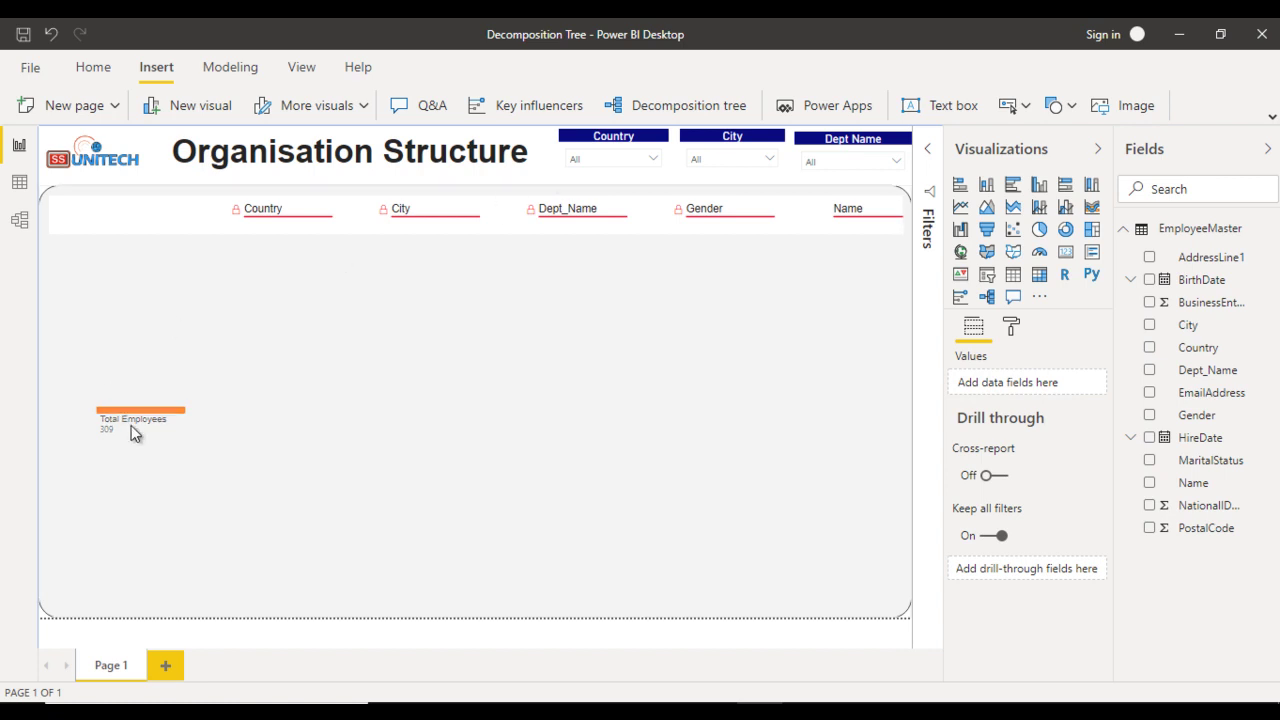
Step: Expand the decomposition tree through United States, Seattle, Production and gender M, and inspect the employee details in the tooltips
mouse_move(131, 425)
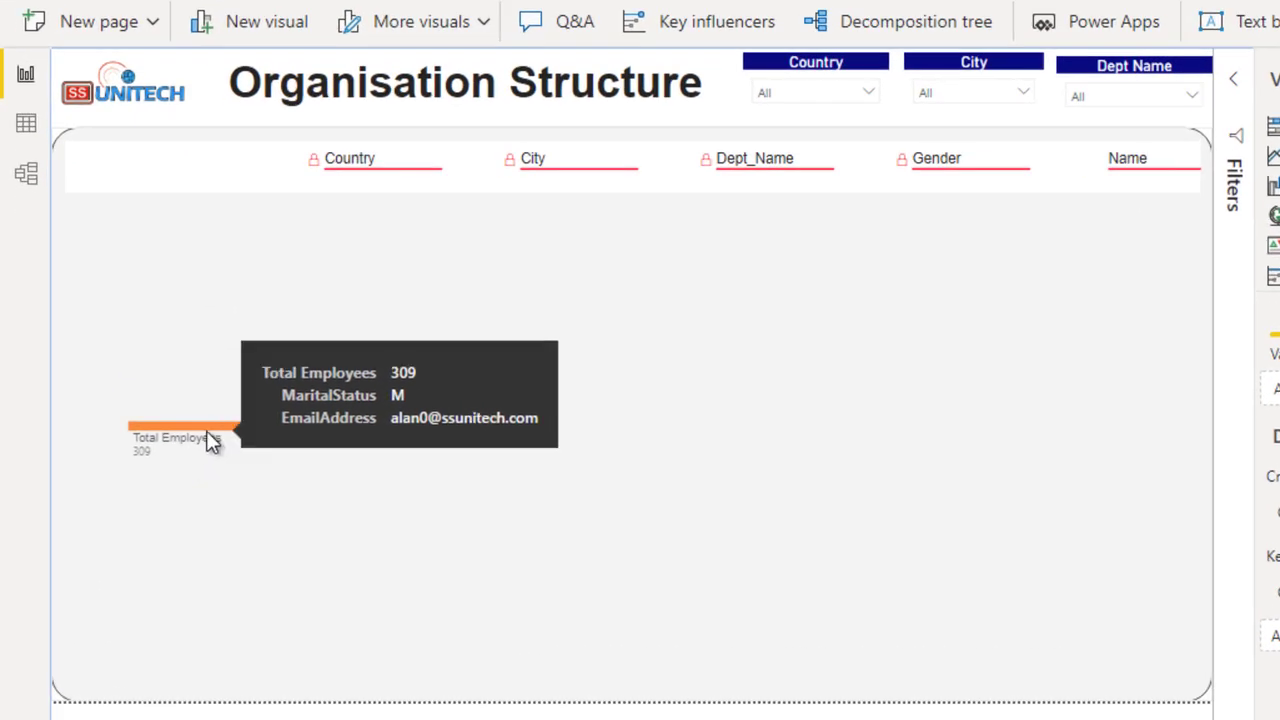
left_click(208, 437)
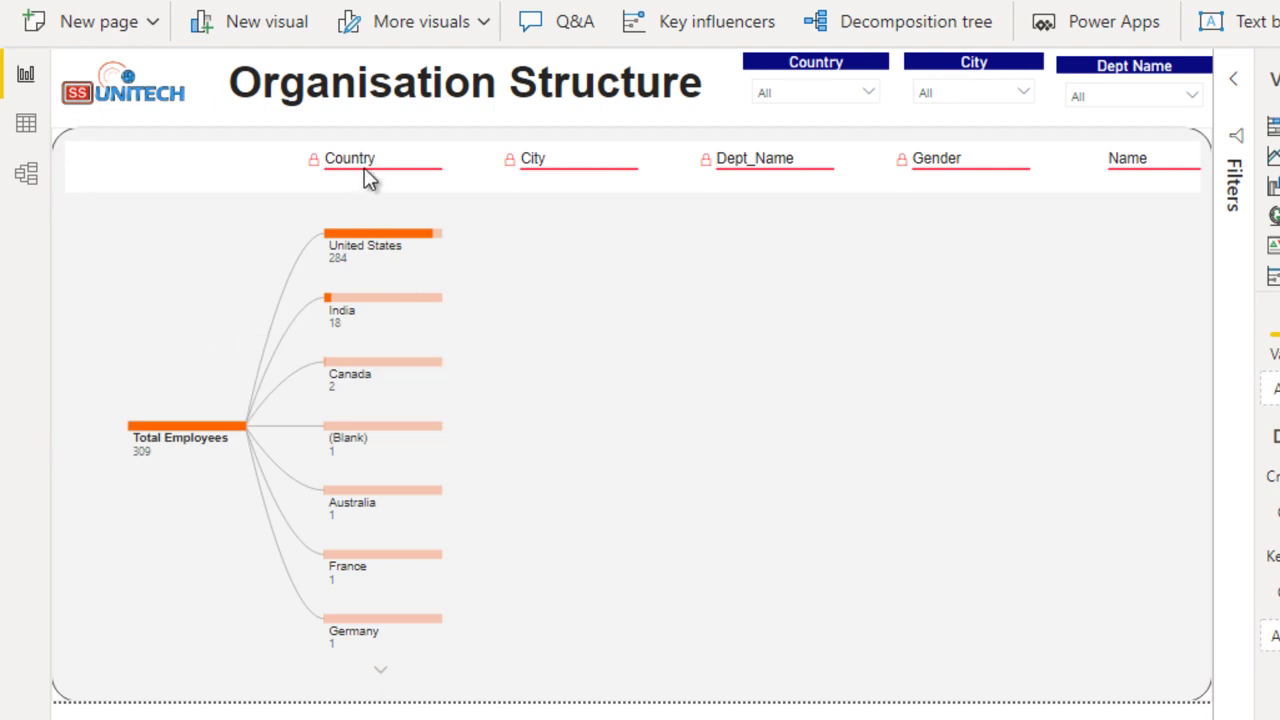
left_click(370, 236)
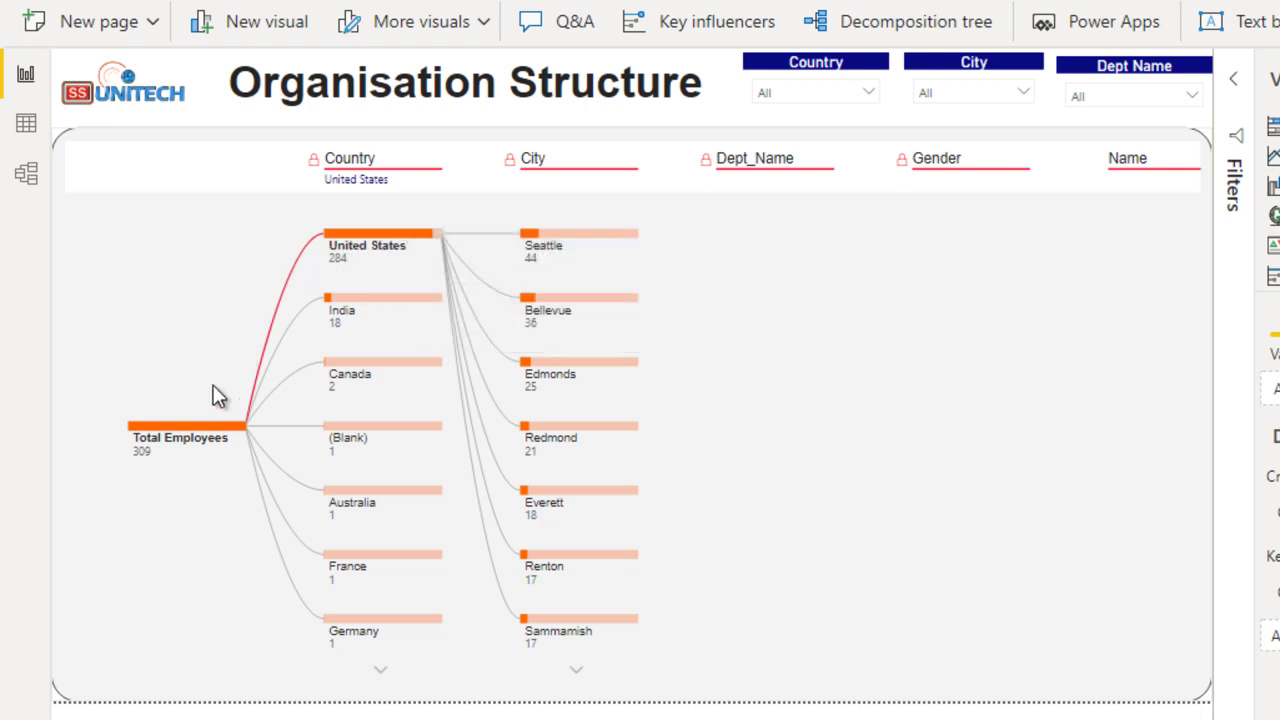
mouse_move(194, 437)
left_click(565, 246)
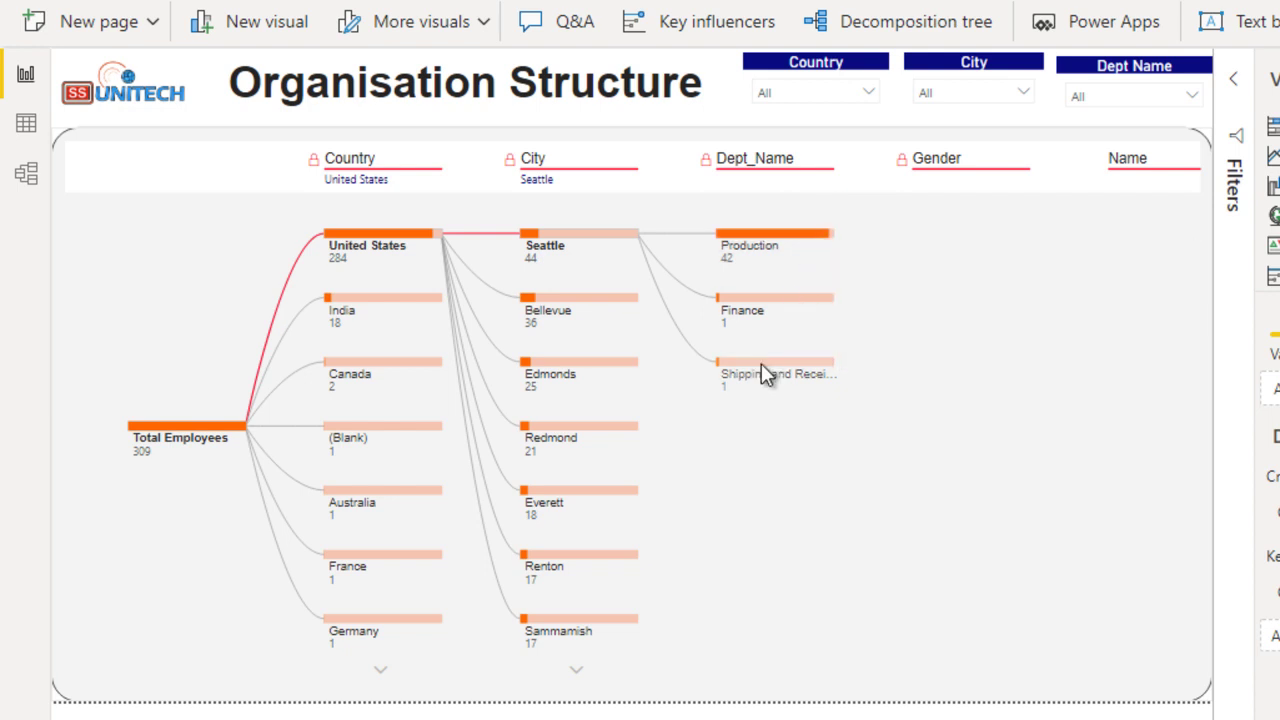
left_click(788, 246)
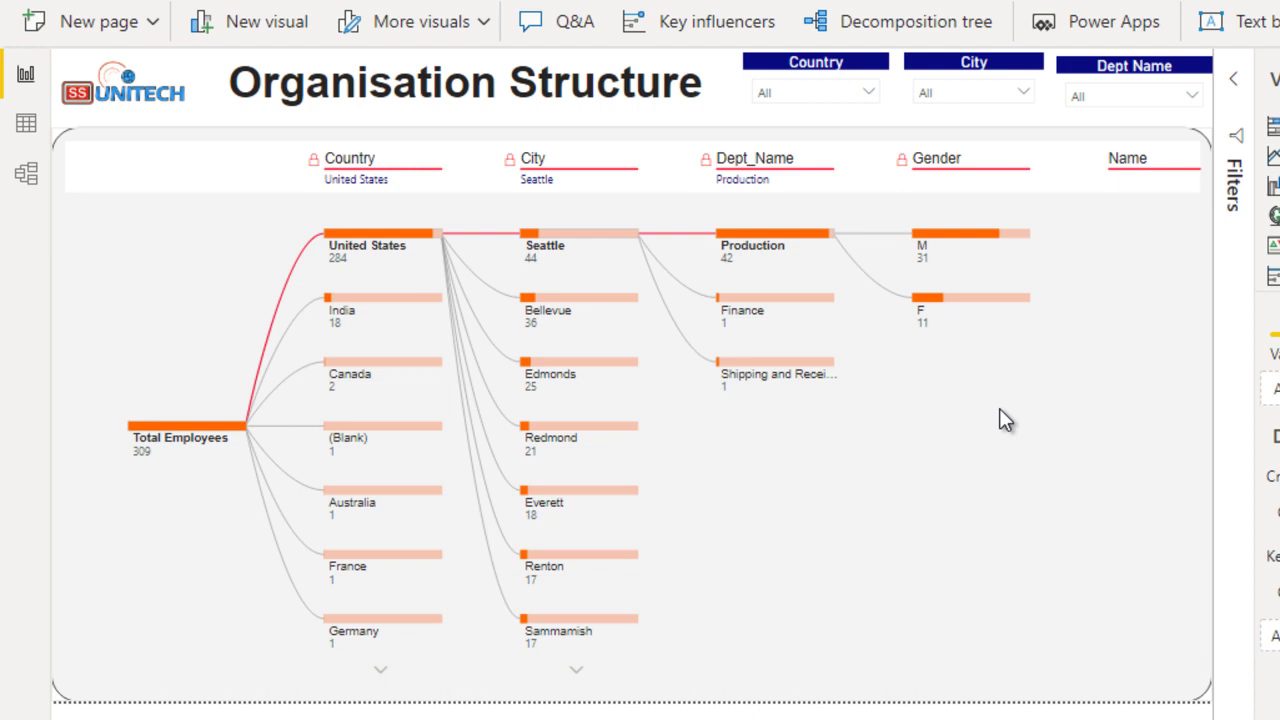
left_click(965, 245)
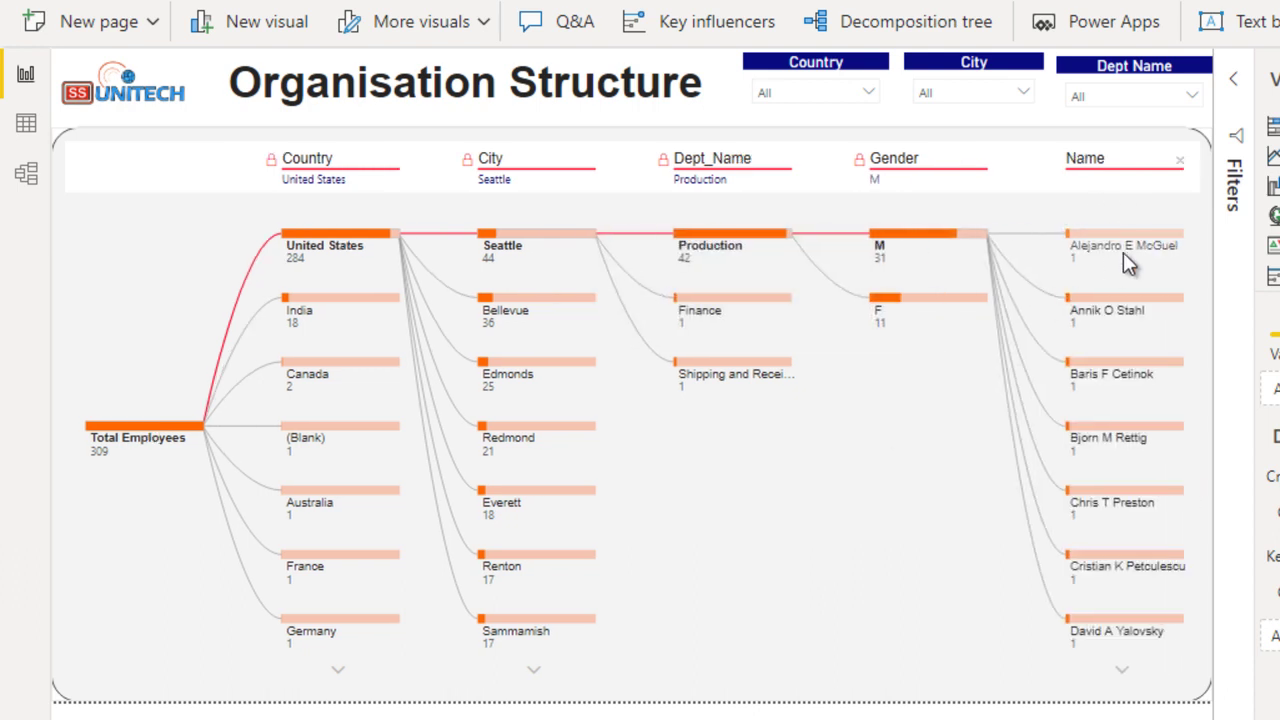
mouse_move(1123, 252)
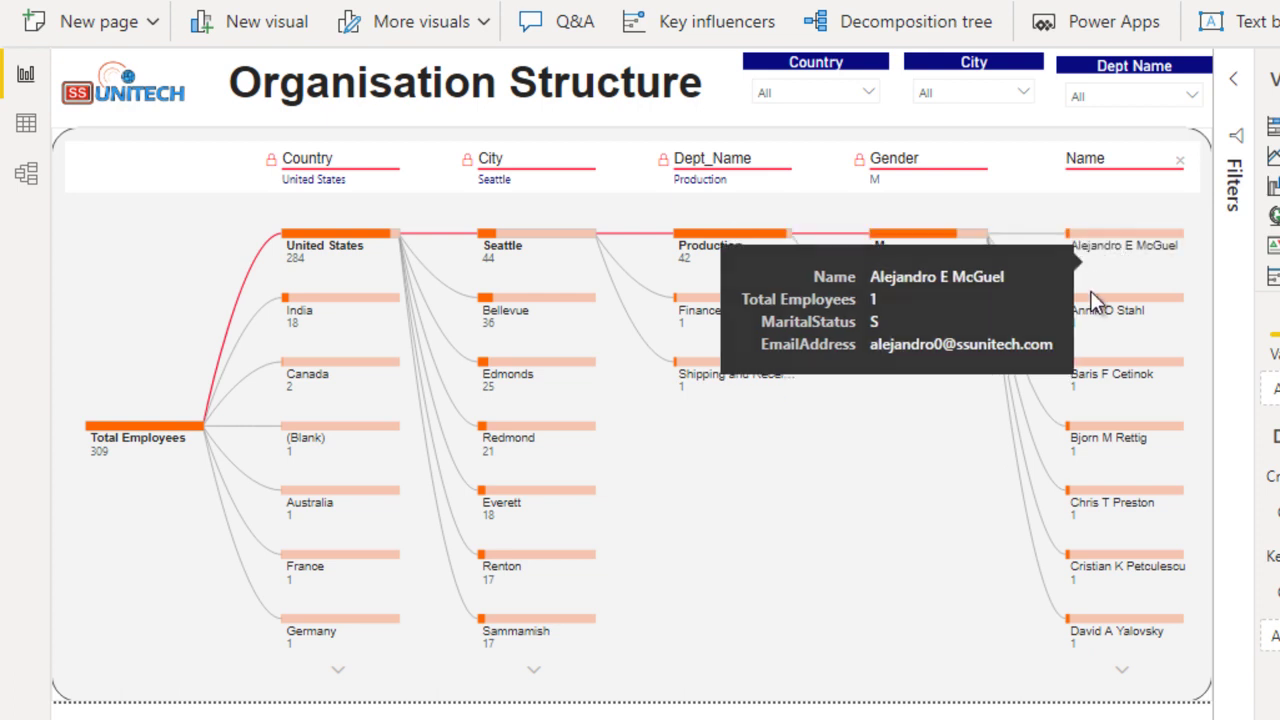
mouse_move(1106, 385)
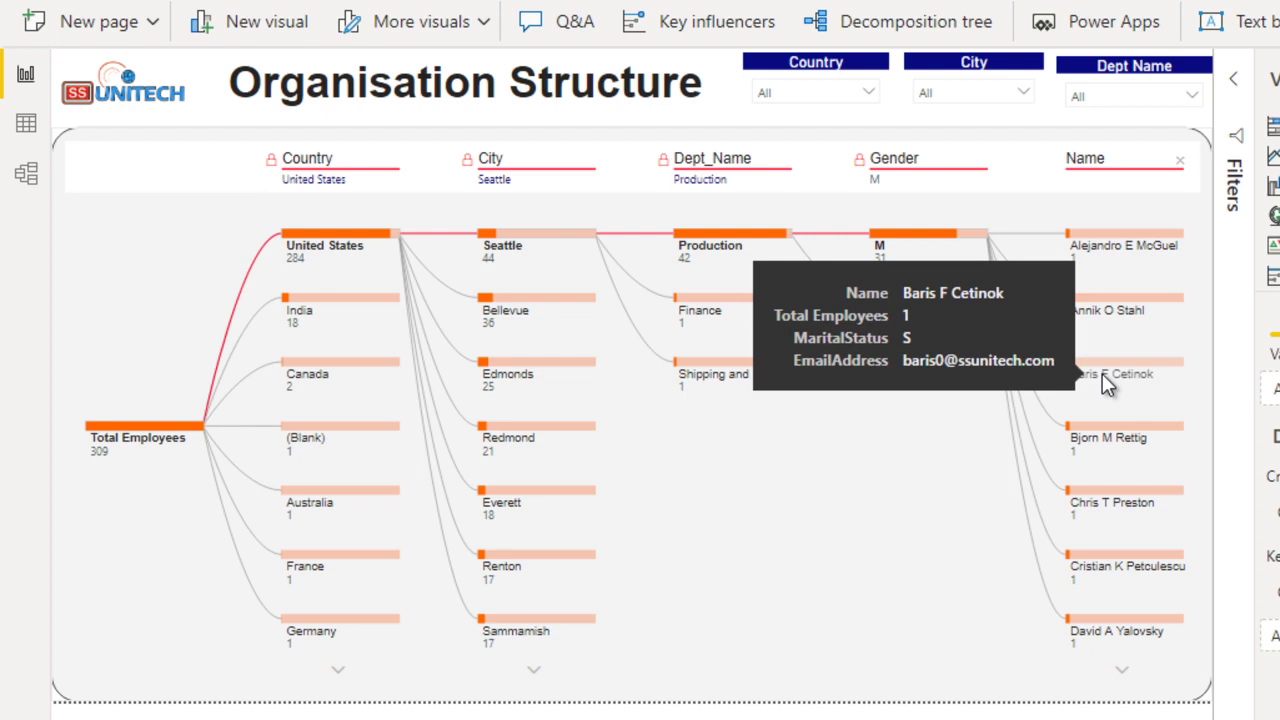
Step: Switch the tree to the India branch, drill through Noida and Engineering, and inspect the gender and employee tooltips
left_click(339, 303)
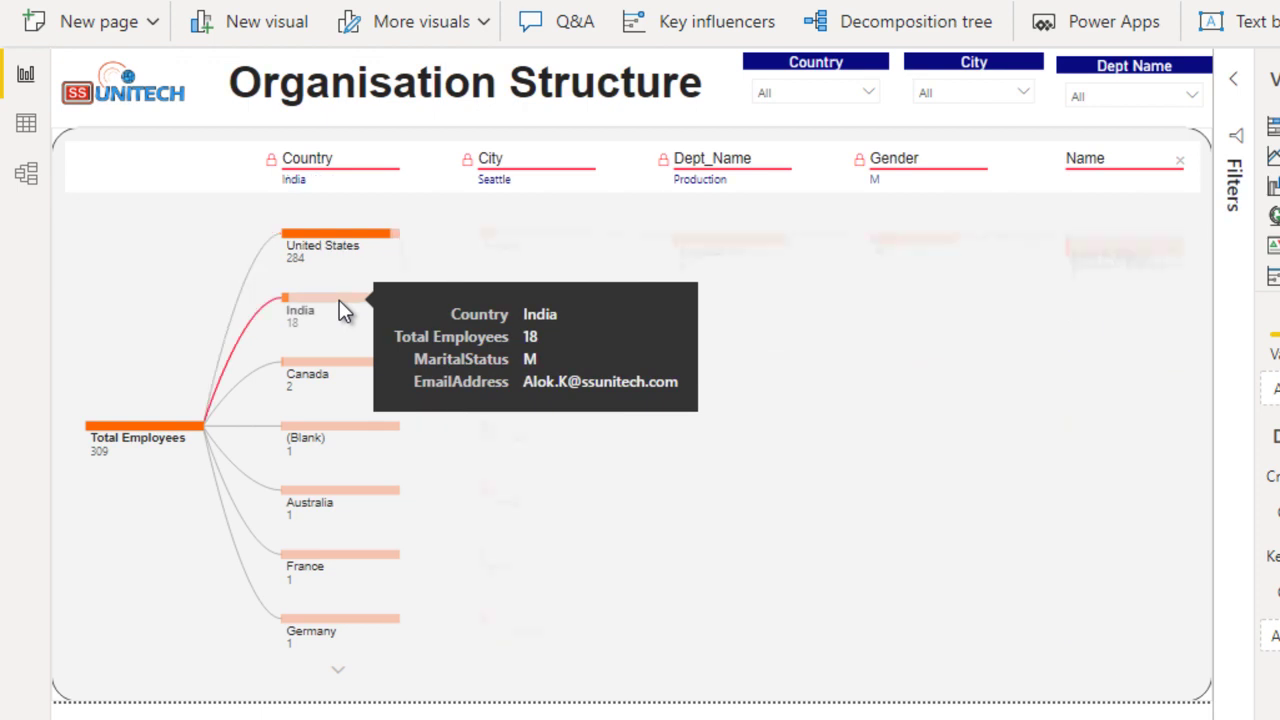
left_click(339, 303)
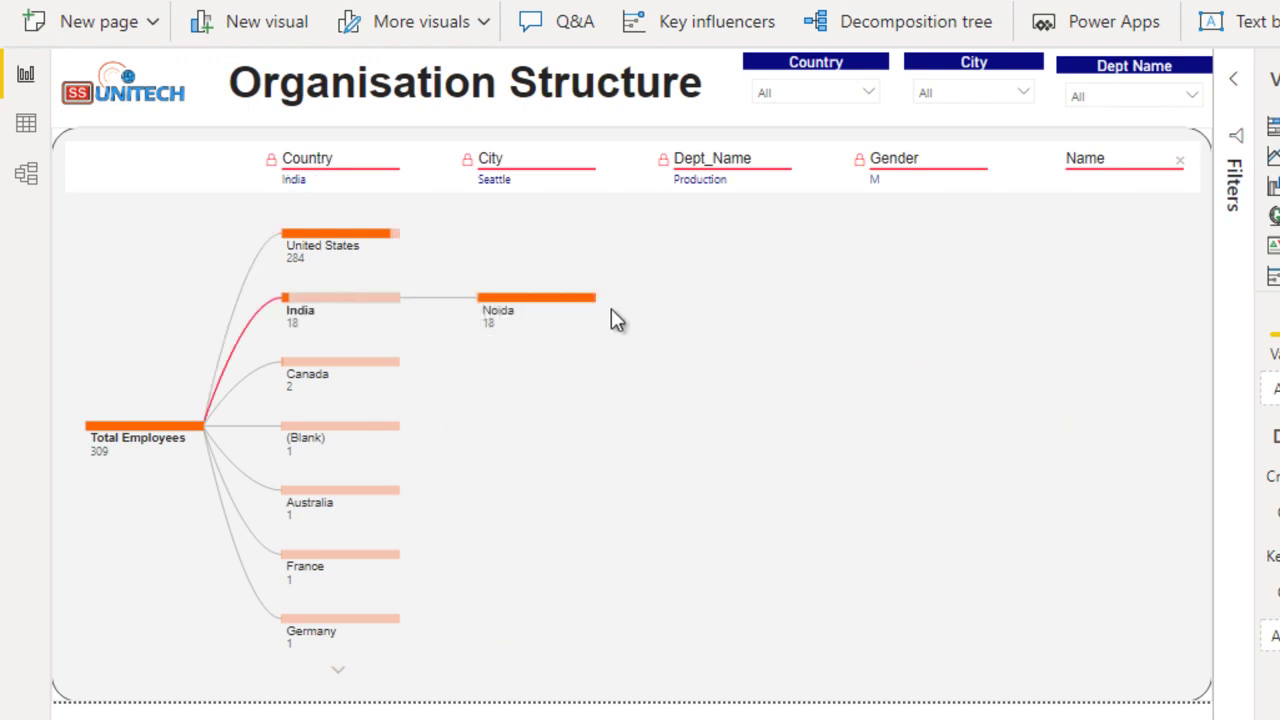
left_click(536, 308)
mouse_move(787, 329)
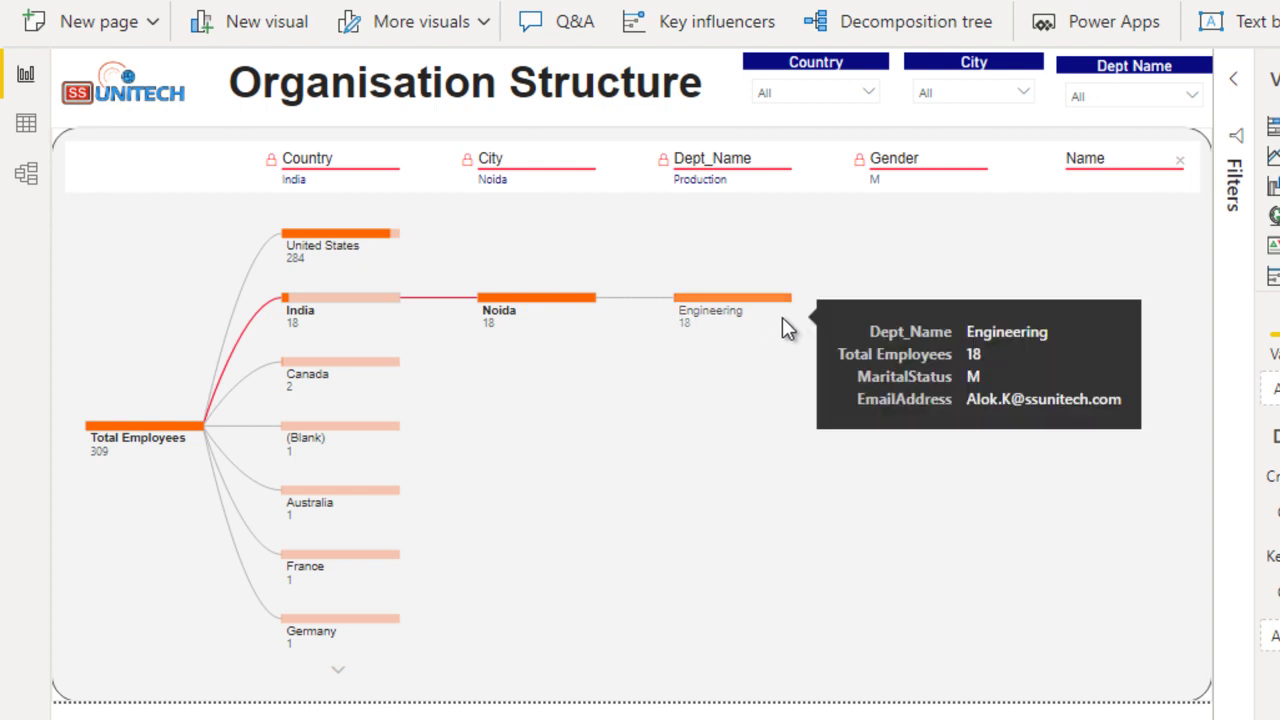
left_click(742, 303)
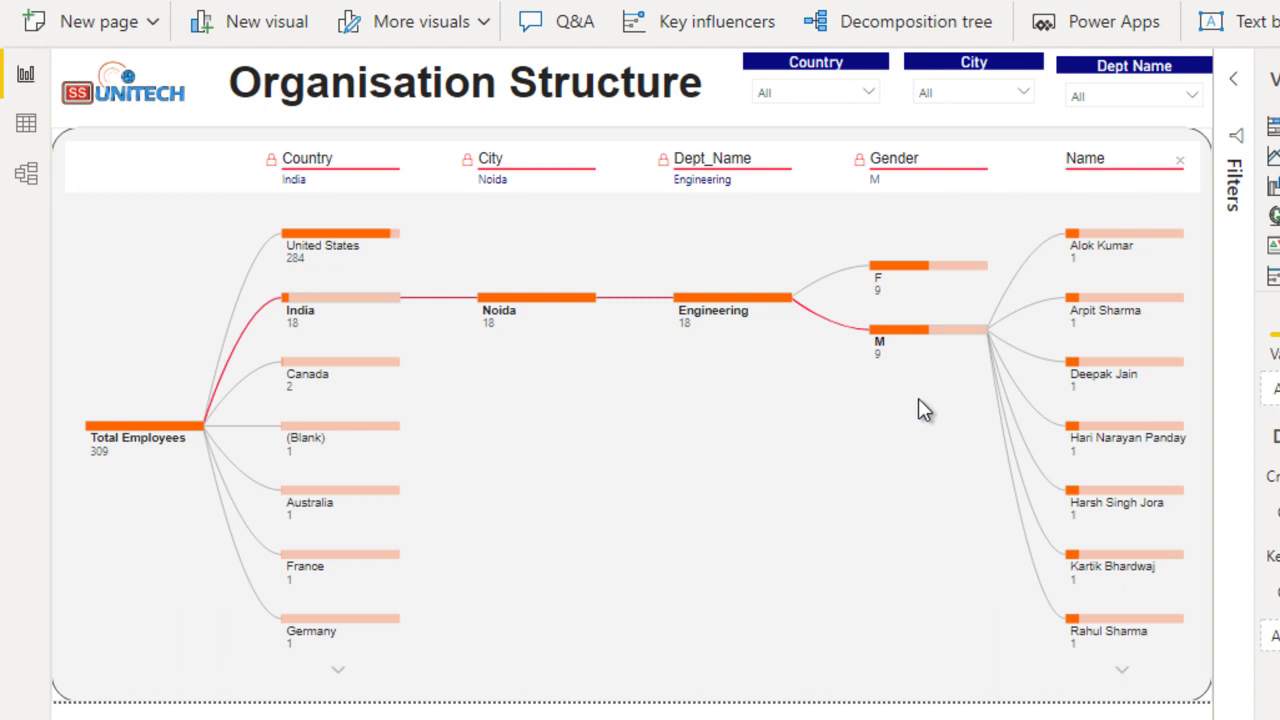
mouse_move(909, 350)
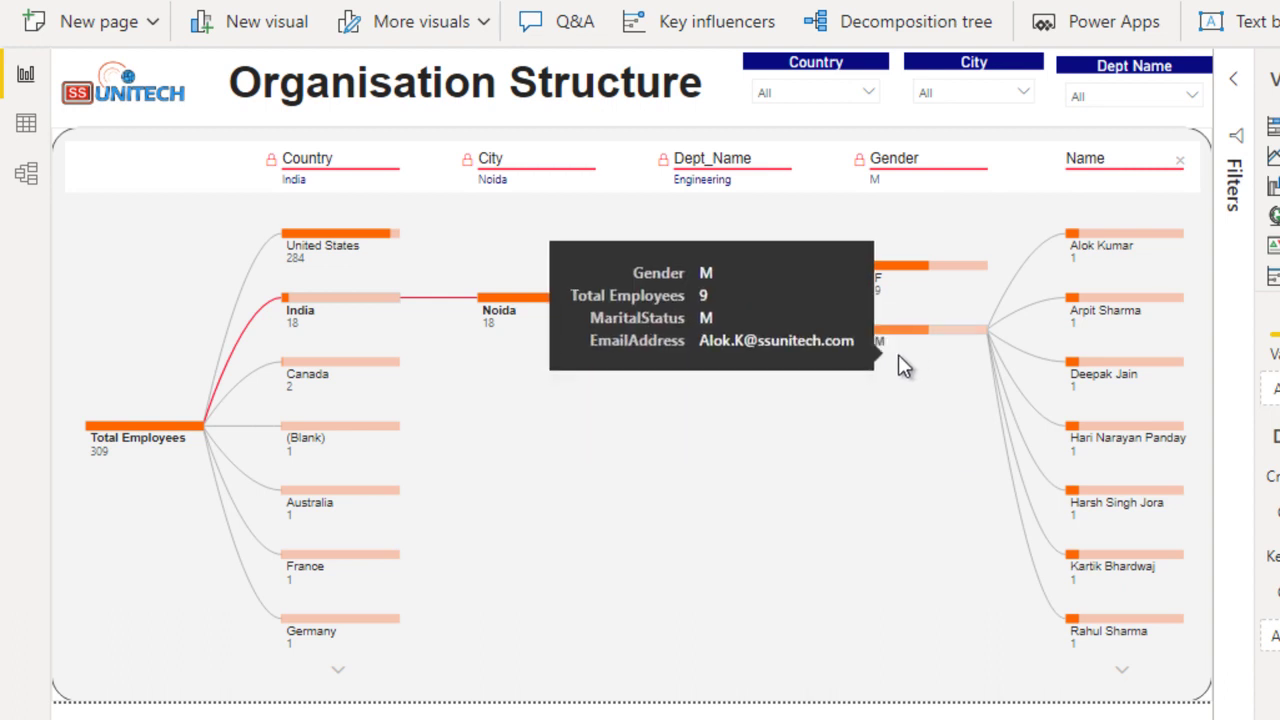
mouse_move(898, 273)
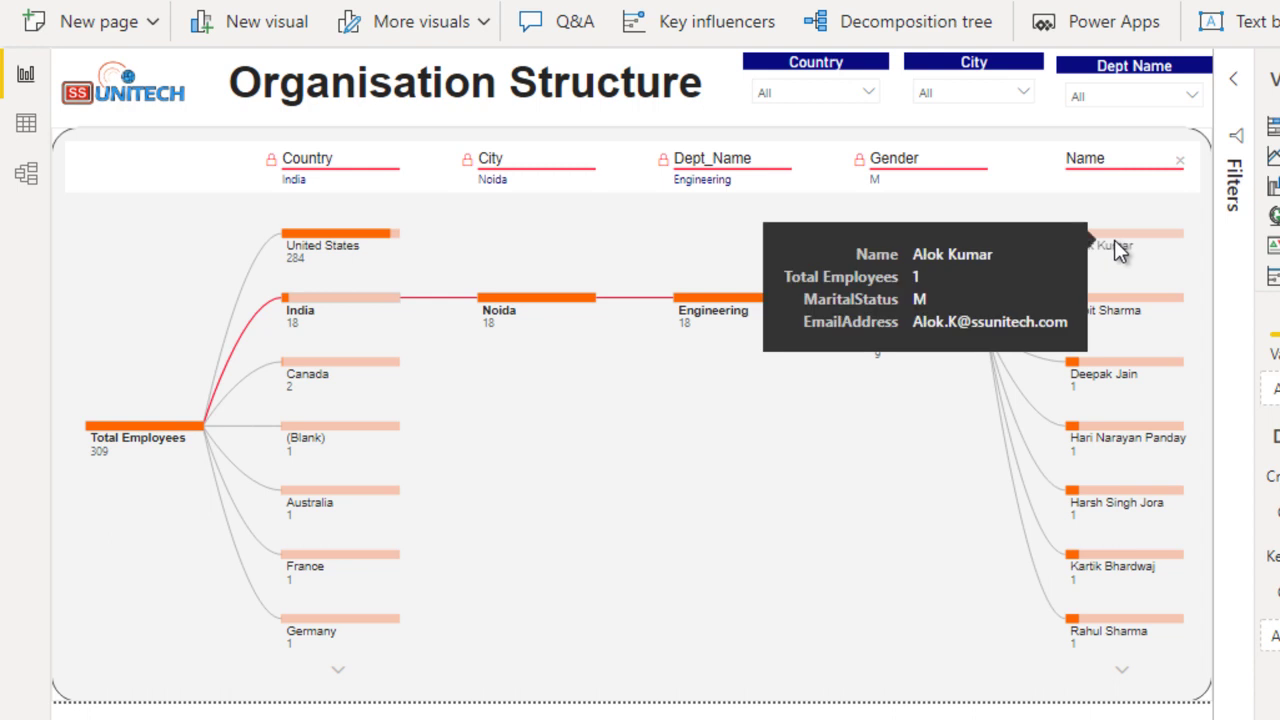
mouse_move(1109, 302)
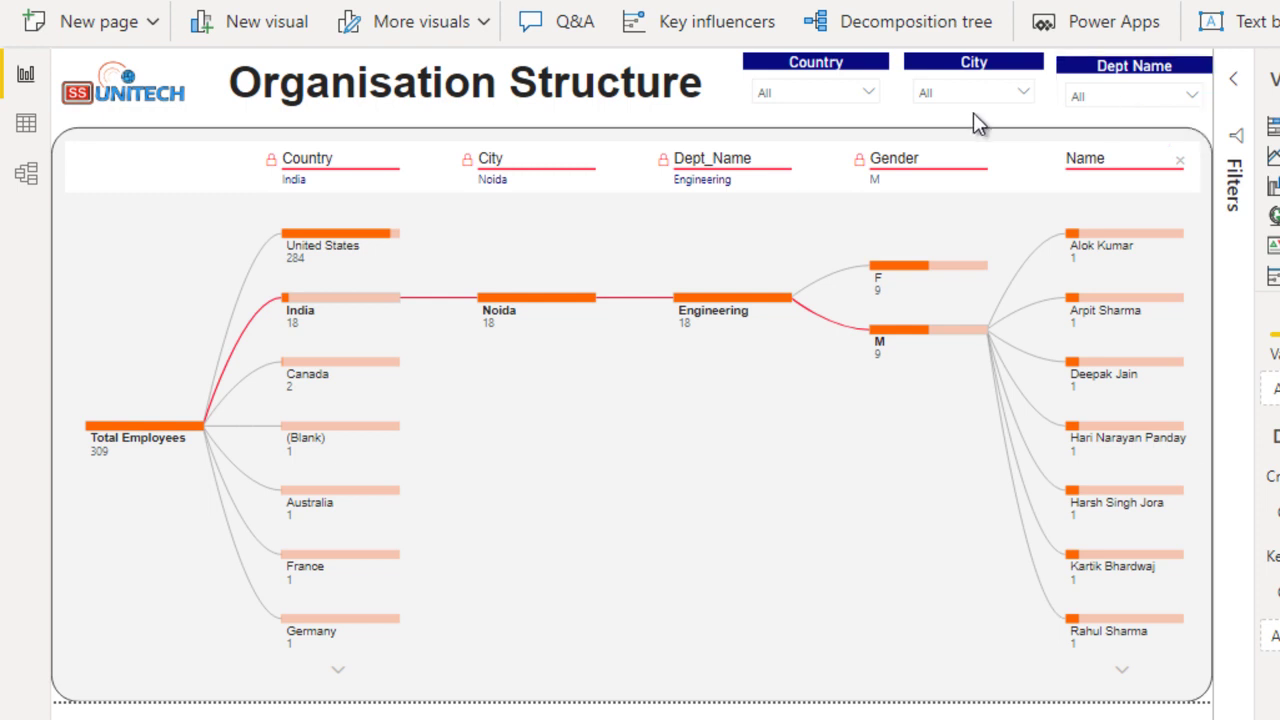
Step: Filter the report to United Kingdom with the Country slicer and check which options the City slicer offers
left_click(857, 92)
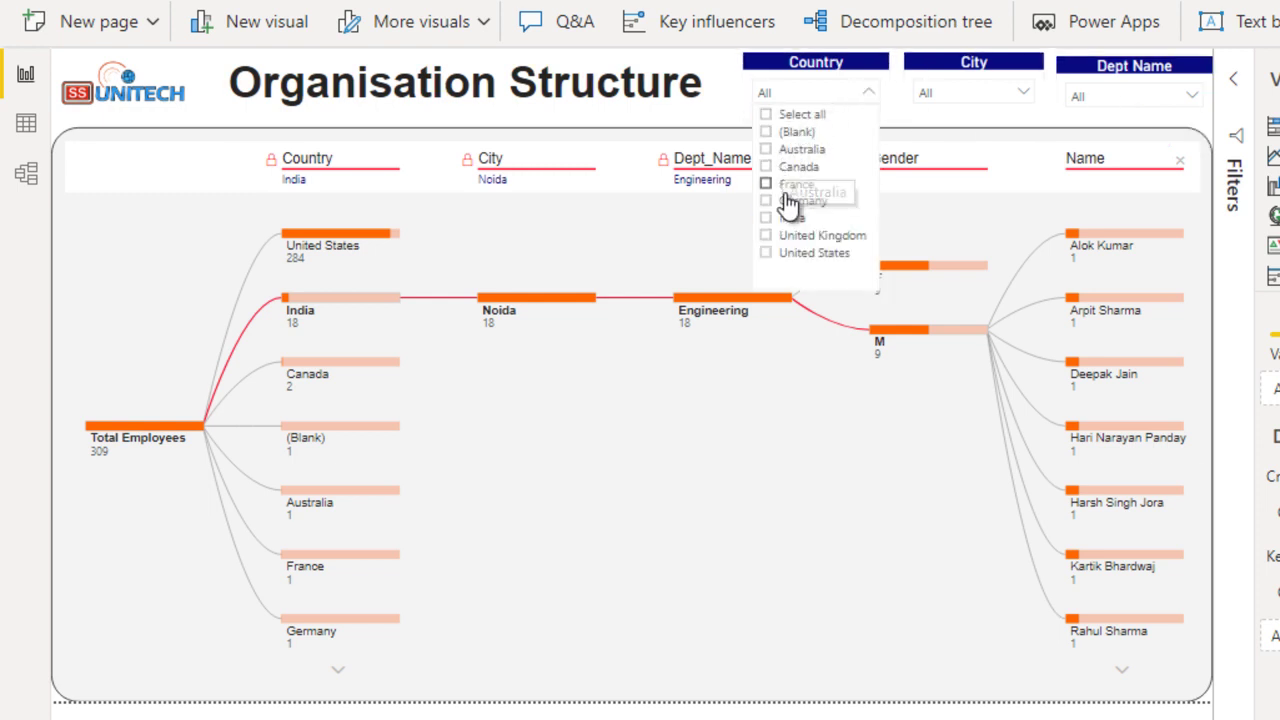
left_click(812, 240)
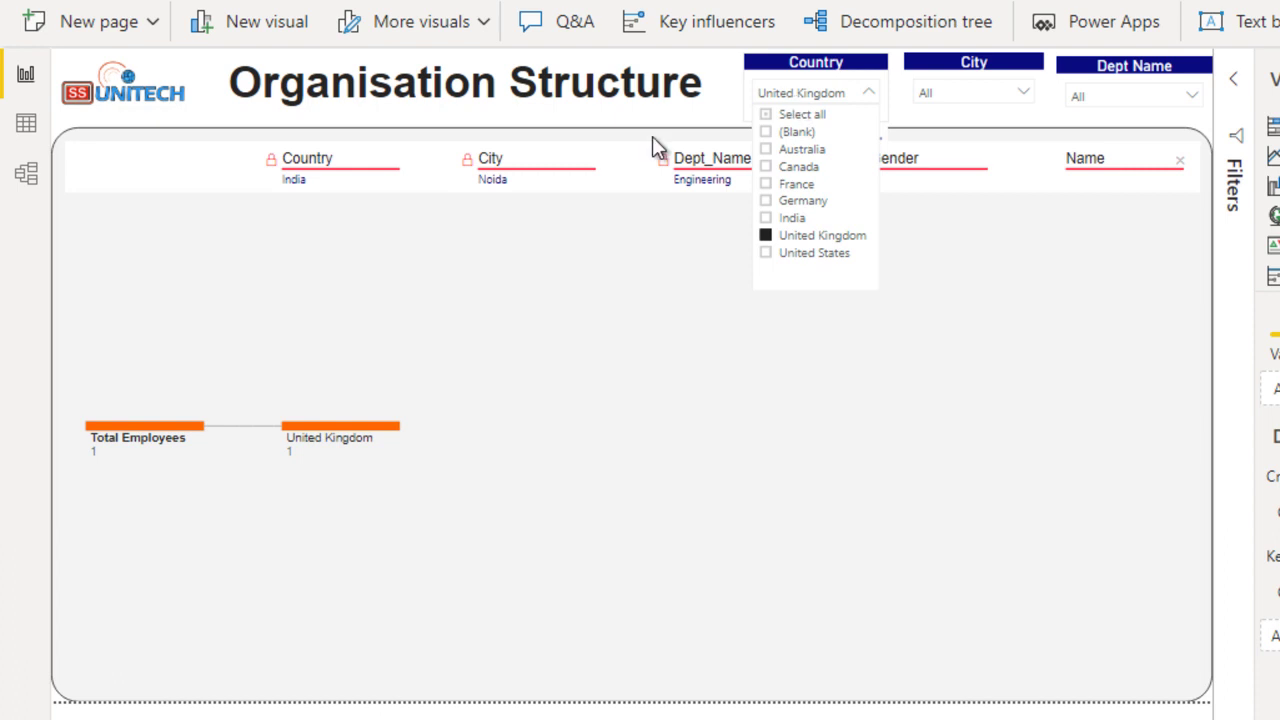
left_click(817, 94)
left_click(973, 95)
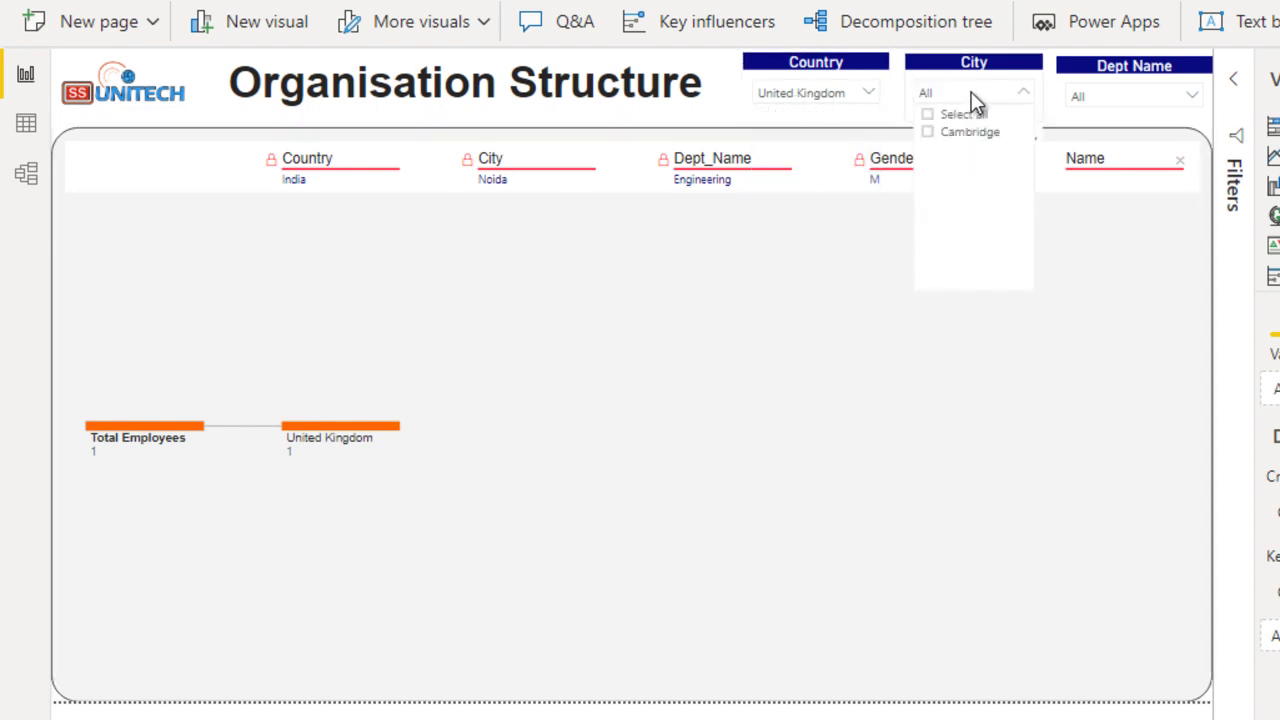
Step: Filter the report to country United States and cities Bothell, Cambridge and Carnation, and expand the United States node in the tree
left_click(846, 91)
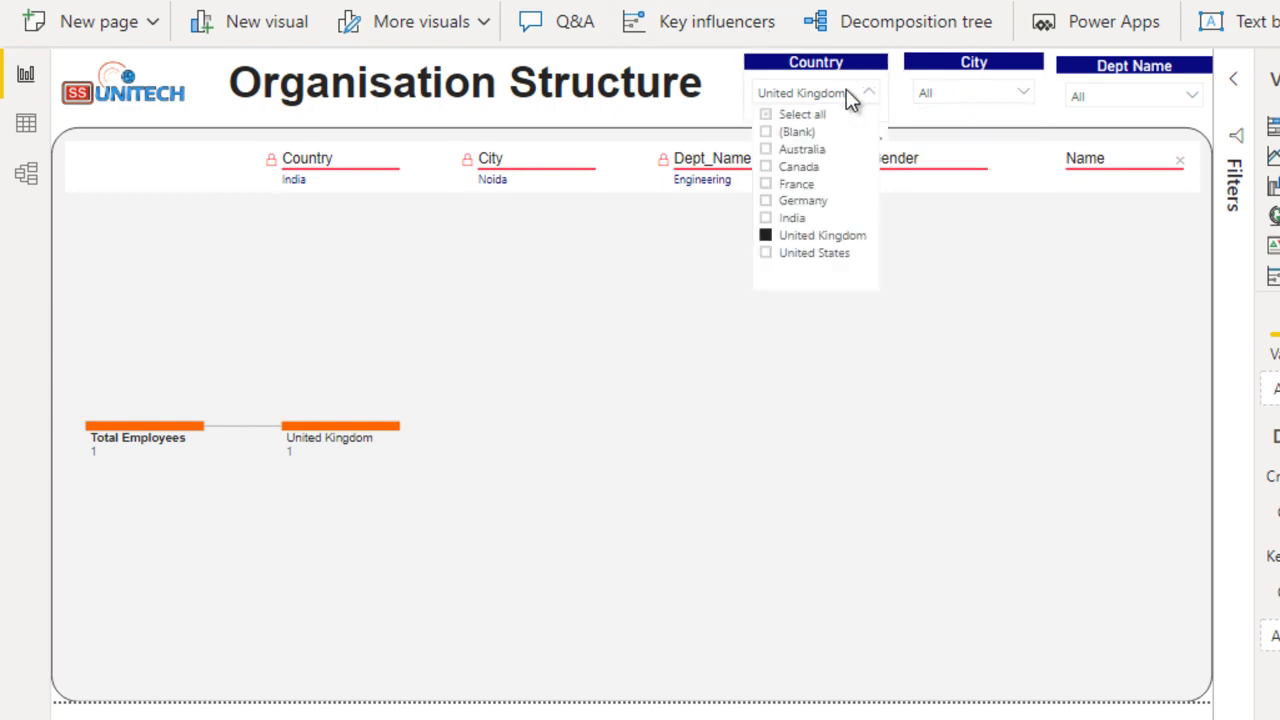
left_click(806, 256)
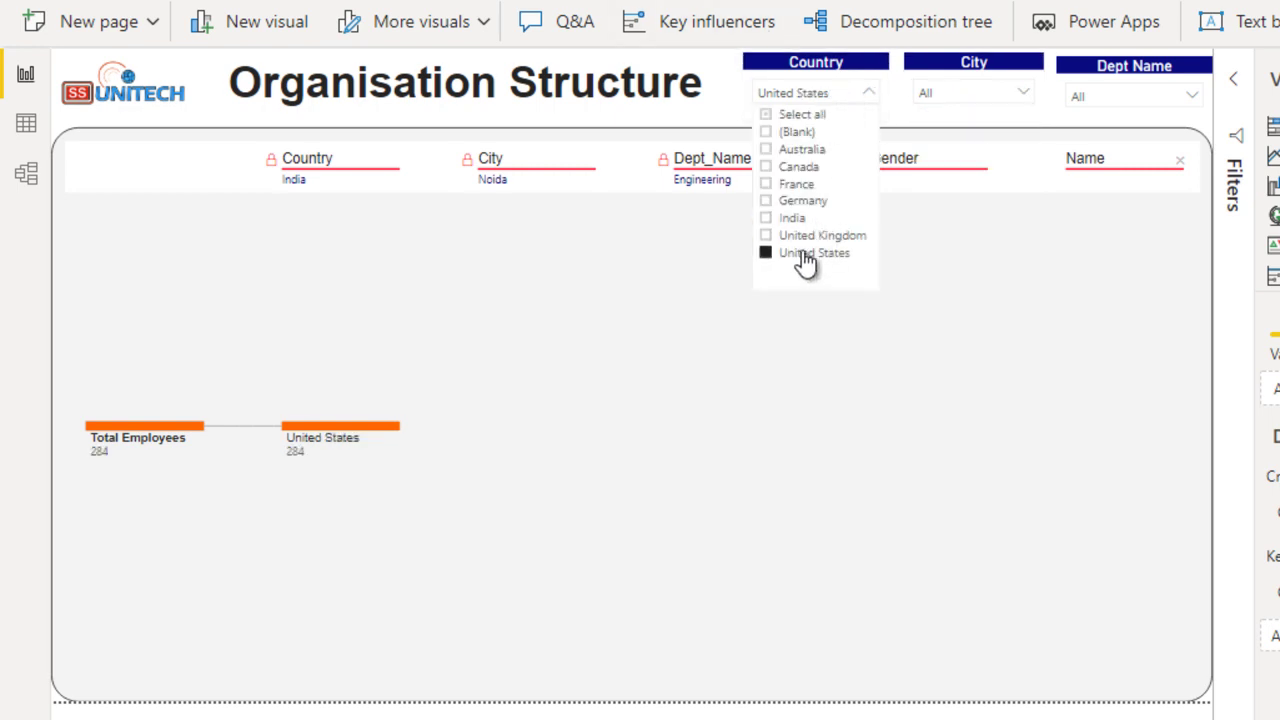
left_click(942, 96)
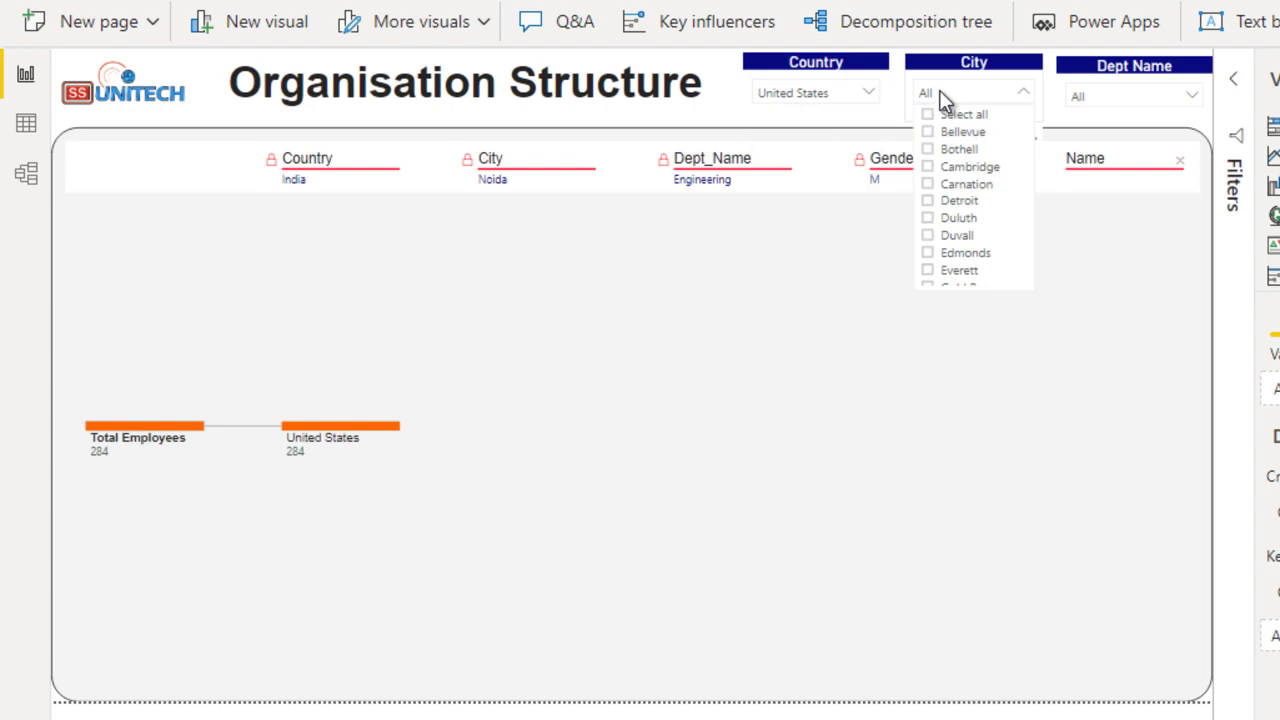
left_click(958, 149)
left_click(964, 167)
left_click(963, 185)
left_click(1064, 121)
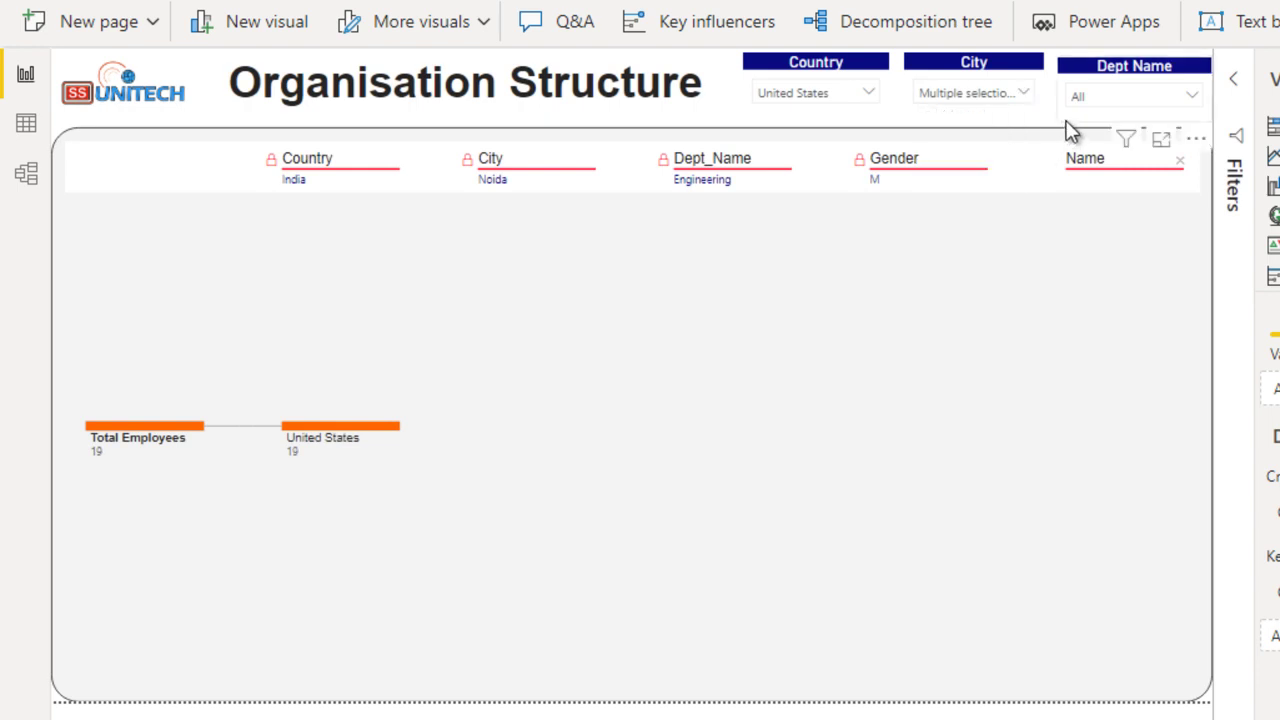
left_click(345, 437)
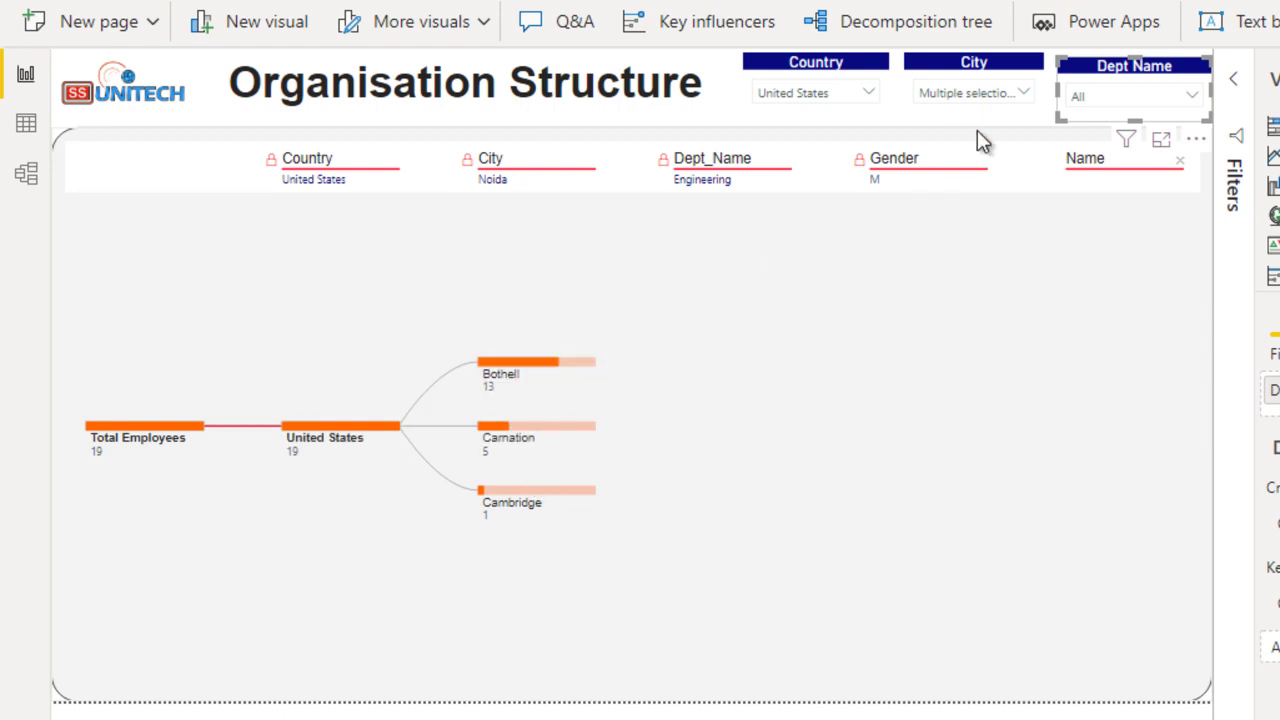
Step: Restrict the Dept Name slicer to Sales and Production
left_click(1173, 100)
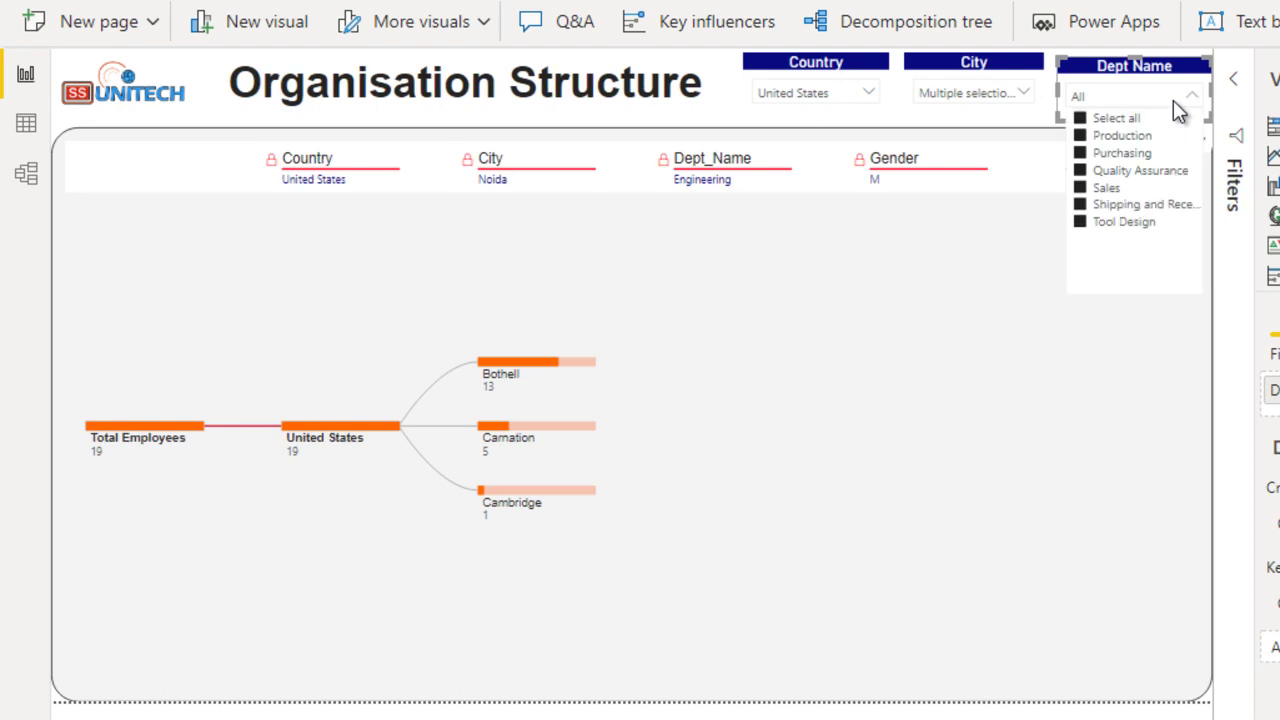
left_click(1173, 100)
left_click(1173, 100)
left_click(1113, 119)
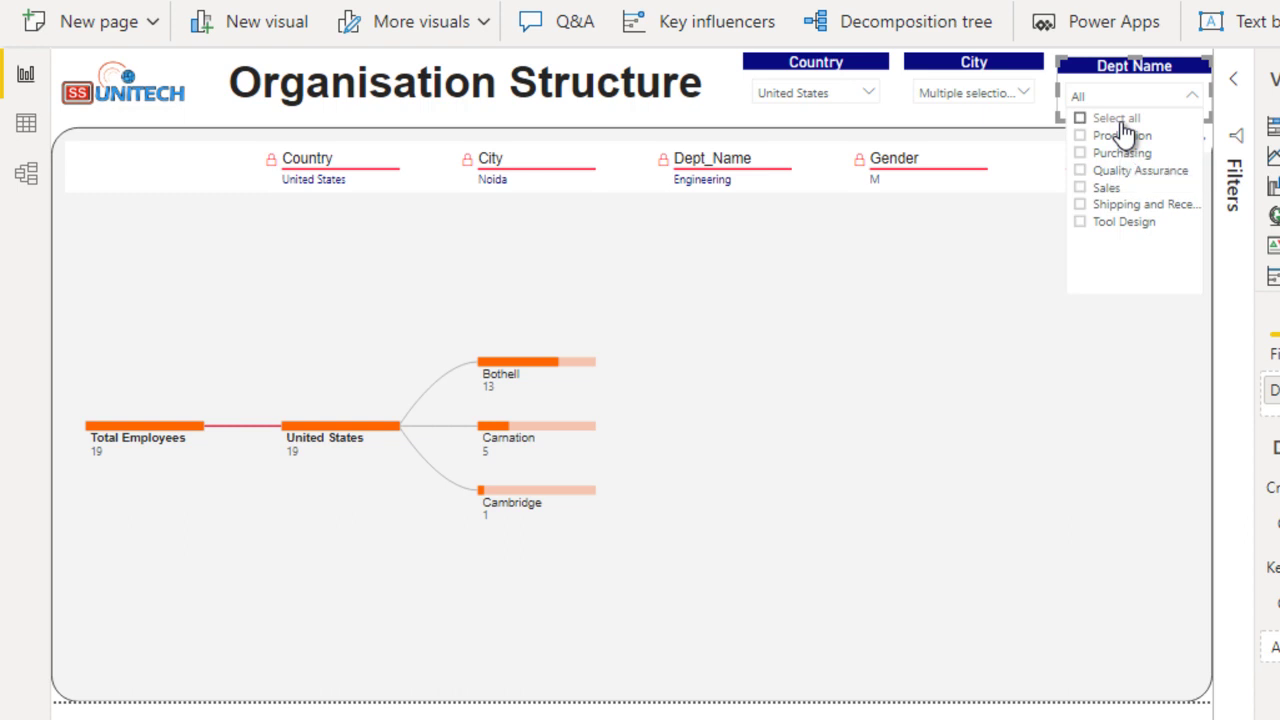
left_click(1100, 188)
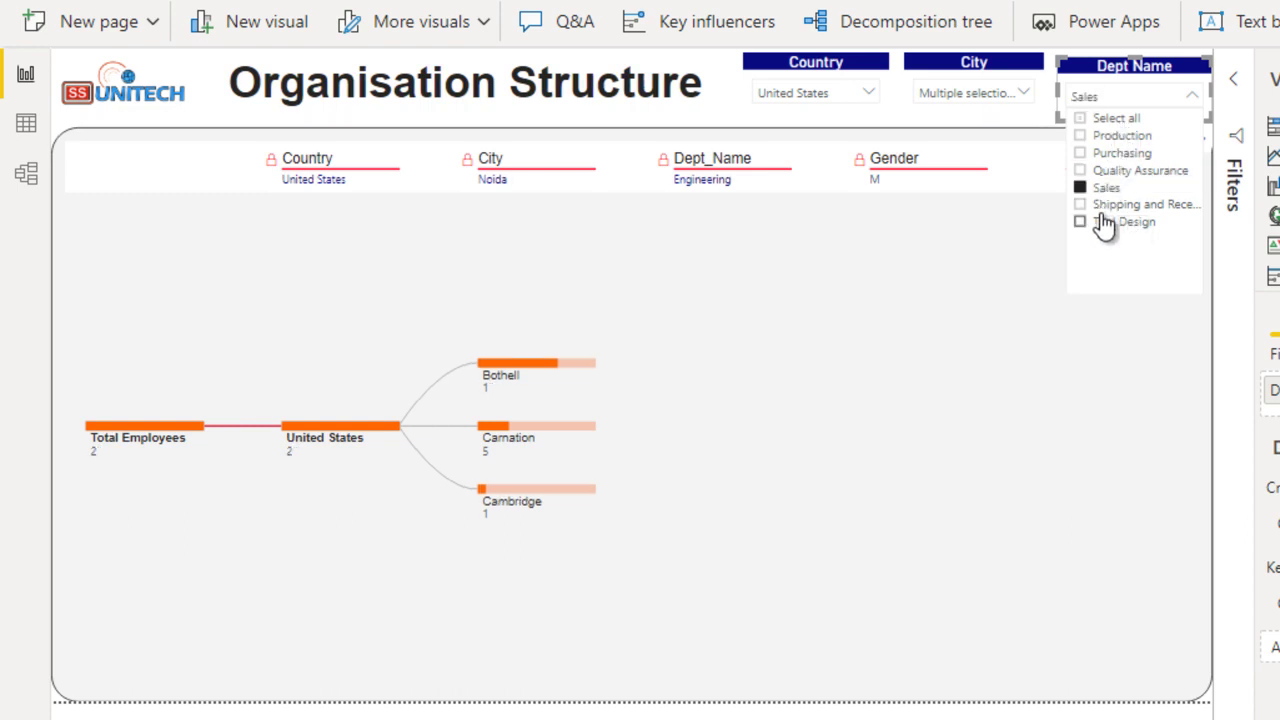
left_click(1122, 140)
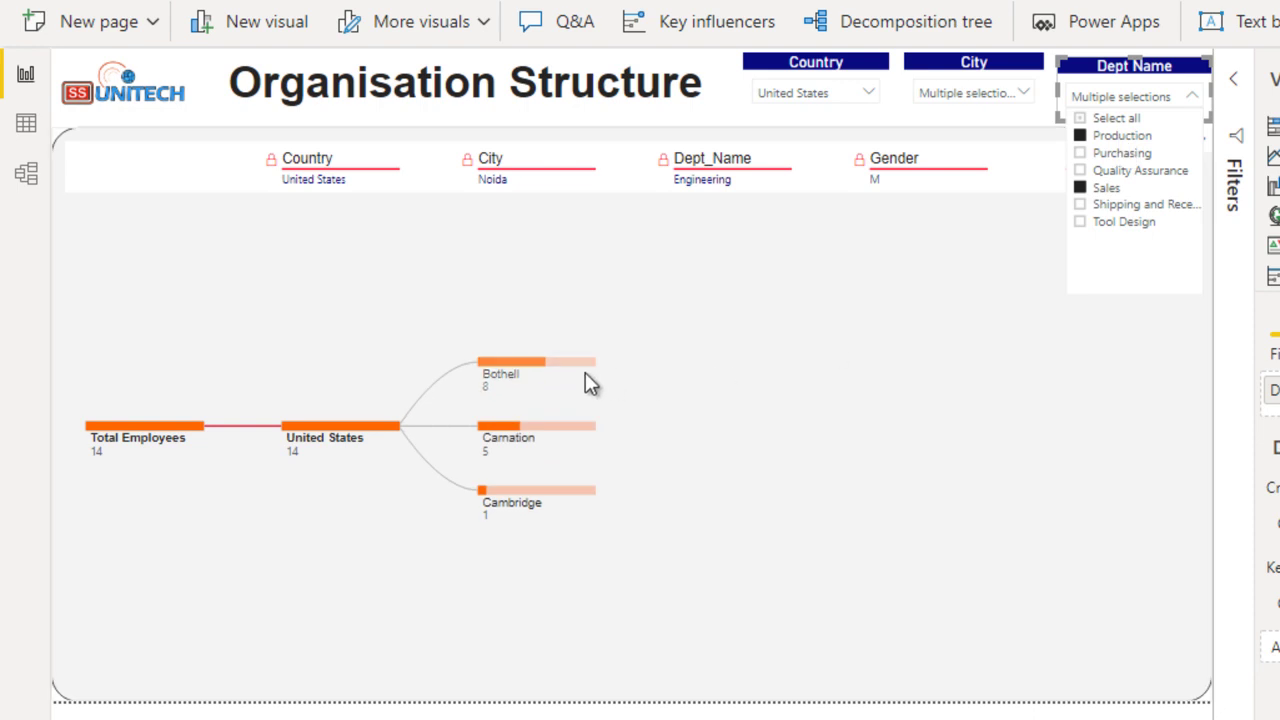
Step: Compare the departments under Bothell, Carnation and Cambridge, and drill through Cambridge's Sales node to the employee level
left_click(545, 375)
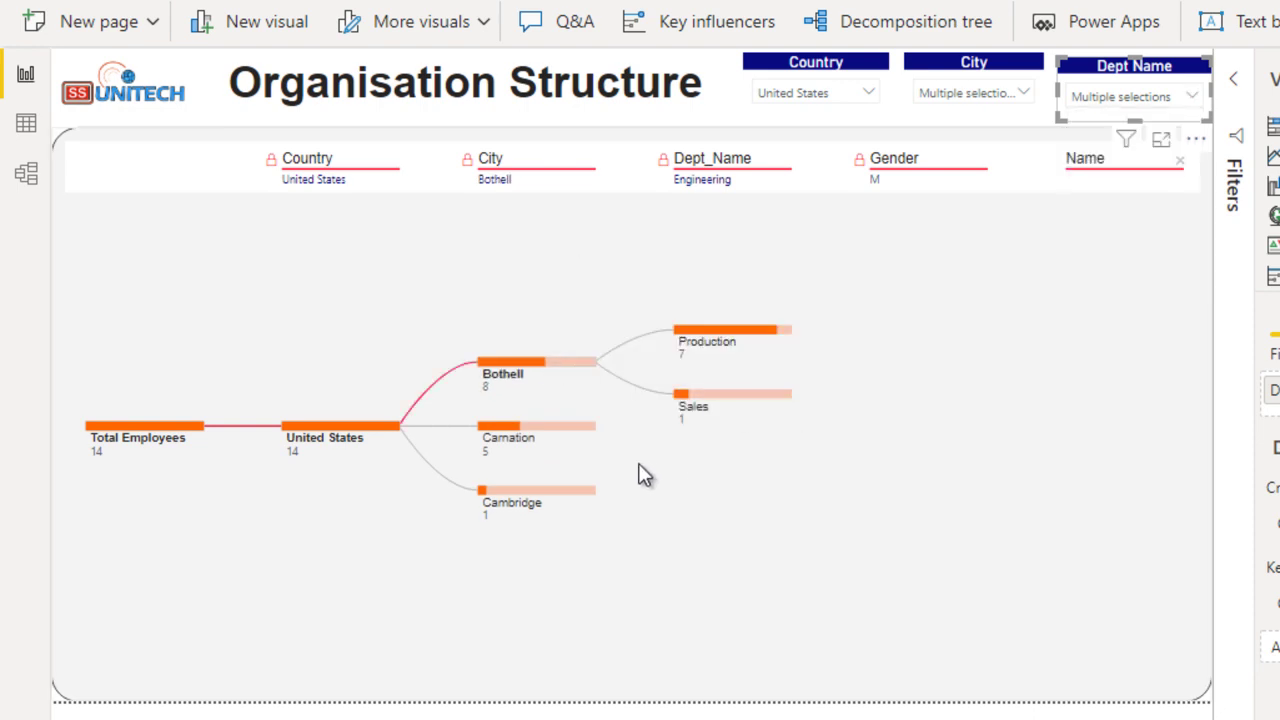
left_click(535, 440)
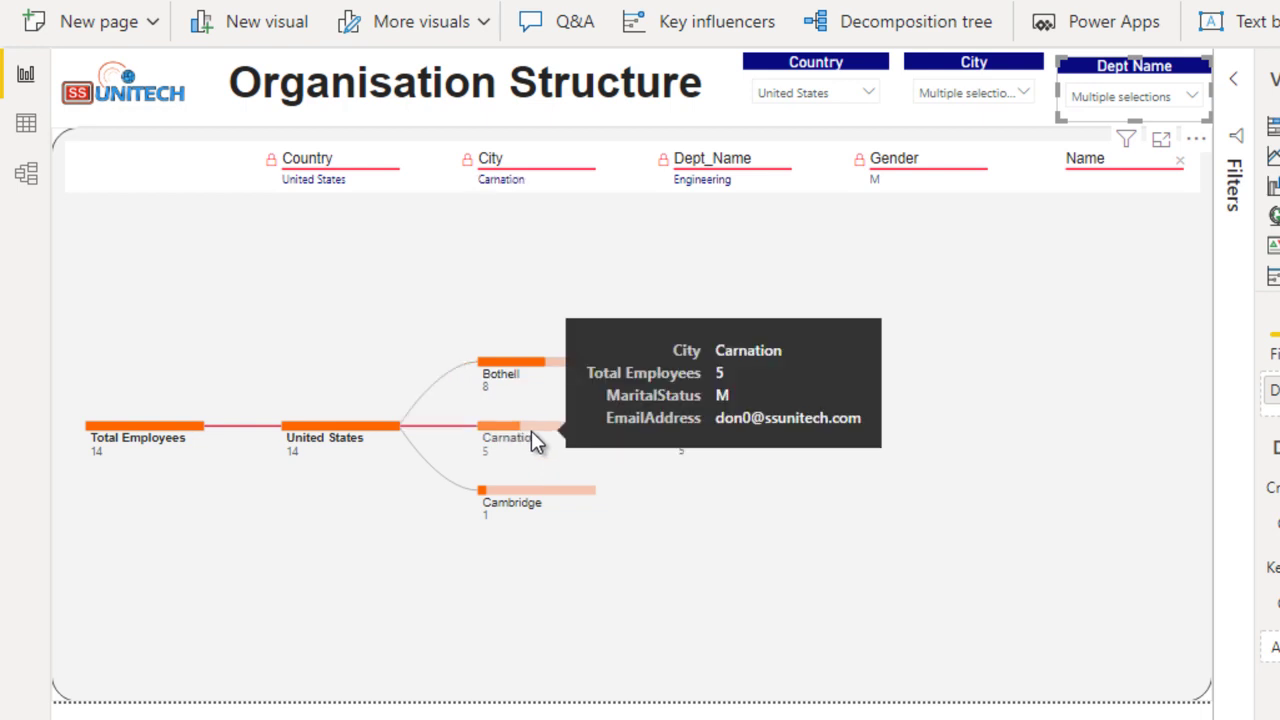
left_click(538, 500)
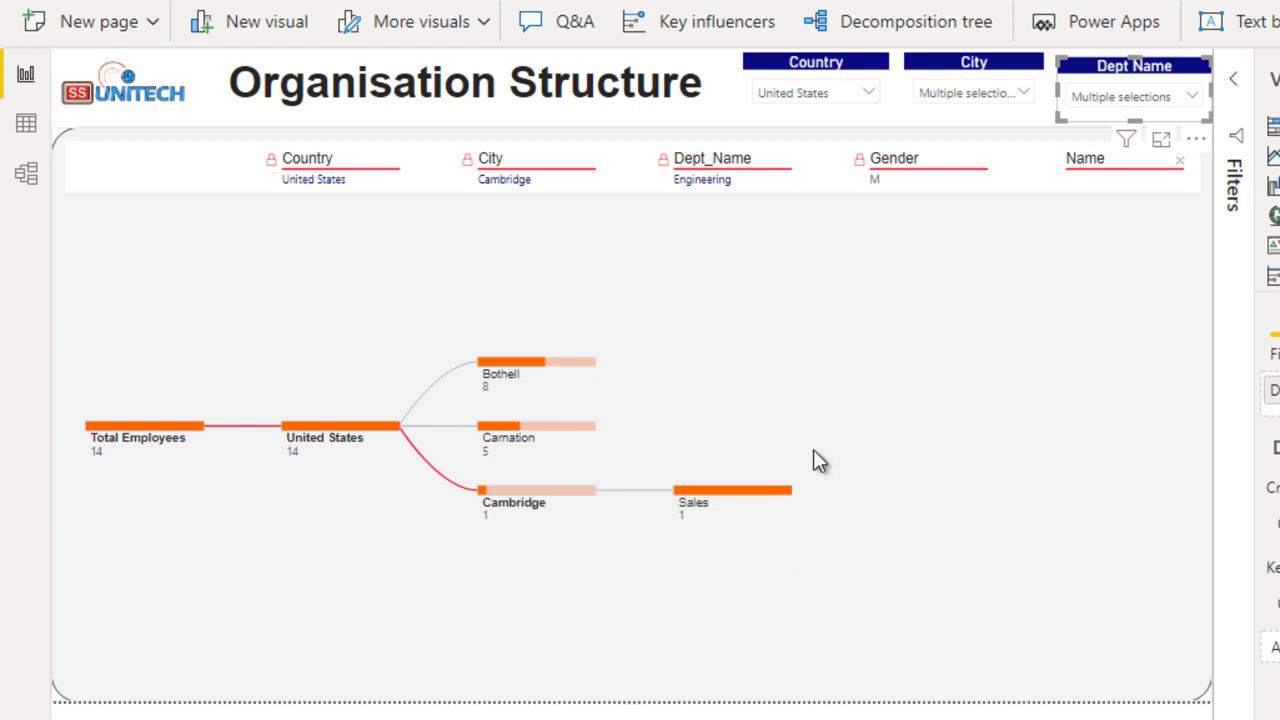
left_click(725, 491)
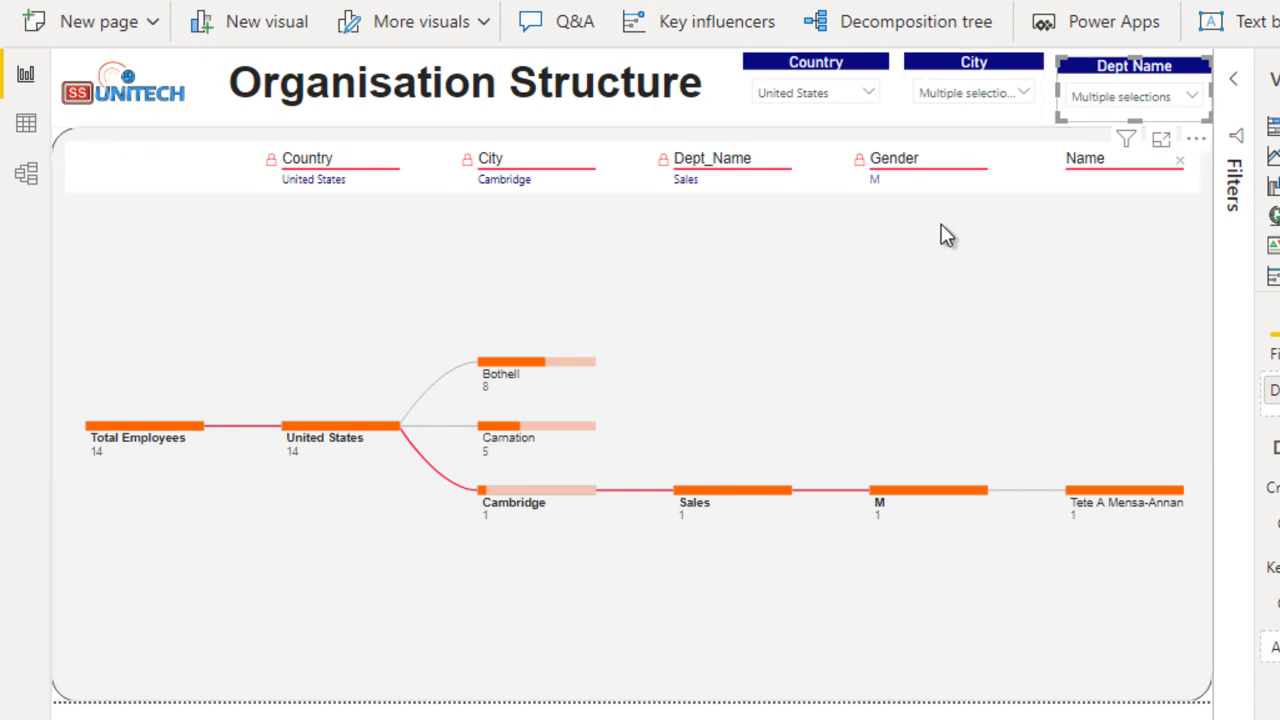
Step: Select the decomposition tree visual, view its additional options such as exporting data and sorting, and deselect it
left_click(741, 120)
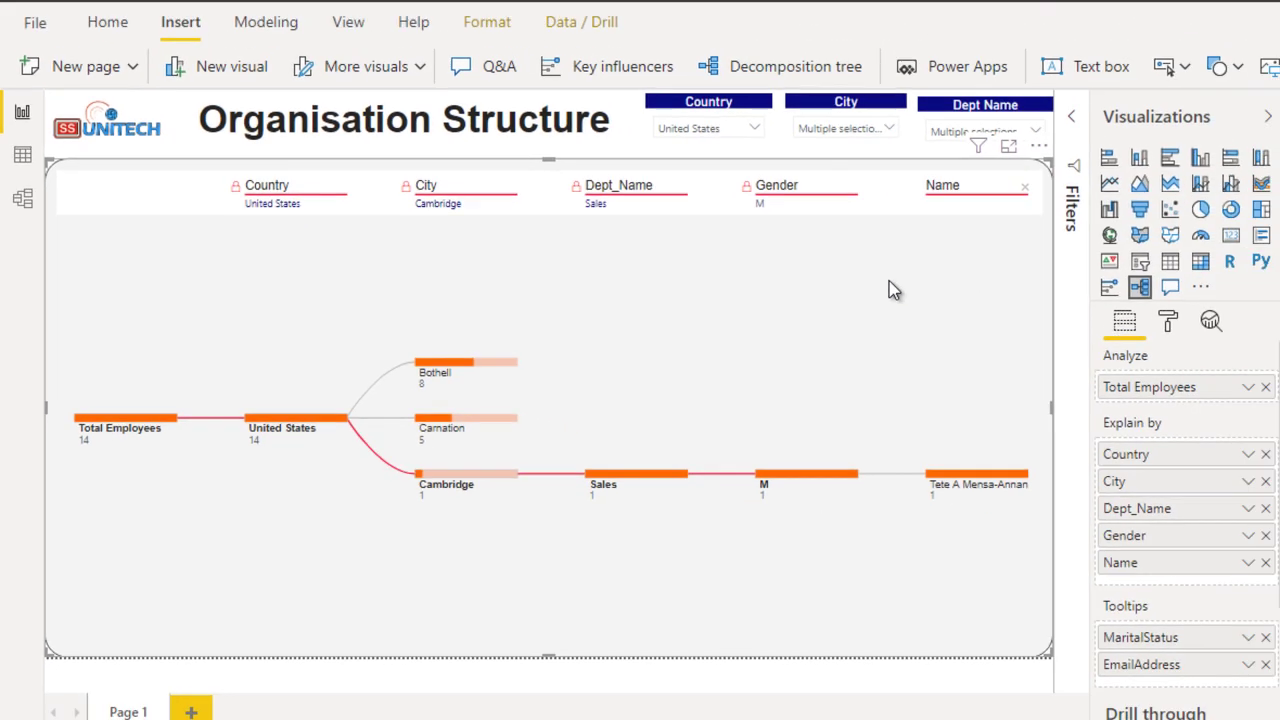
left_click(1040, 147)
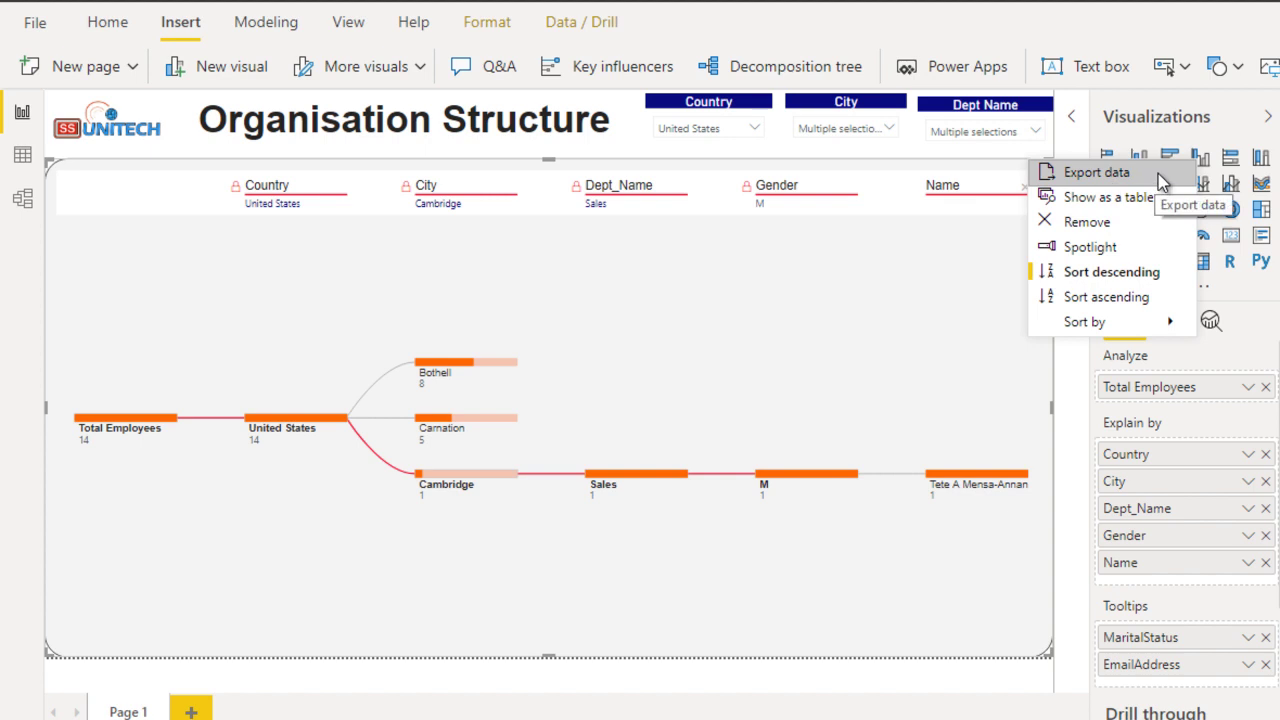
left_click(913, 150)
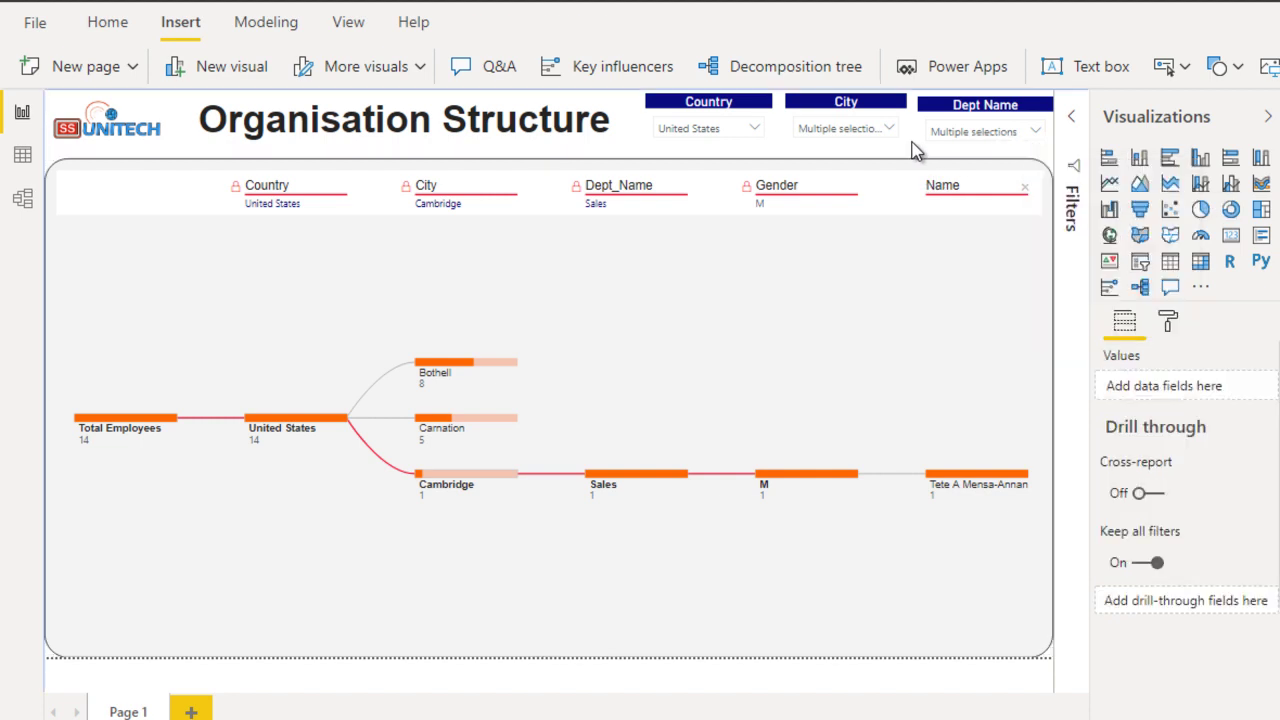
Step: Start a new instance of Power BI Desktop from Windows
key("super")
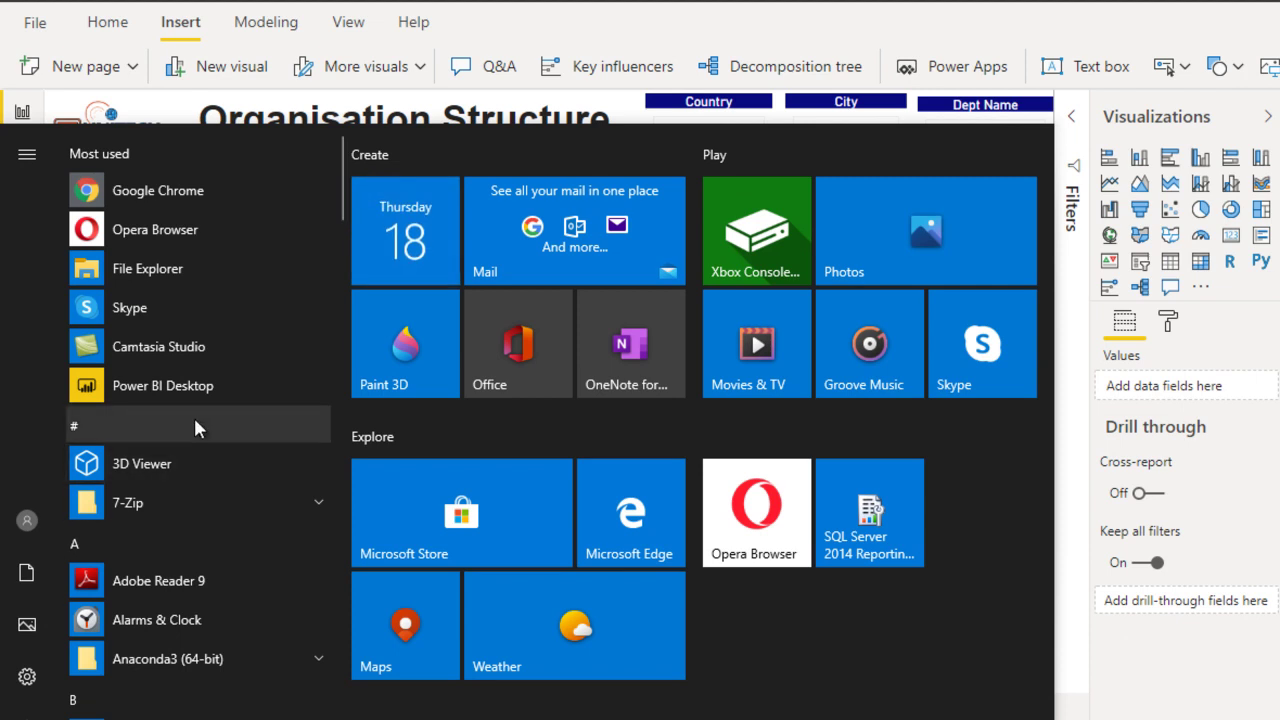
left_click(179, 389)
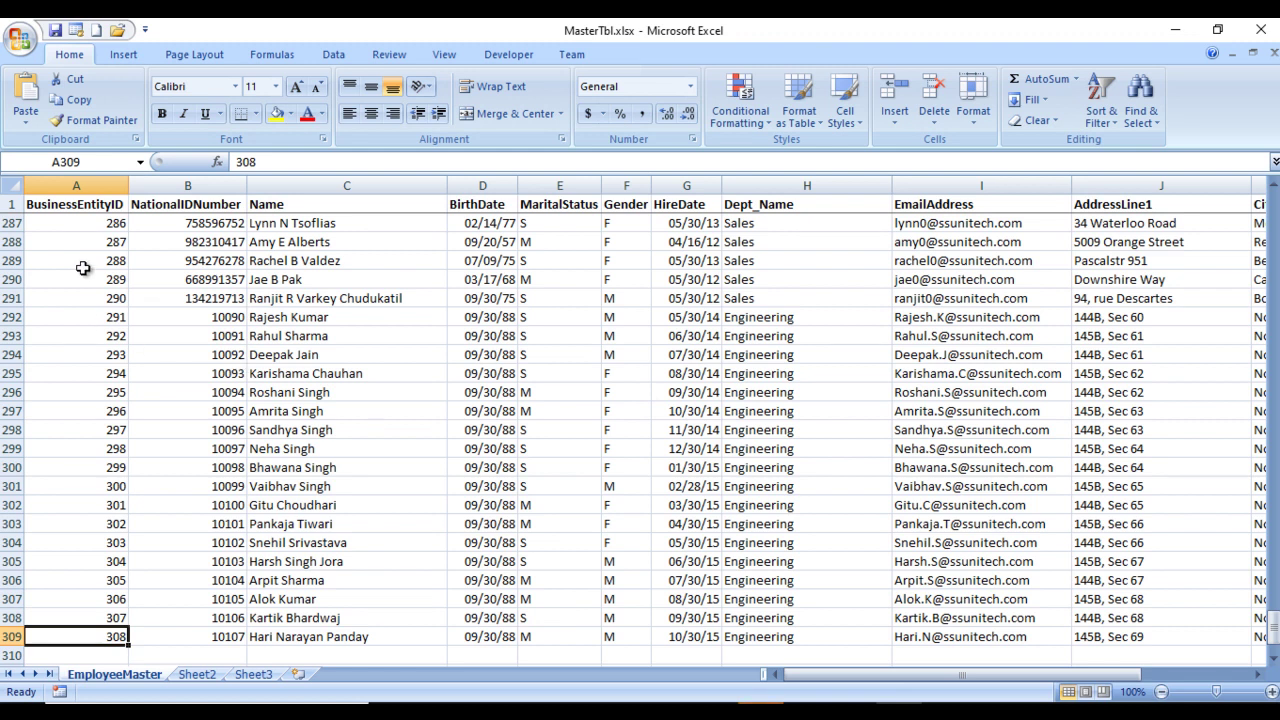
Step: Review the column headers of the EmployeeMaster sheet in MasterTbl.xlsx in Excel, including the full BusinessEntityID column
left_click(103, 205)
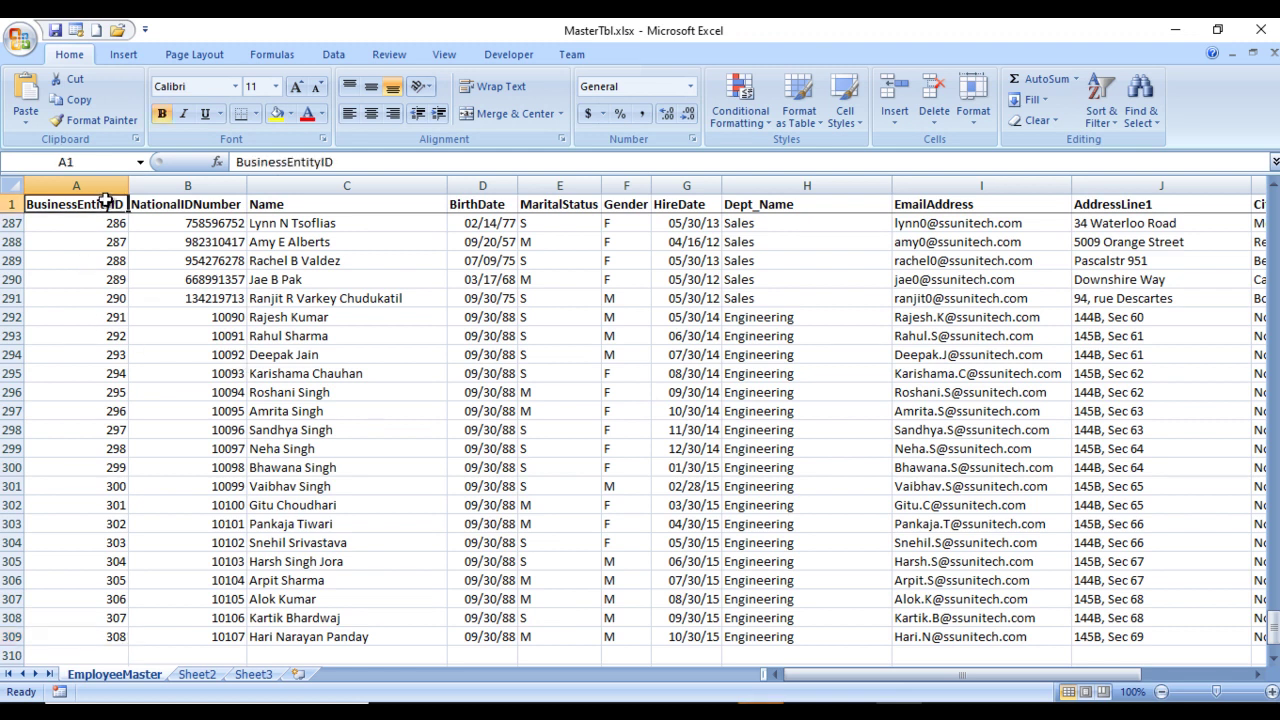
left_click(220, 204)
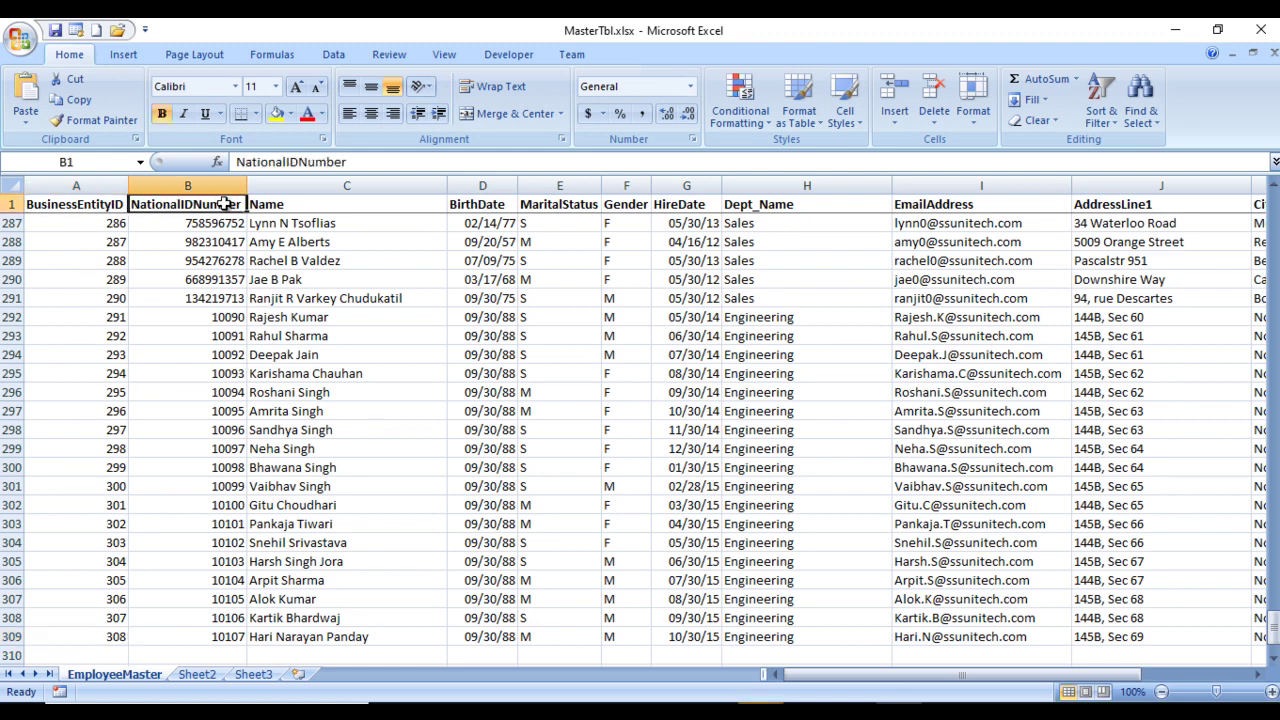
left_click(299, 208)
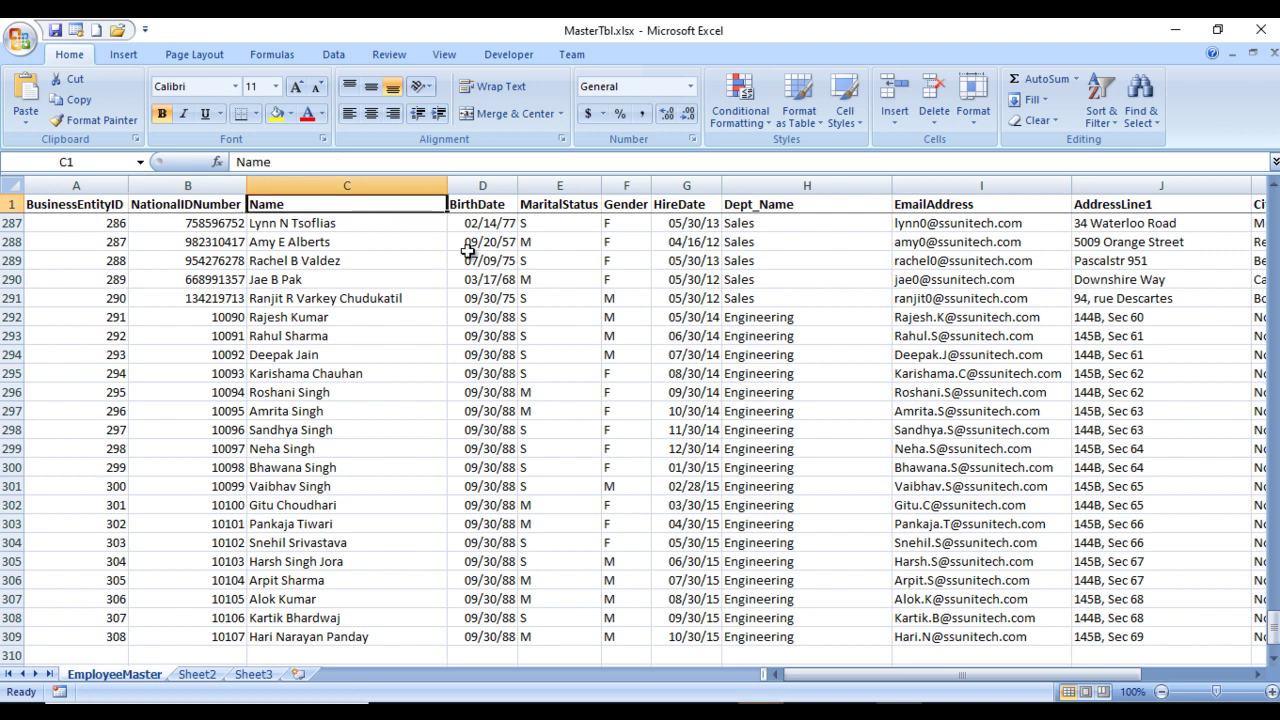
key("Right")
key("Right")
key("Right")
key("Right")
key("Right")
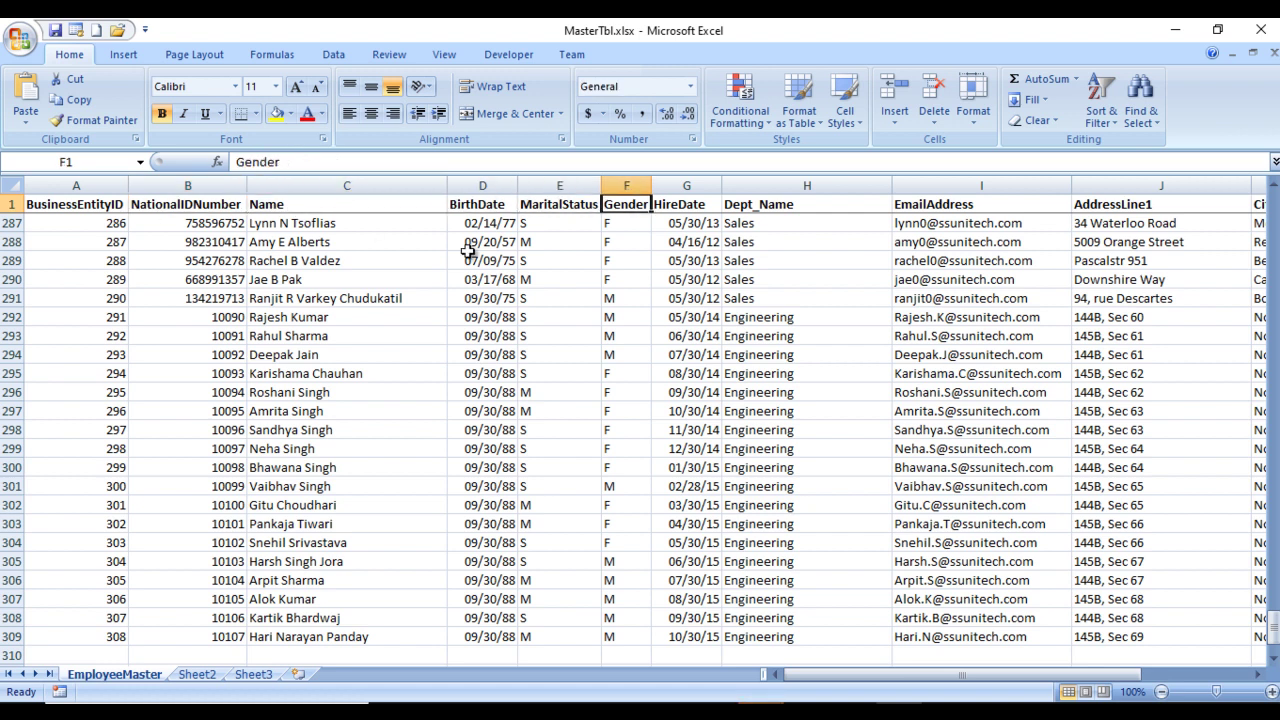
key("Right")
key("Right")
key("Right")
key("Right")
key("Right")
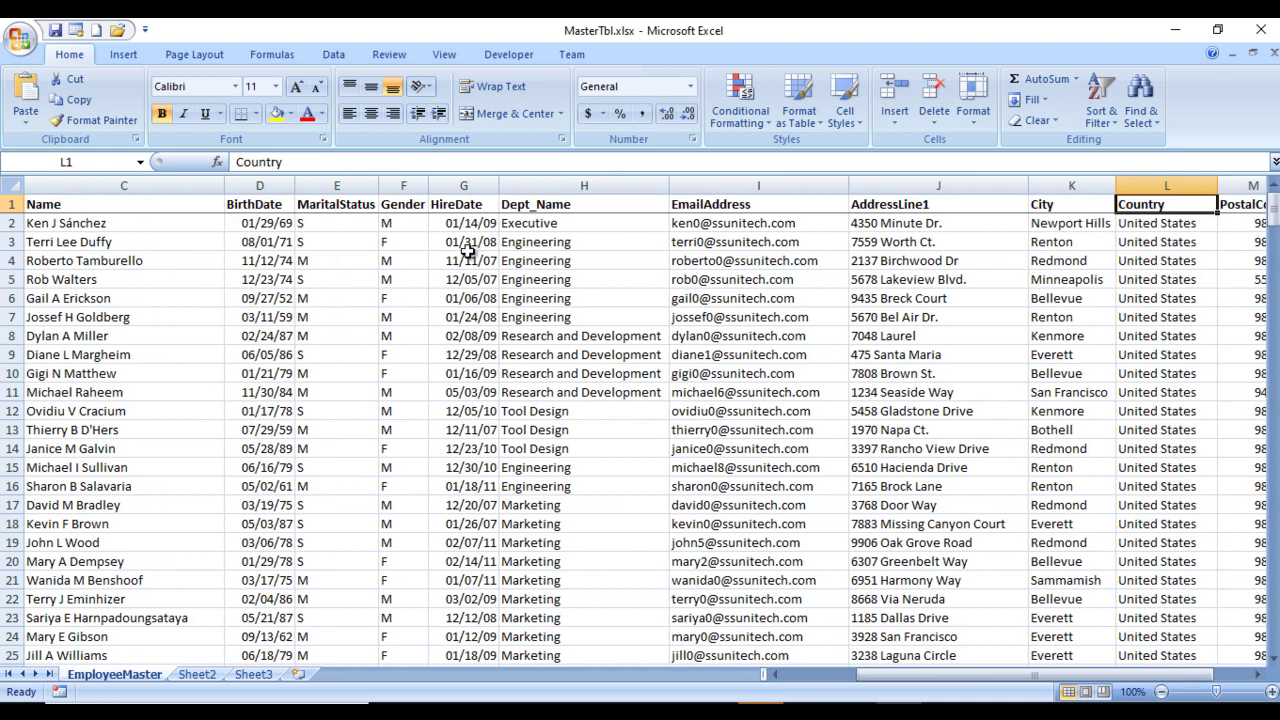
key("Right")
key("ctrl+Home")
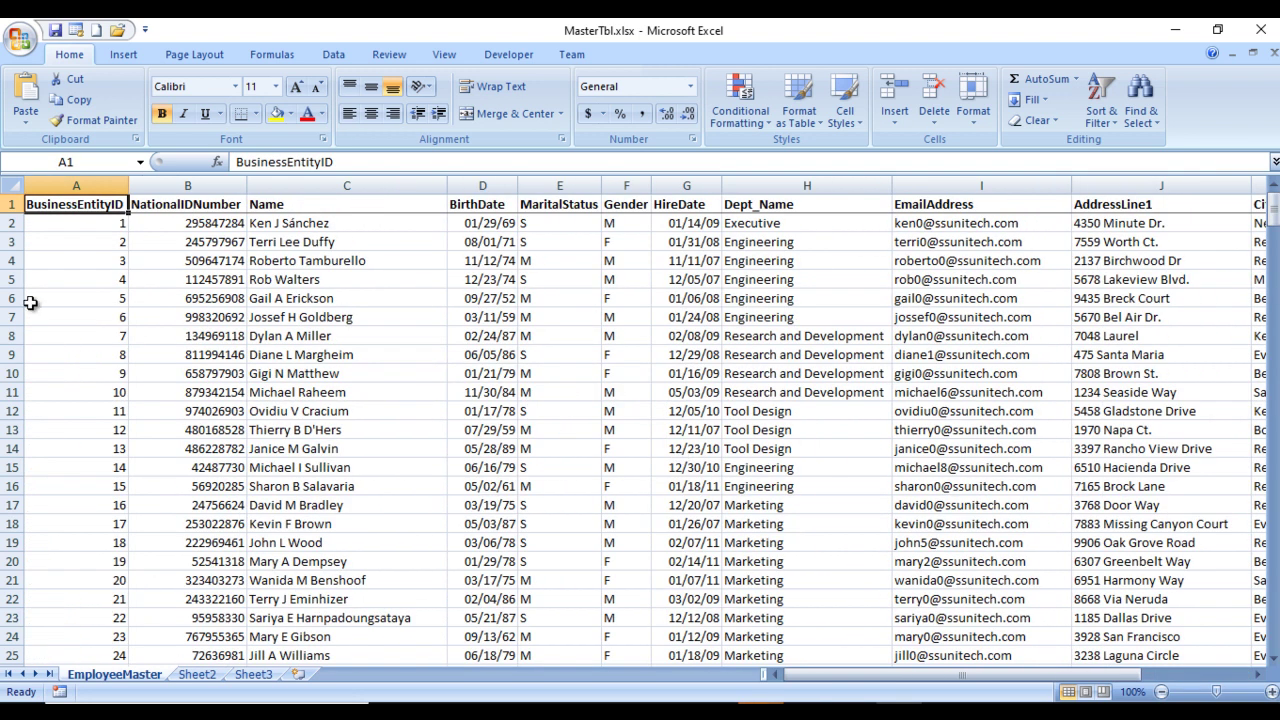
left_click(75, 185)
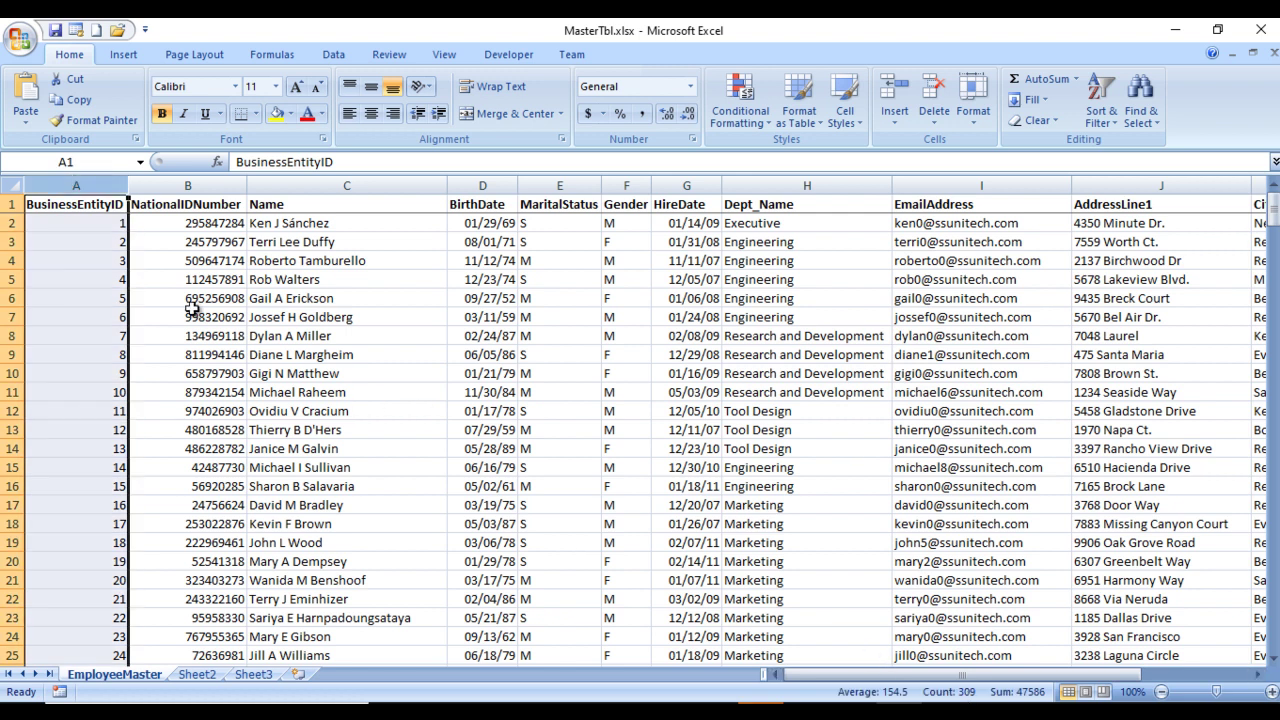
left_click(889, 445)
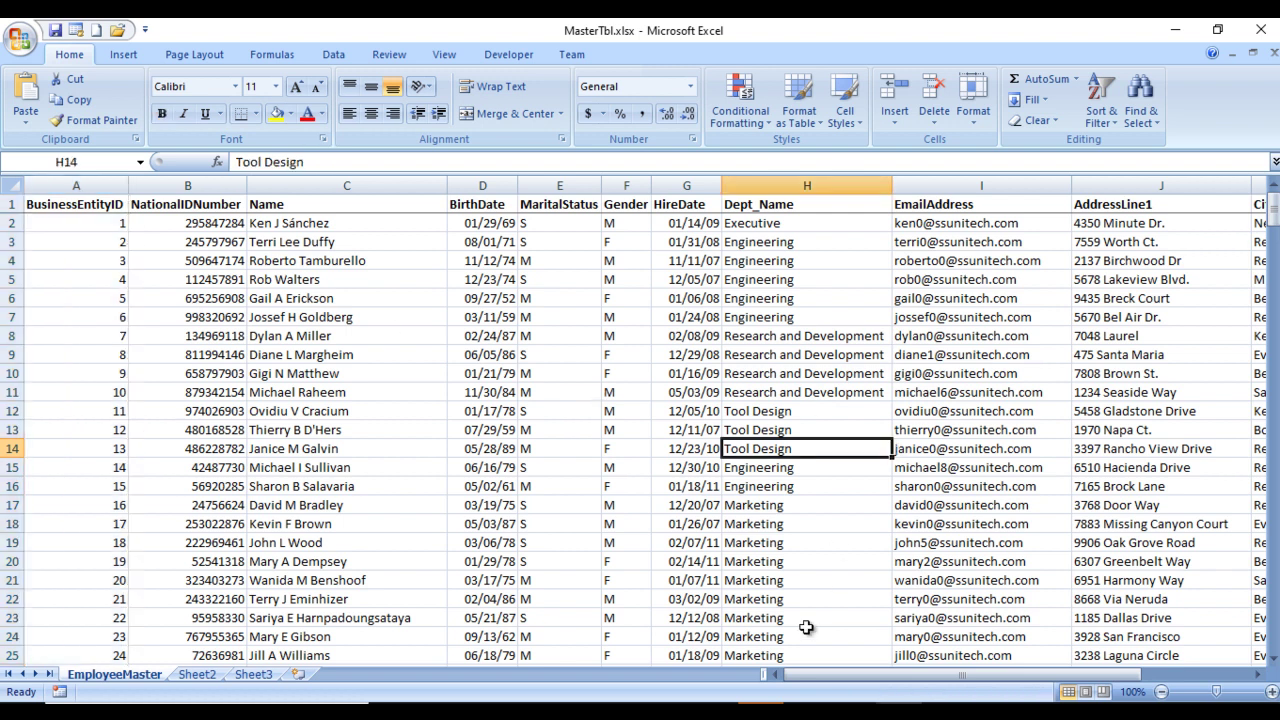
Step: Switch to the new untitled Power BI Desktop window and dismiss its start screen
left_click(750, 712)
left_click(824, 621)
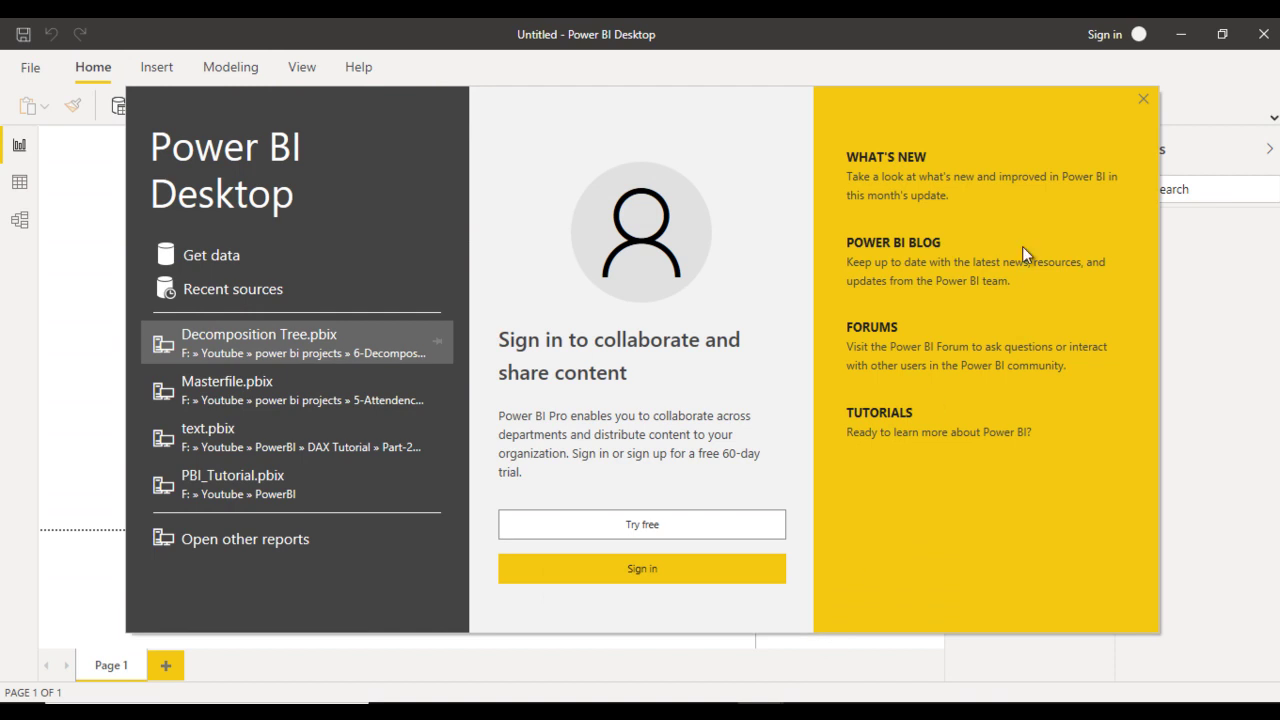
left_click(1142, 99)
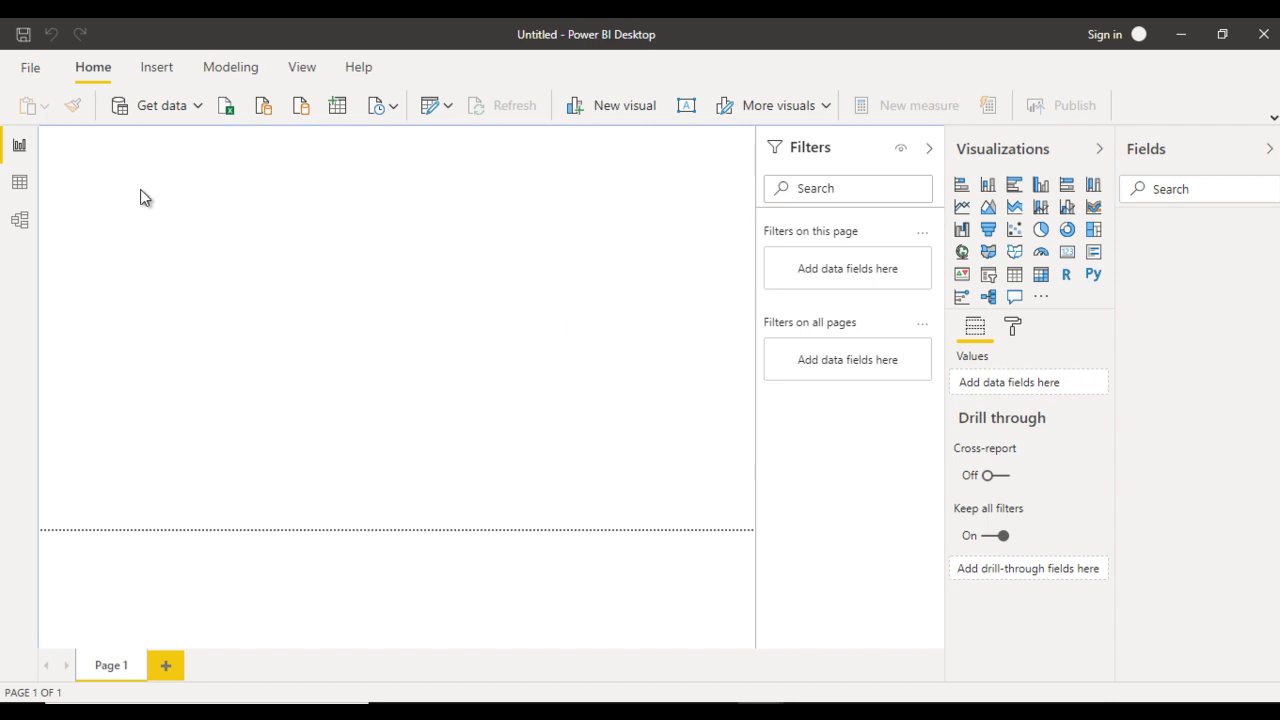
Step: Check which preview features are enabled in the global options, and leave the options without changing anything
left_click(30, 67)
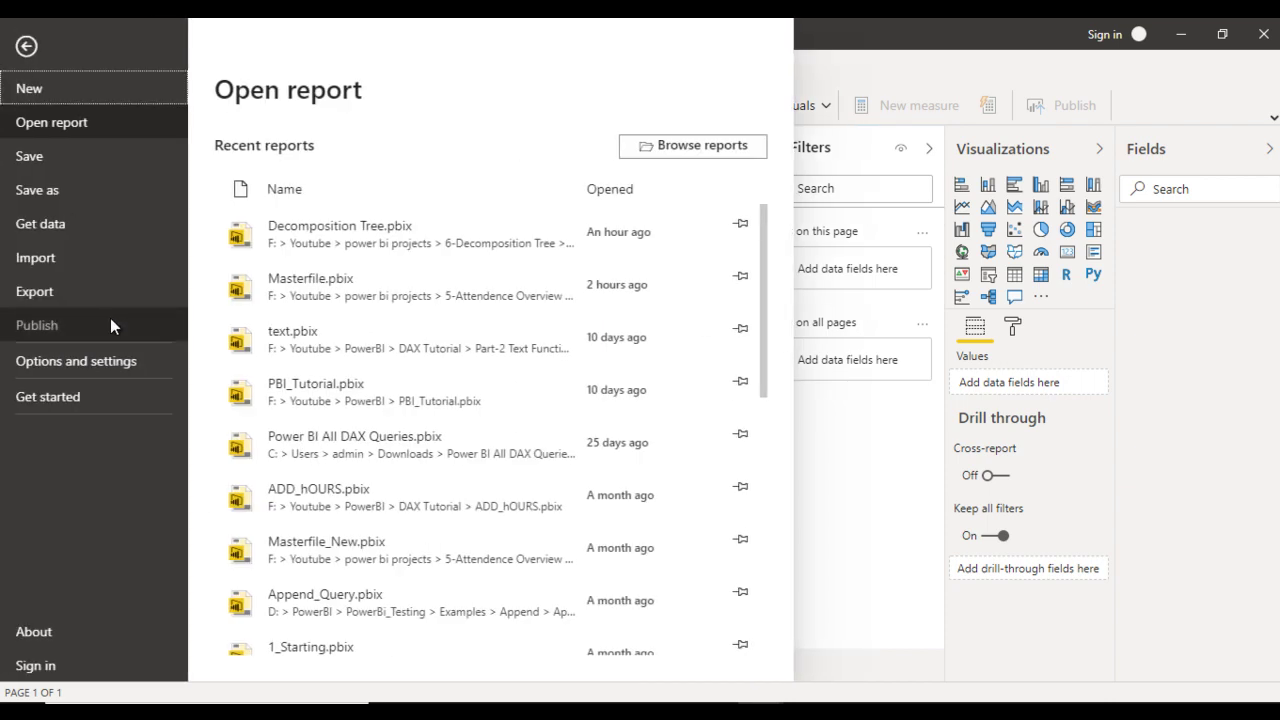
left_click(101, 365)
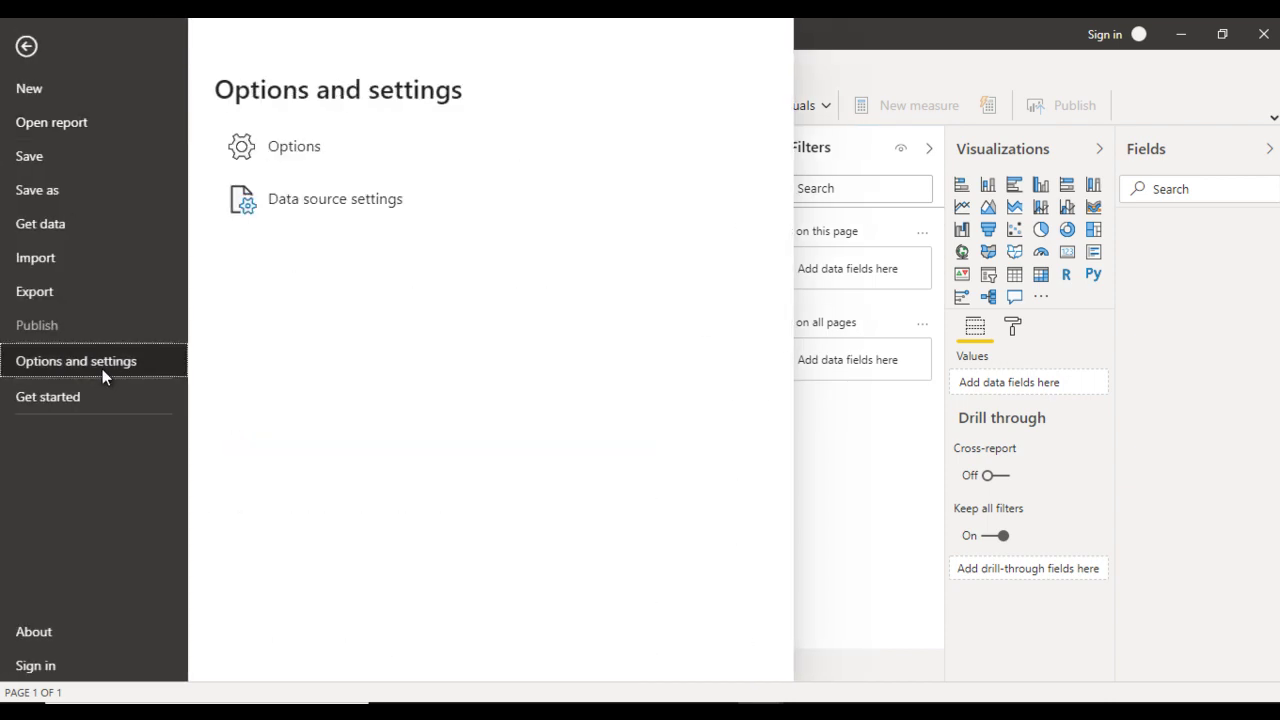
left_click(404, 159)
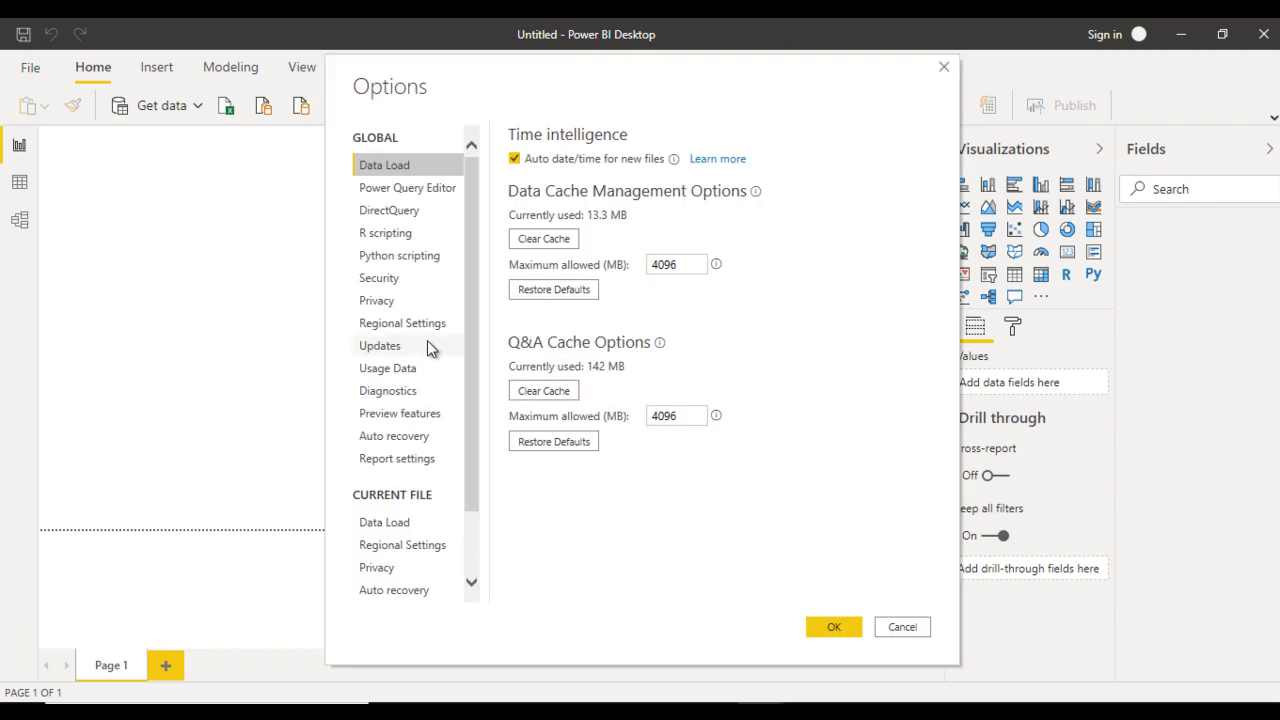
left_click(412, 421)
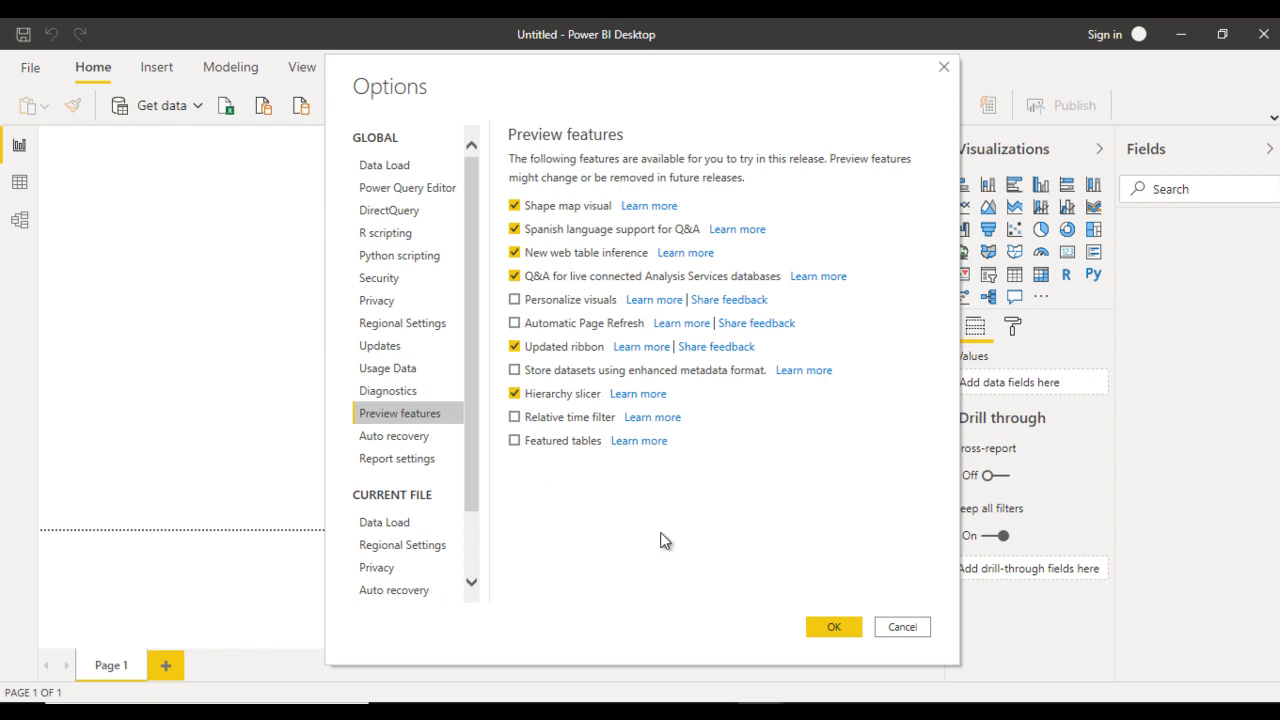
left_click(903, 627)
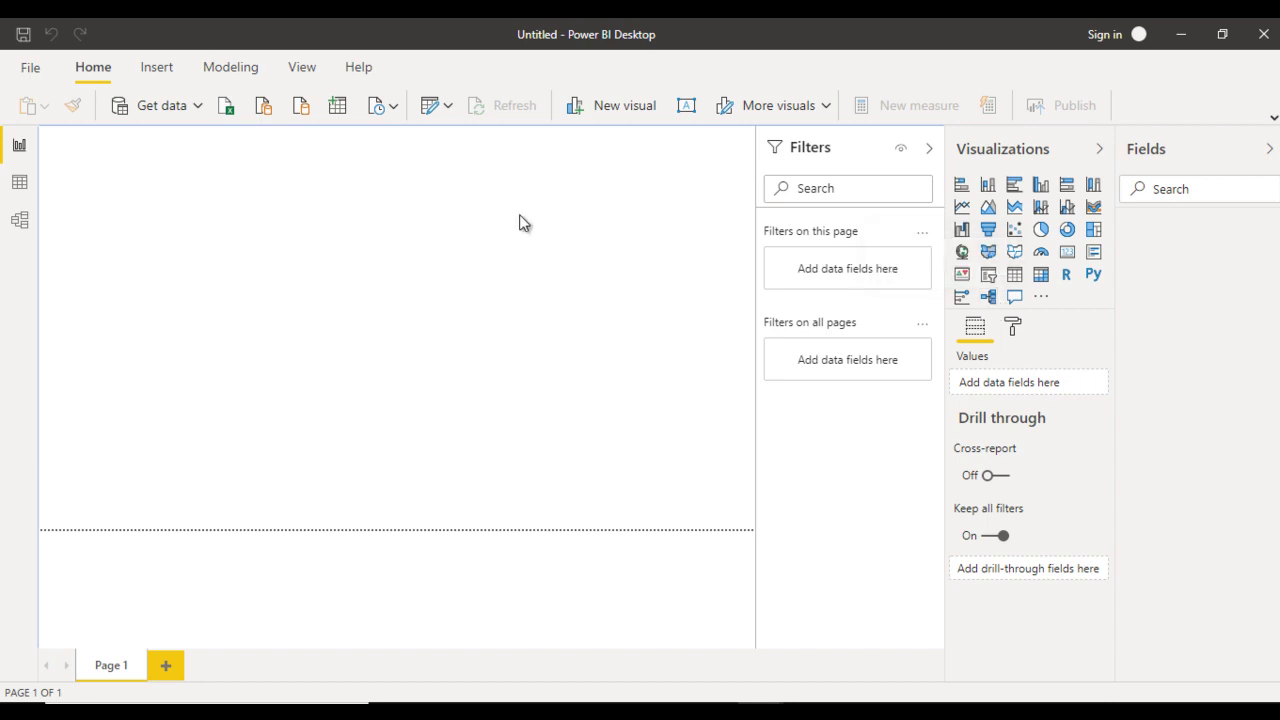
Step: Load the EmployeeMaster sheet from the Excel workbook MasterTbl.xlsx in the 6-Decomposition Tree folder into the report
left_click(197, 106)
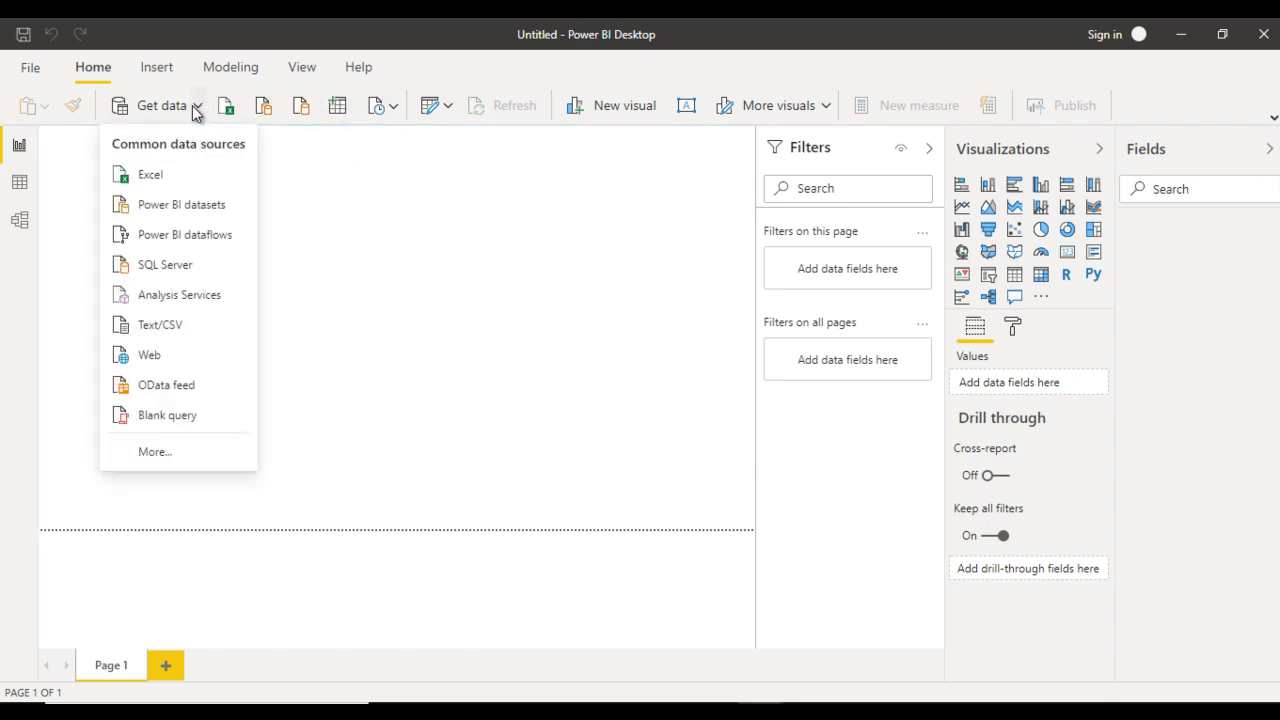
left_click(168, 176)
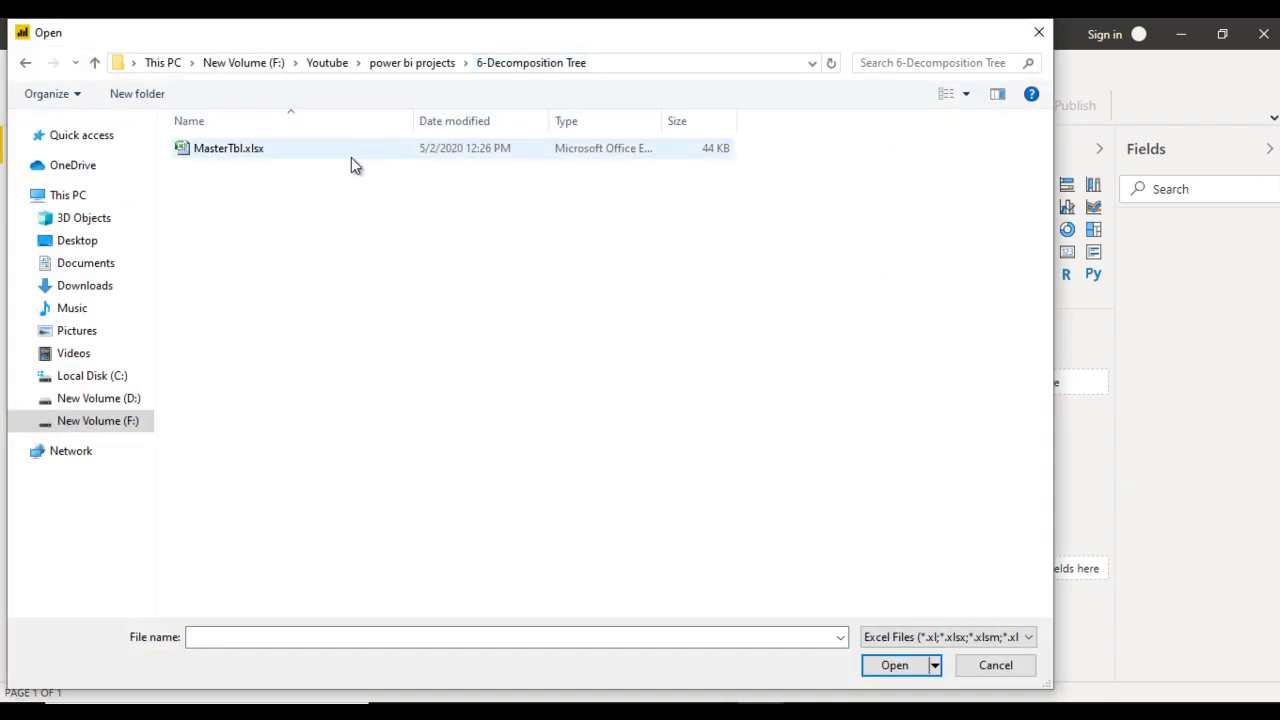
left_click(365, 153)
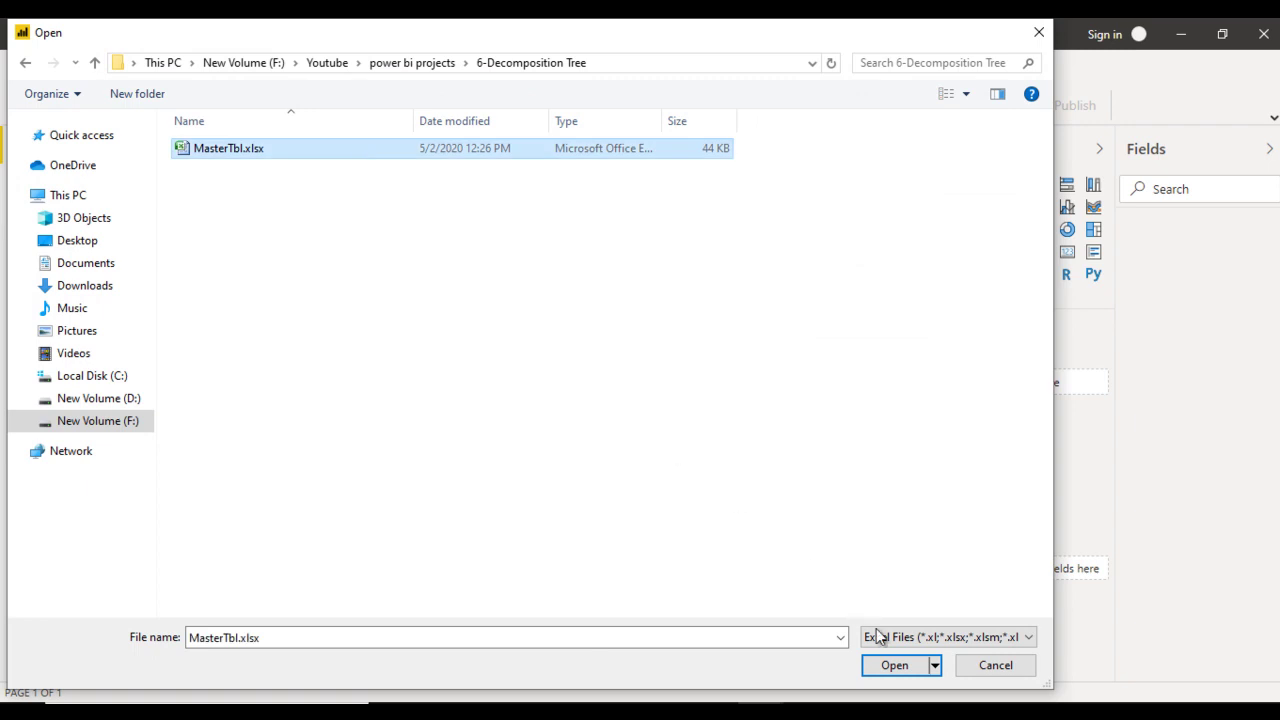
left_click(895, 667)
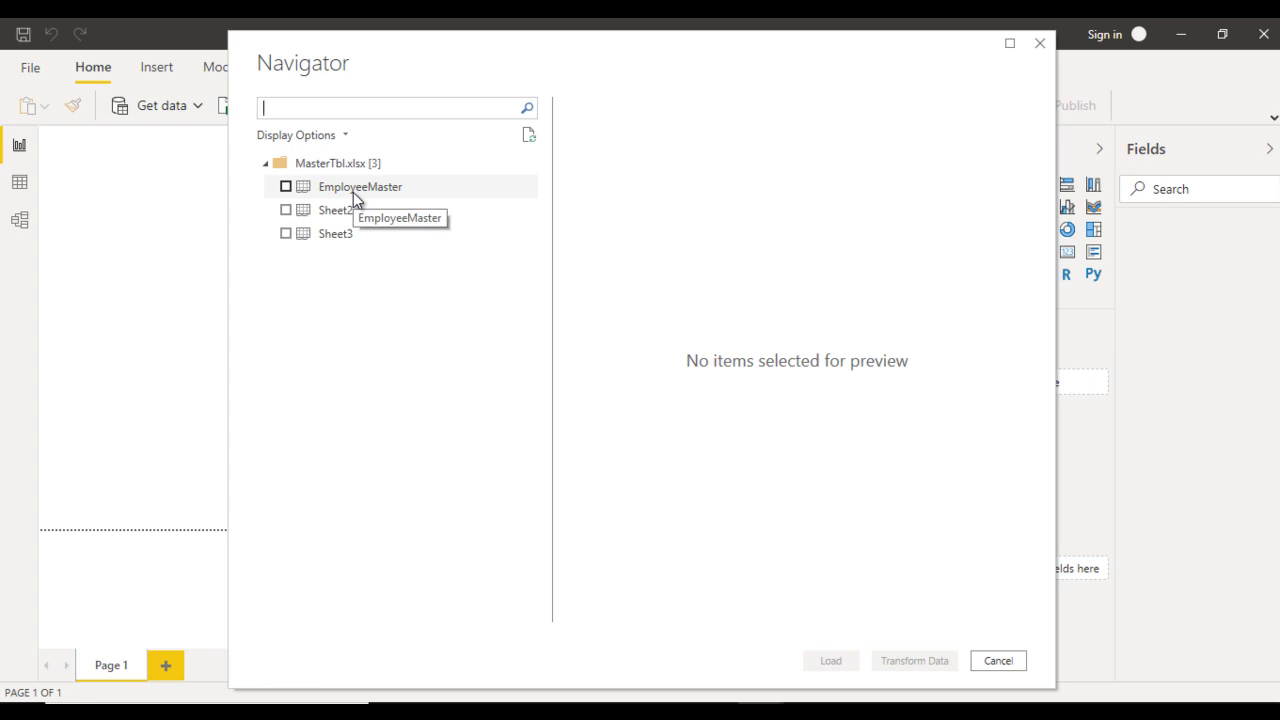
left_click(353, 192)
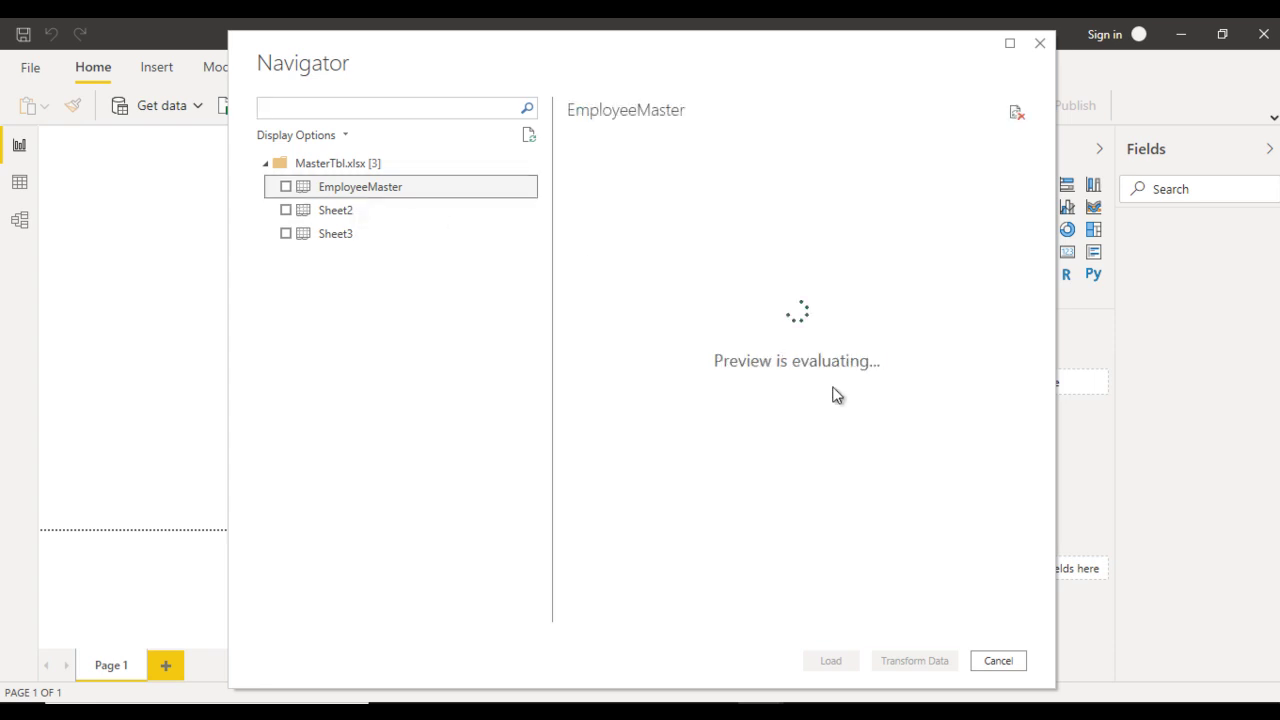
key("space")
left_click(830, 660)
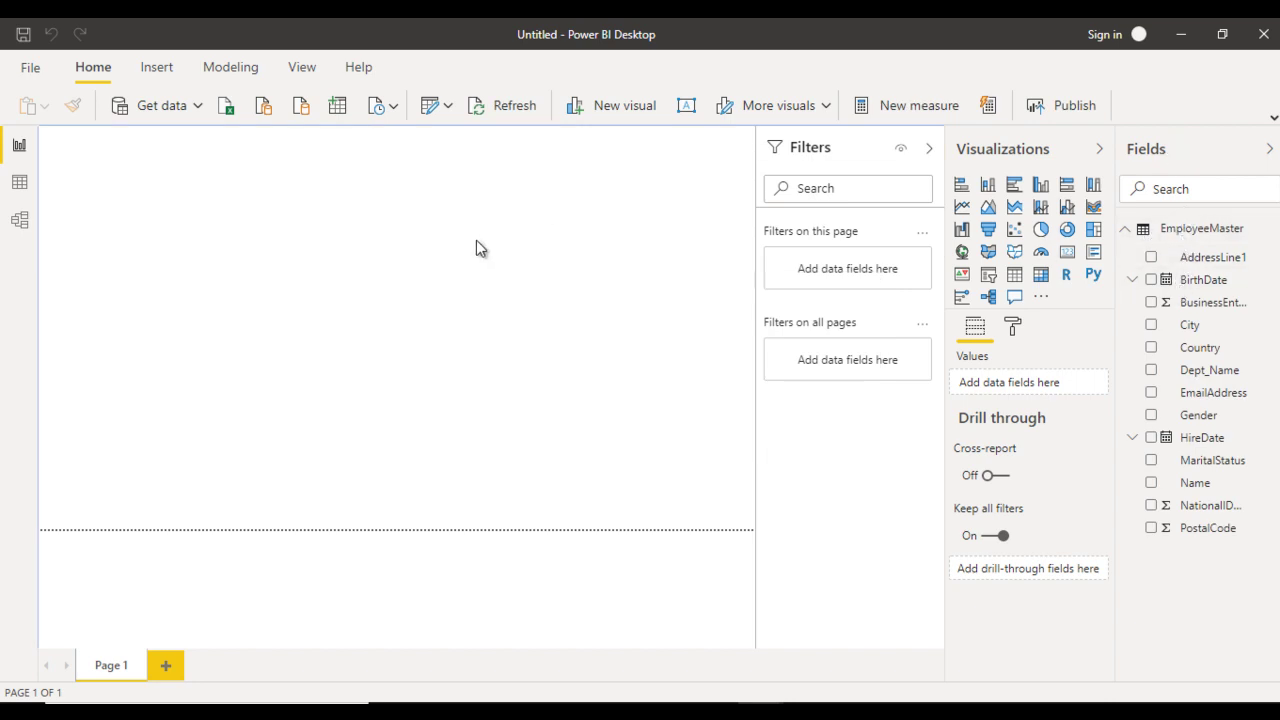
Step: With the Filters pane collapsed, insert the image ssu.png and shrink it to a small logo in the page's upper-left corner
left_click(931, 150)
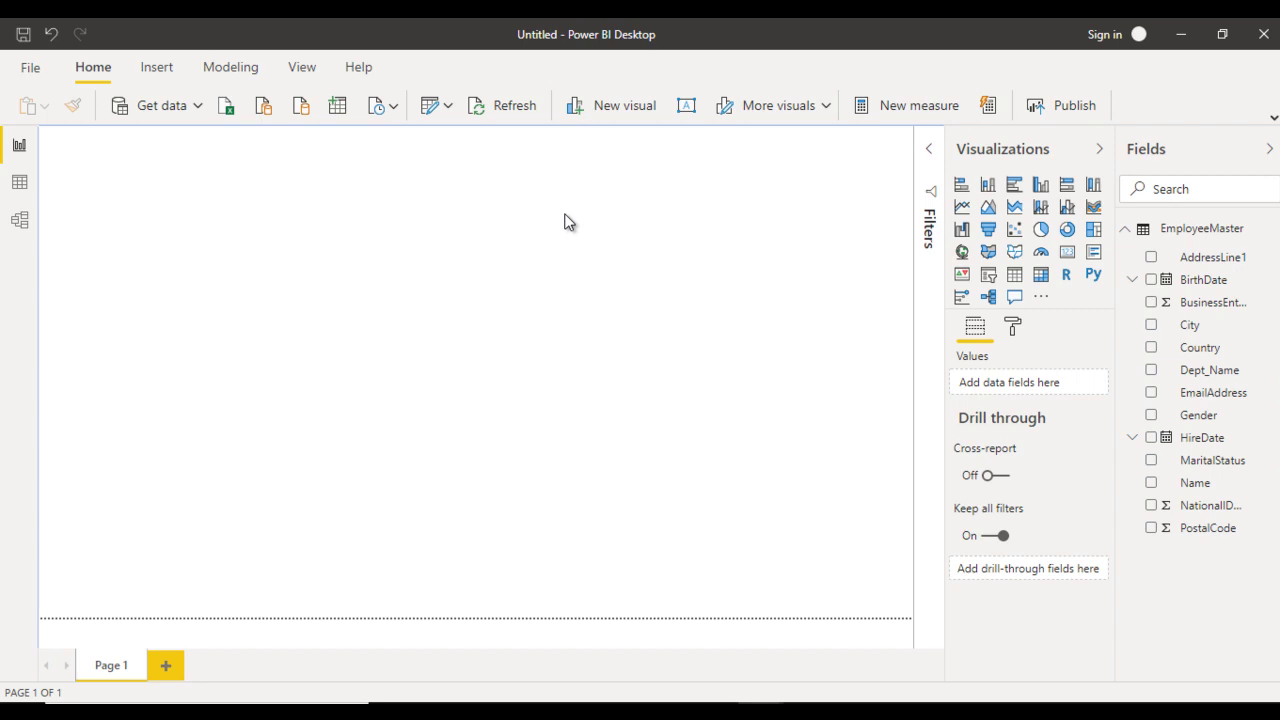
left_click(157, 70)
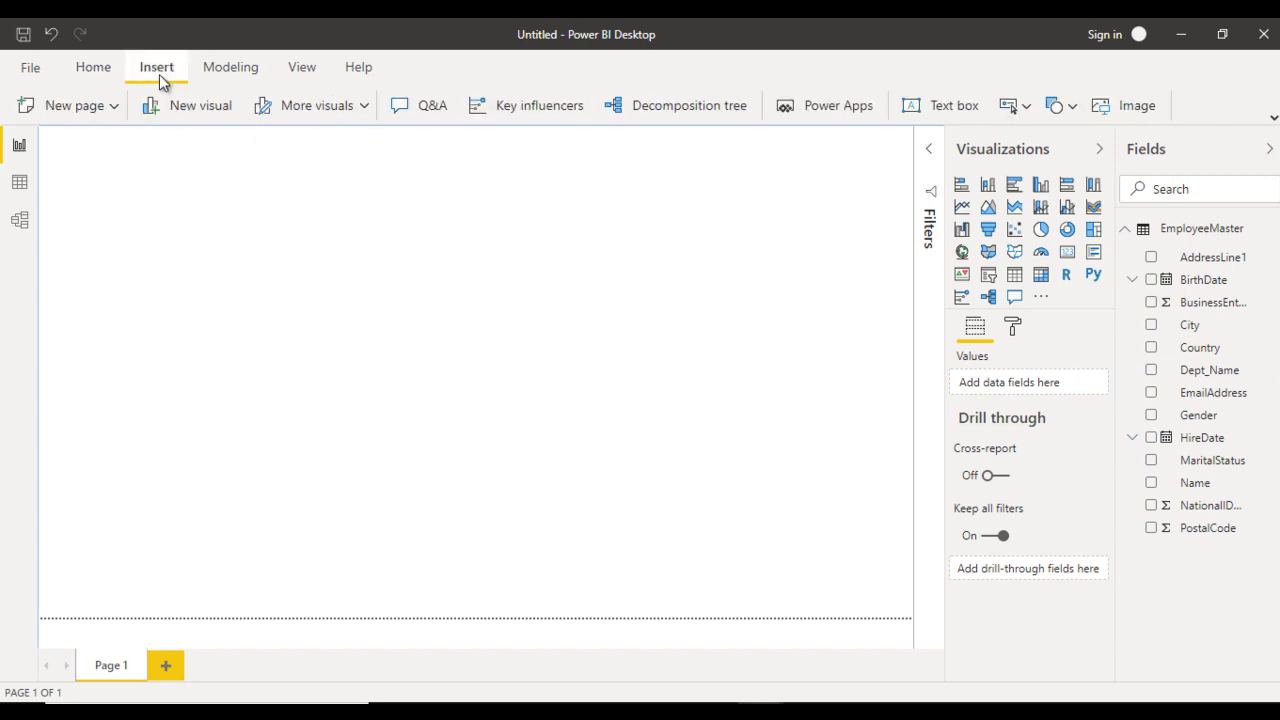
left_click(1126, 106)
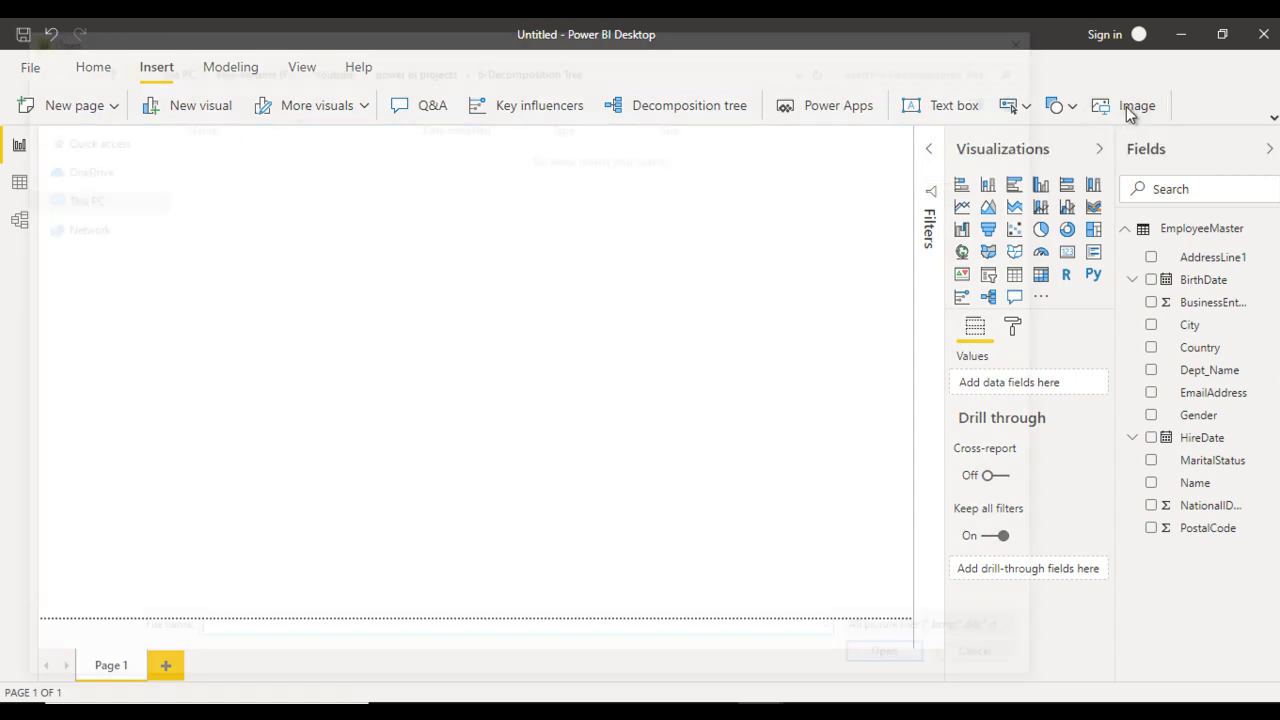
left_click(244, 168)
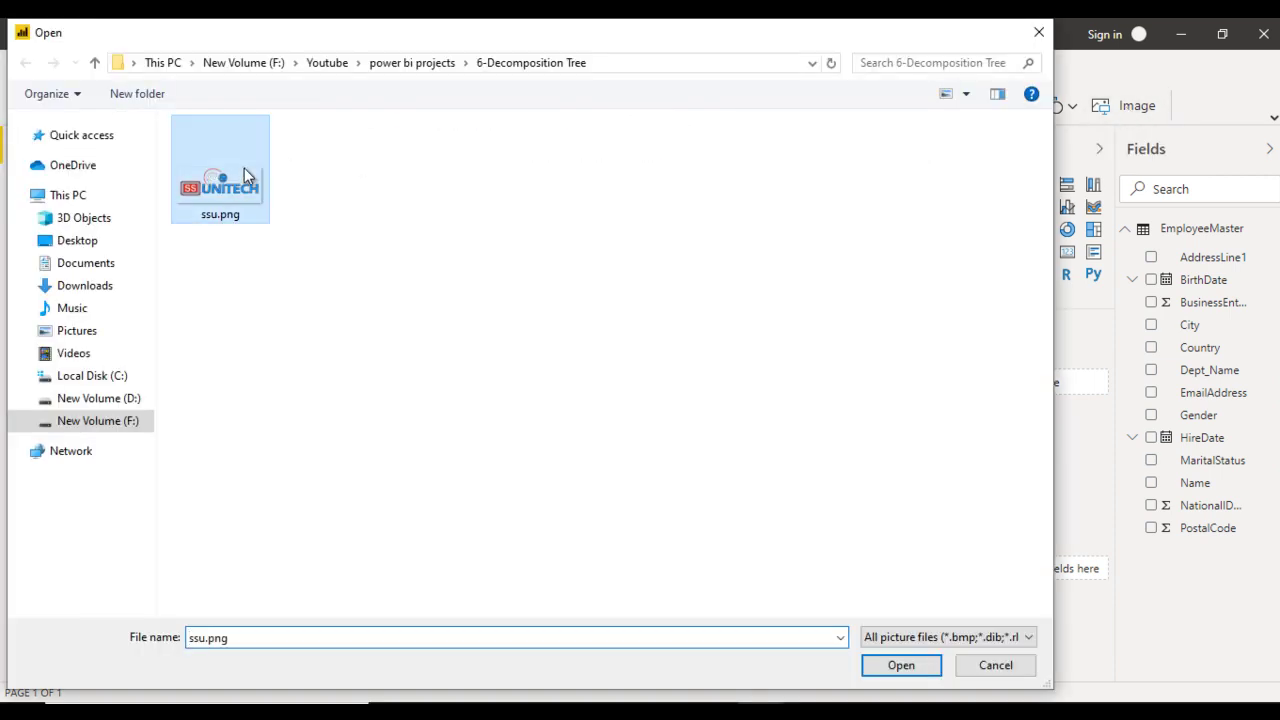
left_click(908, 668)
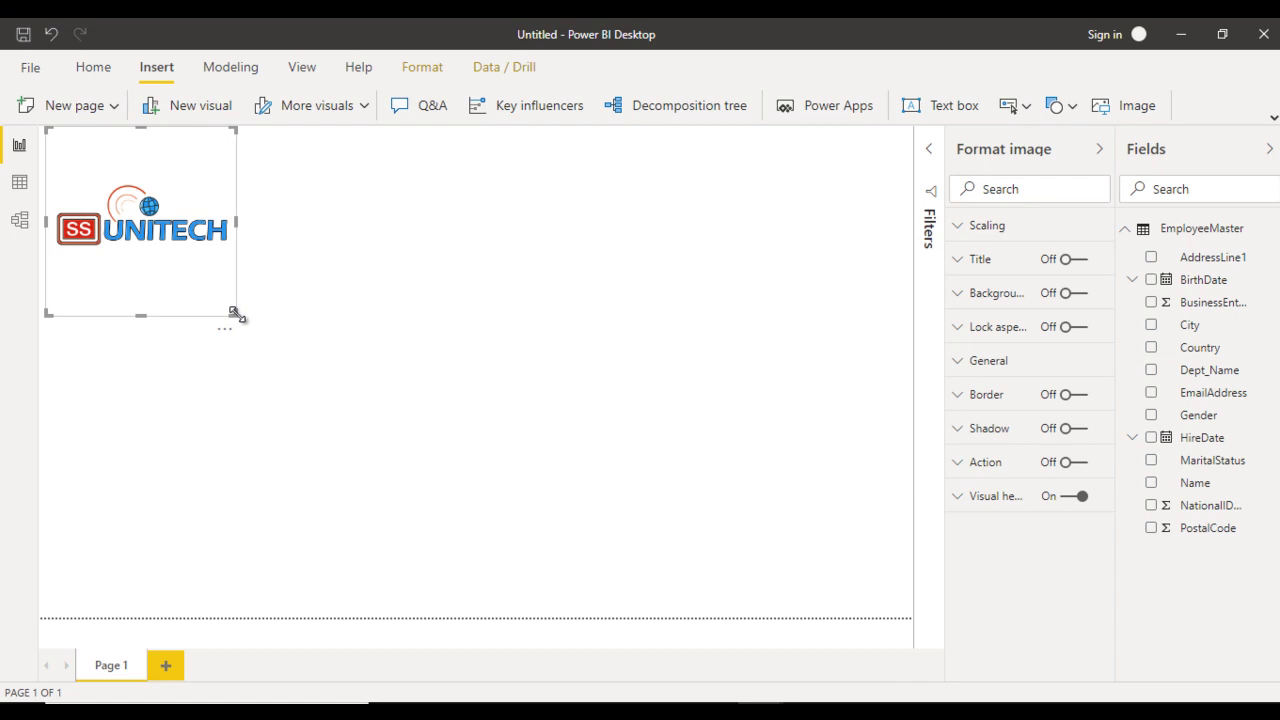
left_click_drag(236, 314, 146, 181)
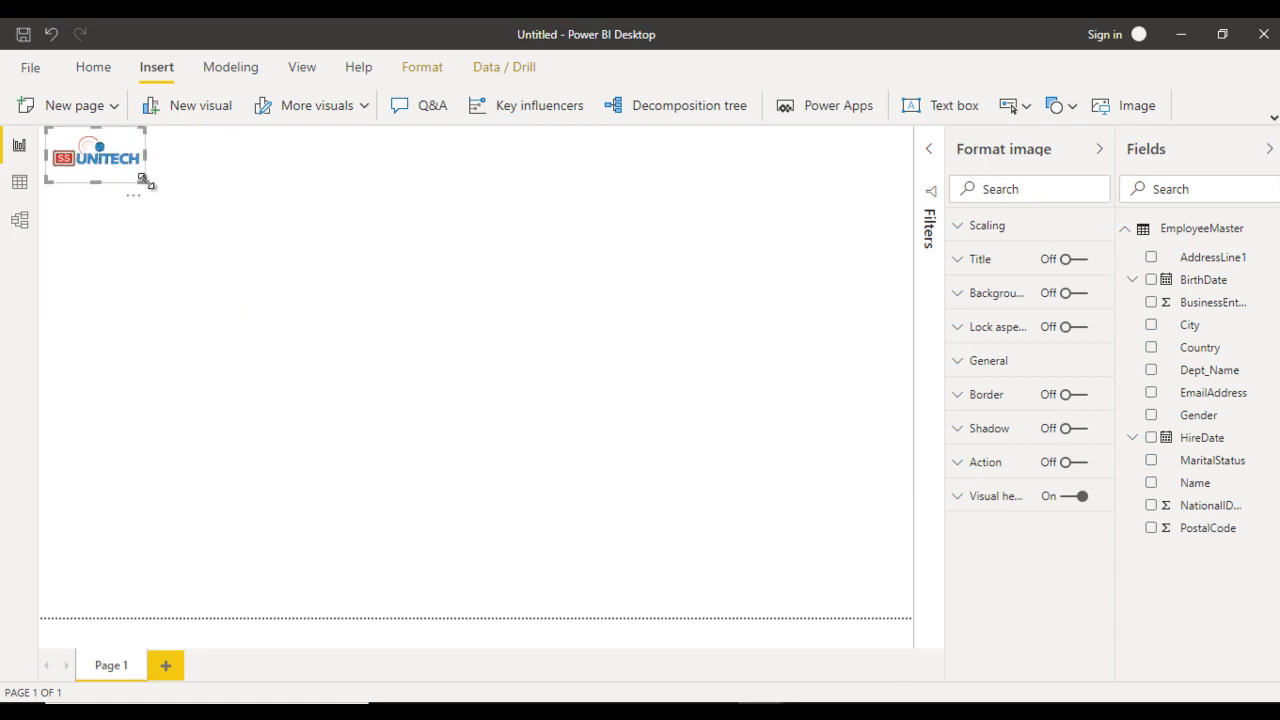
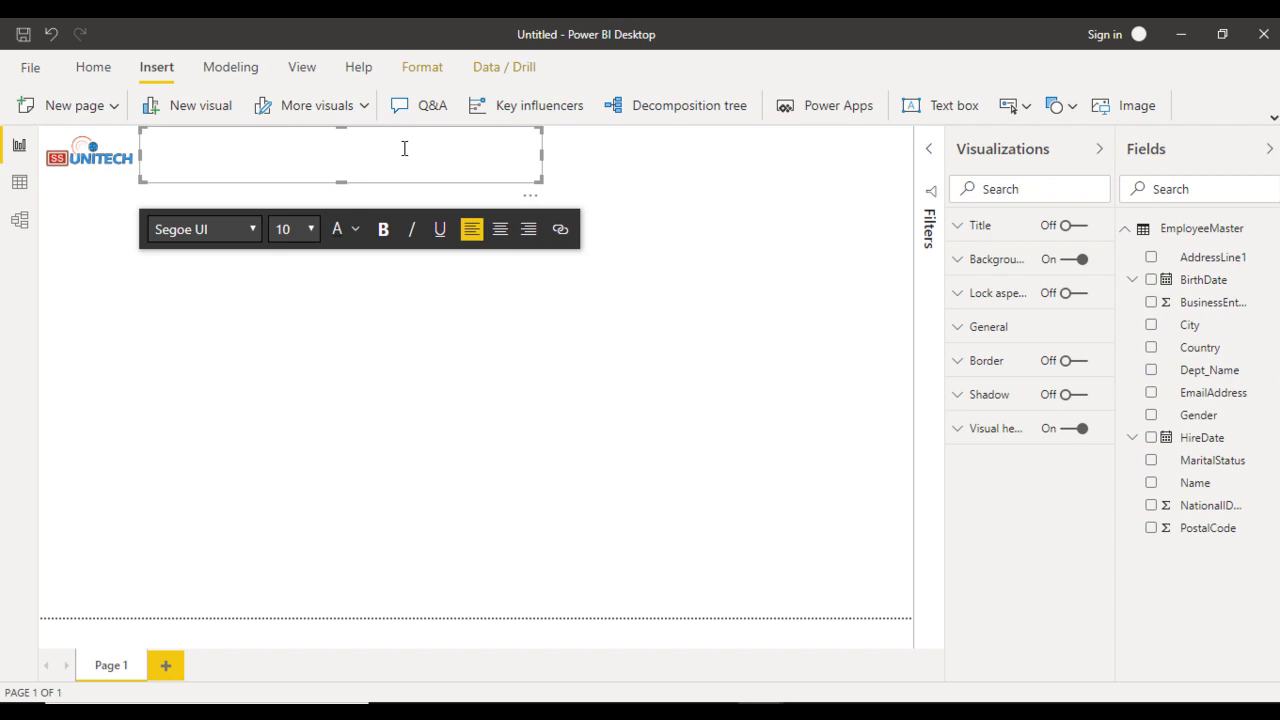
Step: Enter the title "Organisation Structure" in the text box beside the logo and format it in Arial, size 36
type("Organisatio")
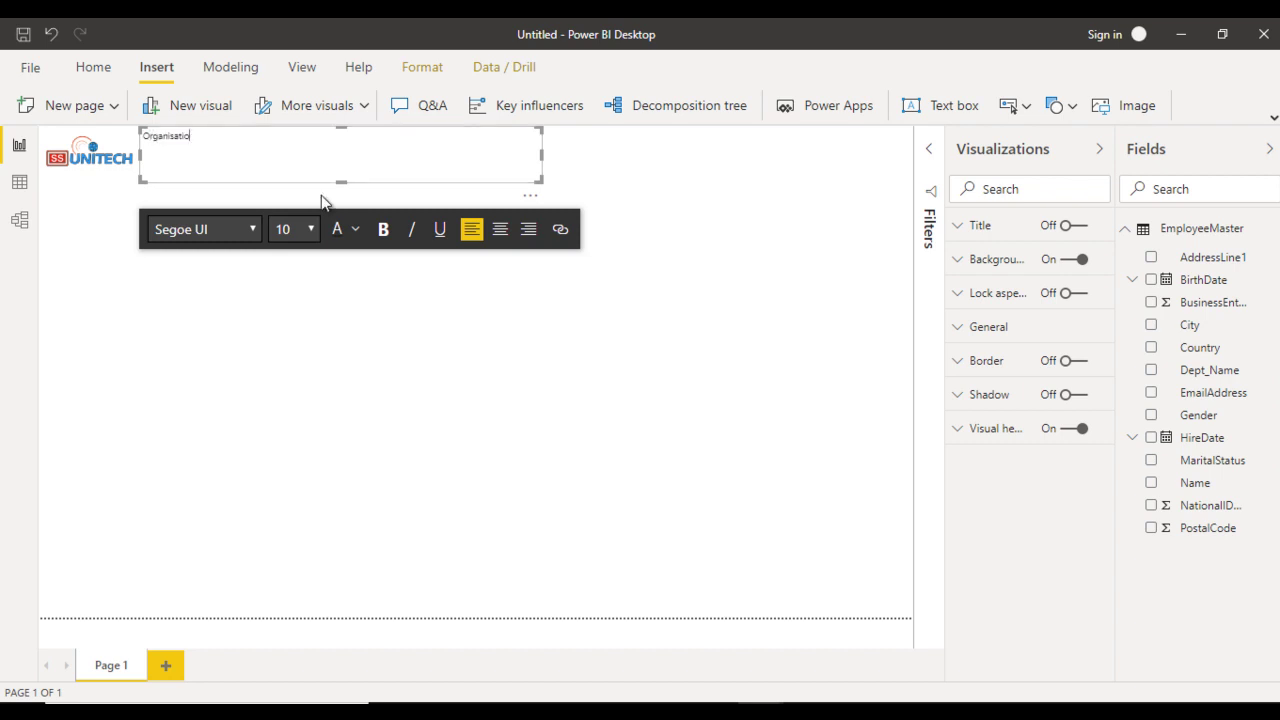
type("n Structure")
key("ctrl+a")
left_click(231, 240)
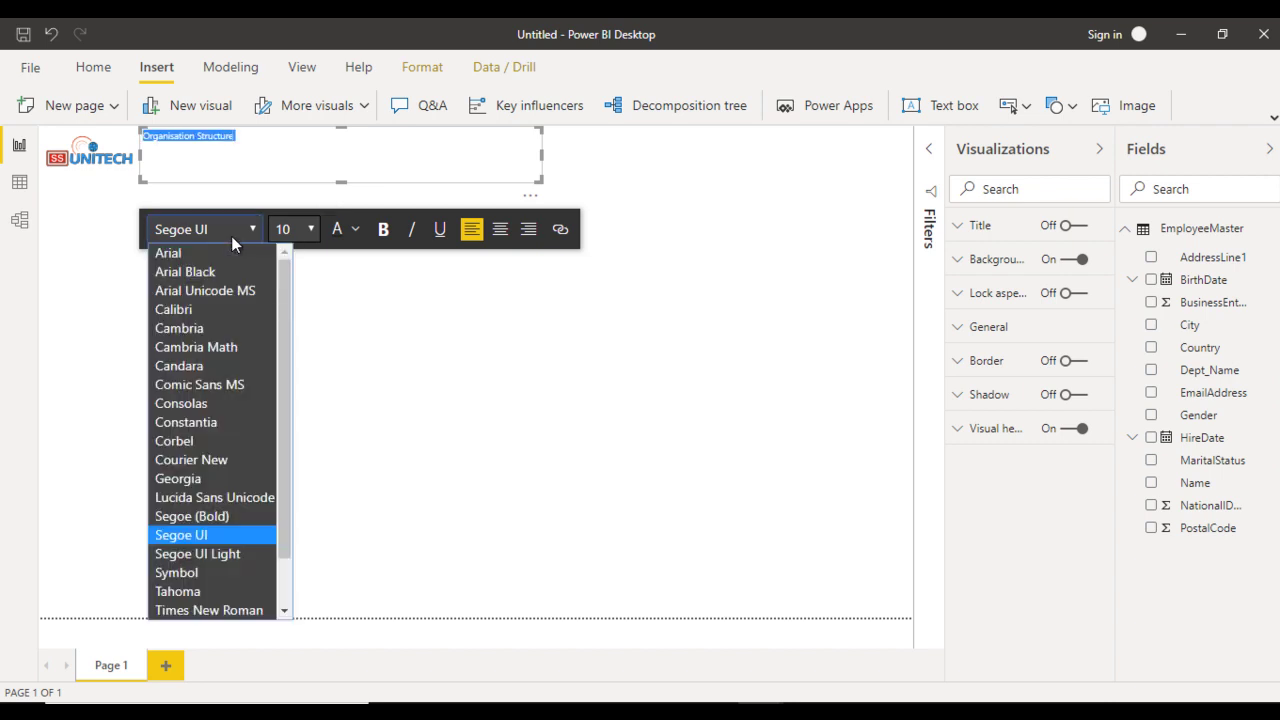
left_click(249, 251)
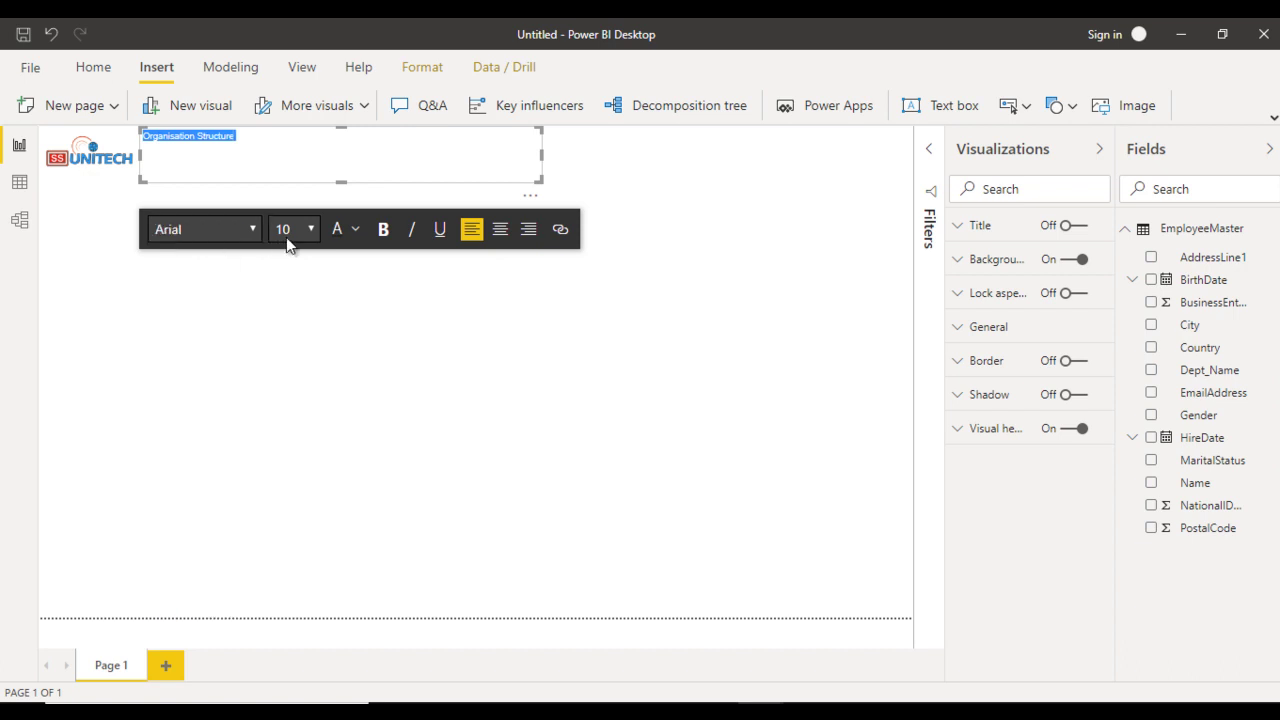
left_click(289, 235)
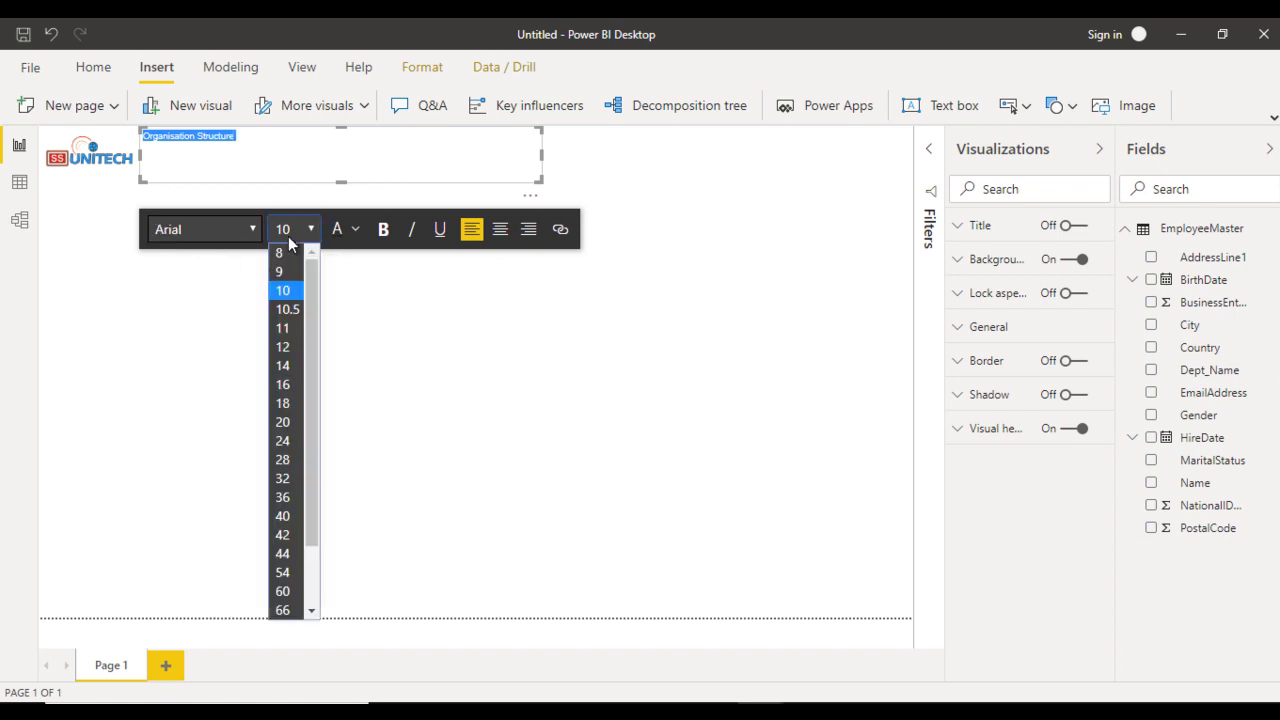
left_click(283, 497)
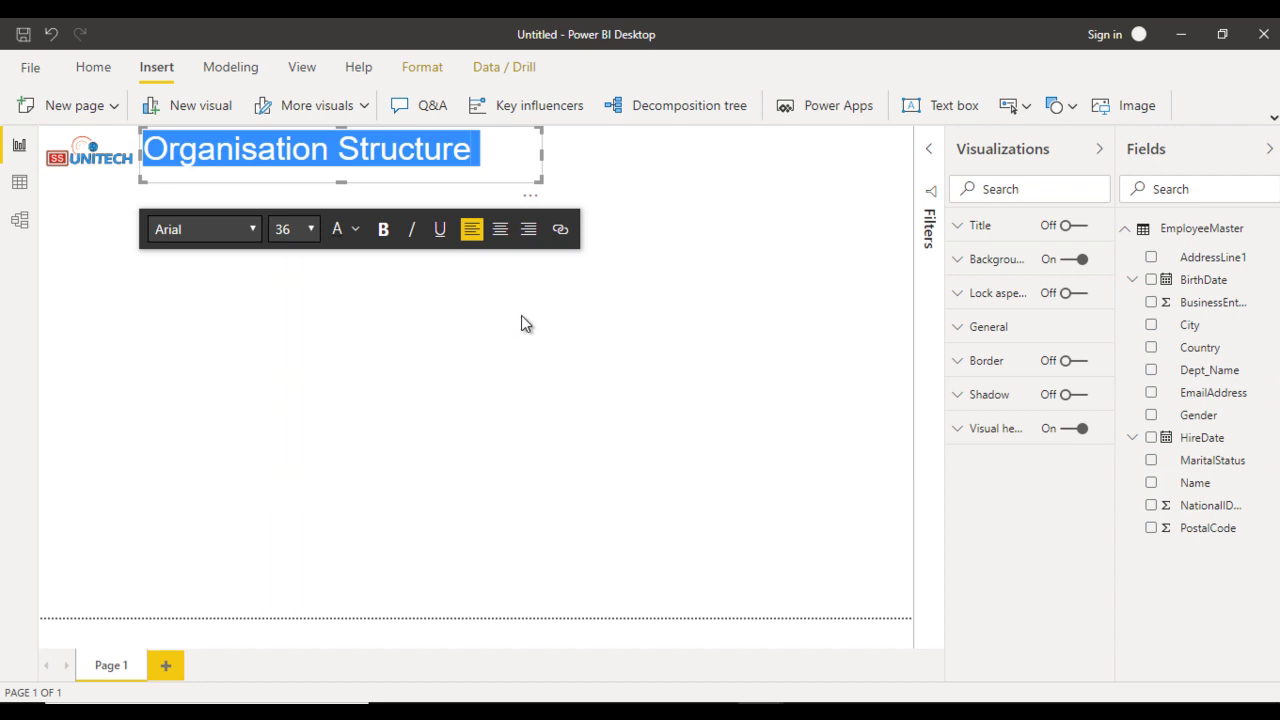
Step: Centre the "Organisation Structure" title text within its text box
left_click(504, 238)
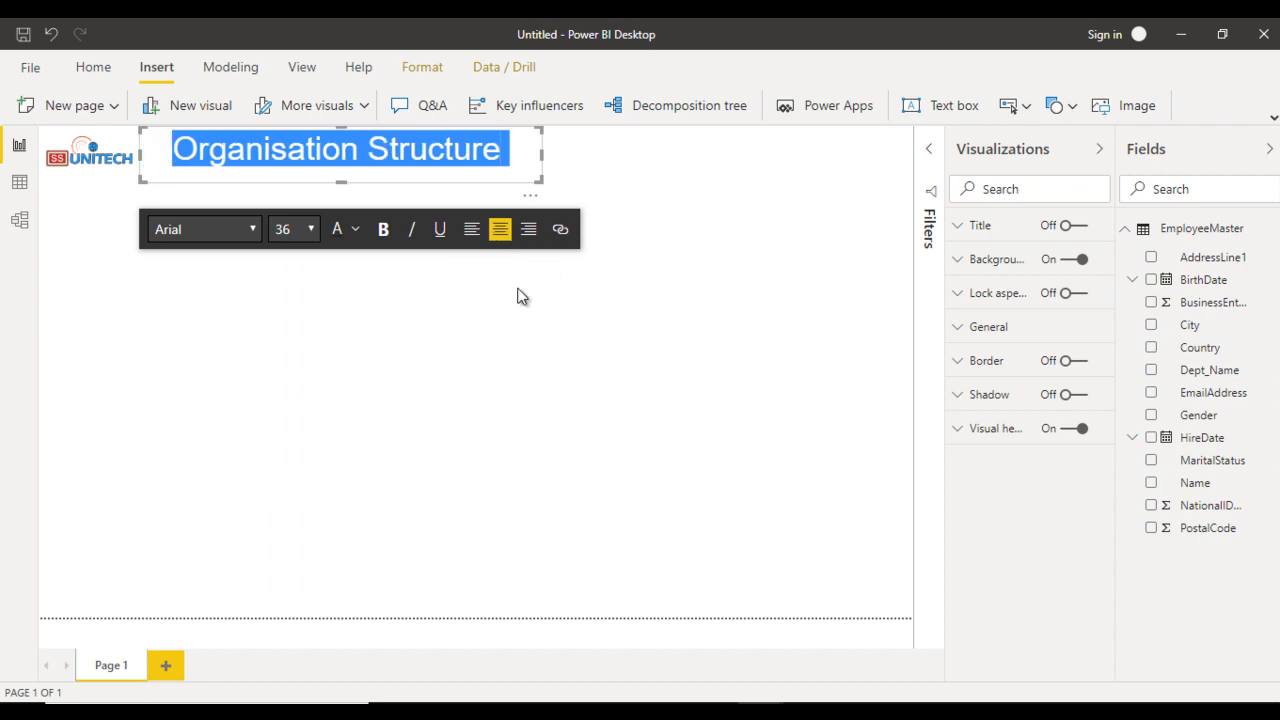
left_click(519, 295)
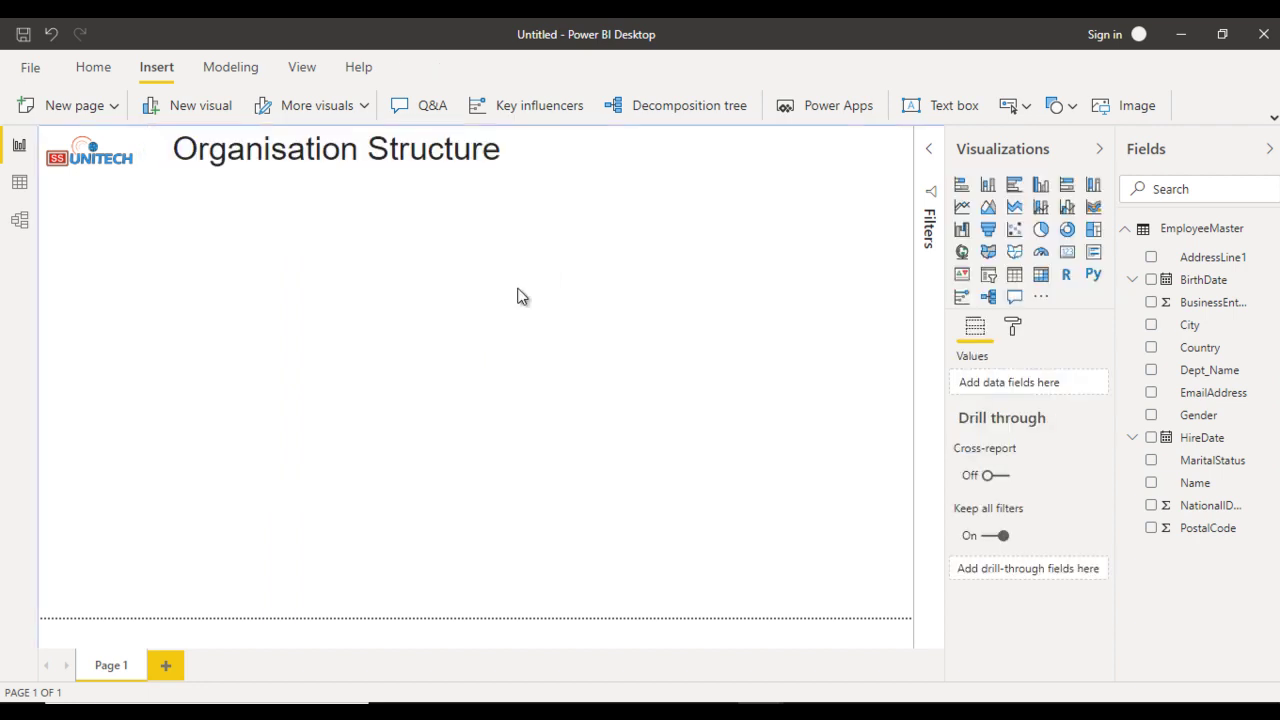
left_click(387, 162)
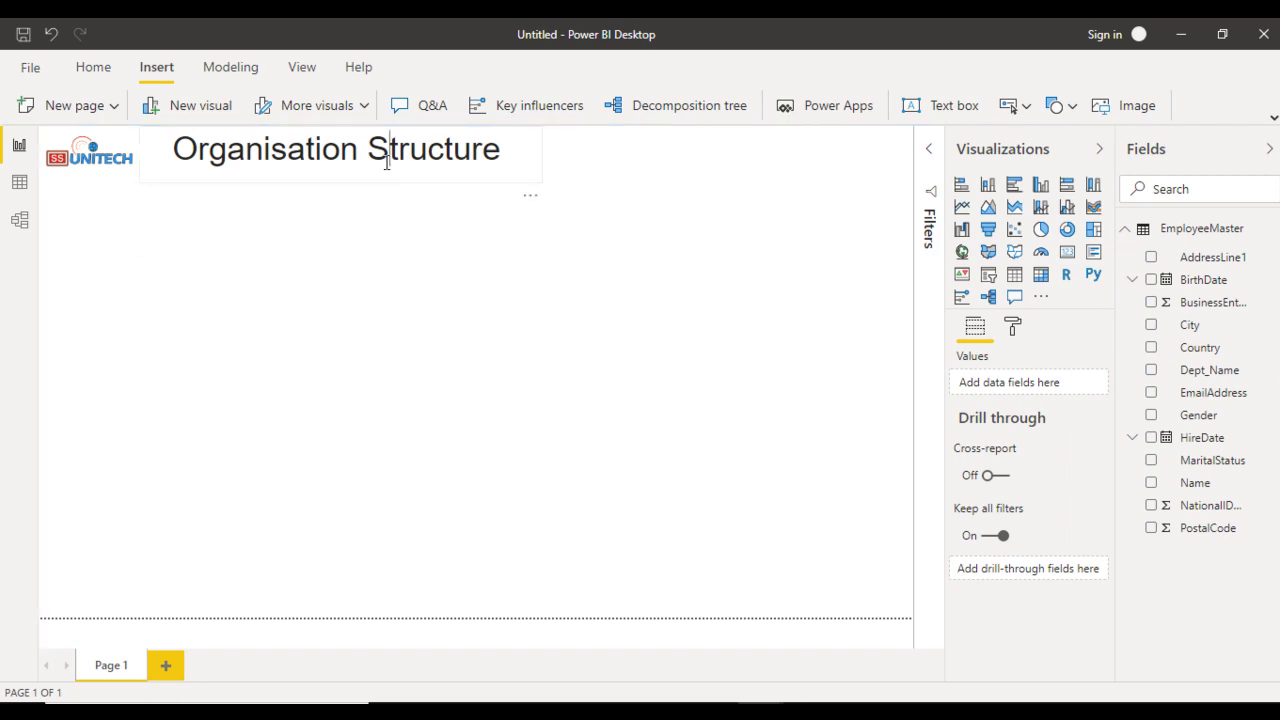
left_click(491, 315)
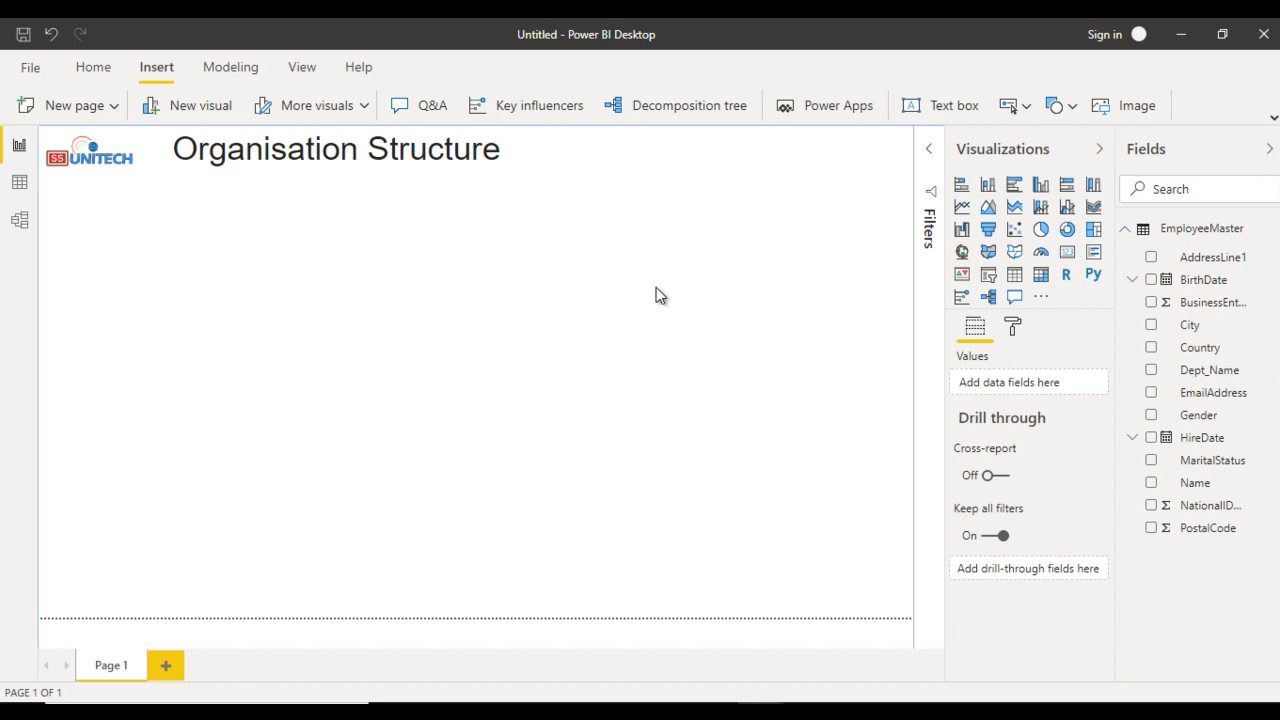
Step: Add an empty slicer to the right of the report title and shrink it to a small box about the title's height
left_click(988, 275)
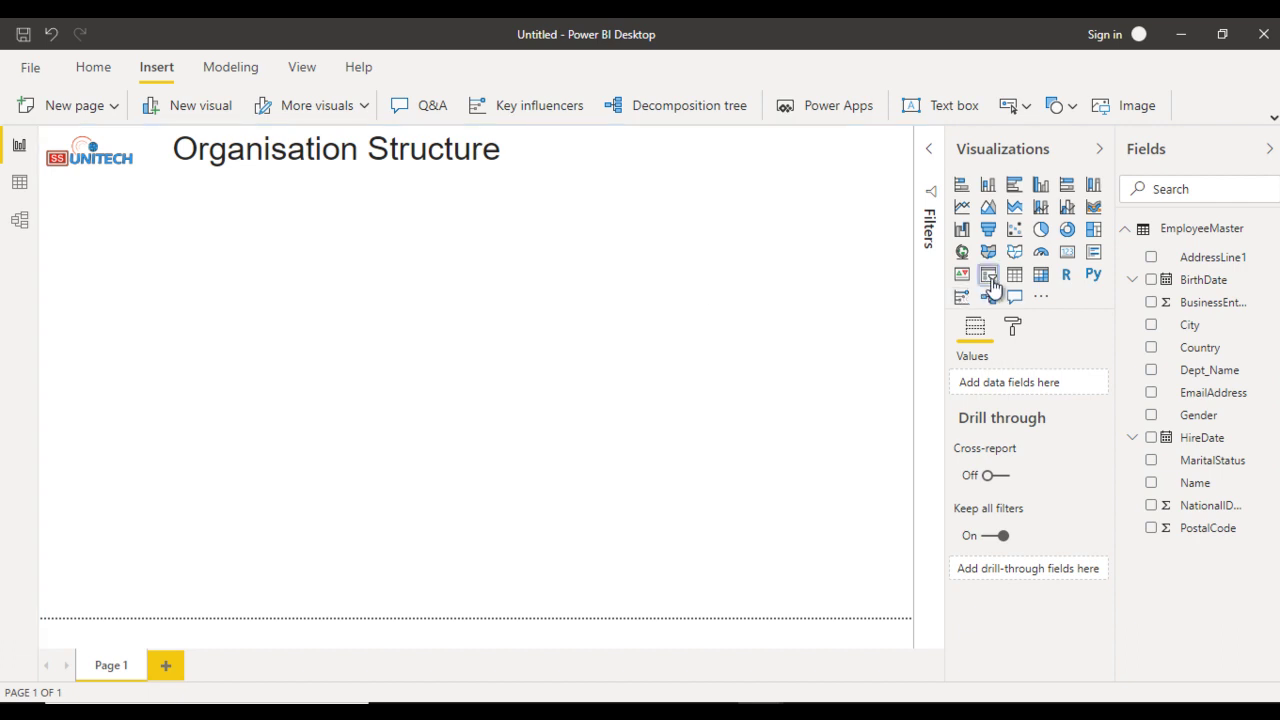
left_click_drag(365, 312, 726, 189)
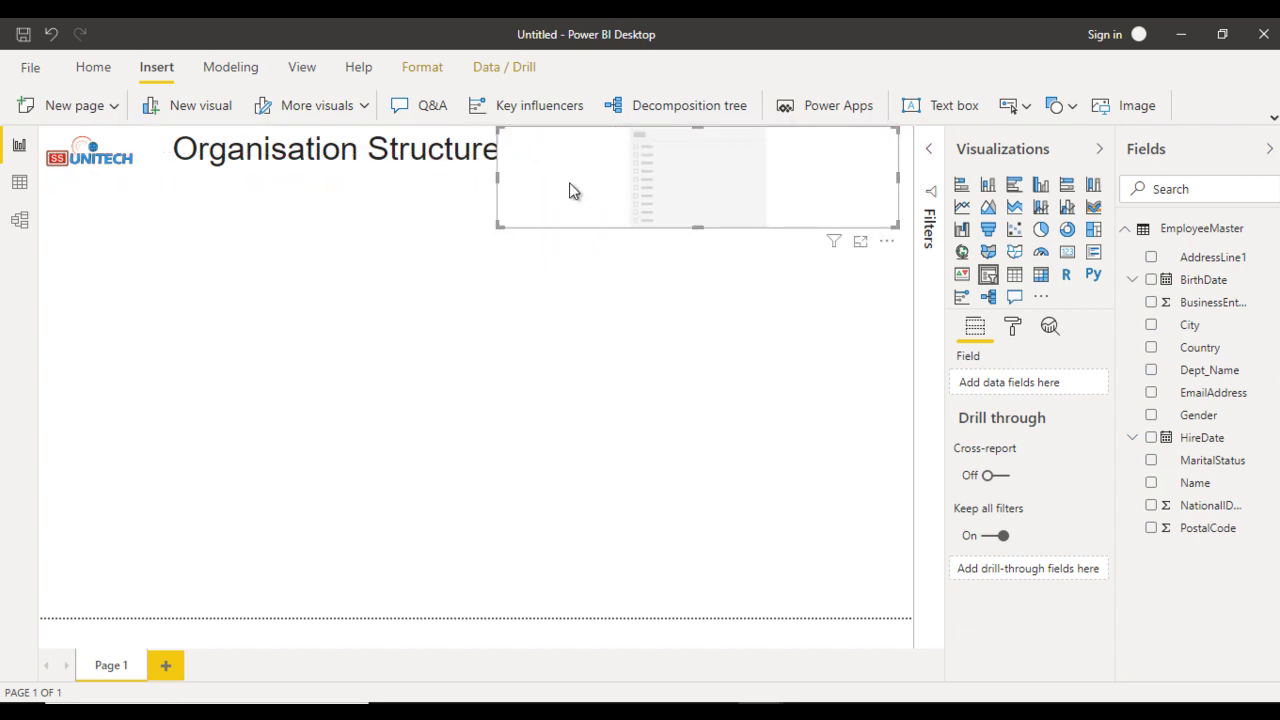
left_click_drag(499, 177, 563, 176)
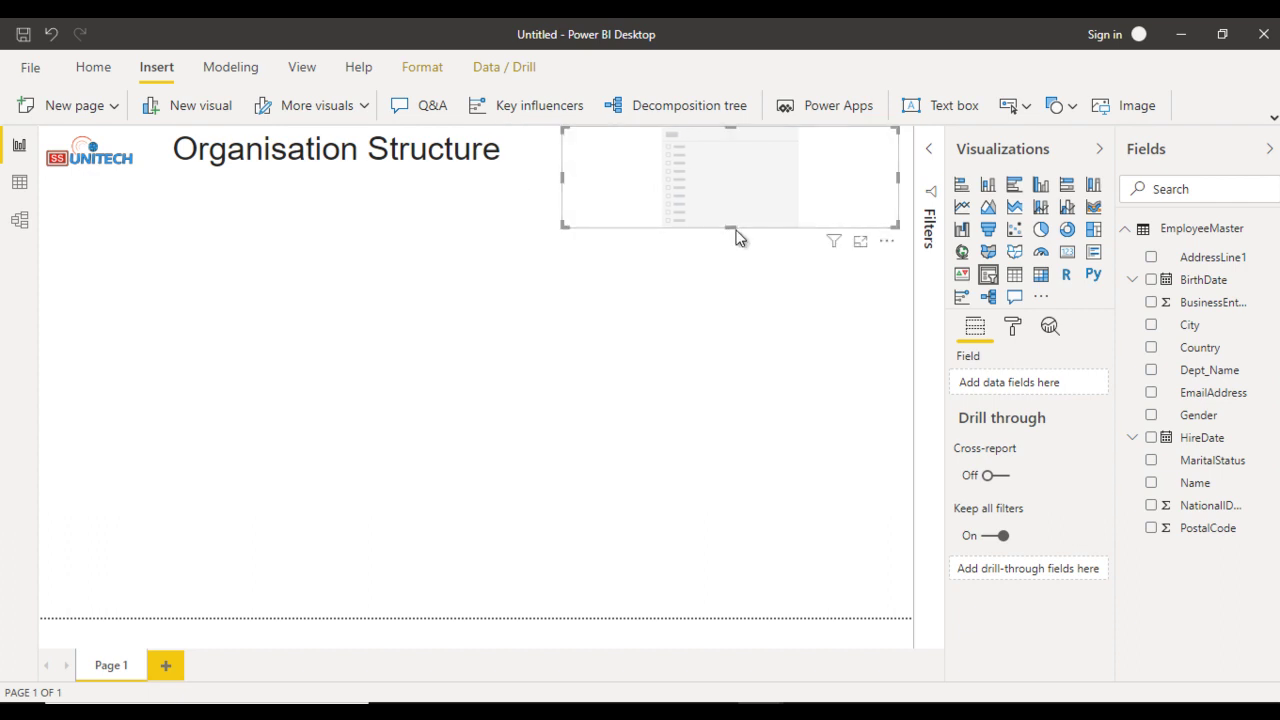
left_click_drag(735, 226, 734, 182)
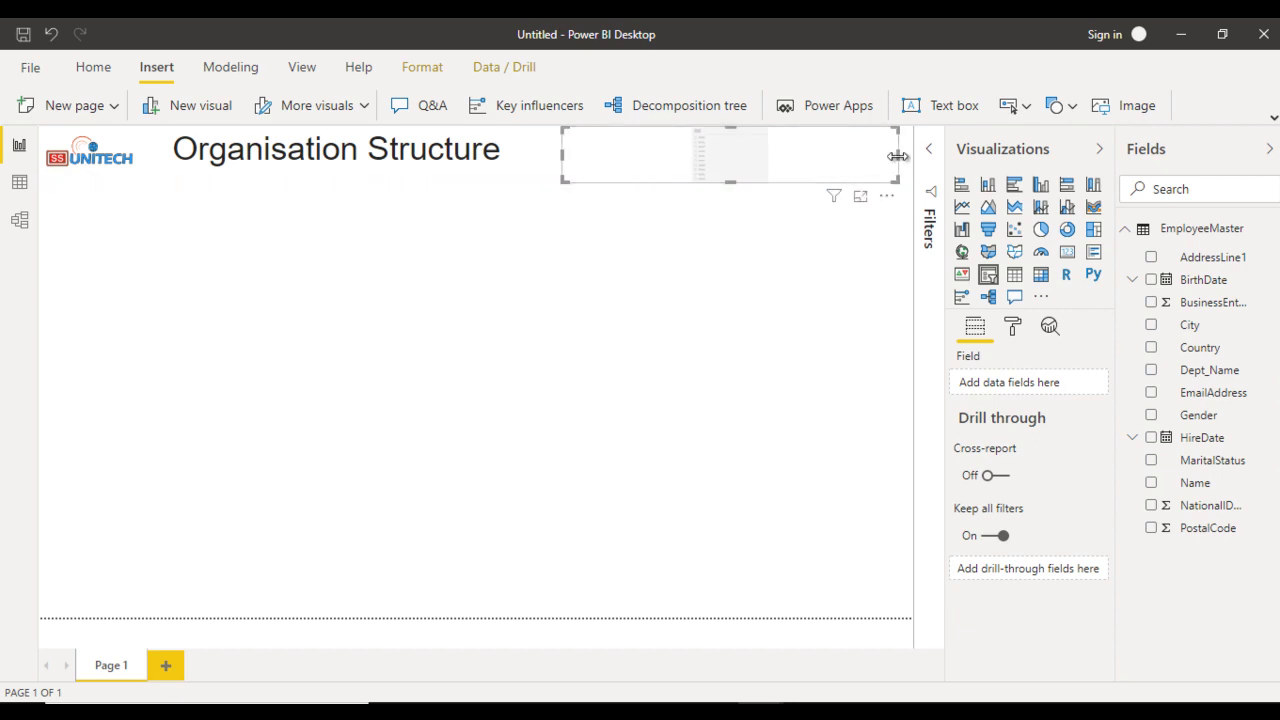
left_click_drag(898, 156, 704, 174)
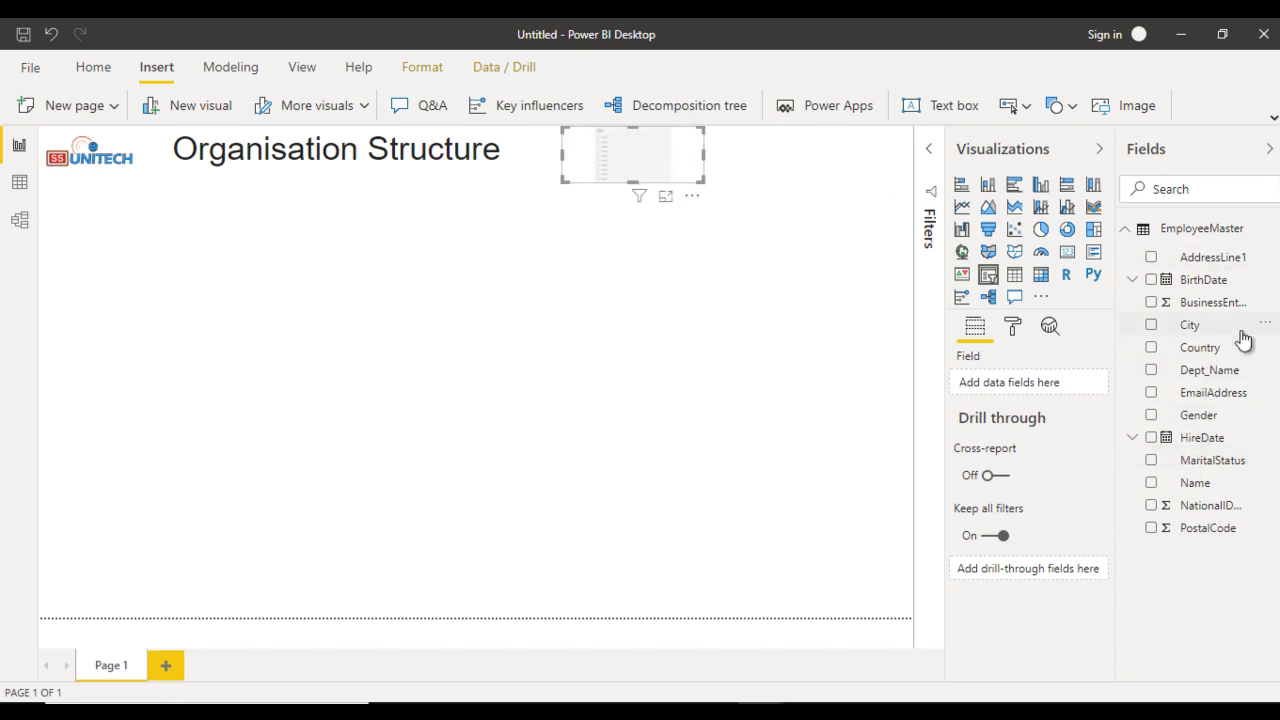
Step: Assign the Country field to the new slicer and display it as a dropdown
left_click_drag(1174, 363, 1030, 390)
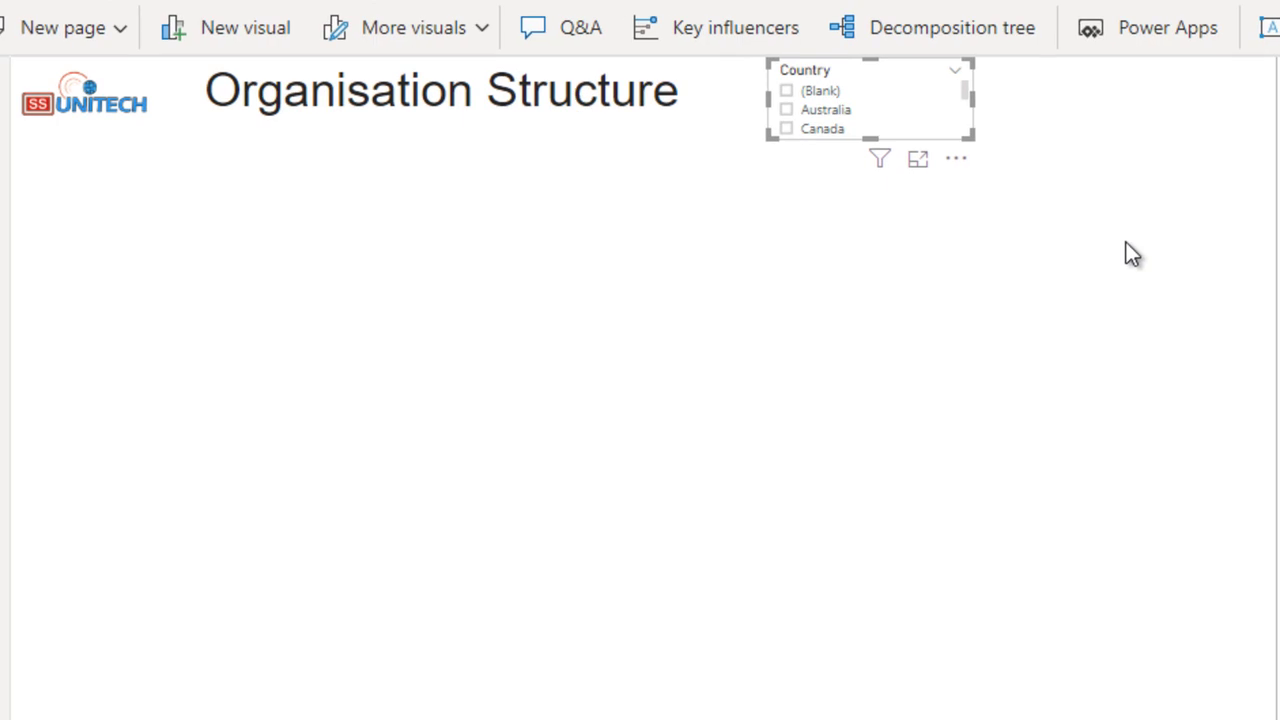
left_click(955, 72)
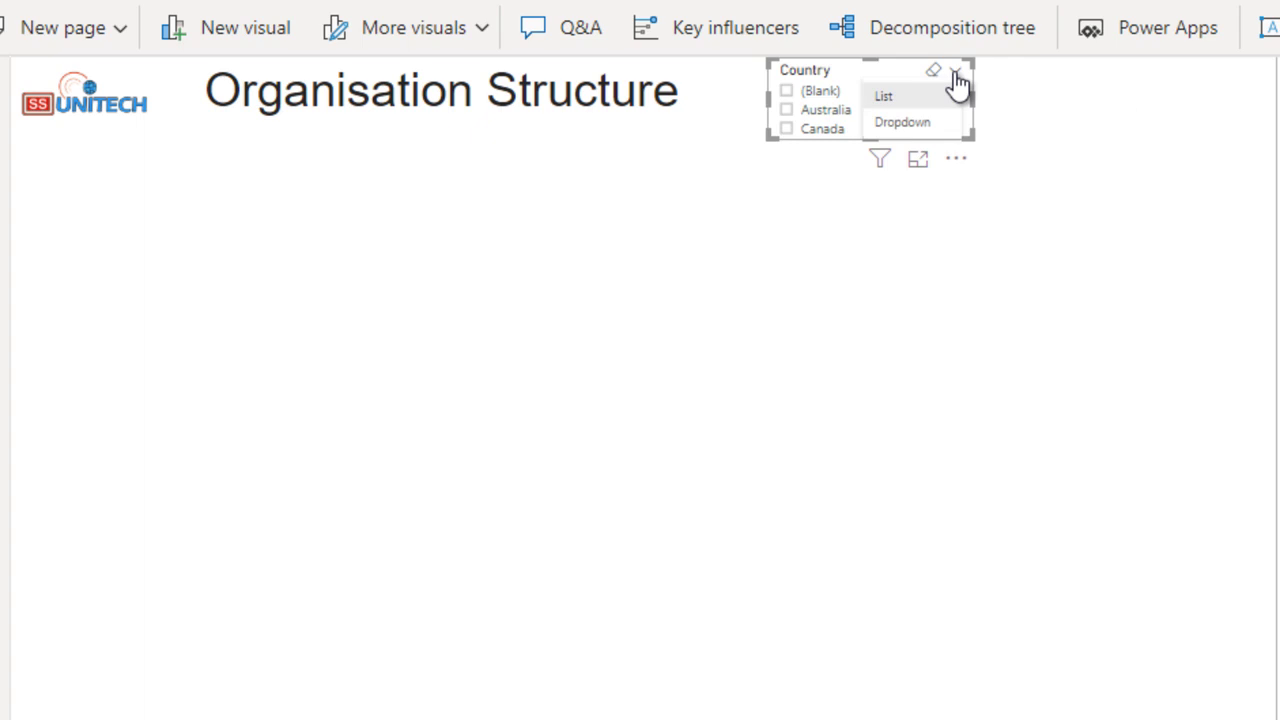
left_click(914, 123)
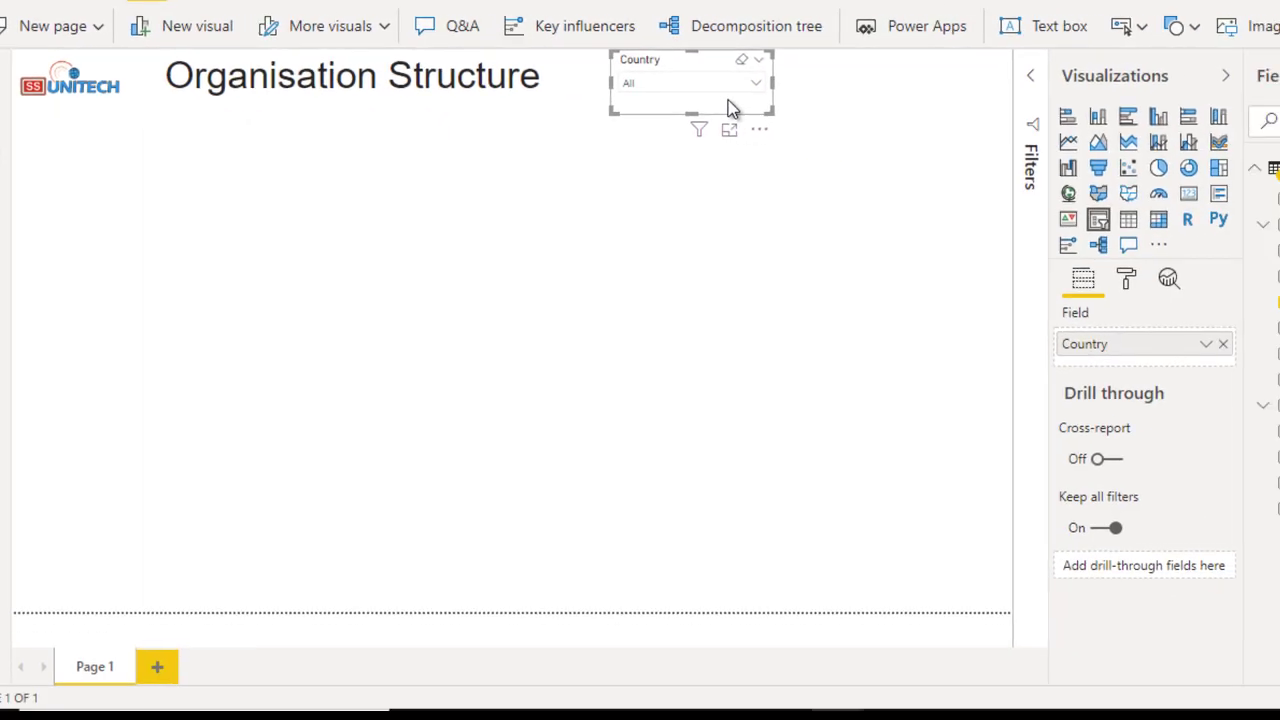
Step: Enable the "Select all" option in the Country slicer's selection controls
left_click(1118, 282)
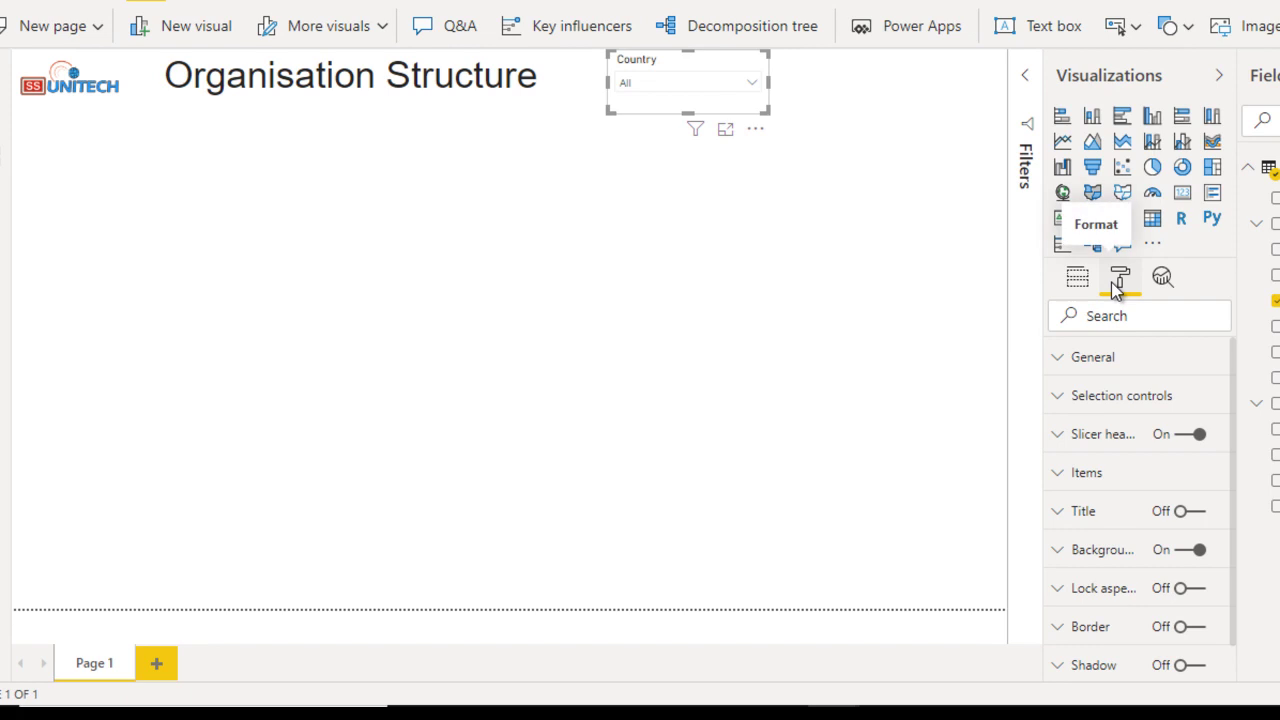
left_click(1122, 397)
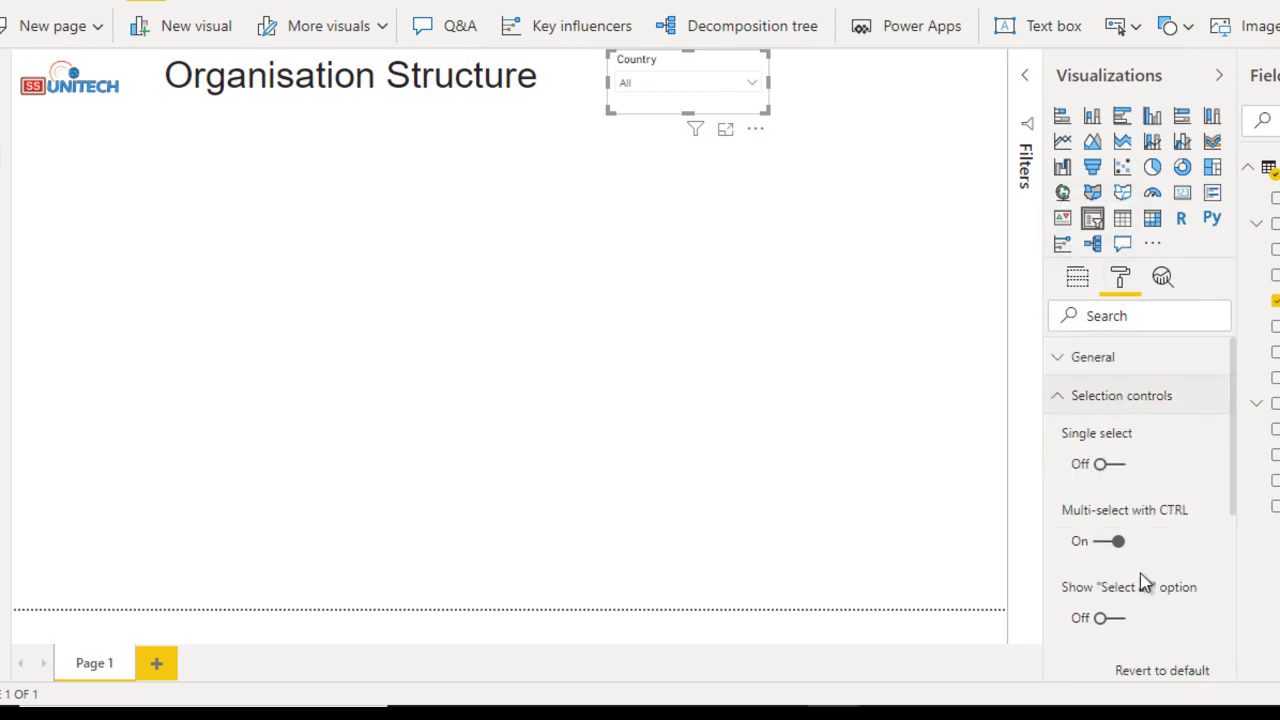
left_click(1114, 619)
left_click(1080, 398)
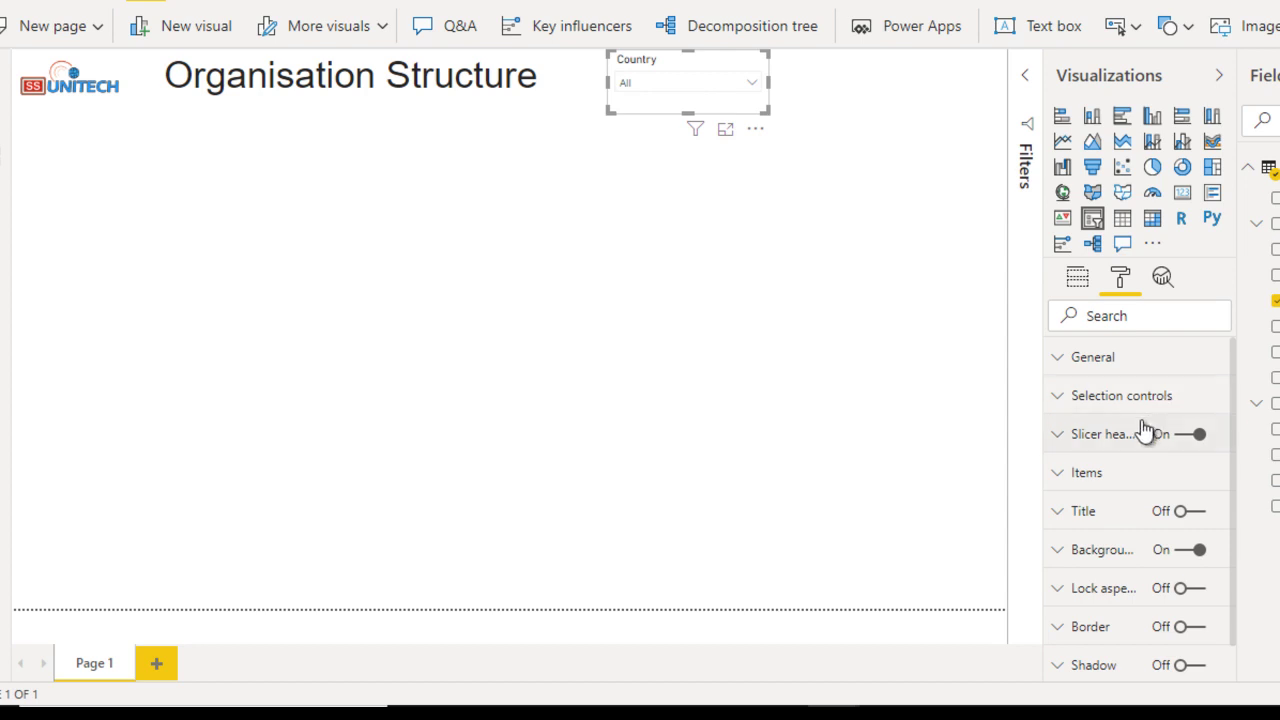
Step: Format the Country slicer's header with a dark navy blue background and a white font color
left_click(1110, 434)
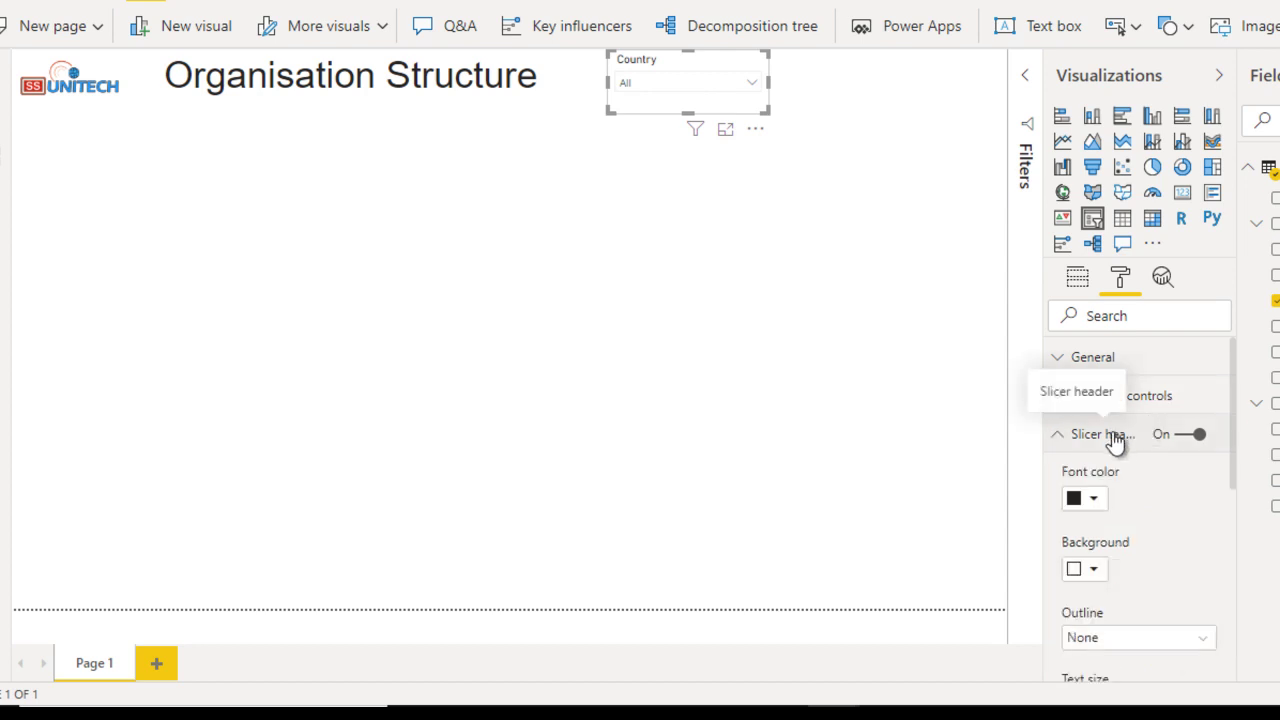
left_click(1093, 570)
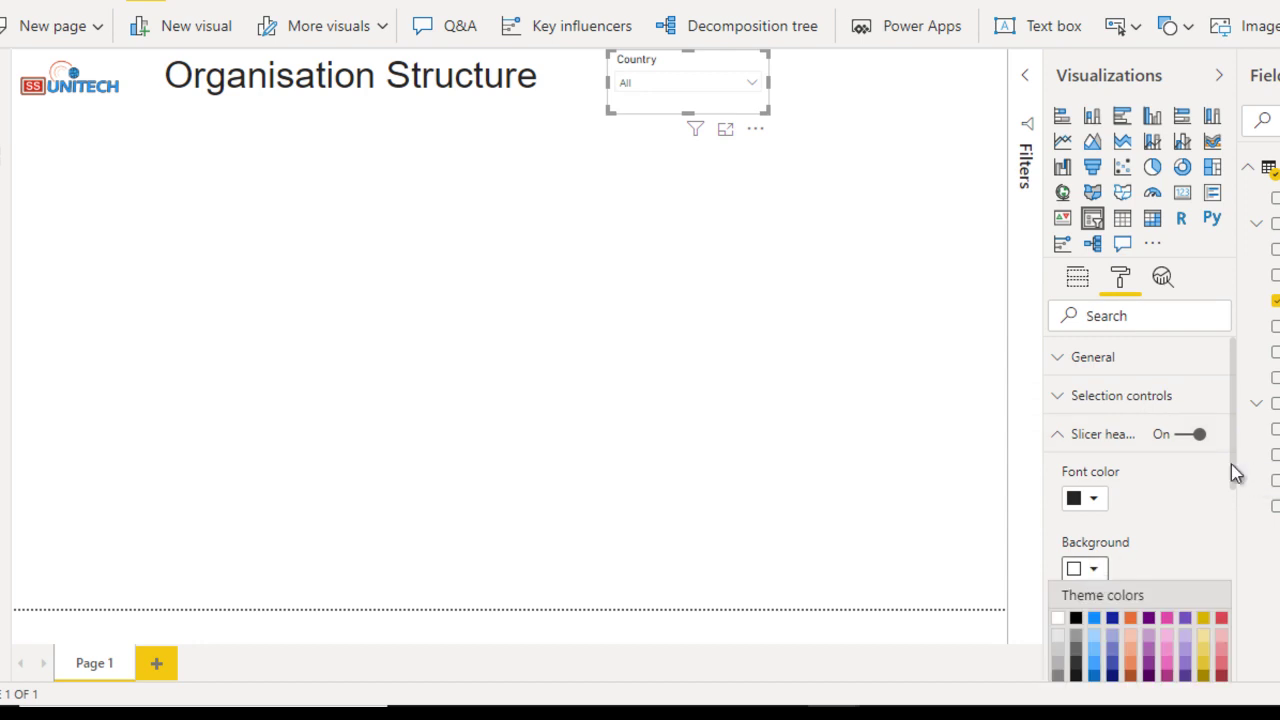
left_click_drag(1231, 464, 1228, 538)
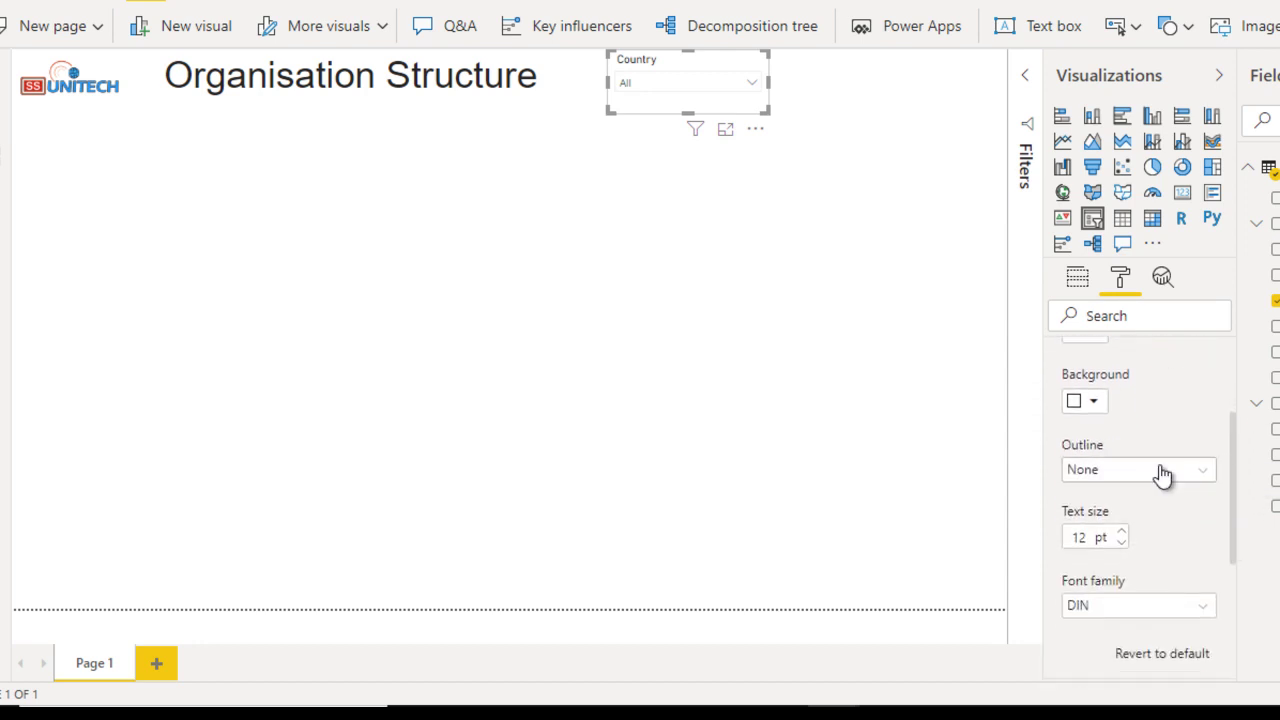
left_click(1097, 407)
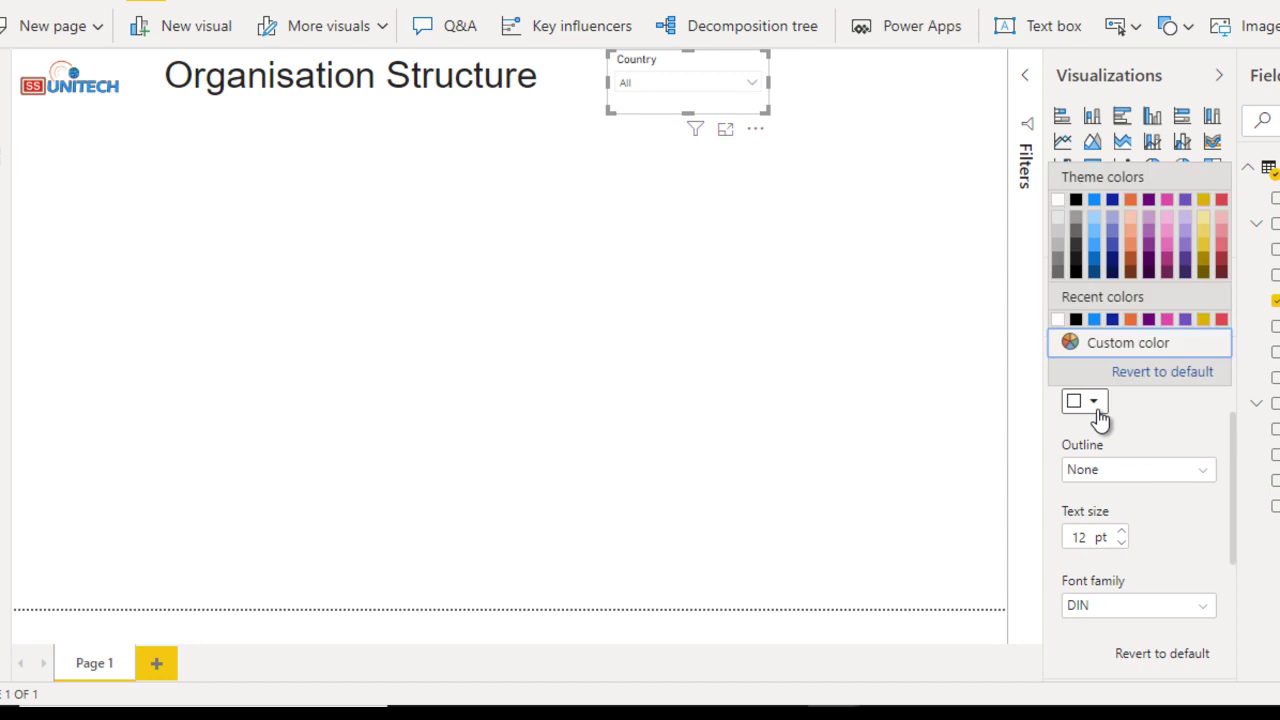
left_click(1112, 268)
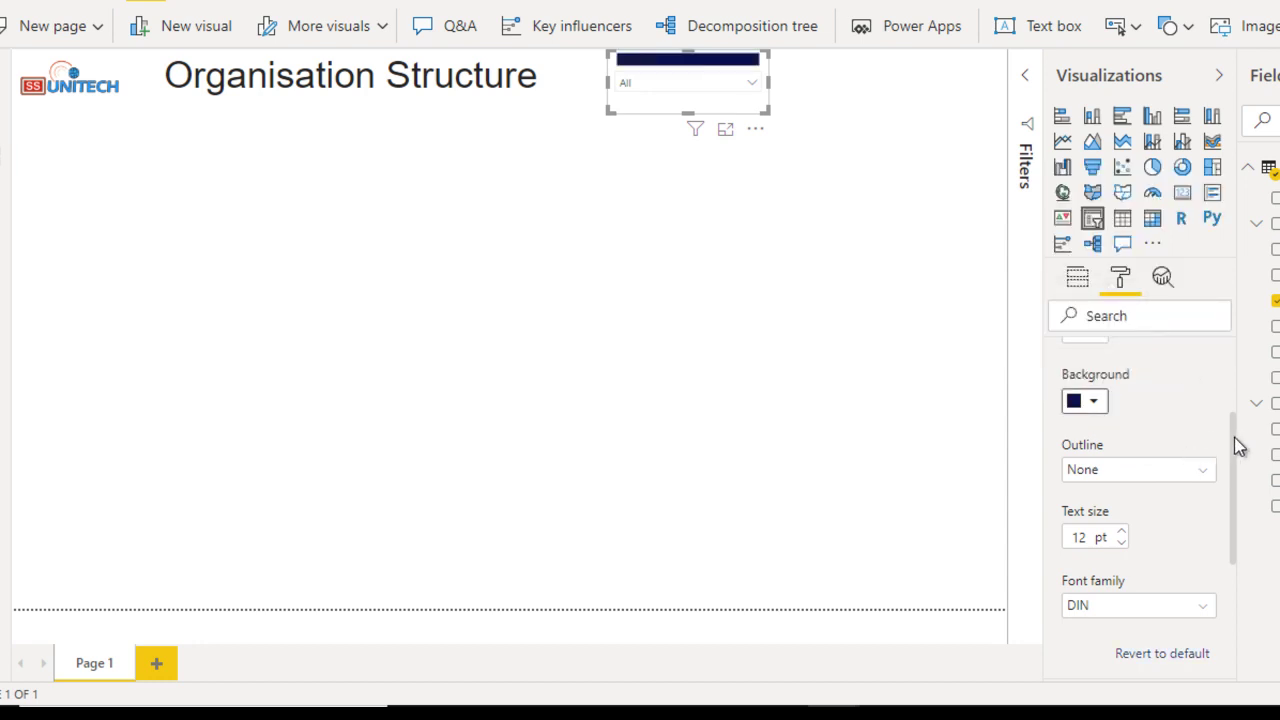
scroll(1238, 442, "up", 1)
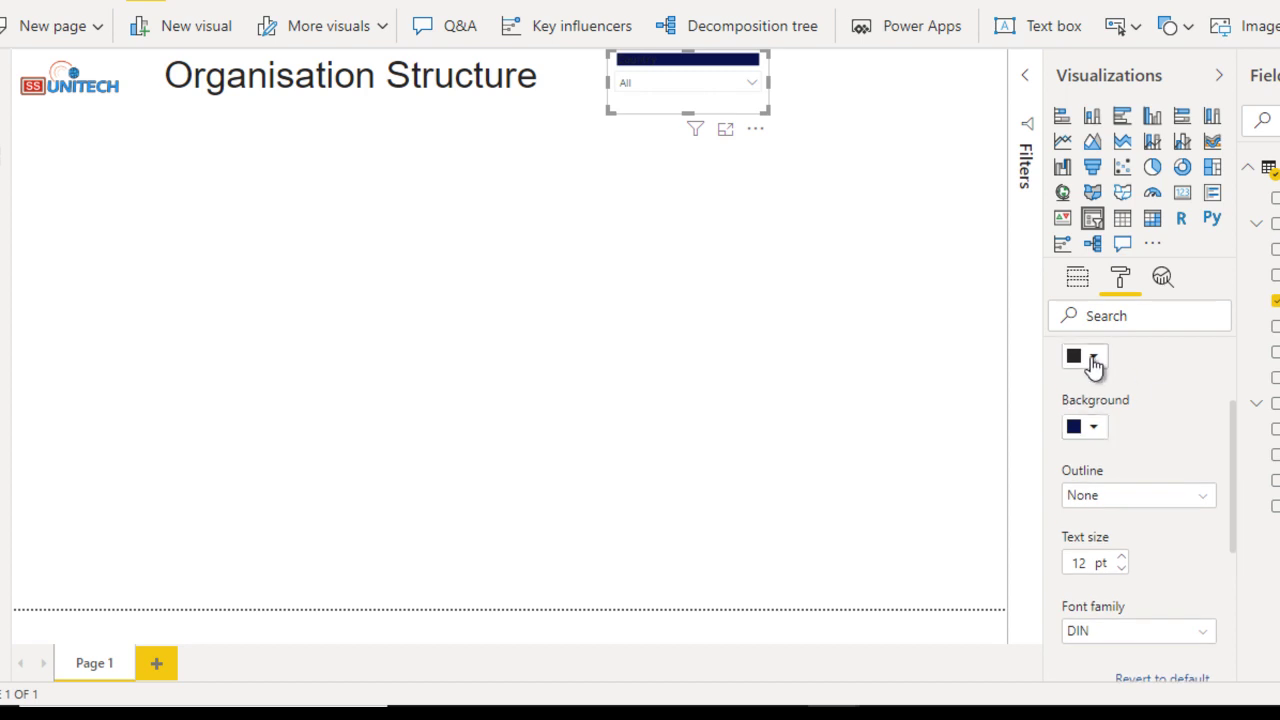
left_click(1093, 358)
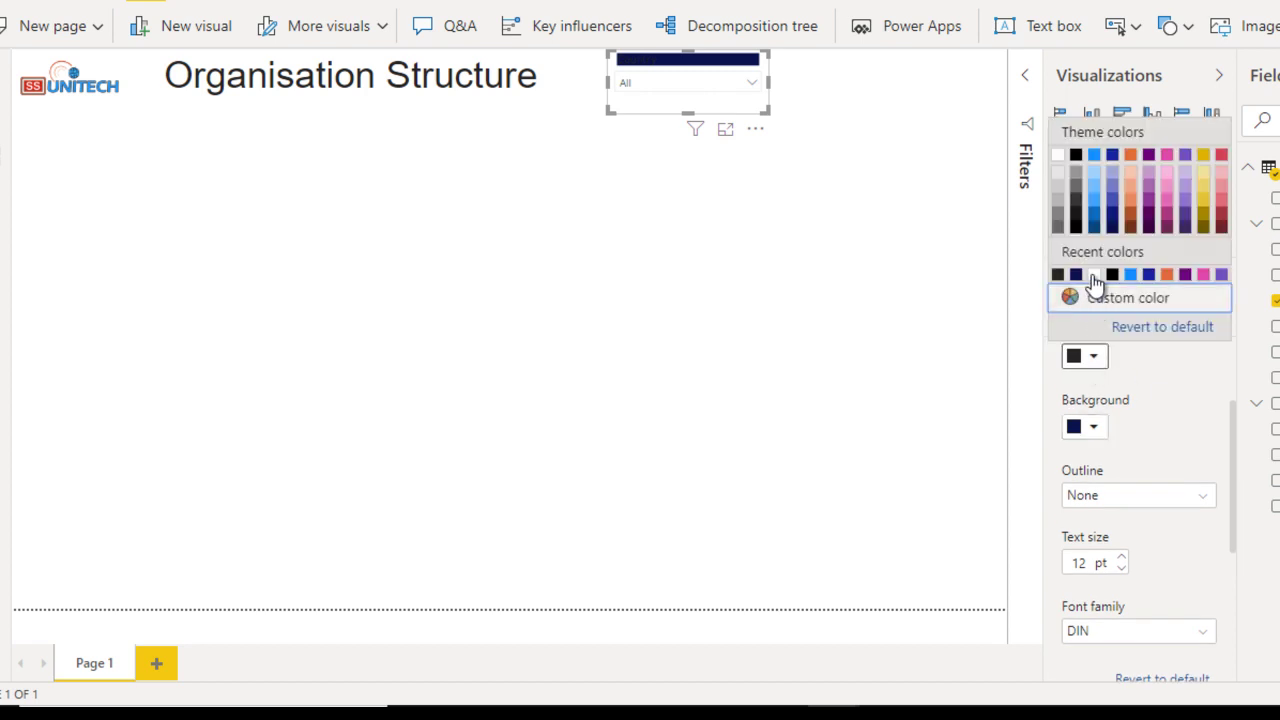
left_click(1094, 276)
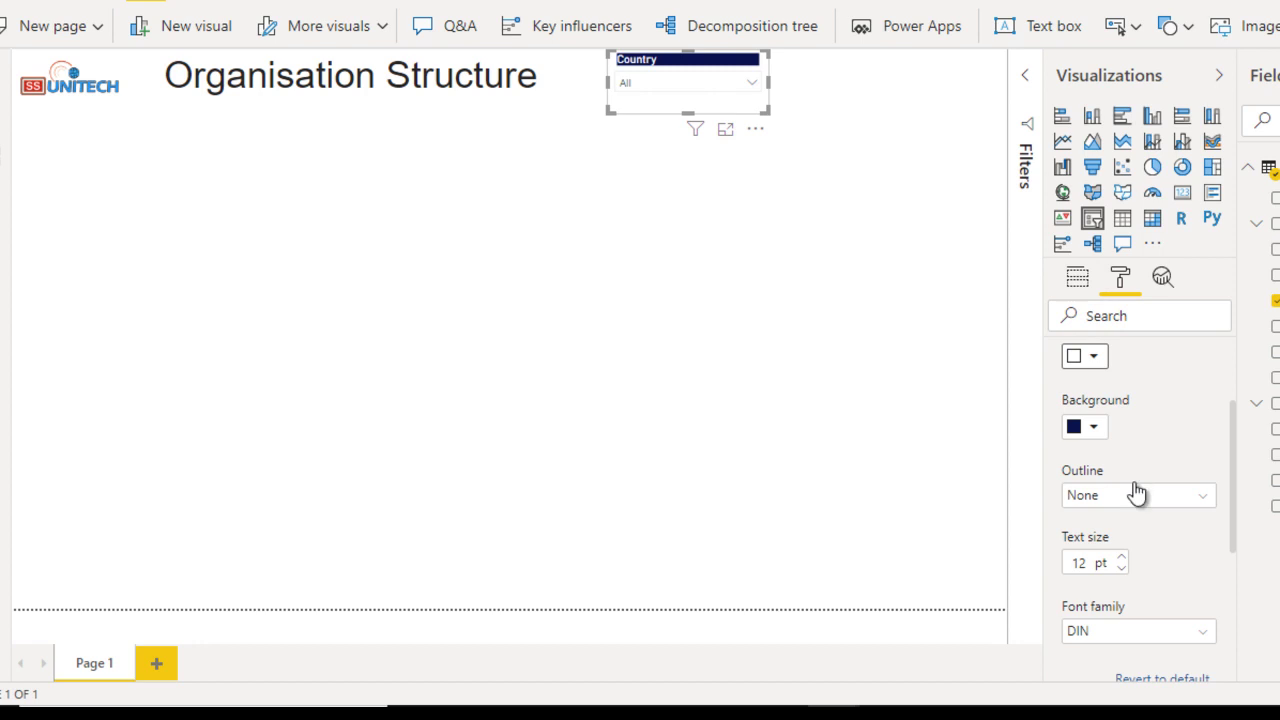
Step: Set the Country slicer header's text size to 14 pt and check the slicer's dropdown list of countries
left_click(1121, 557)
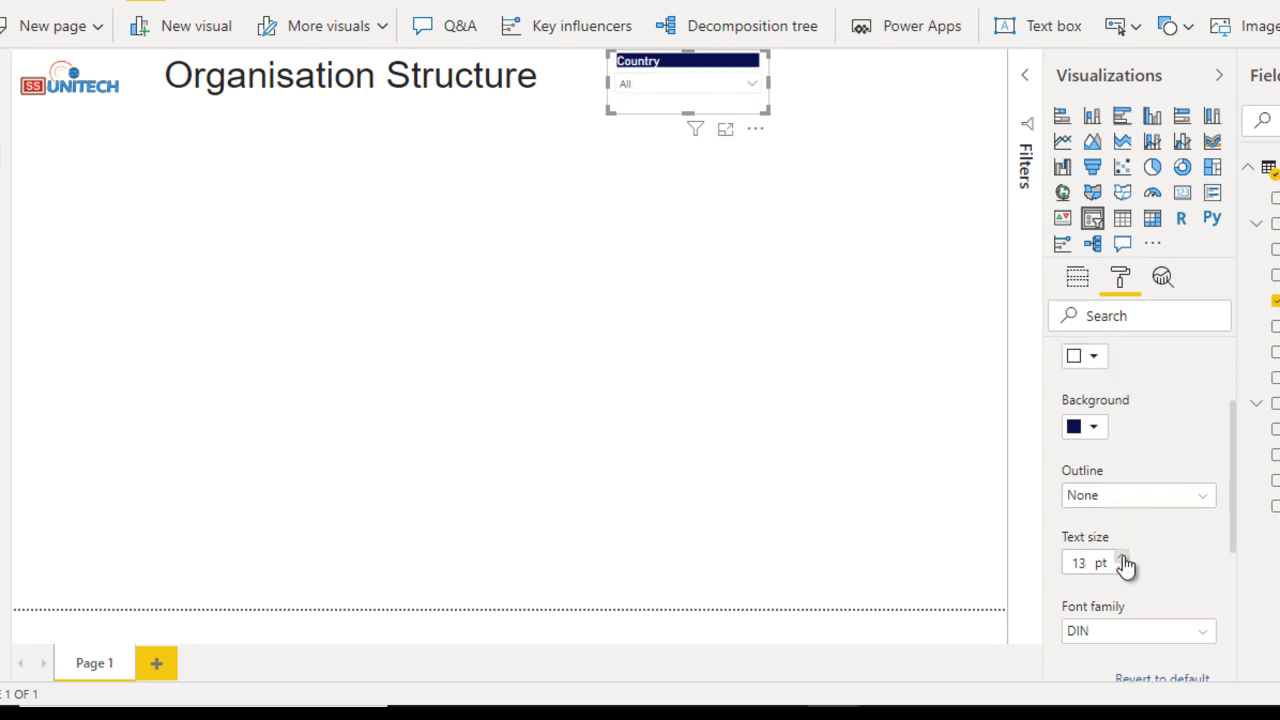
left_click(1122, 557)
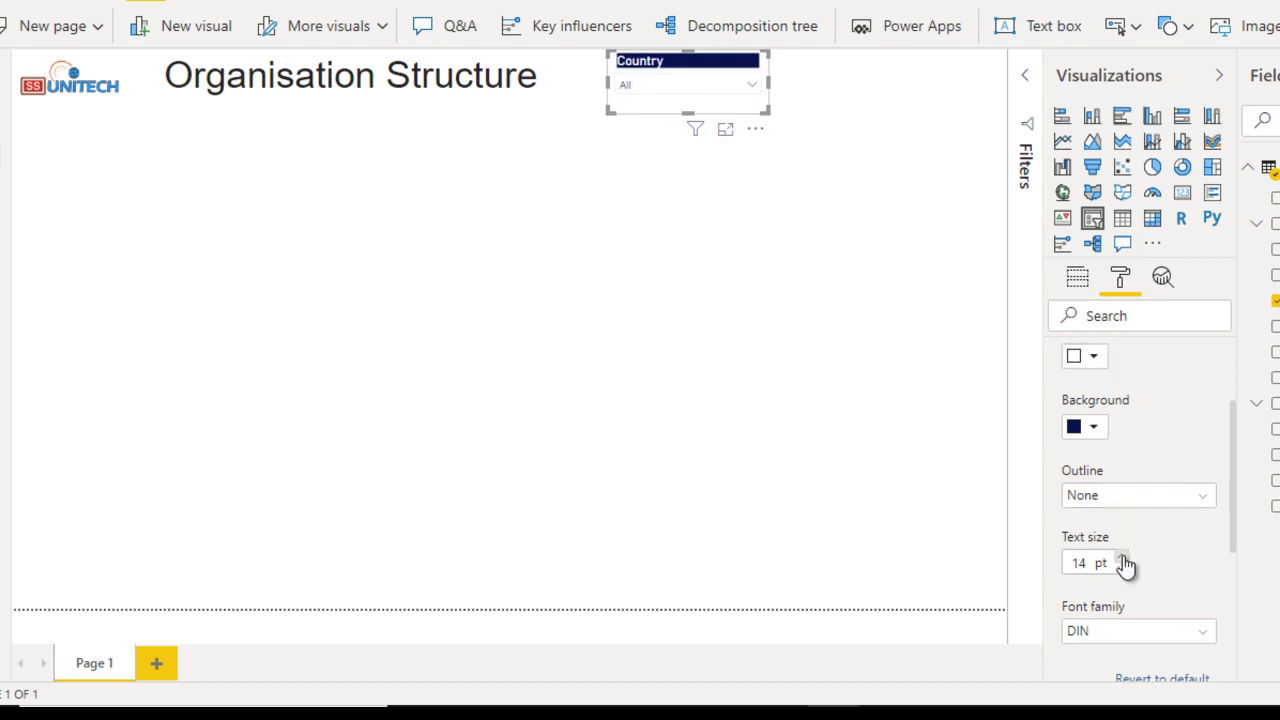
left_click(752, 413)
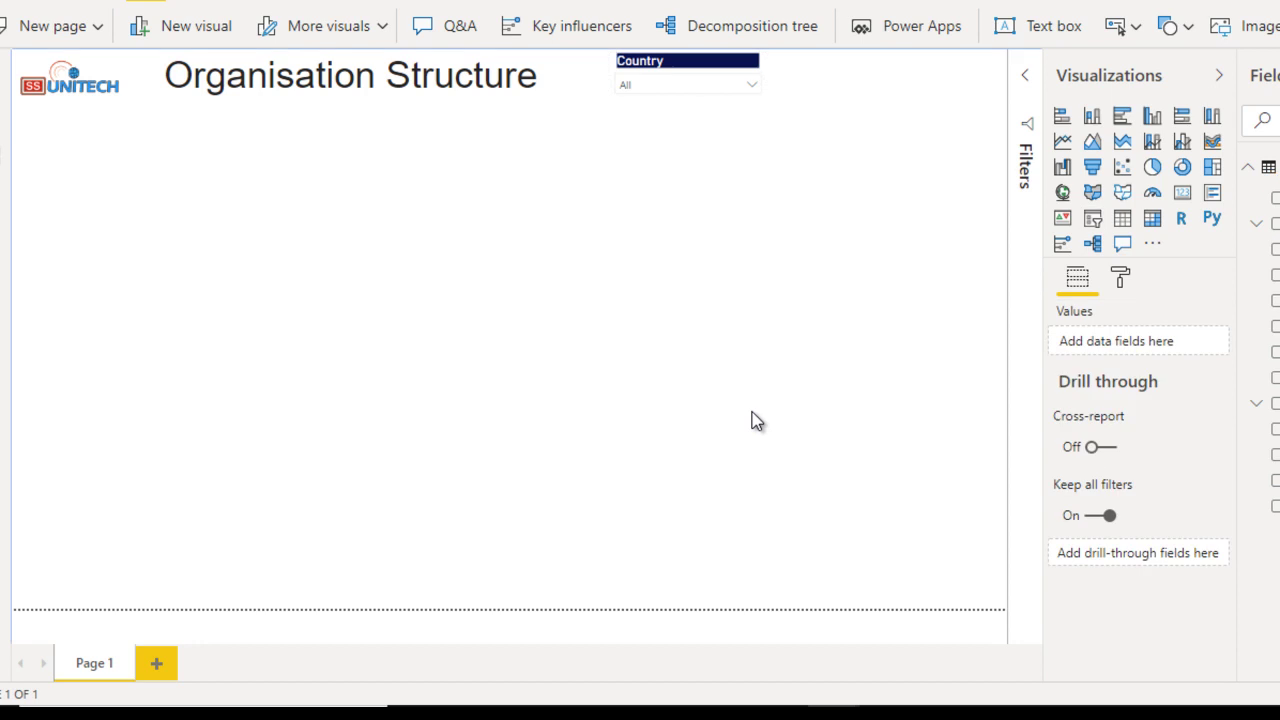
left_click(741, 87)
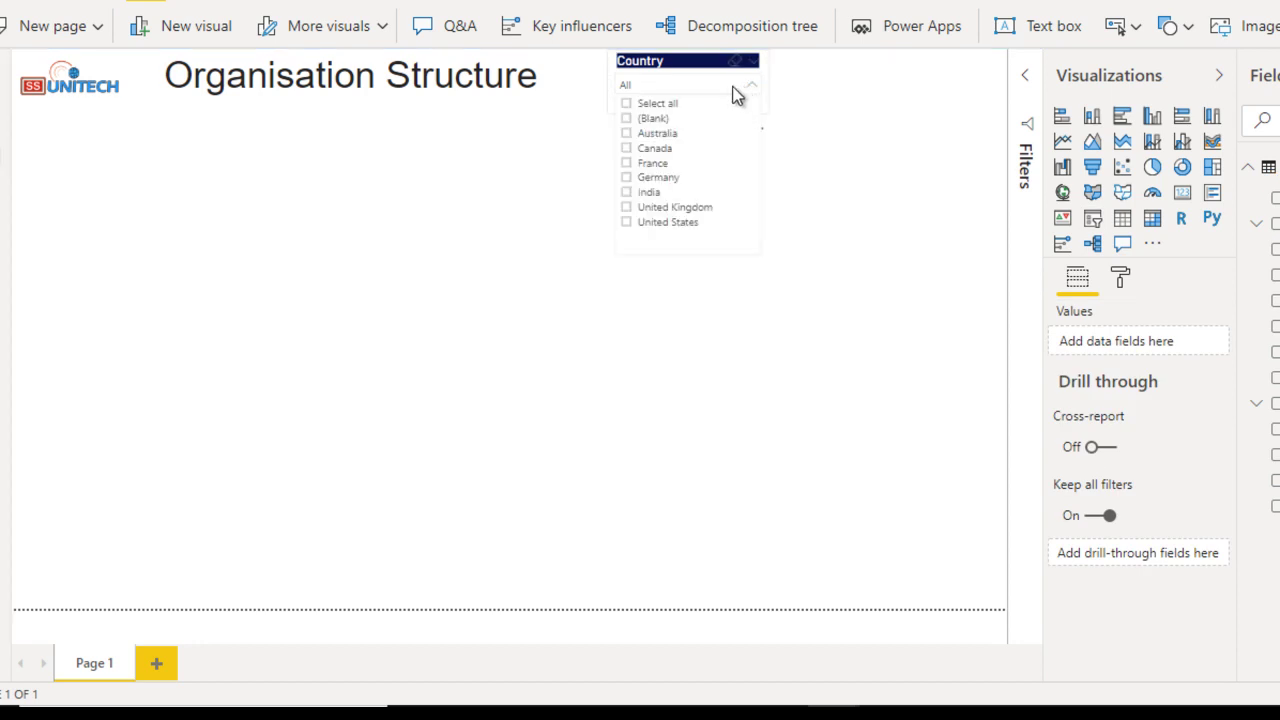
left_click(838, 160)
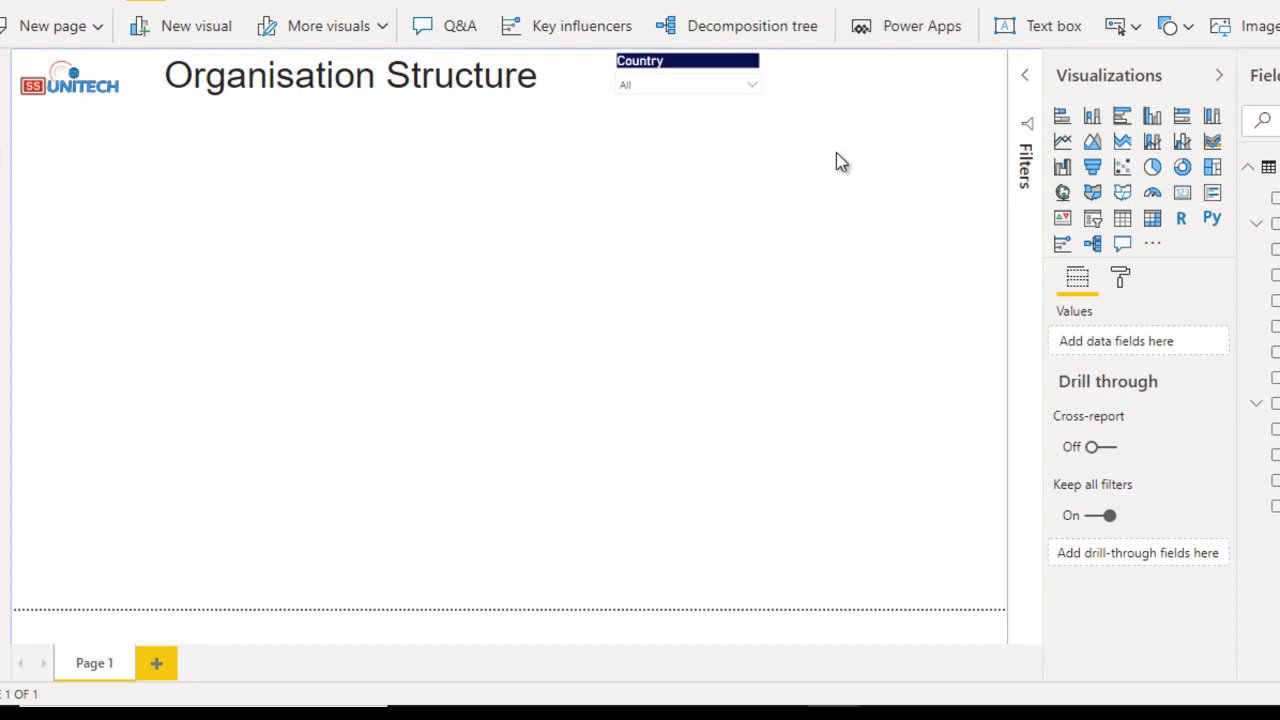
Step: Turn on the Country slicer's border and round its corners with a radius of 25 px
left_click(697, 72)
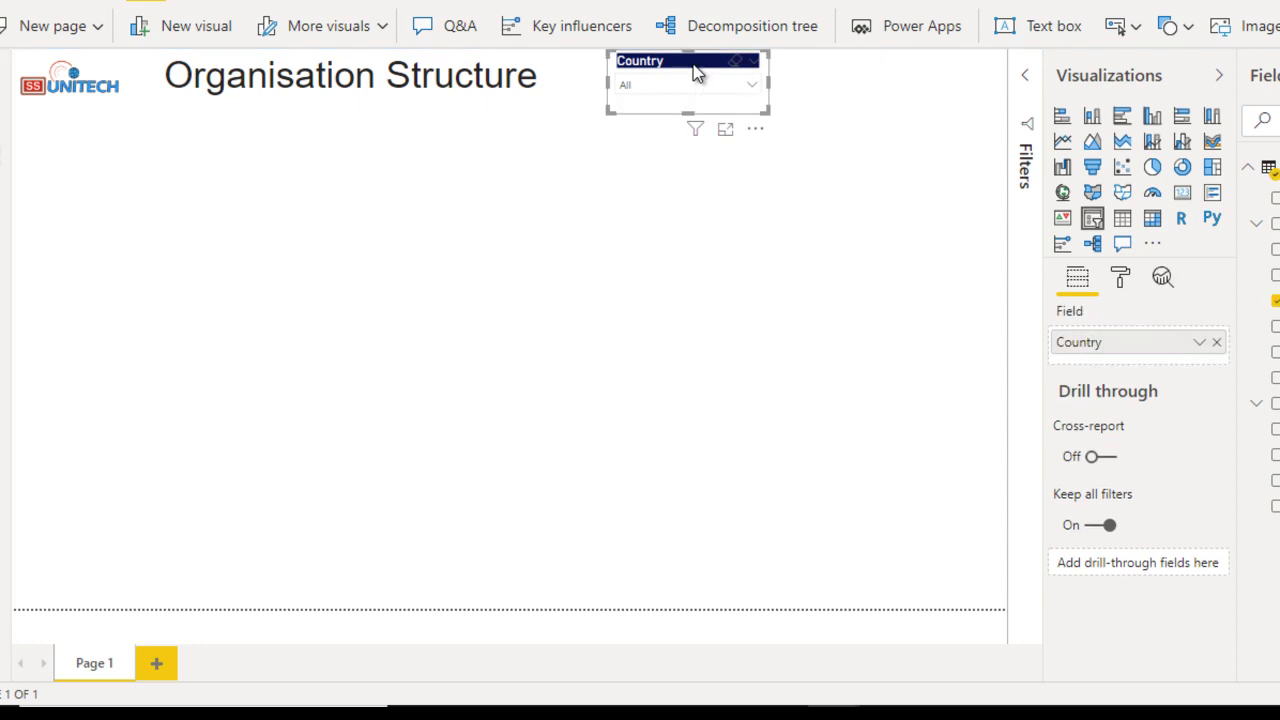
left_click(1121, 284)
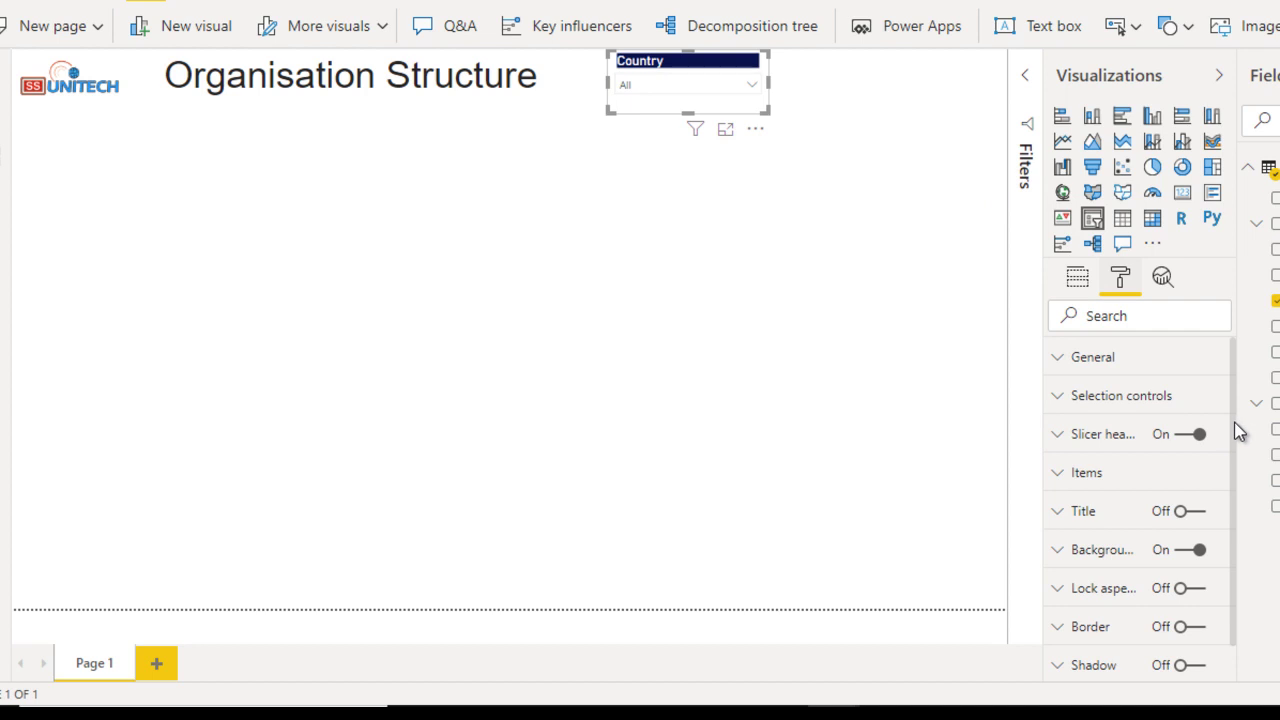
scroll(1236, 430, "down", 1)
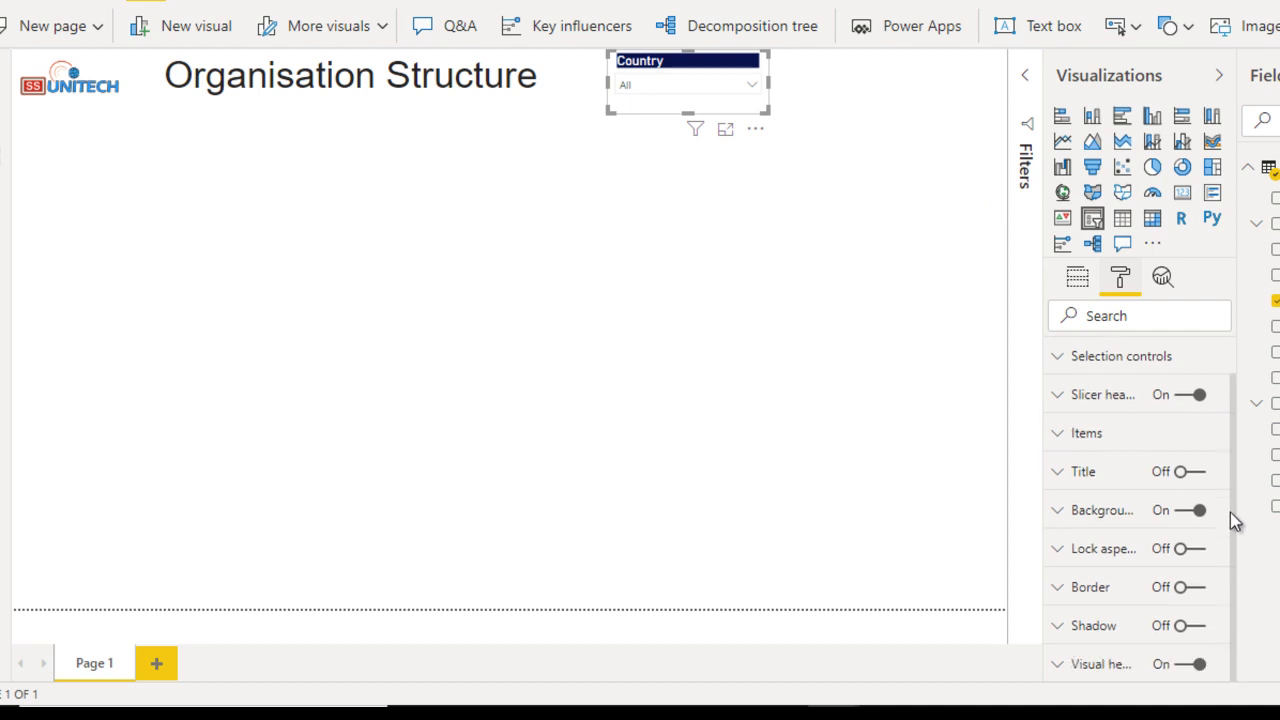
left_click(1193, 598)
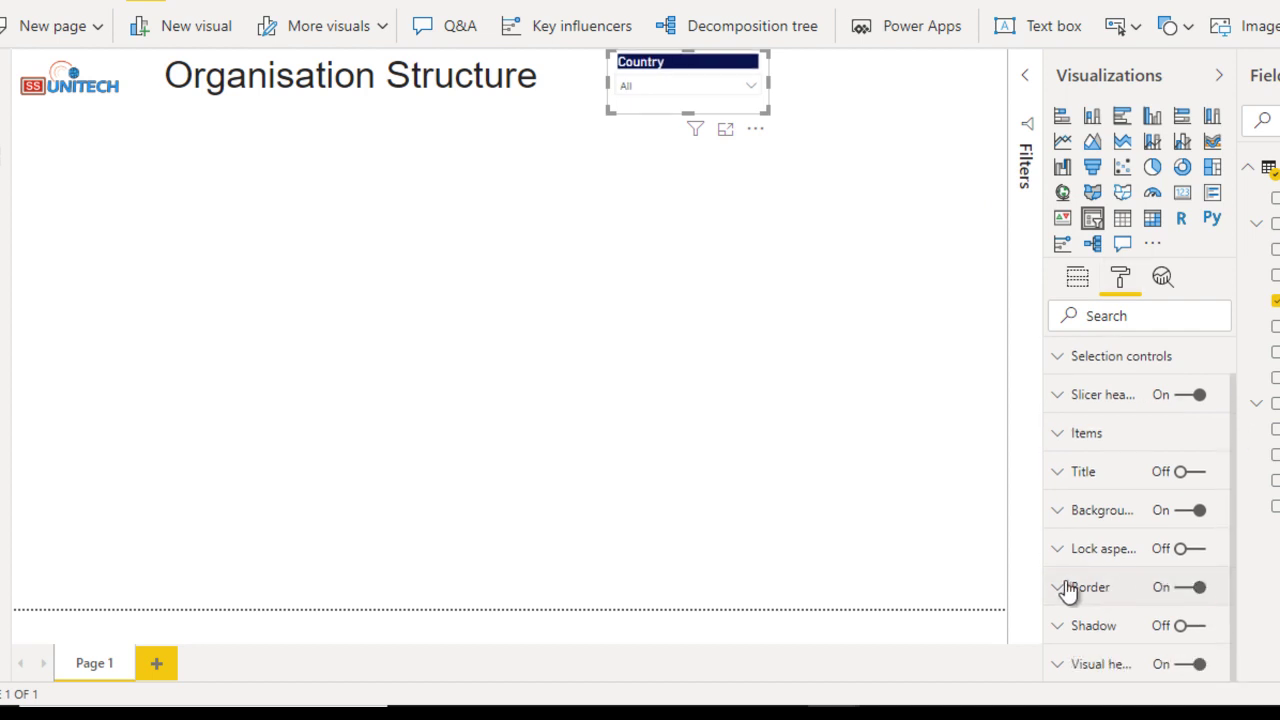
left_click(1069, 590)
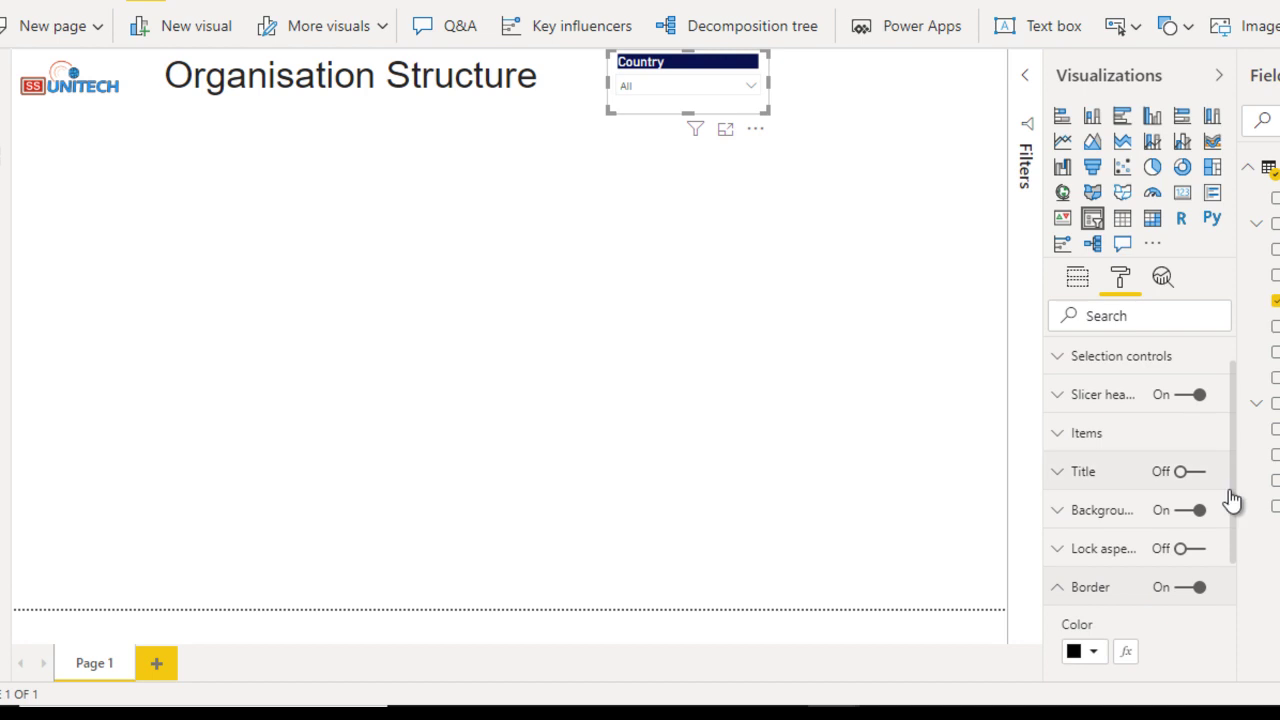
left_click_drag(1233, 500, 1255, 638)
left_click_drag(1124, 525, 1197, 523)
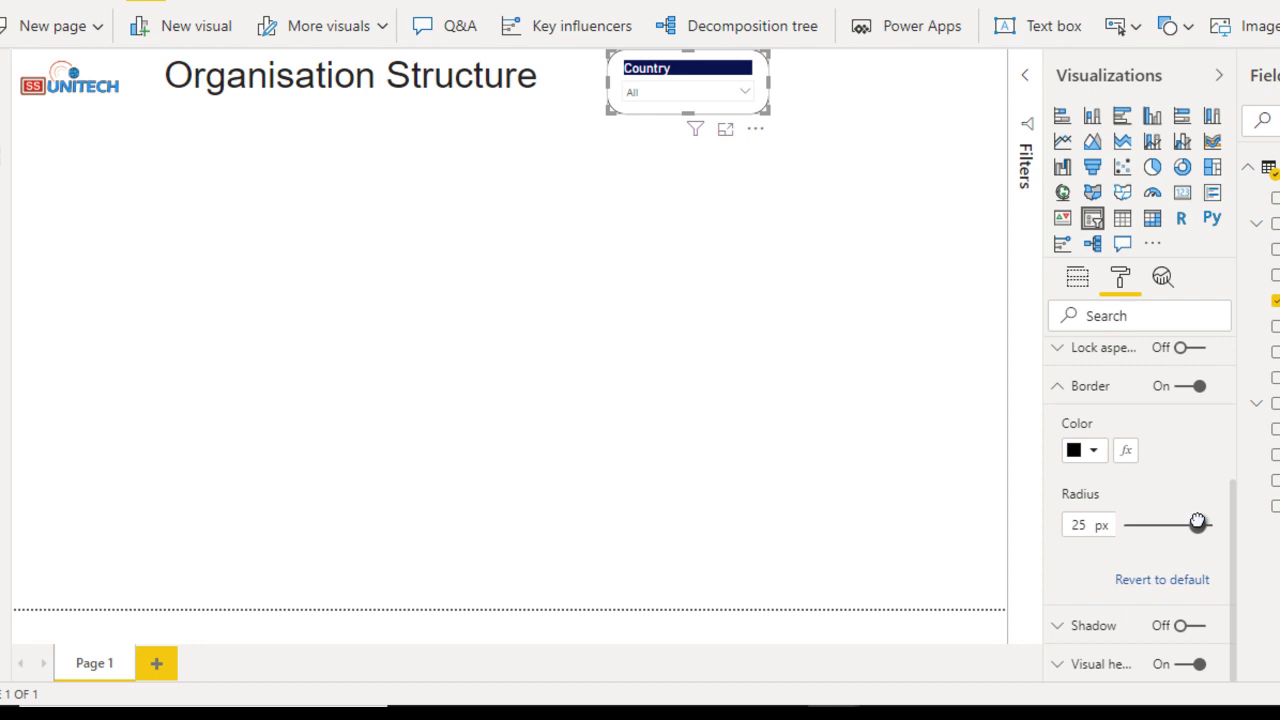
left_click(707, 265)
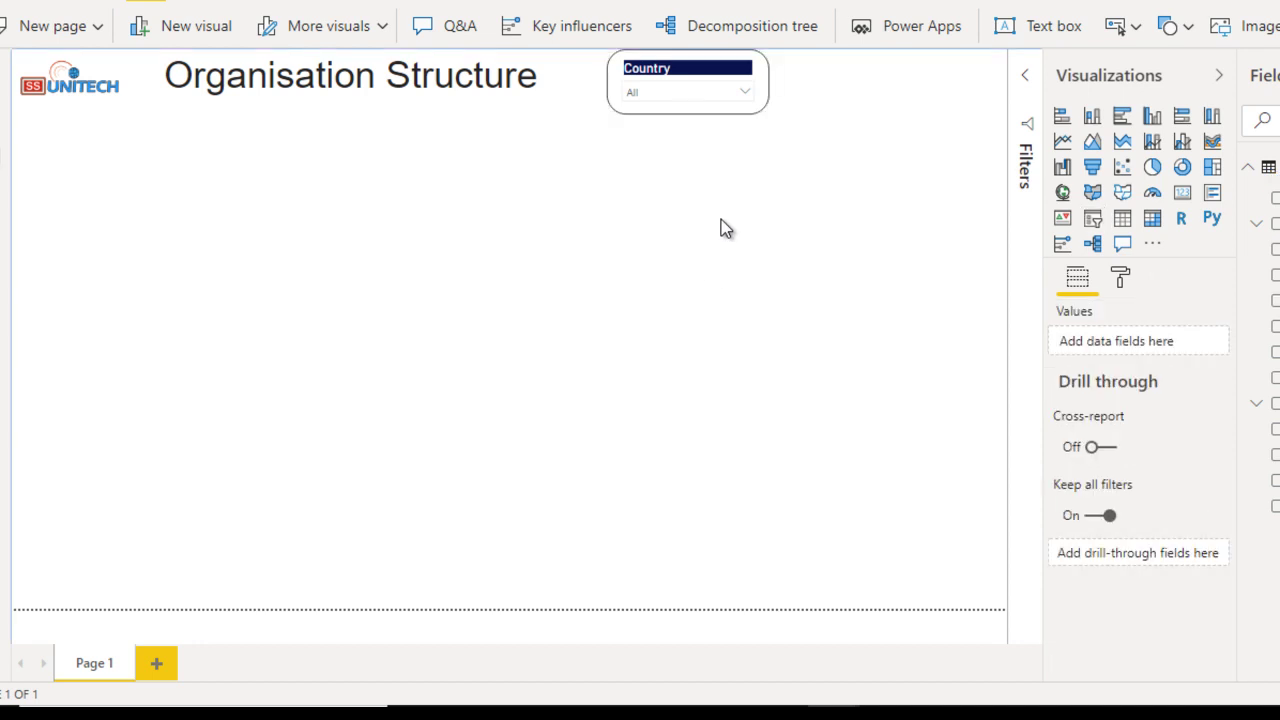
Step: Duplicate the Country slicer beside the original and narrow both slicers so they sit directly next to each other
left_click(686, 70)
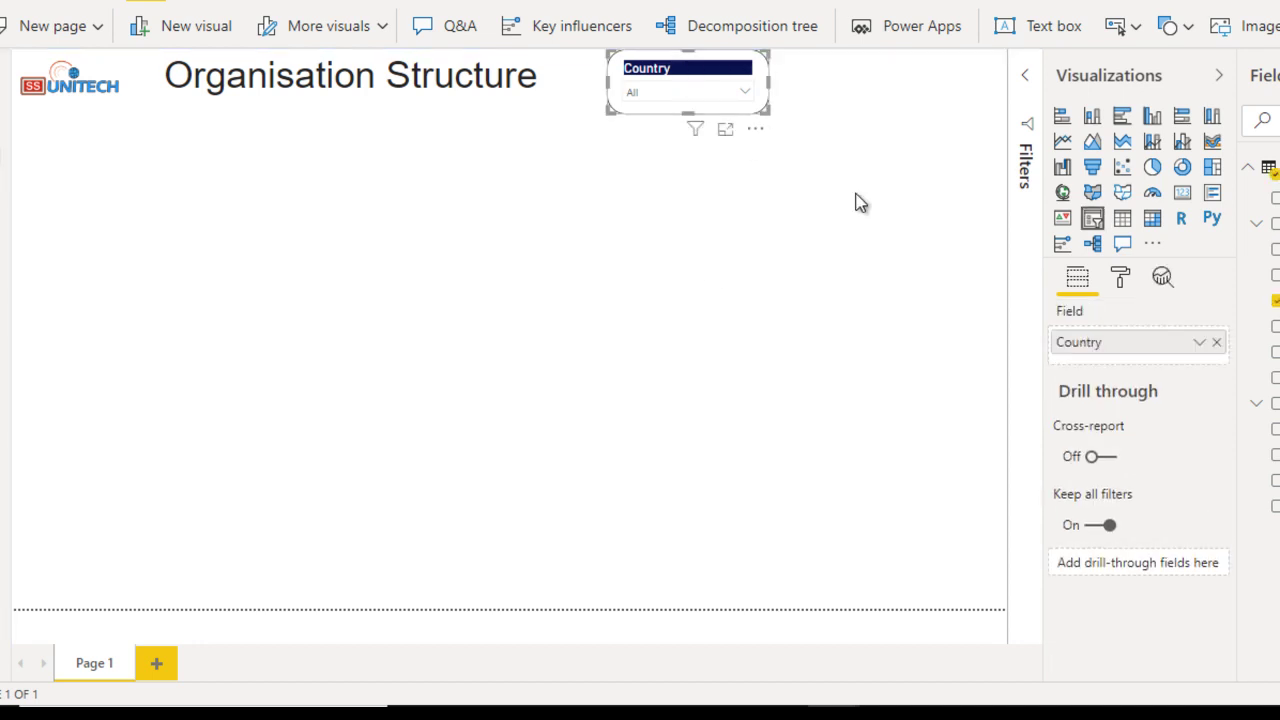
left_click_drag(684, 82, 848, 83)
left_click(655, 85)
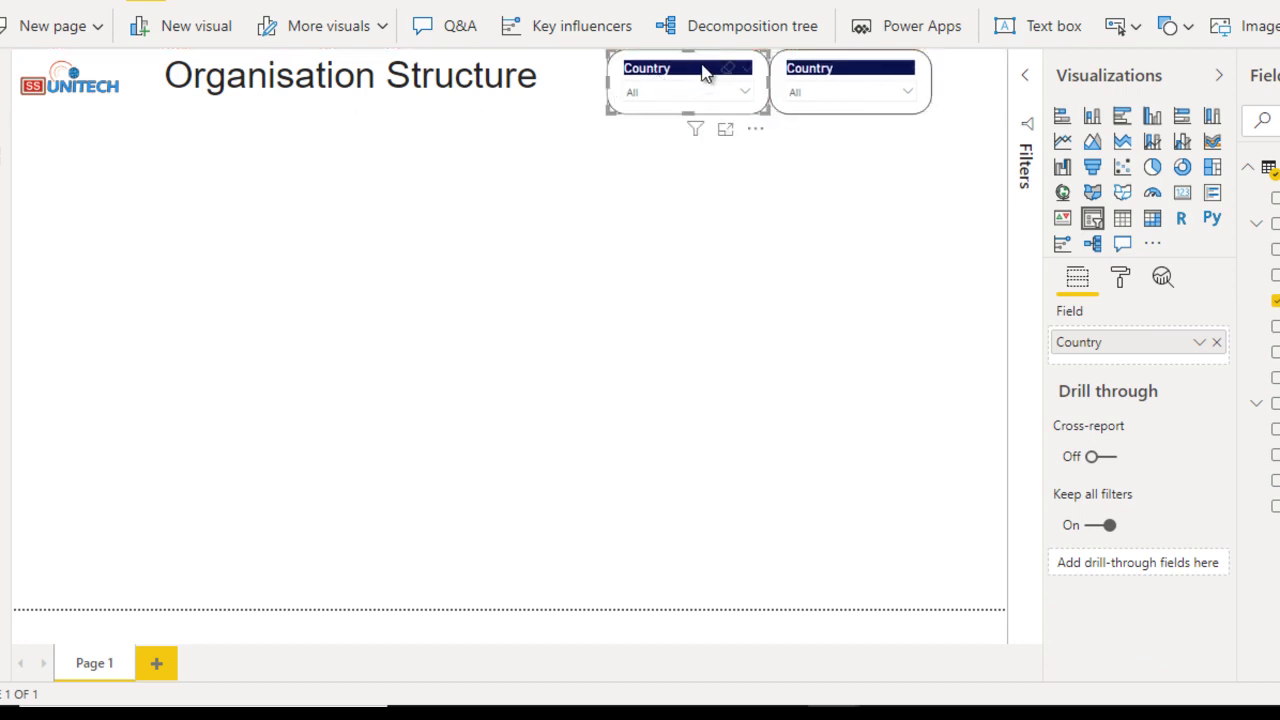
left_click_drag(768, 84, 731, 91)
left_click(862, 90)
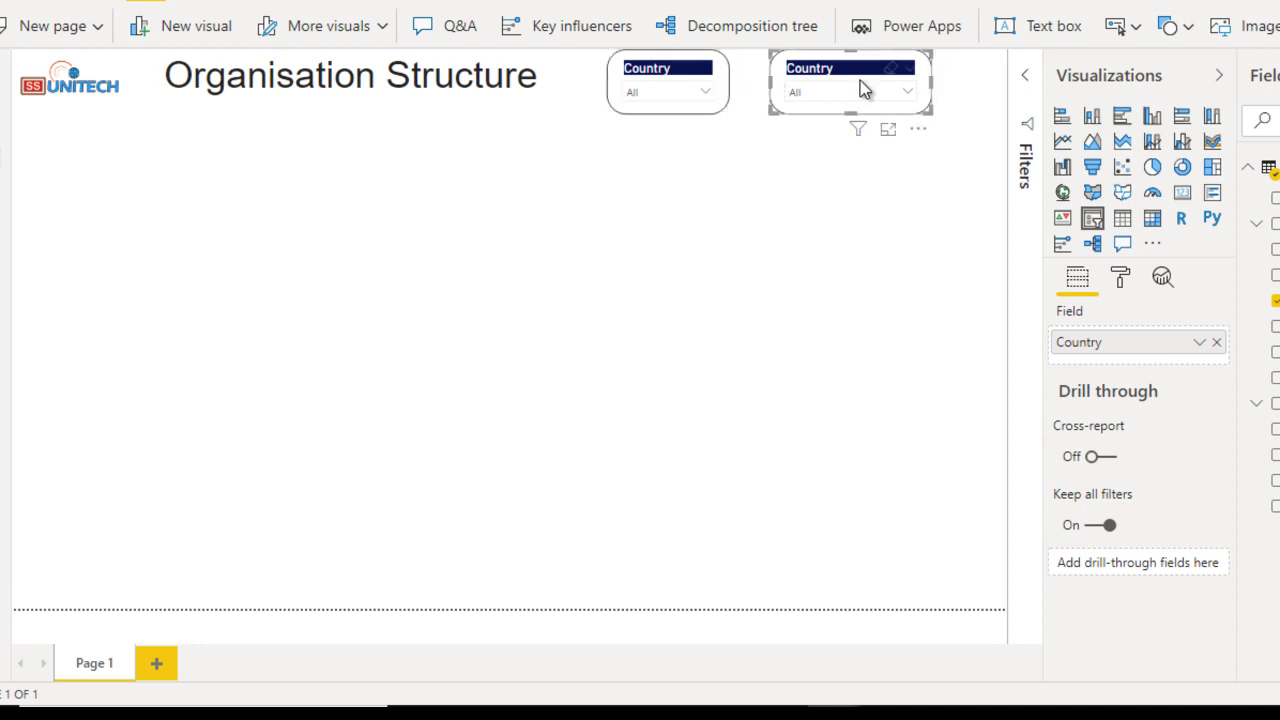
left_click_drag(890, 67, 772, 73)
Step: Set the original Country slicer's border radius to 10 px
left_click(651, 77)
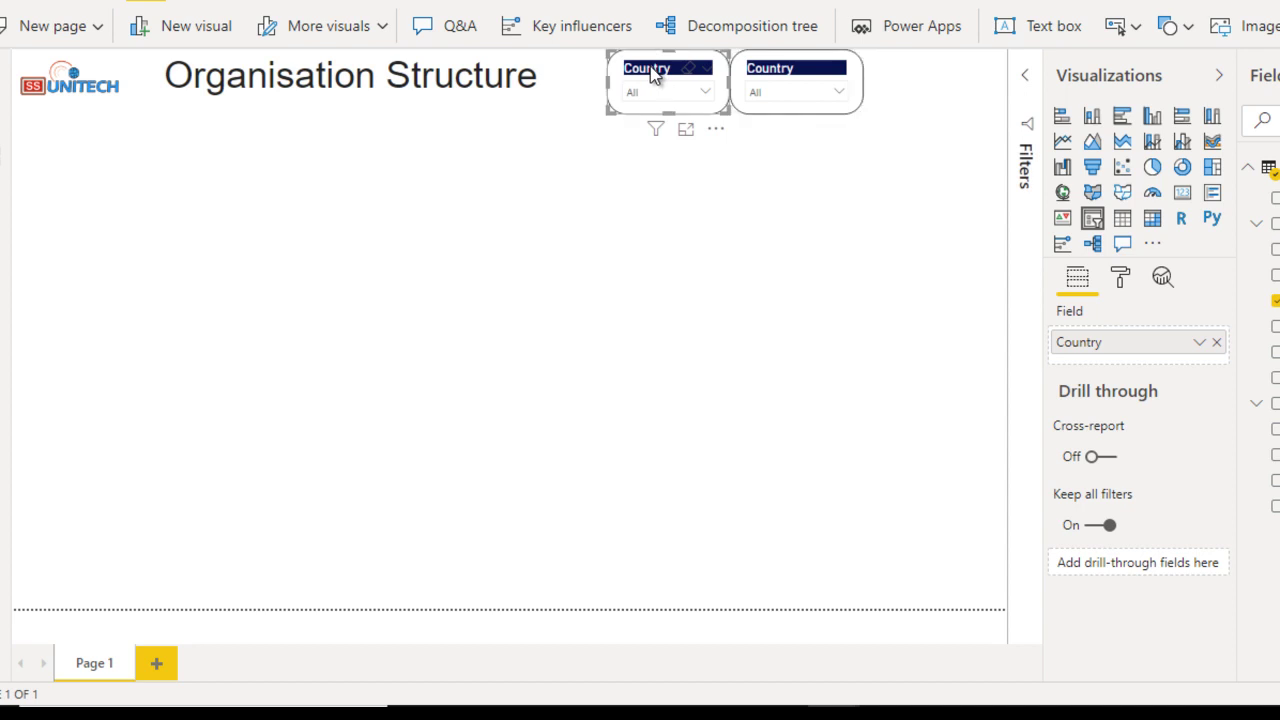
left_click(1122, 280)
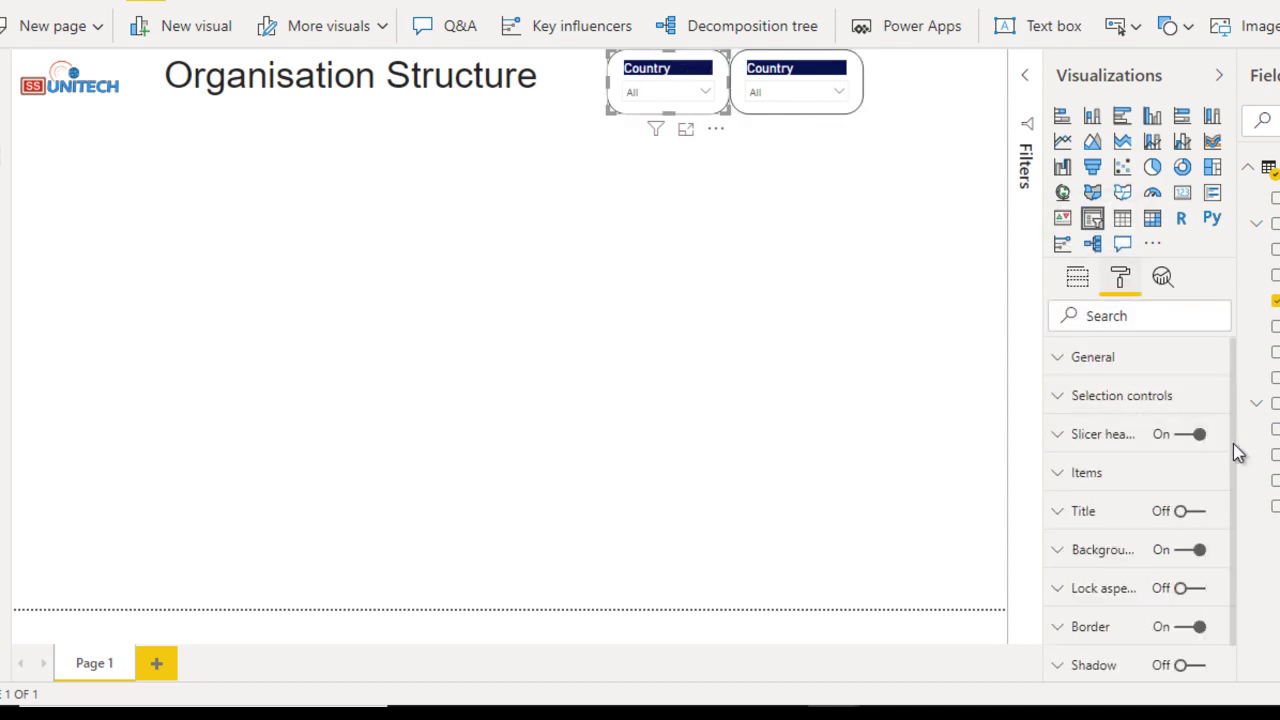
scroll(1238, 453, "down", 1)
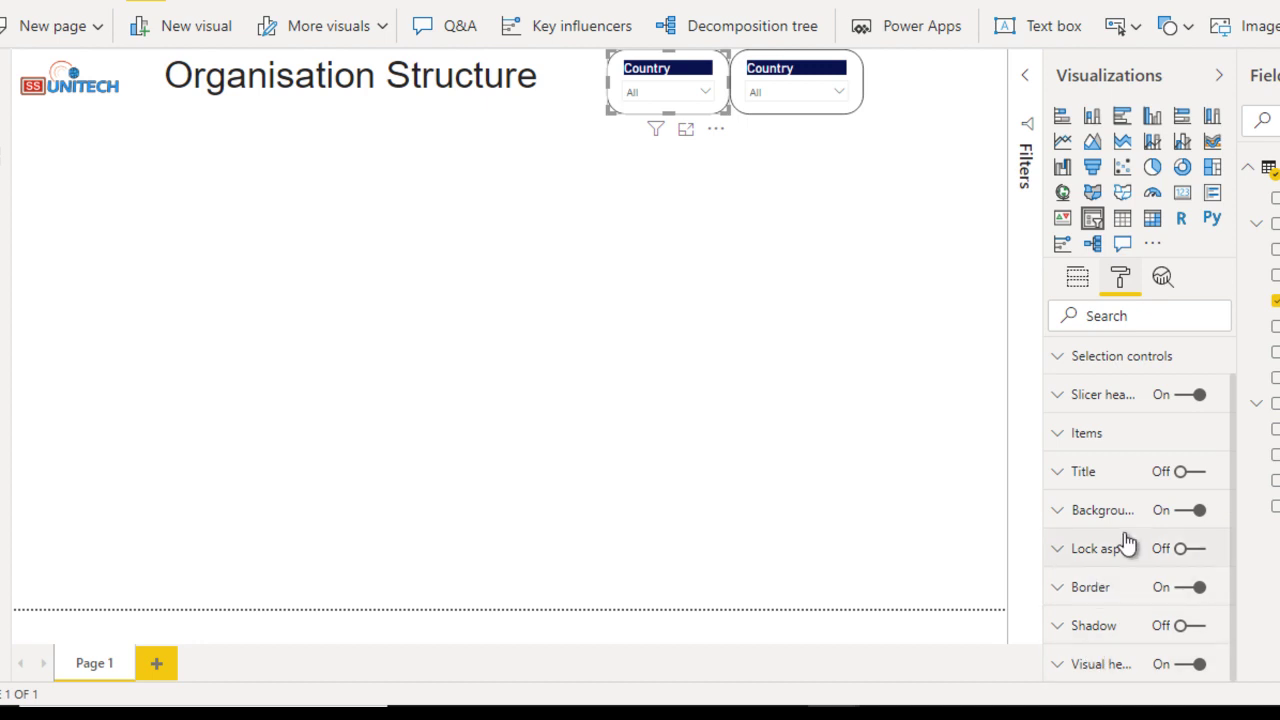
left_click(1102, 597)
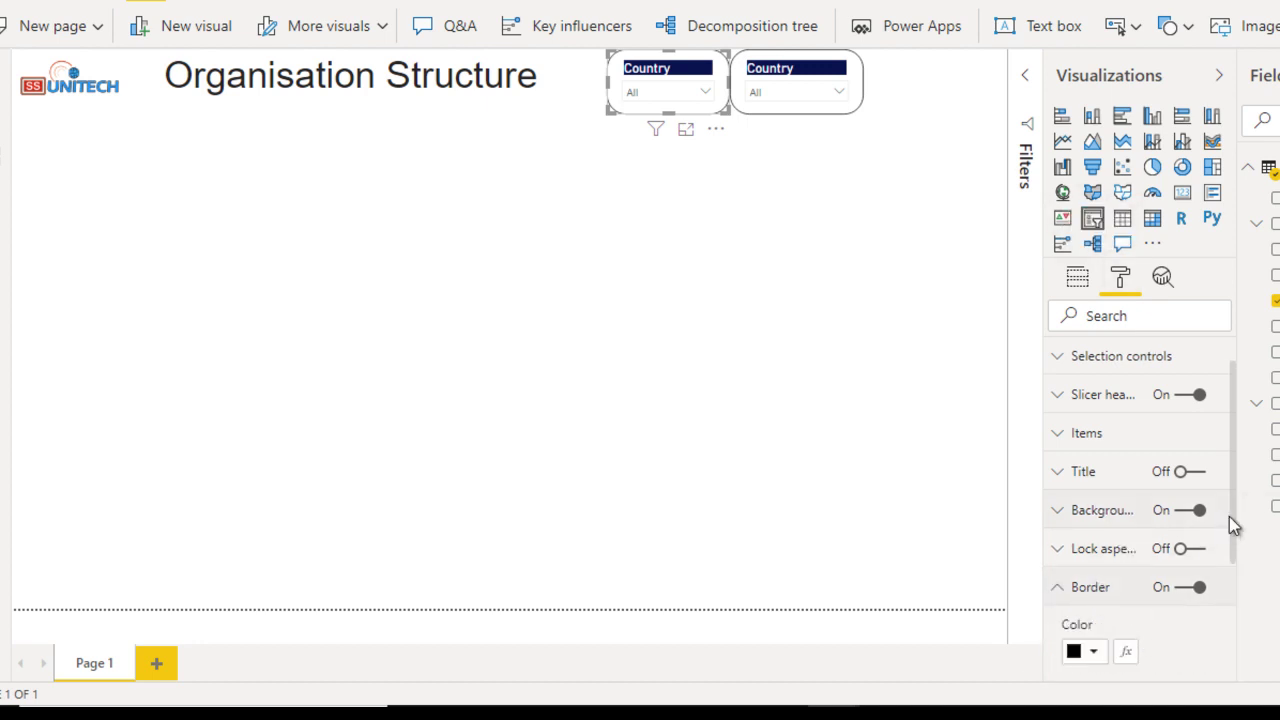
left_click_drag(1234, 518, 1153, 597)
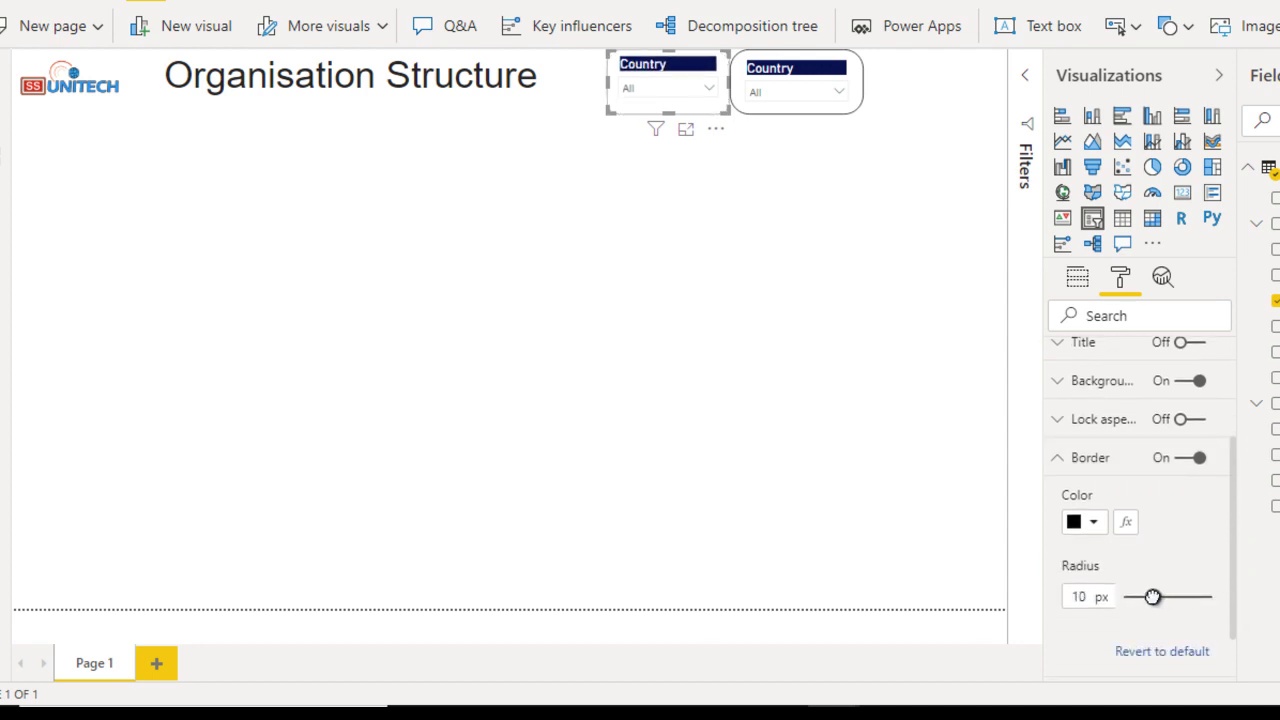
left_click(728, 327)
Step: Copy the original Country slicer's formatting onto the duplicate slicer with Format Painter
left_click(738, 133)
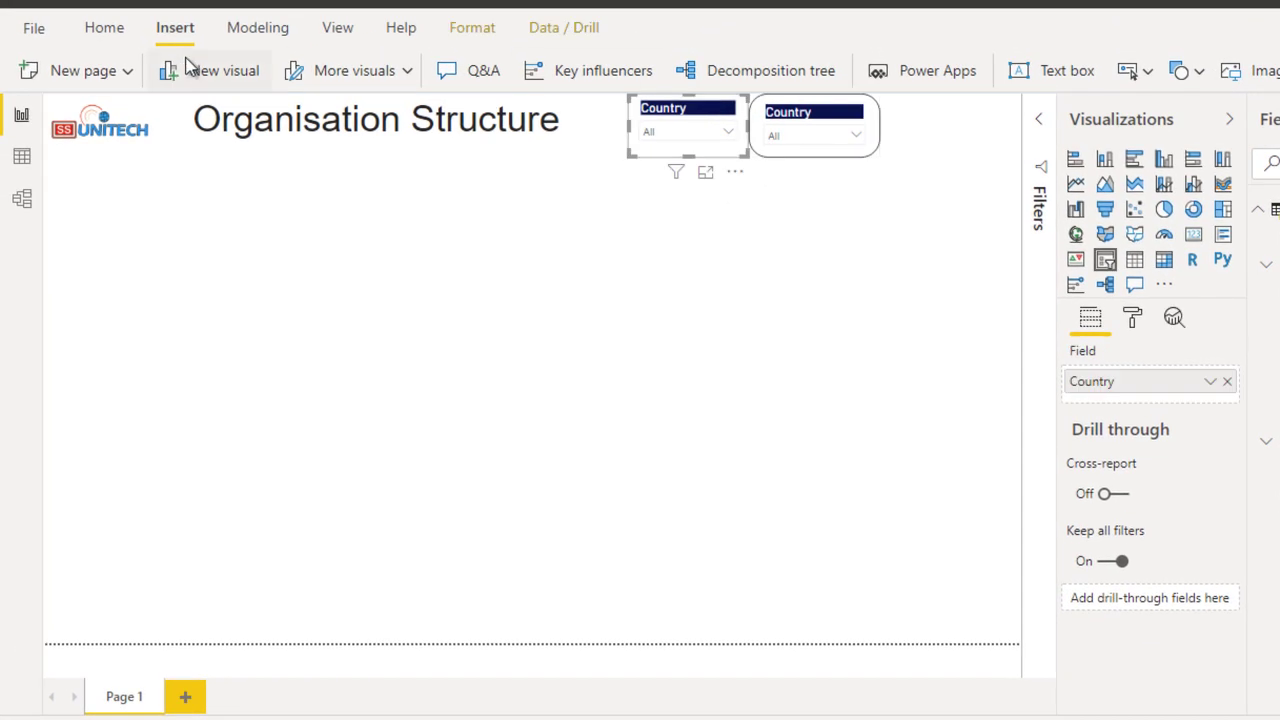
left_click(104, 30)
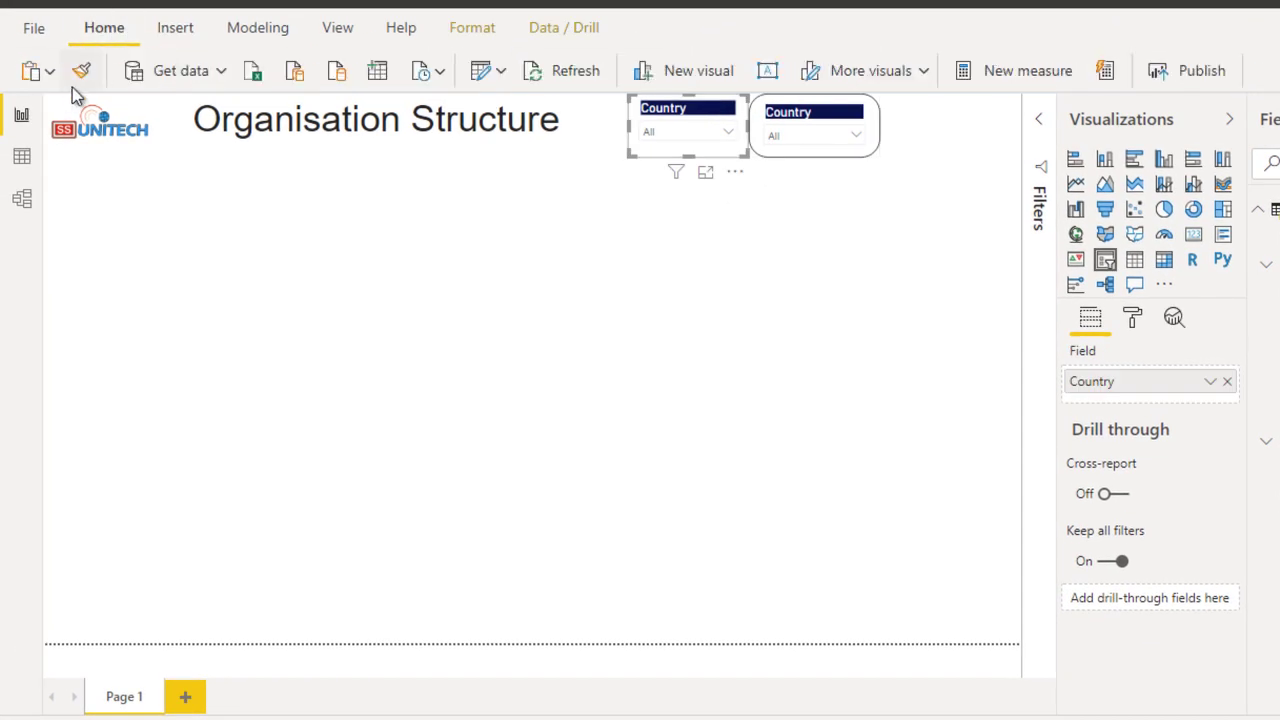
left_click(81, 70)
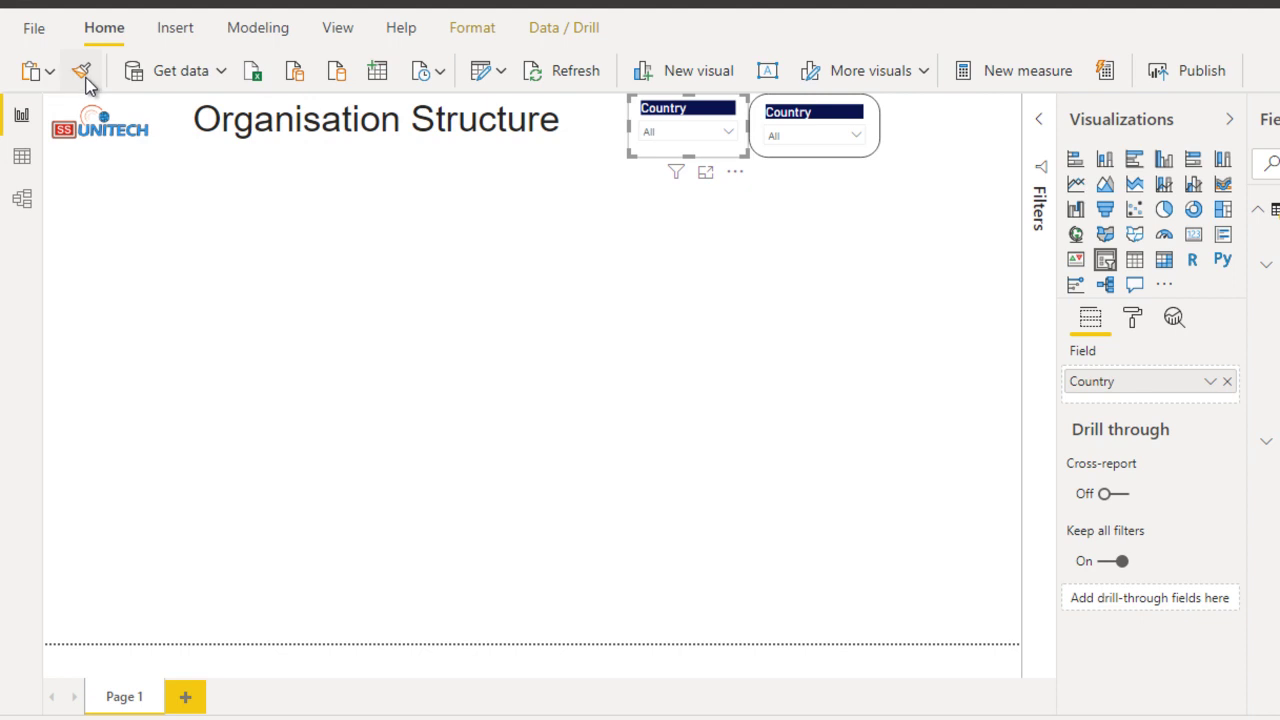
left_click(816, 110)
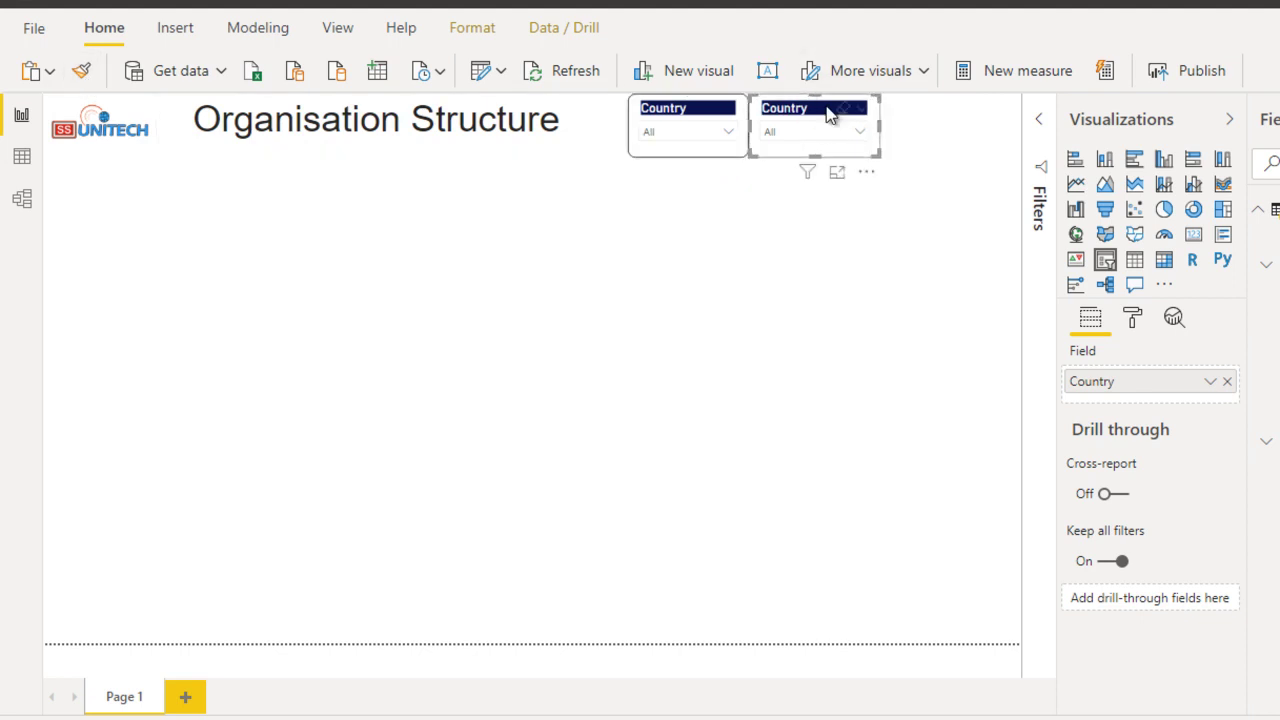
Step: Shift the duplicate slicer slightly away from the original and replace its Country field with City
left_click_drag(826, 116, 843, 117)
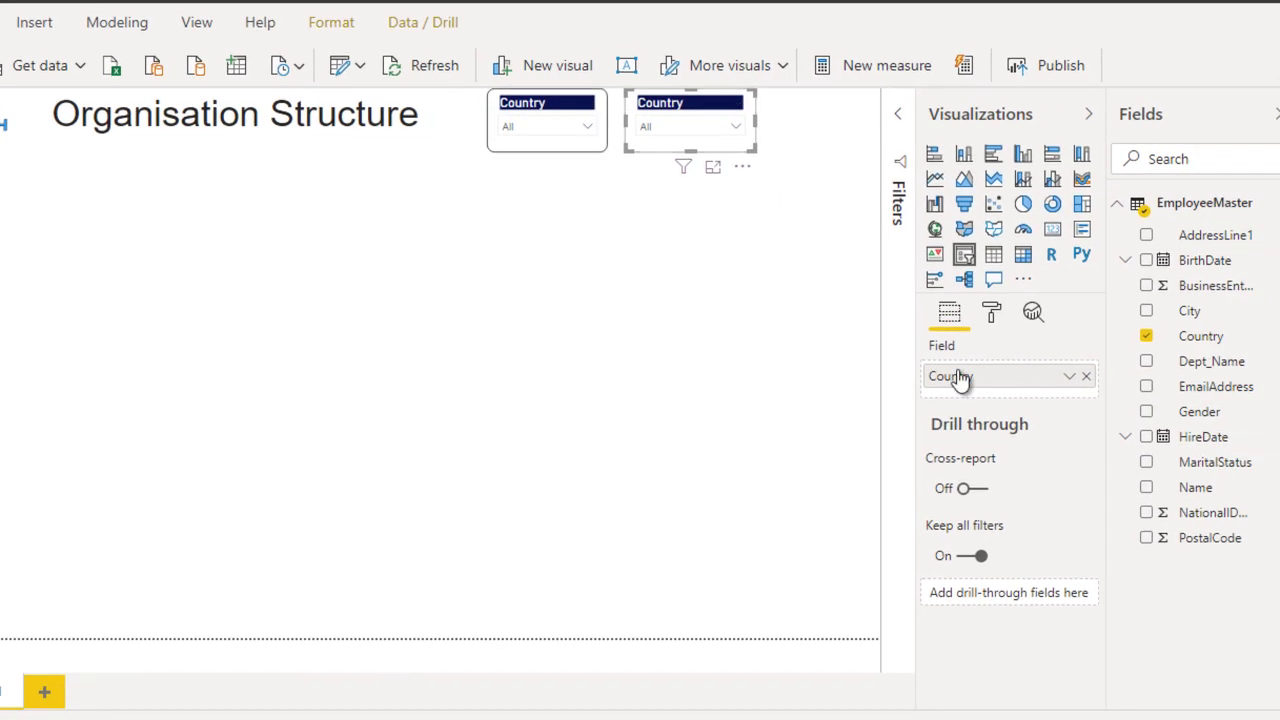
left_click(1086, 377)
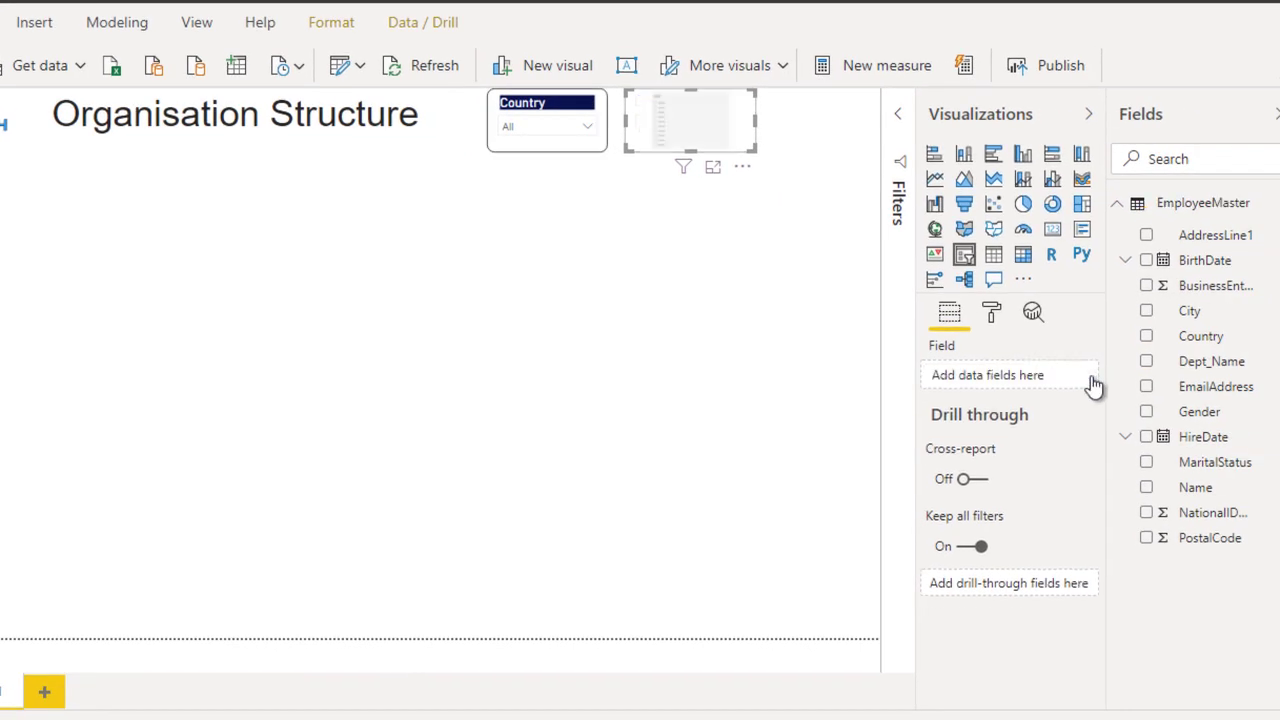
left_click_drag(1220, 320, 1023, 390)
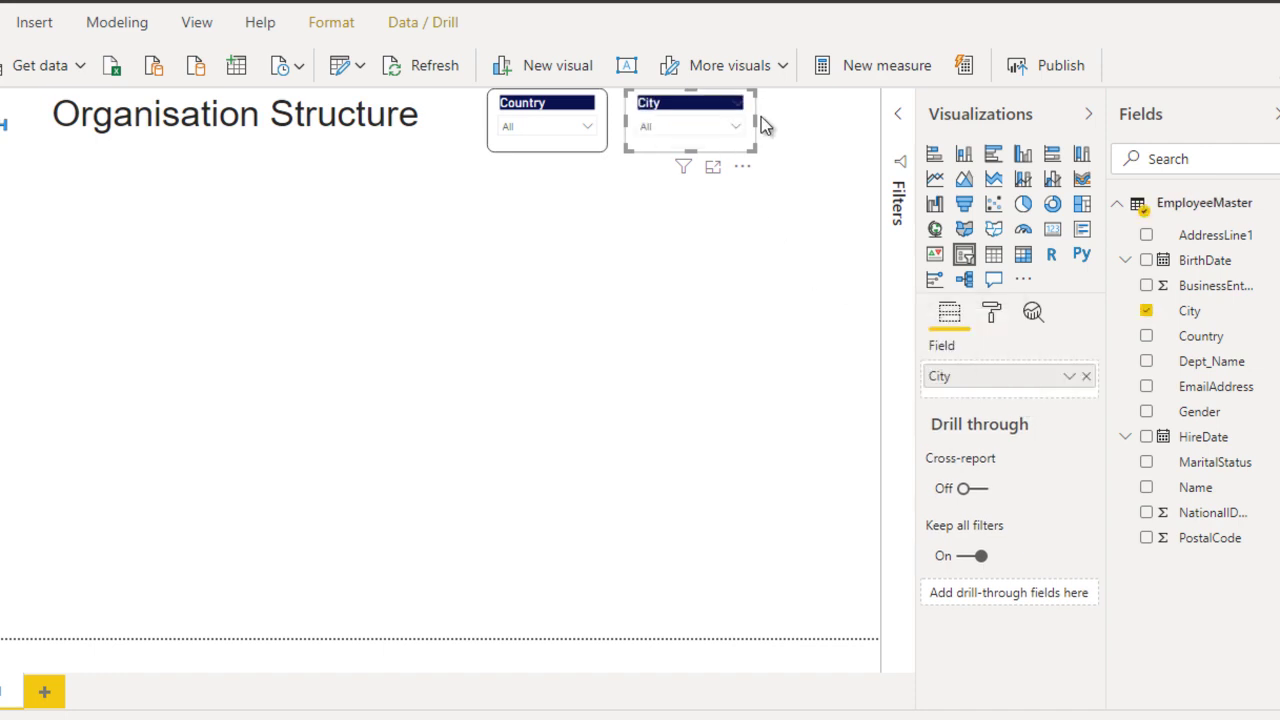
Step: Duplicate the City slicer at the page's right edge and space the three slicers evenly in the header row
left_click_drag(686, 120, 800, 112)
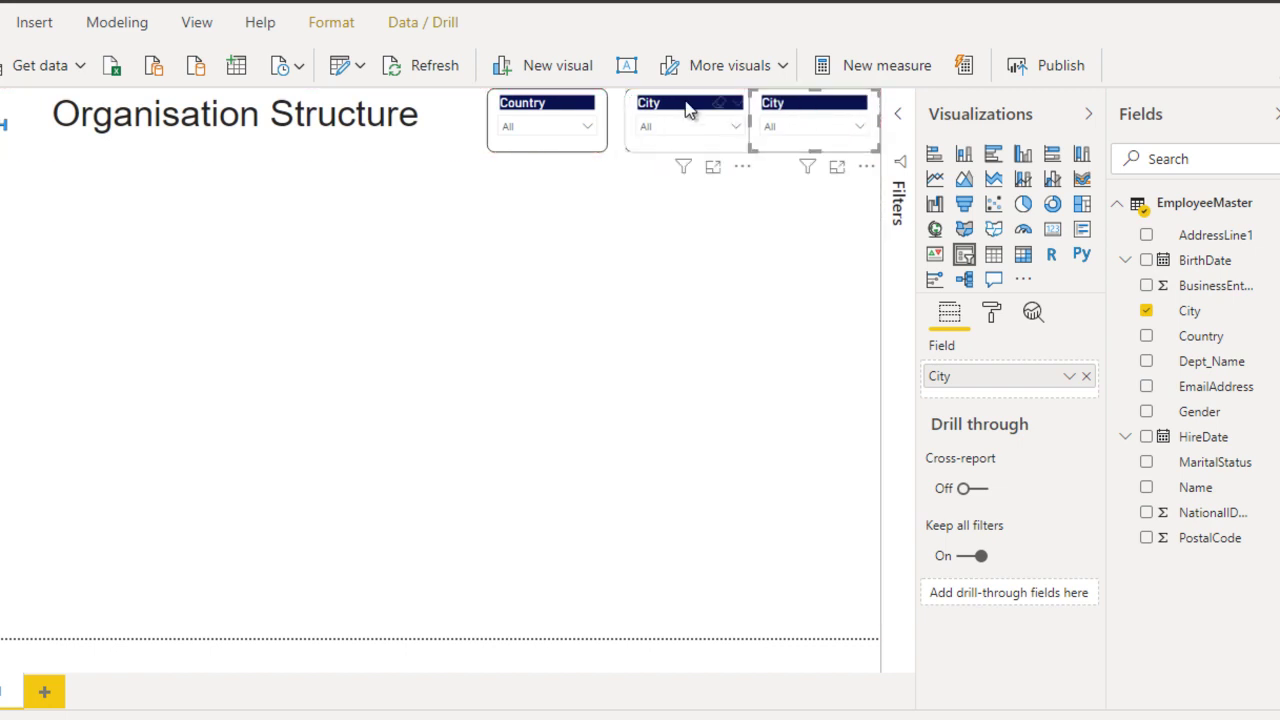
left_click(689, 108)
left_click_drag(686, 108, 664, 108)
Step: Replace the third slicer's City field with Dept_Name and check its dropdown list of departments
left_click(790, 113)
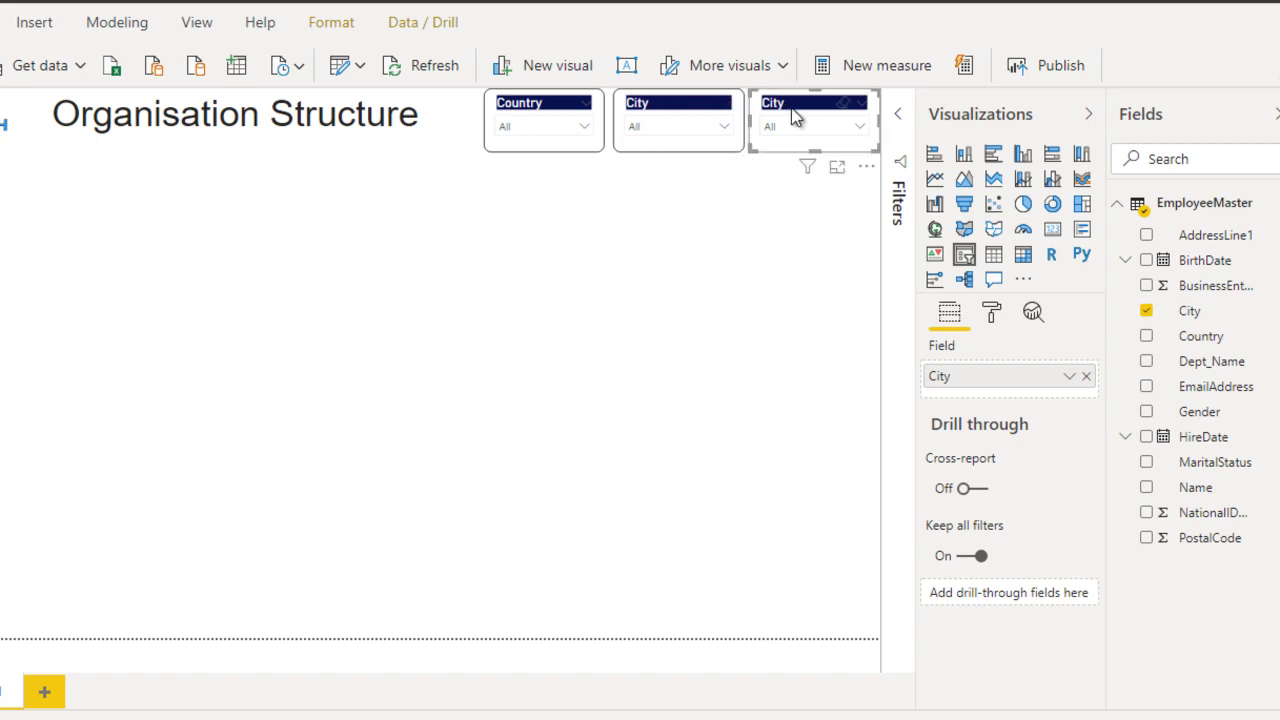
left_click(1084, 377)
left_click_drag(1222, 370, 1025, 385)
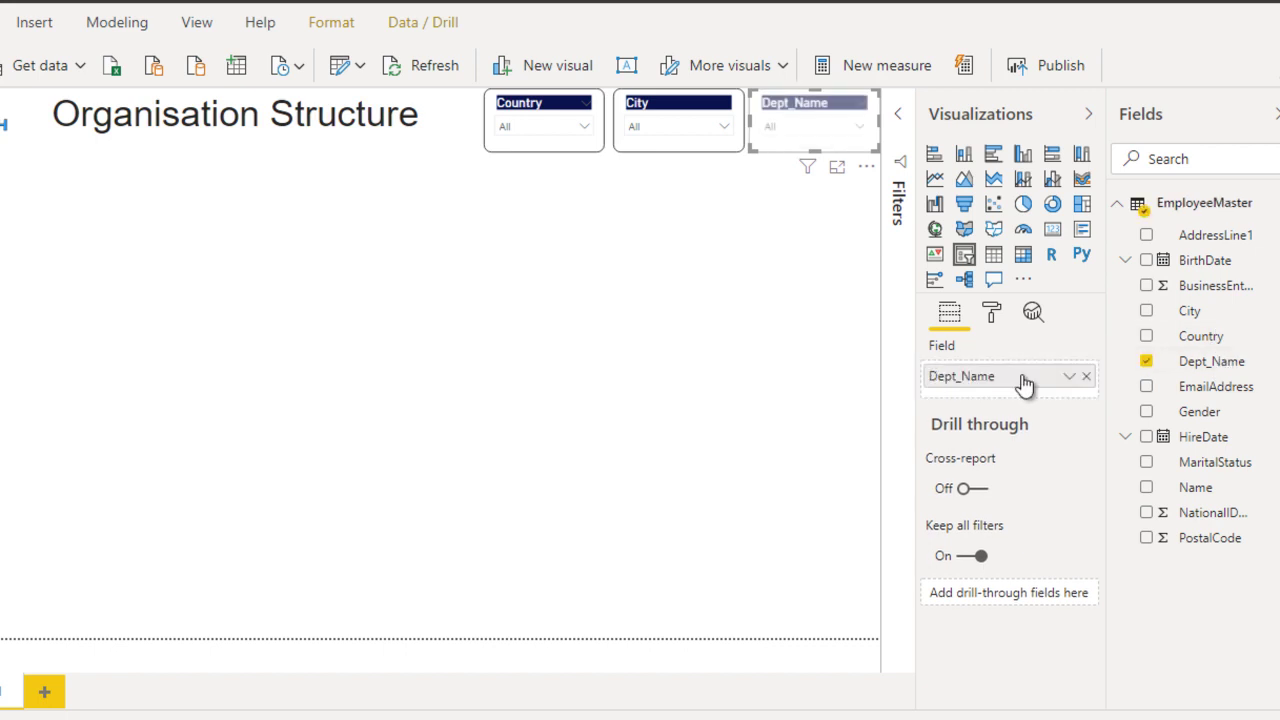
left_click(672, 288)
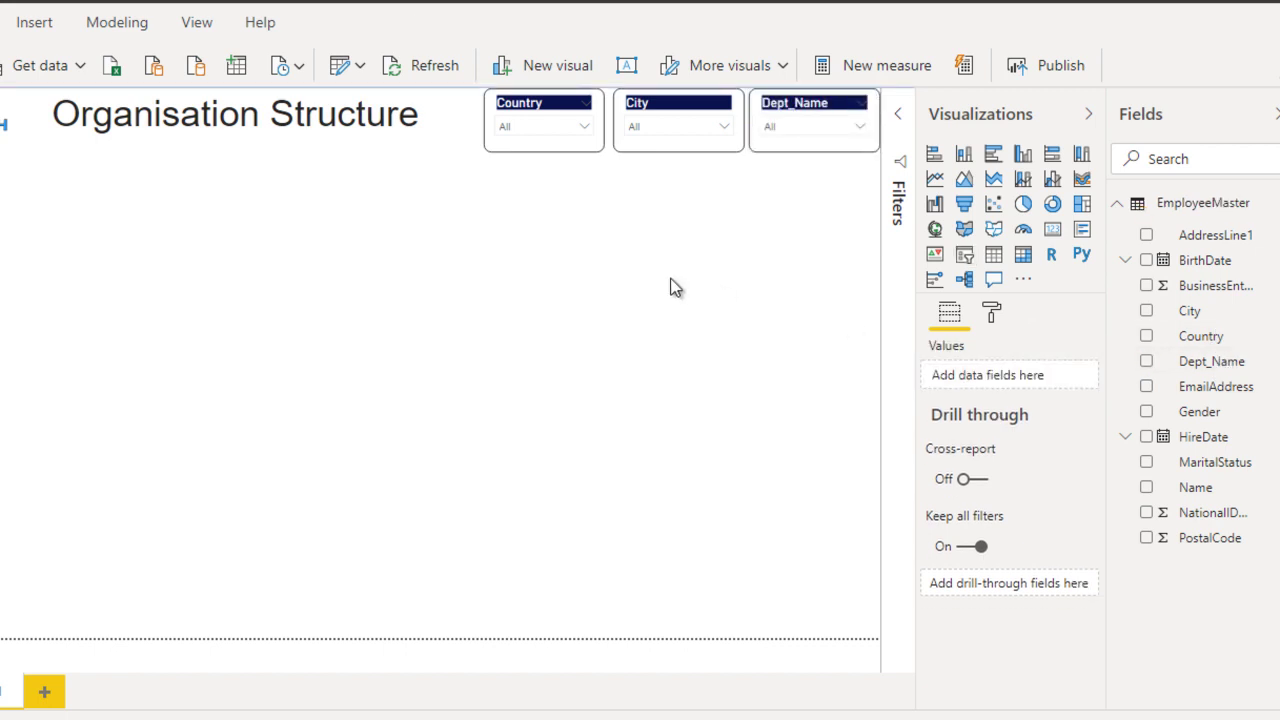
left_click(820, 127)
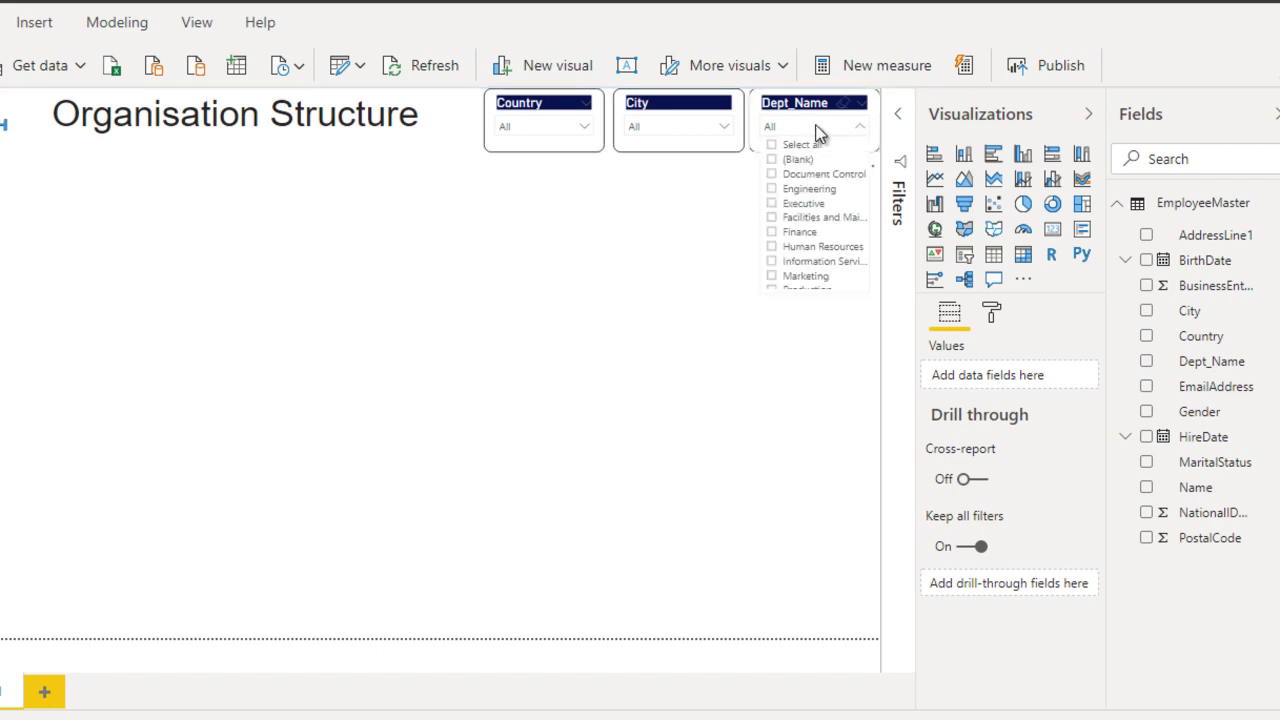
left_click(462, 358)
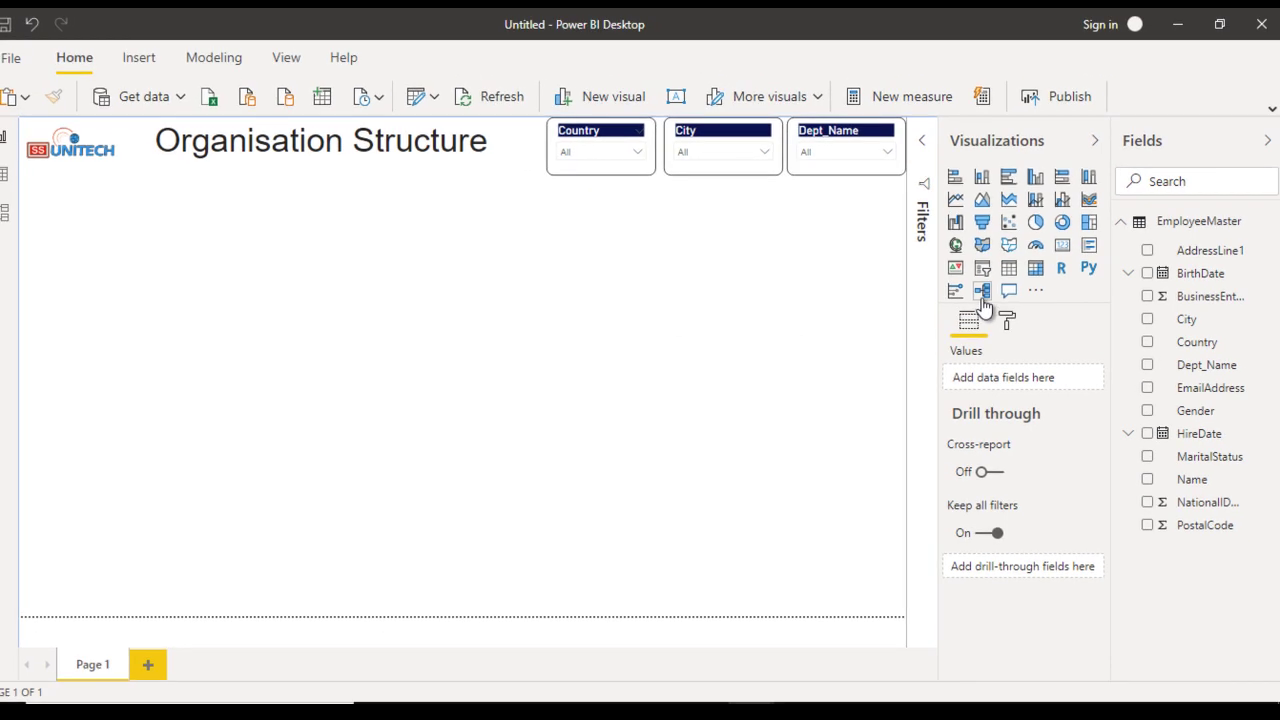
Step: Insert a decomposition tree and resize it to fill the whole page area below the title and slicers
left_click(982, 296)
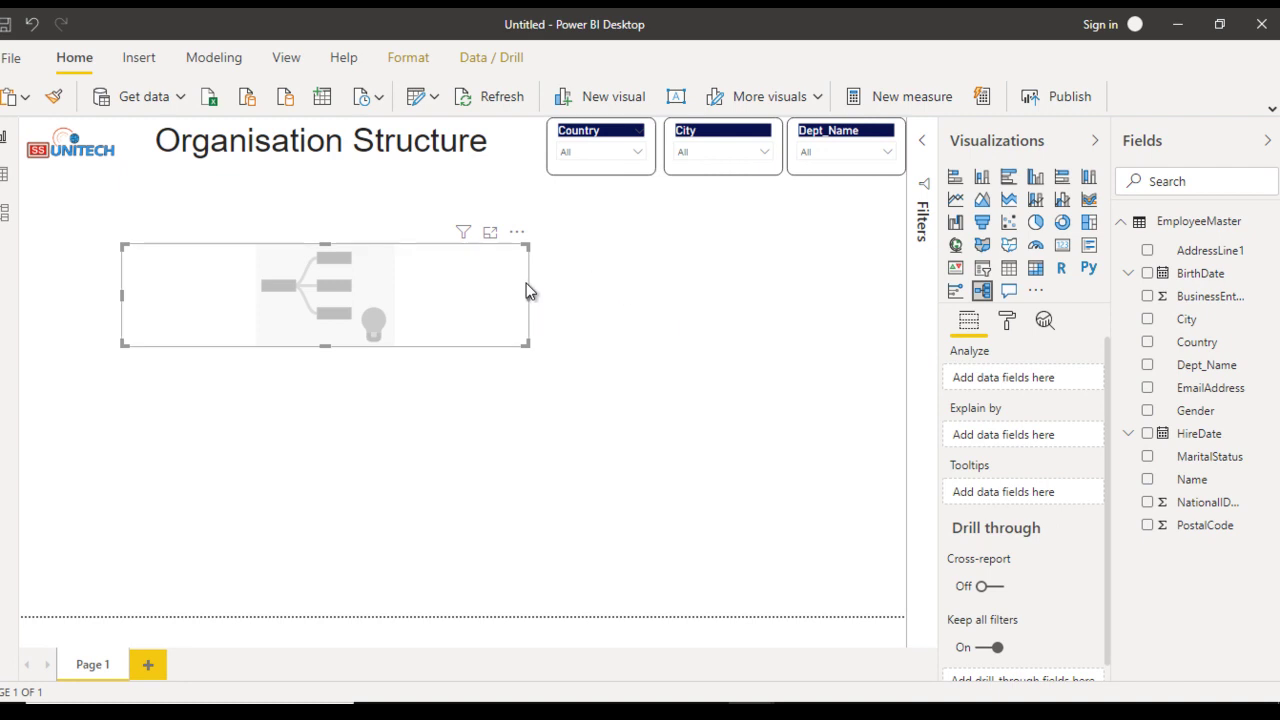
left_click_drag(528, 295, 912, 296)
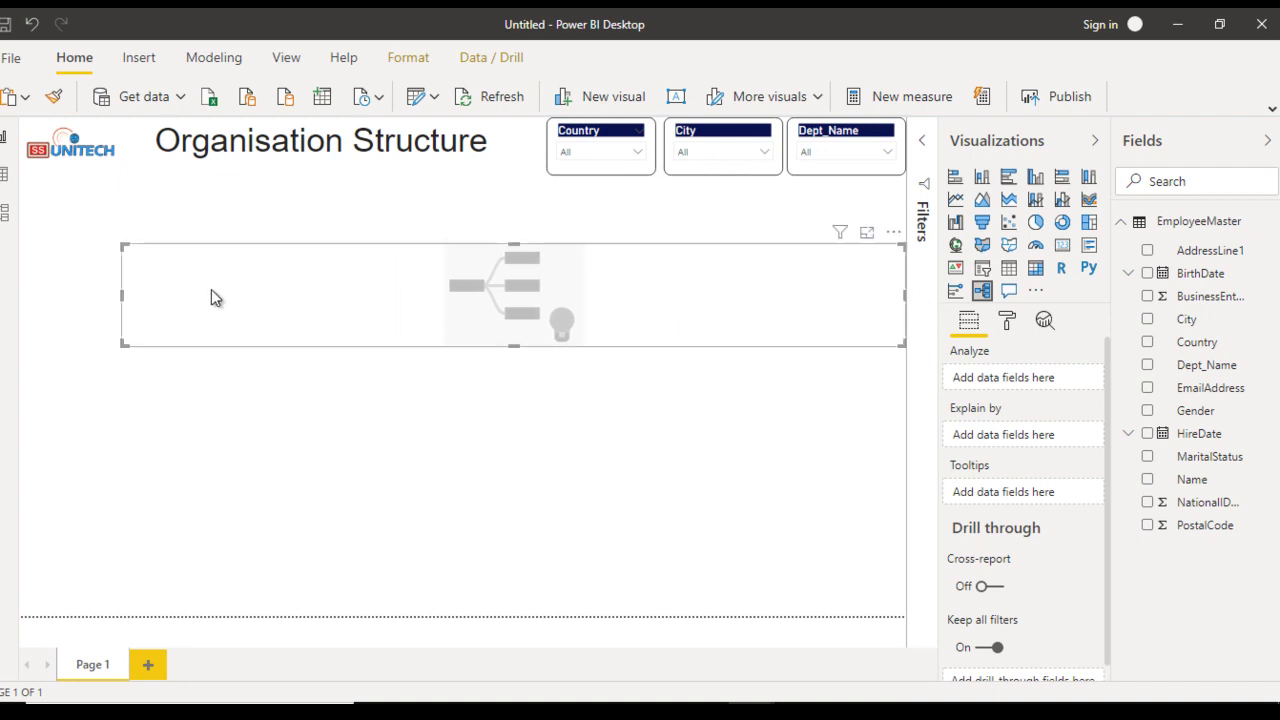
left_click_drag(122, 295, 3, 298)
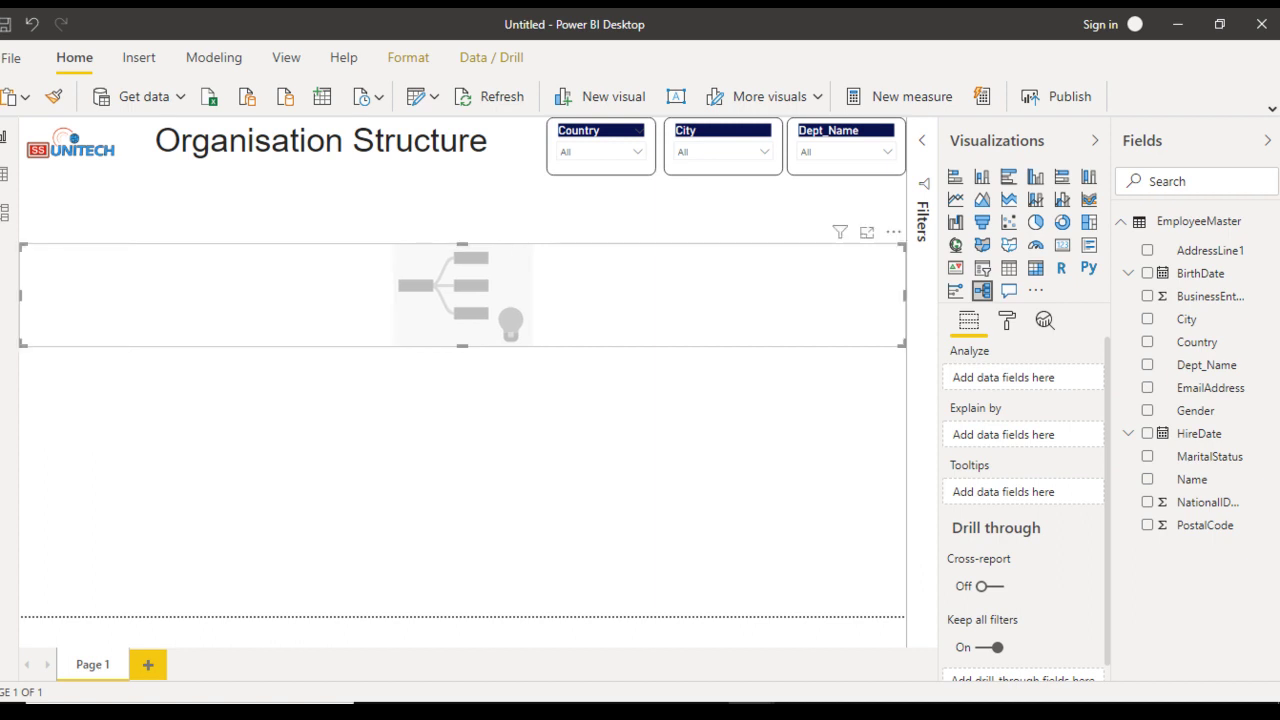
left_click_drag(466, 246, 460, 187)
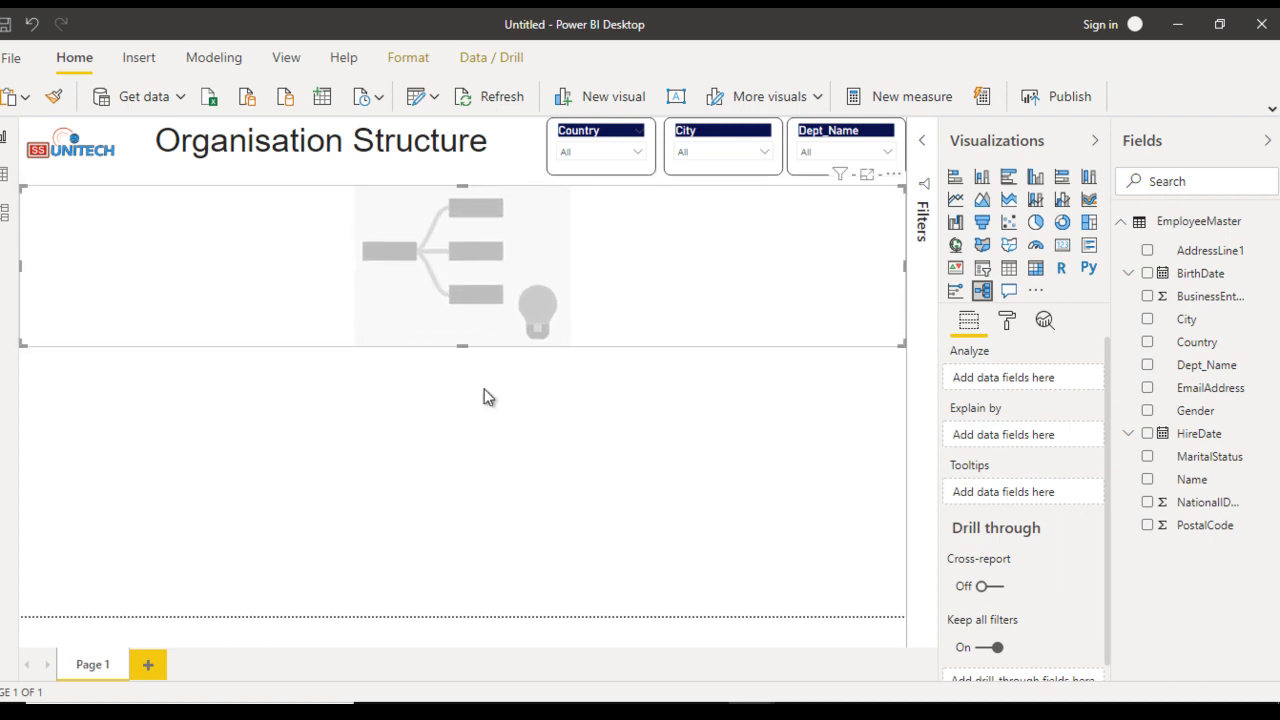
left_click_drag(462, 344, 471, 643)
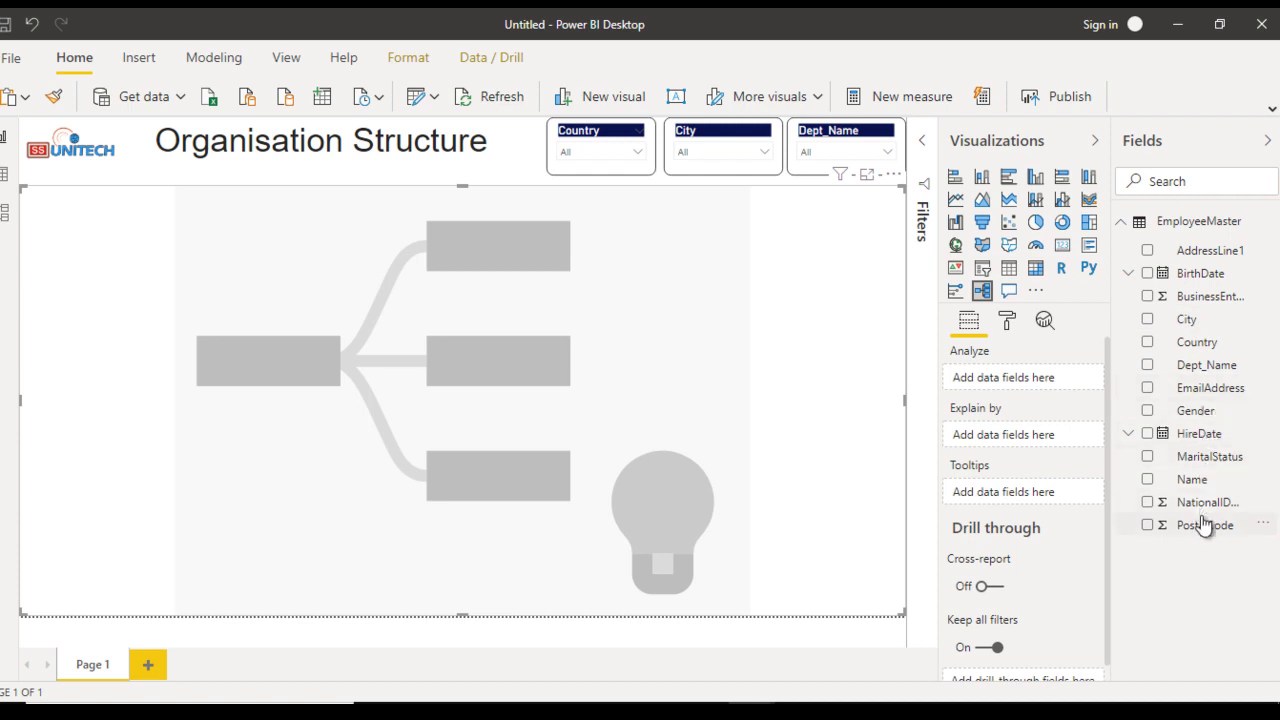
Step: Set the decomposition tree to analyze NationalIDNumber, aggregated as Count
left_click_drag(1224, 512, 1050, 388)
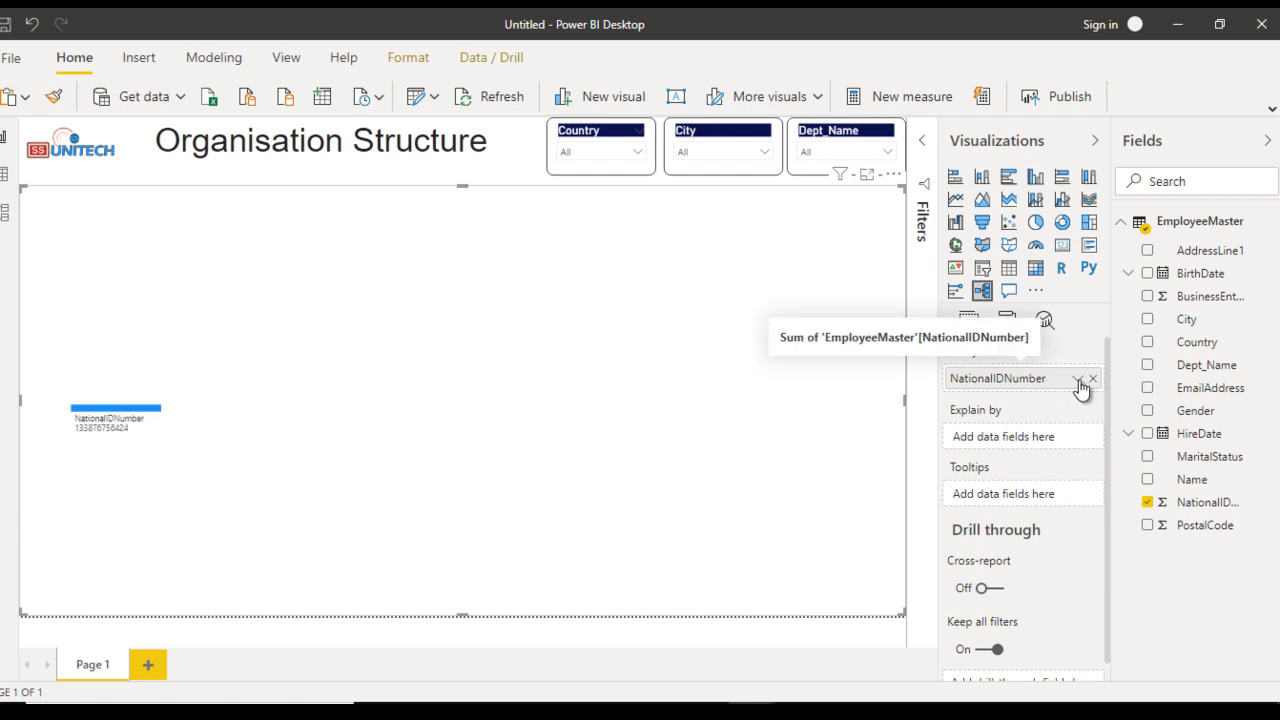
left_click(1077, 380)
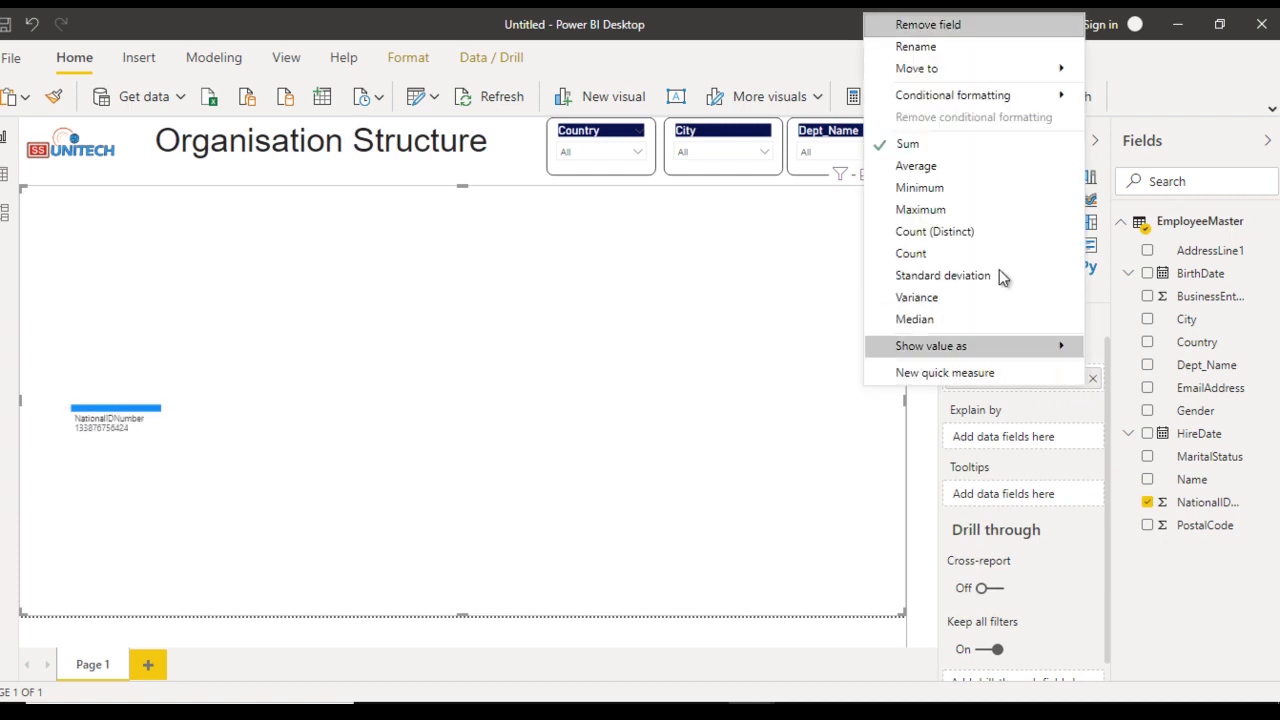
left_click(910, 253)
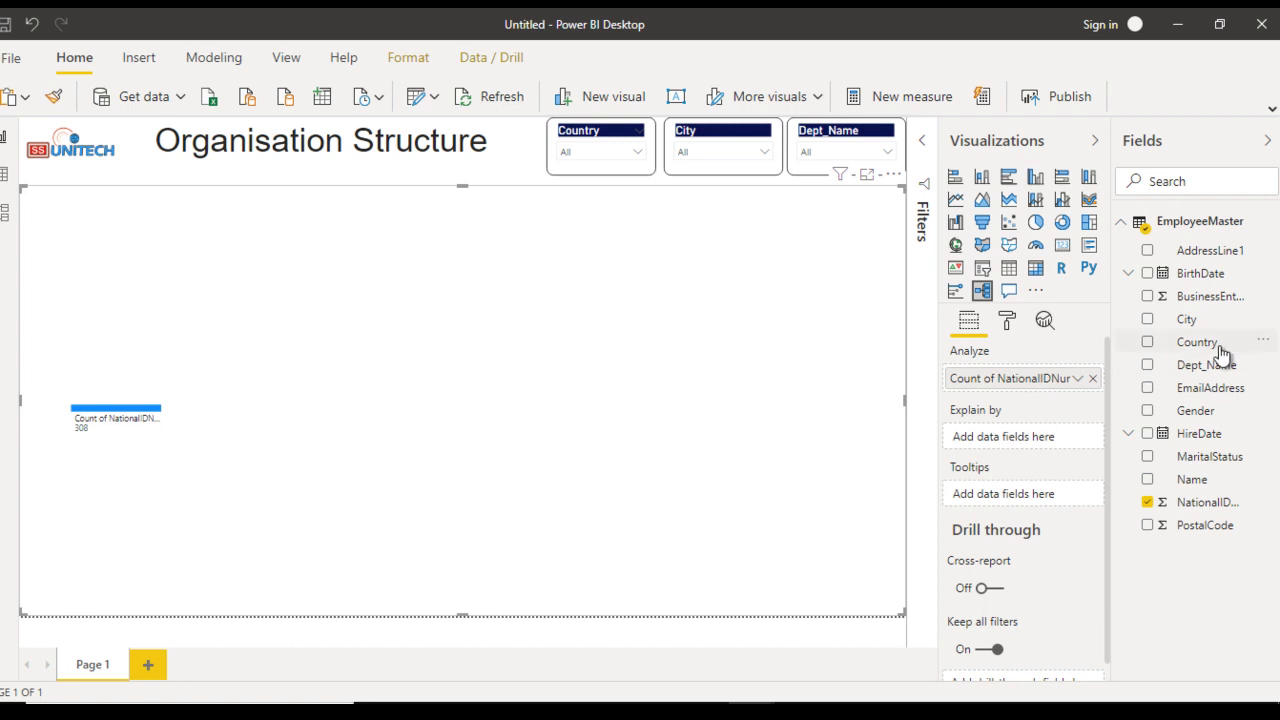
Step: Add Country as an explain-by field of the decomposition tree and split the root node by Country
left_click_drag(1222, 355, 1042, 447)
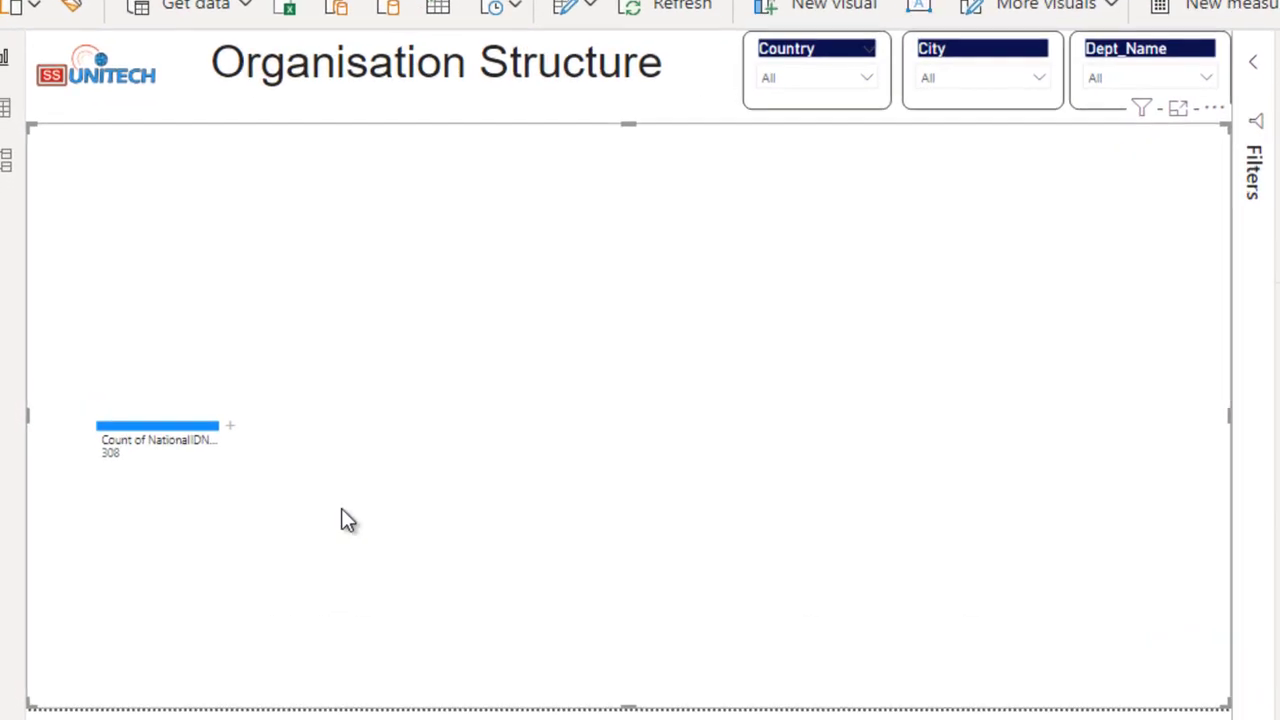
left_click(238, 433)
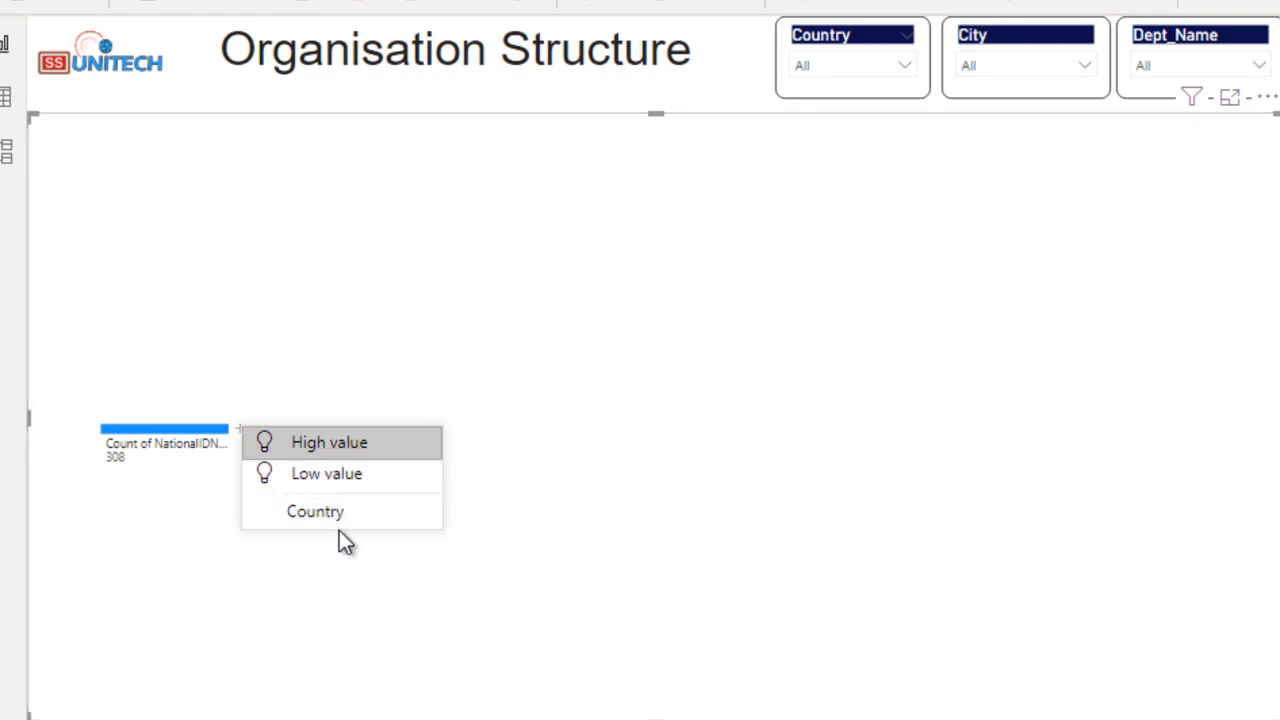
left_click(389, 517)
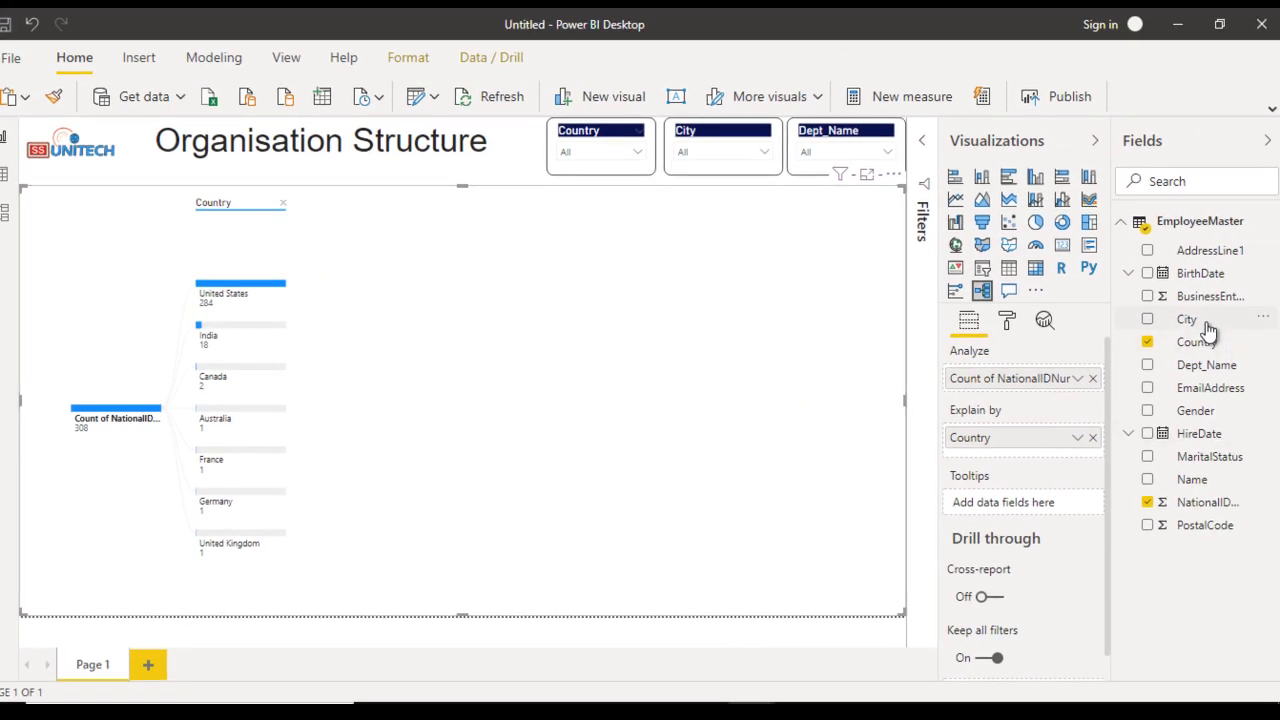
Step: Add City as an explain-by field after Country and split the United States node by City
left_click_drag(1208, 328, 1040, 451)
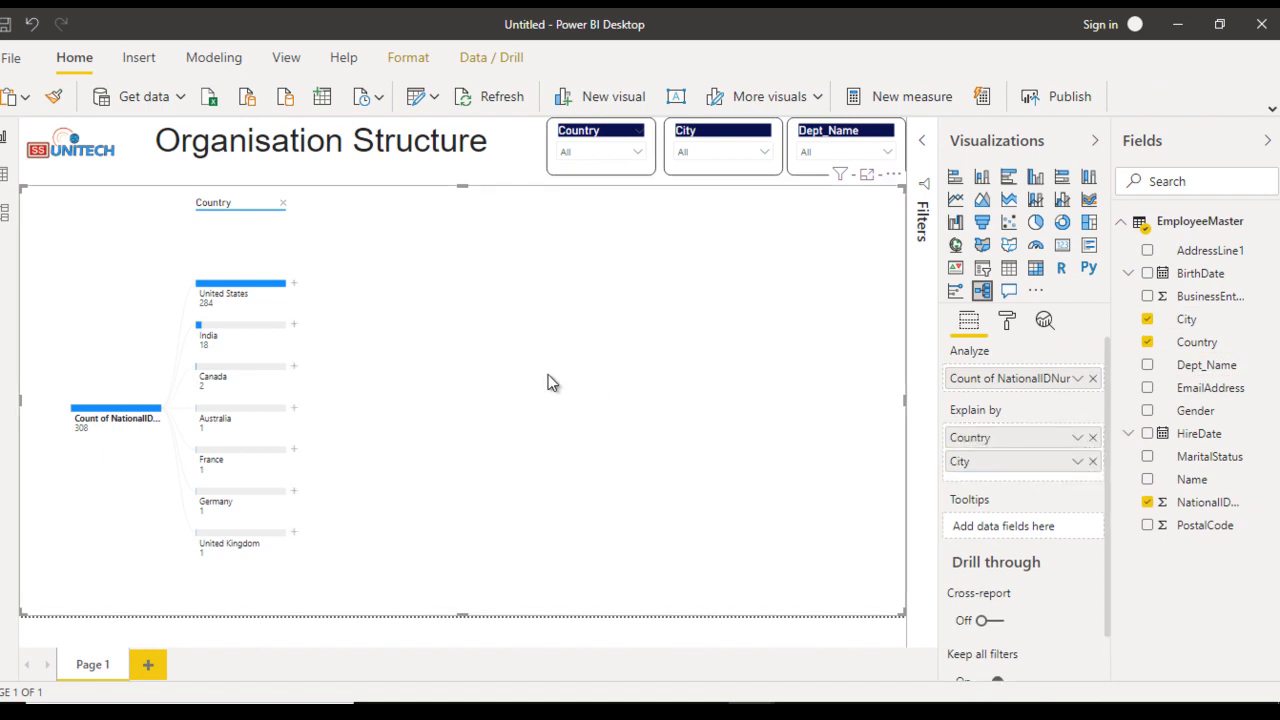
left_click(294, 284)
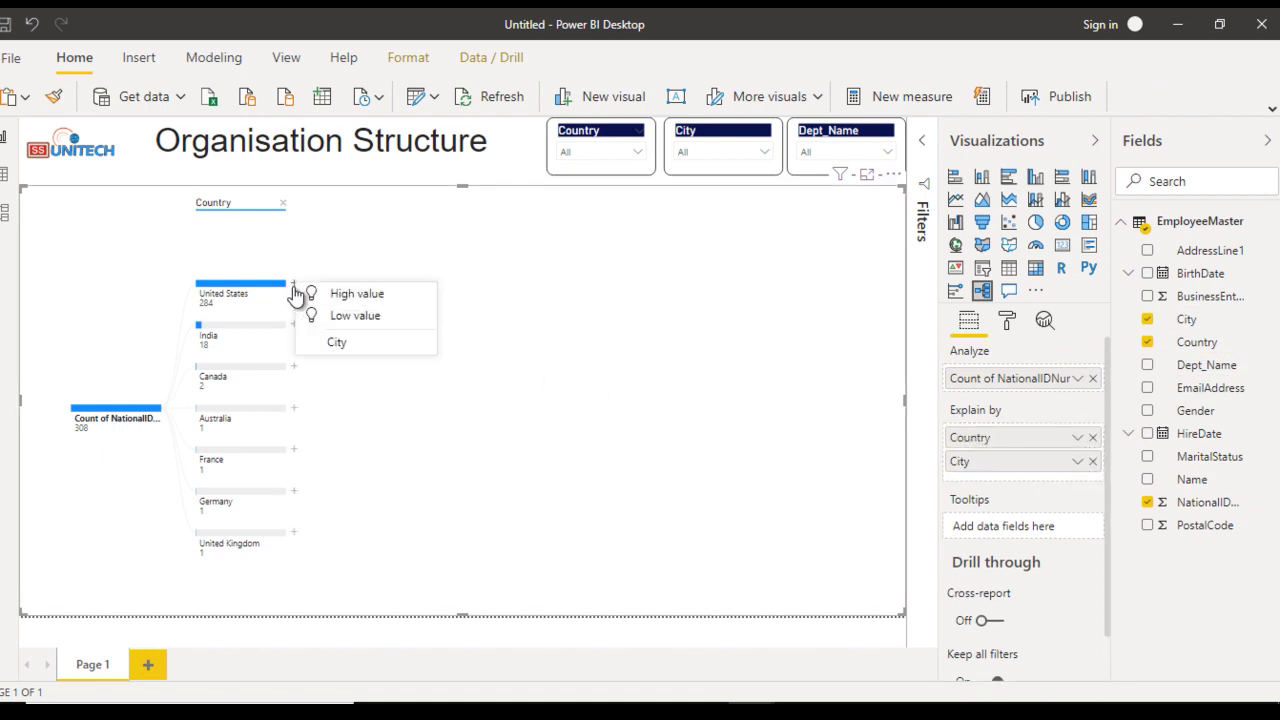
left_click(357, 344)
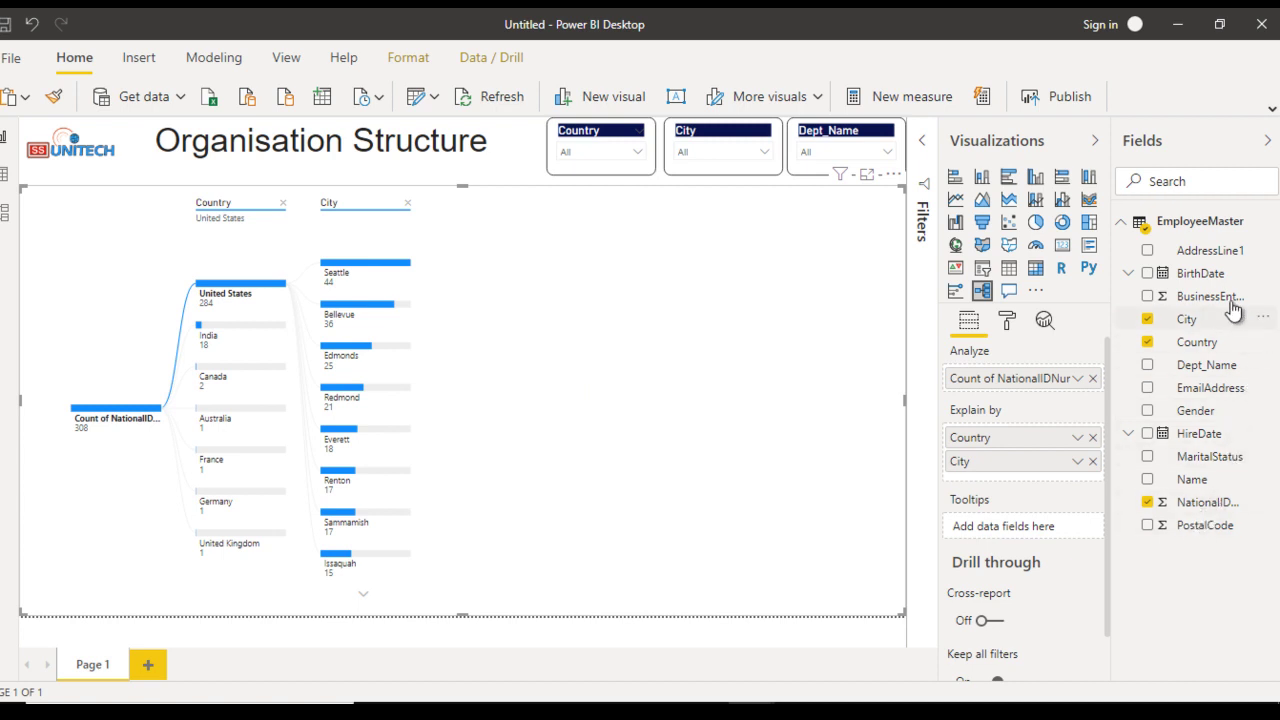
Step: Add Dept_Name as an explain-by field after City and split the Seattle node by Dept_Name
left_click_drag(1228, 373, 1041, 472)
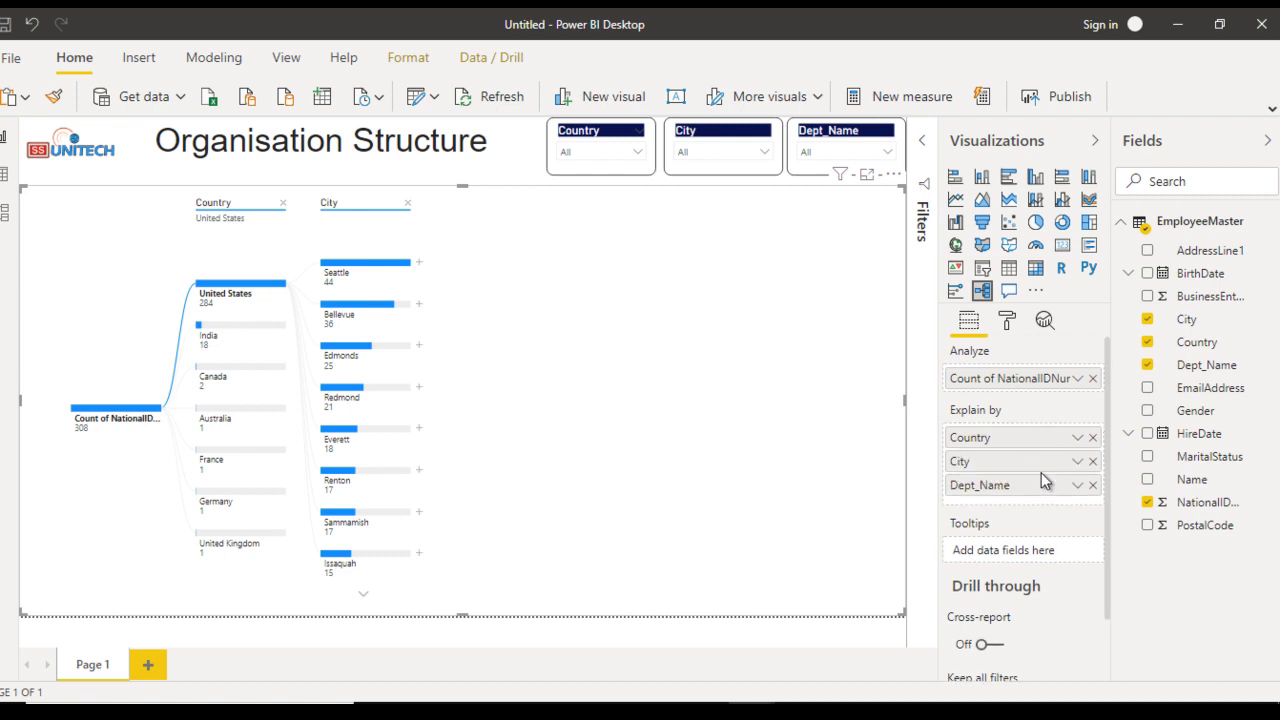
left_click(420, 263)
left_click(463, 323)
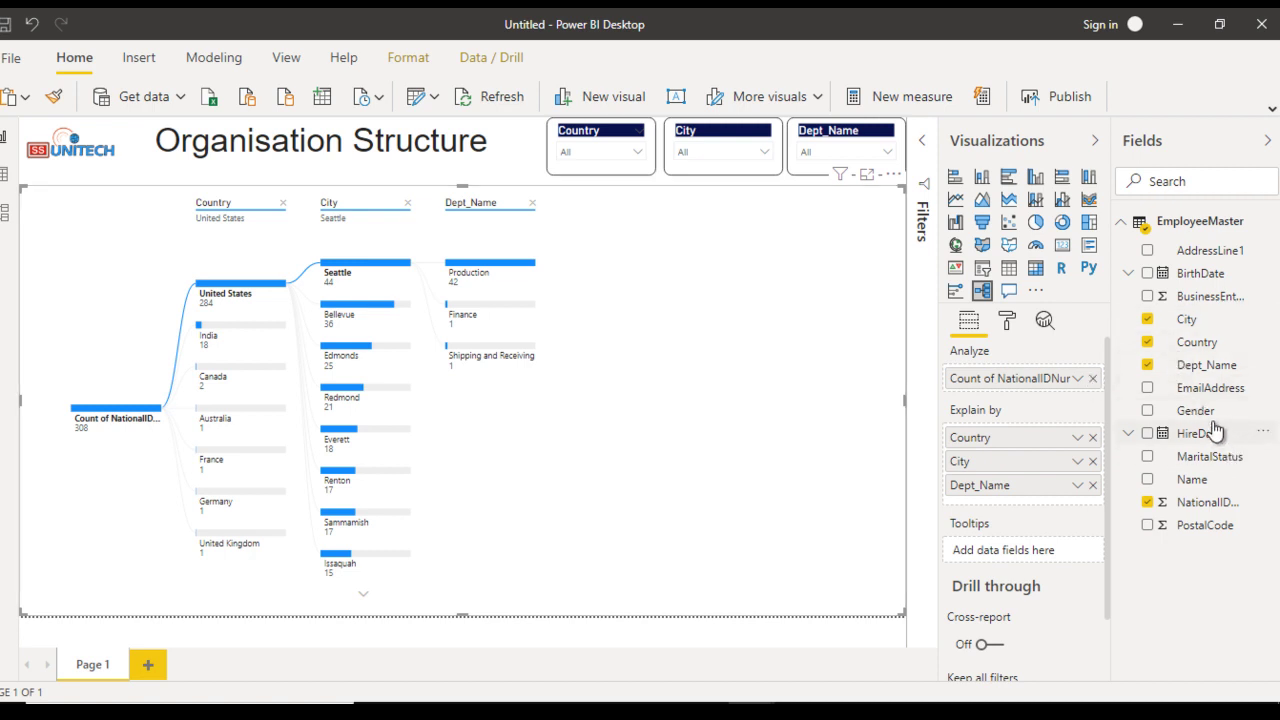
Step: Add Gender and Name as explain-by fields after Dept_Name, splitting the Production node by Gender and the M node by Name
left_click_drag(1200, 412, 1030, 508)
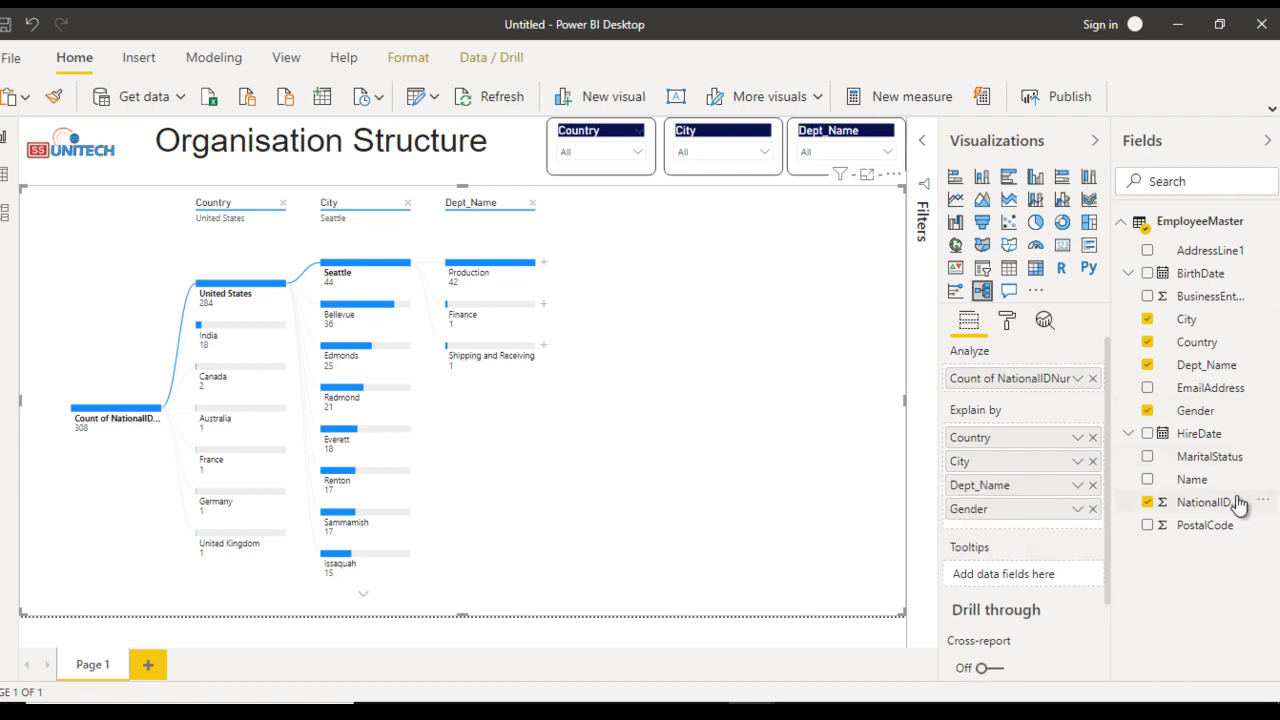
left_click_drag(1220, 482, 1050, 529)
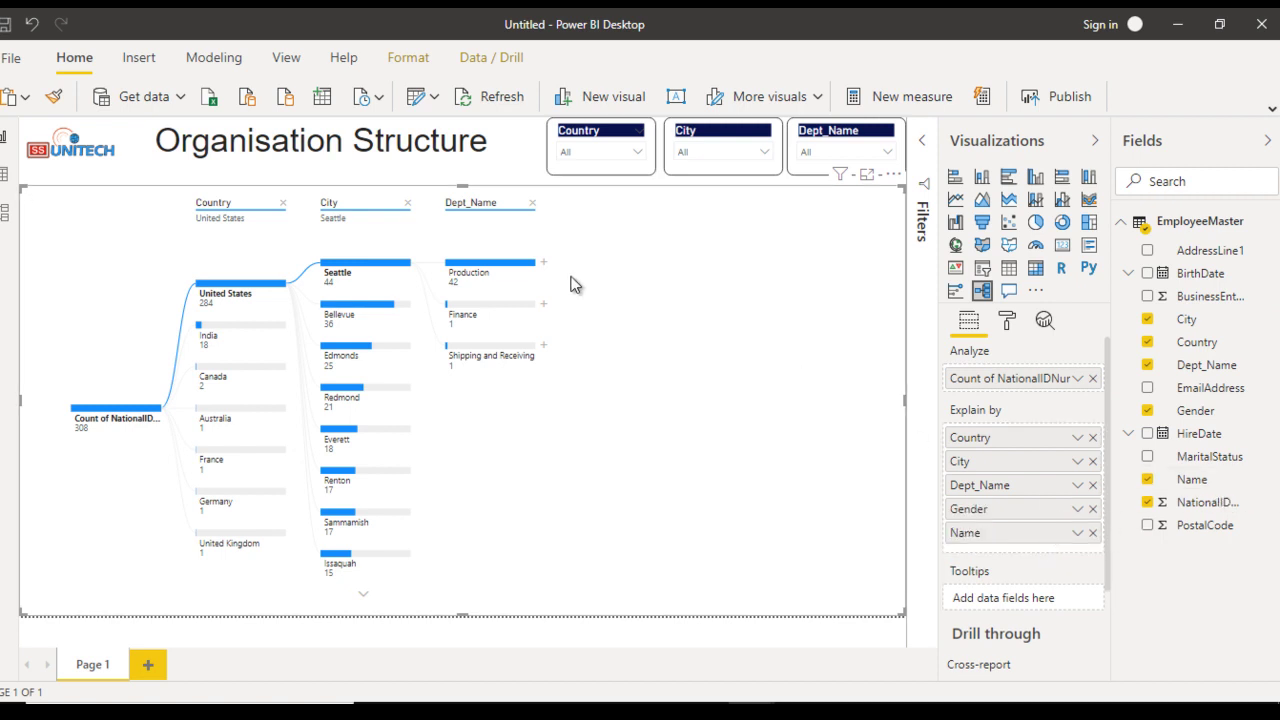
left_click(542, 264)
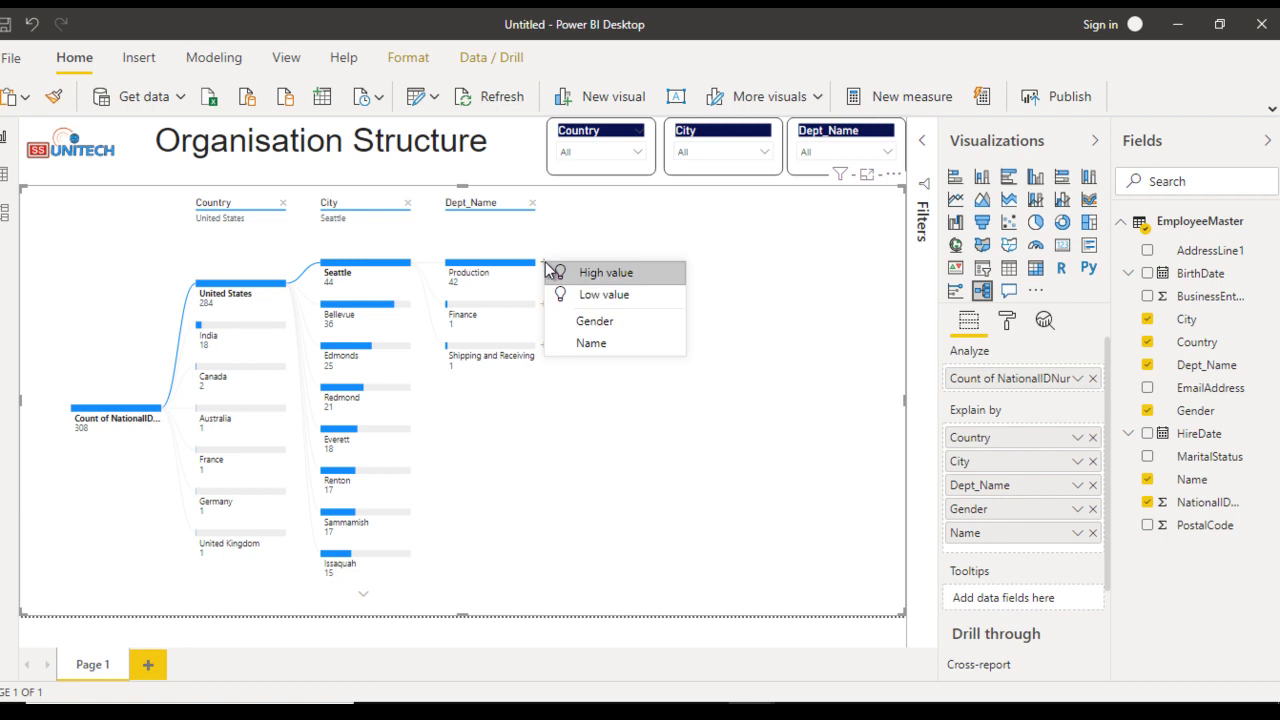
left_click(598, 326)
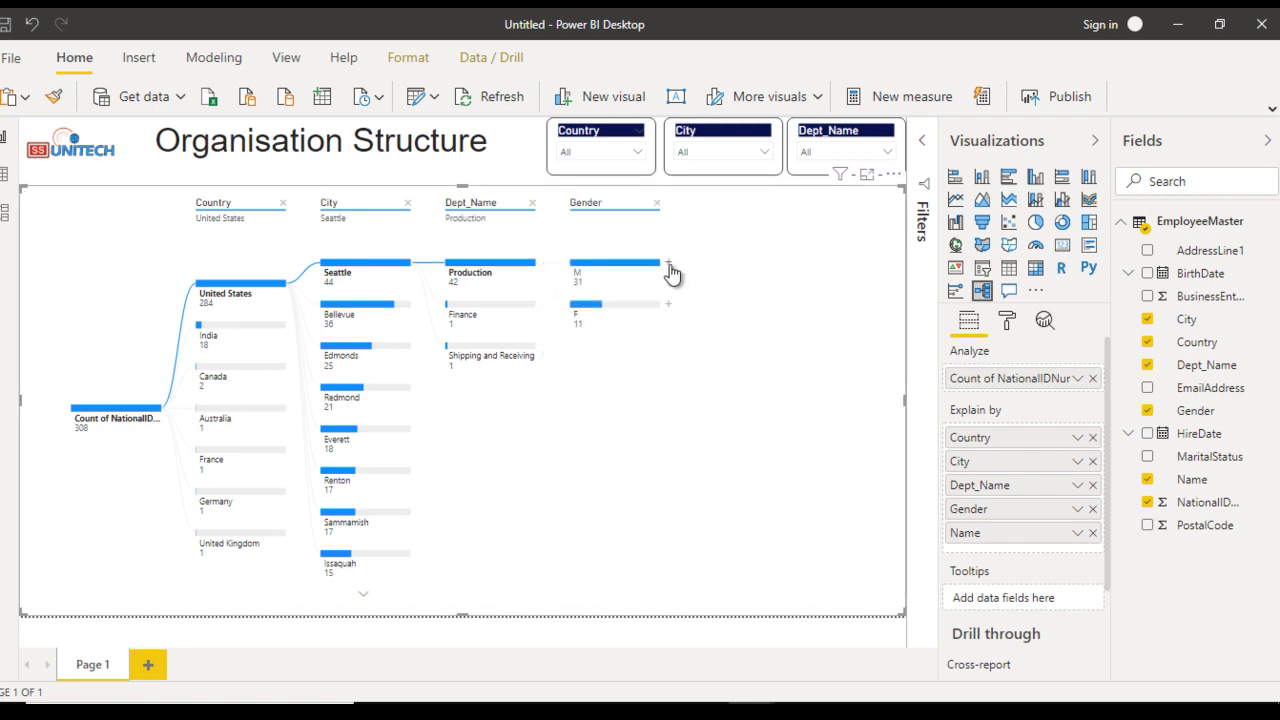
left_click(669, 265)
left_click(720, 333)
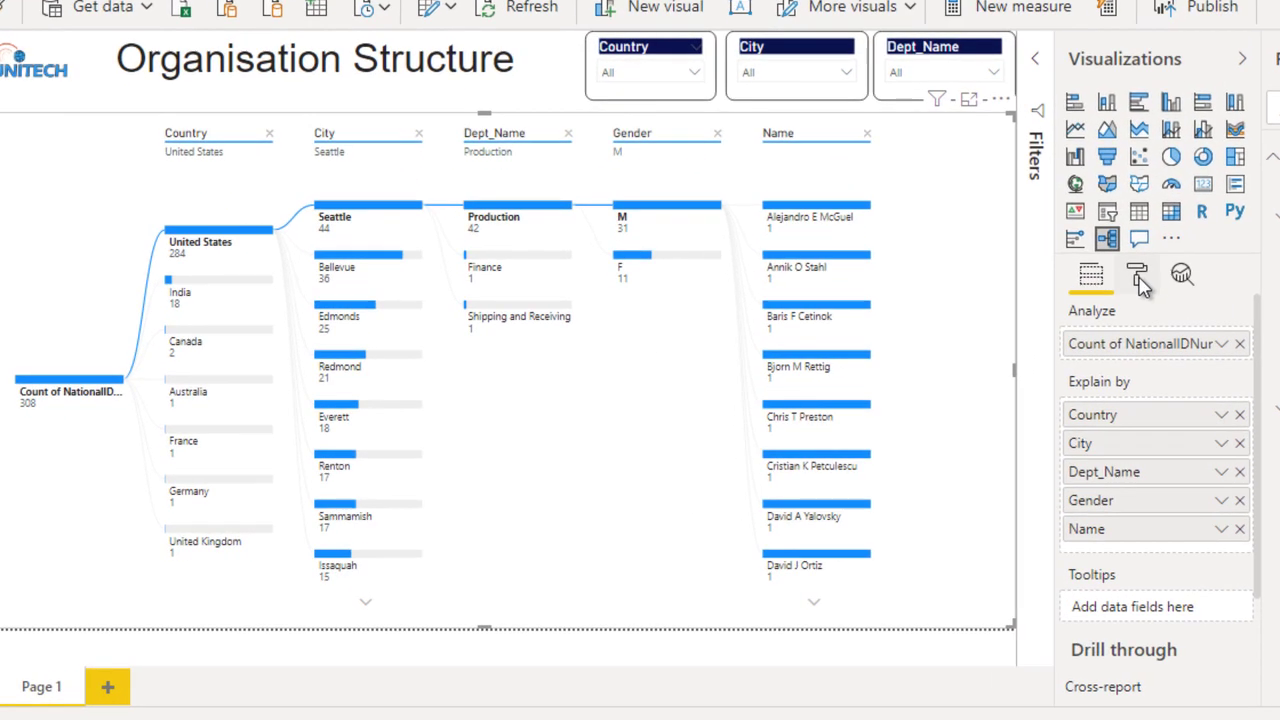
Step: Give the decomposition tree a light gray background with 34% transparency
left_click(1138, 276)
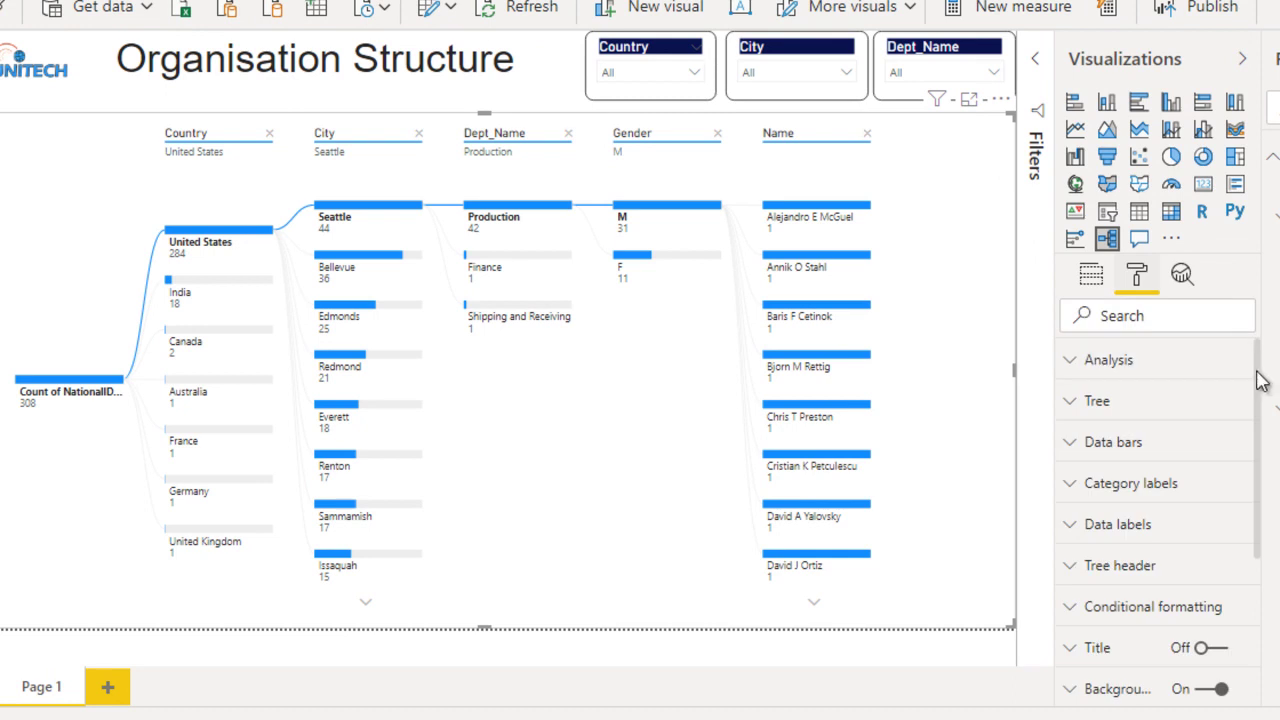
left_click_drag(1258, 386, 1250, 523)
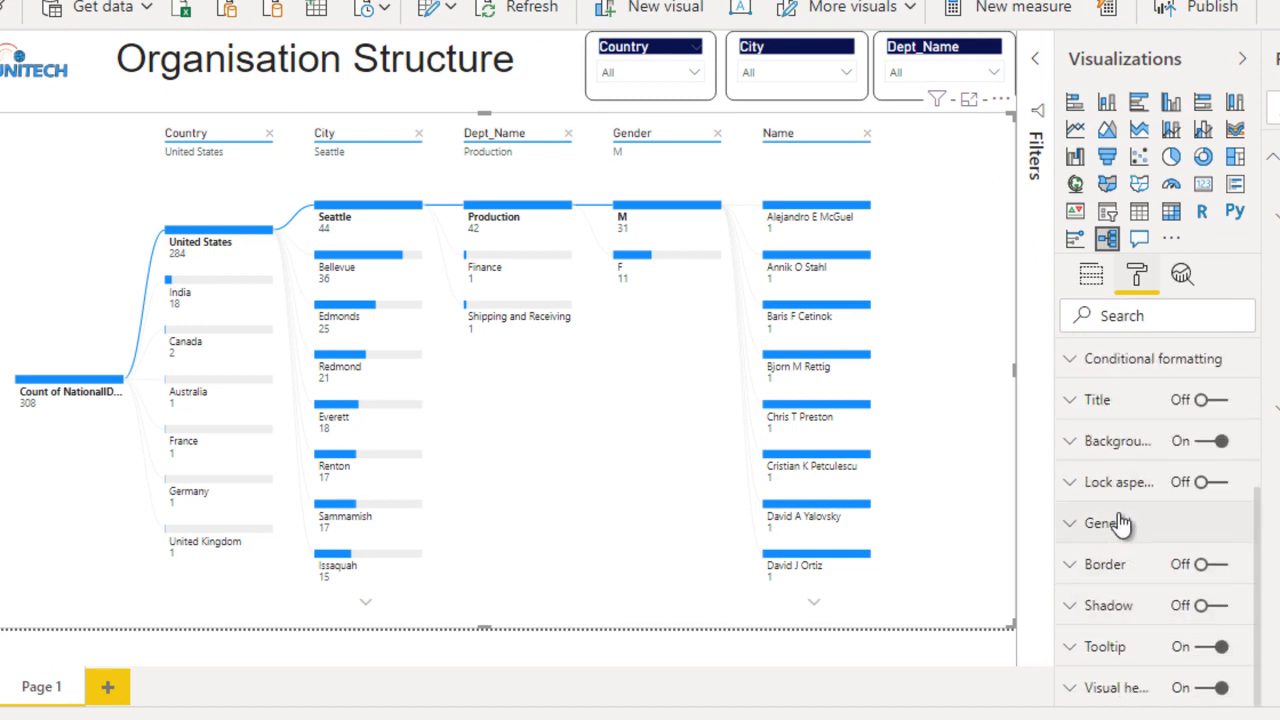
left_click(1108, 445)
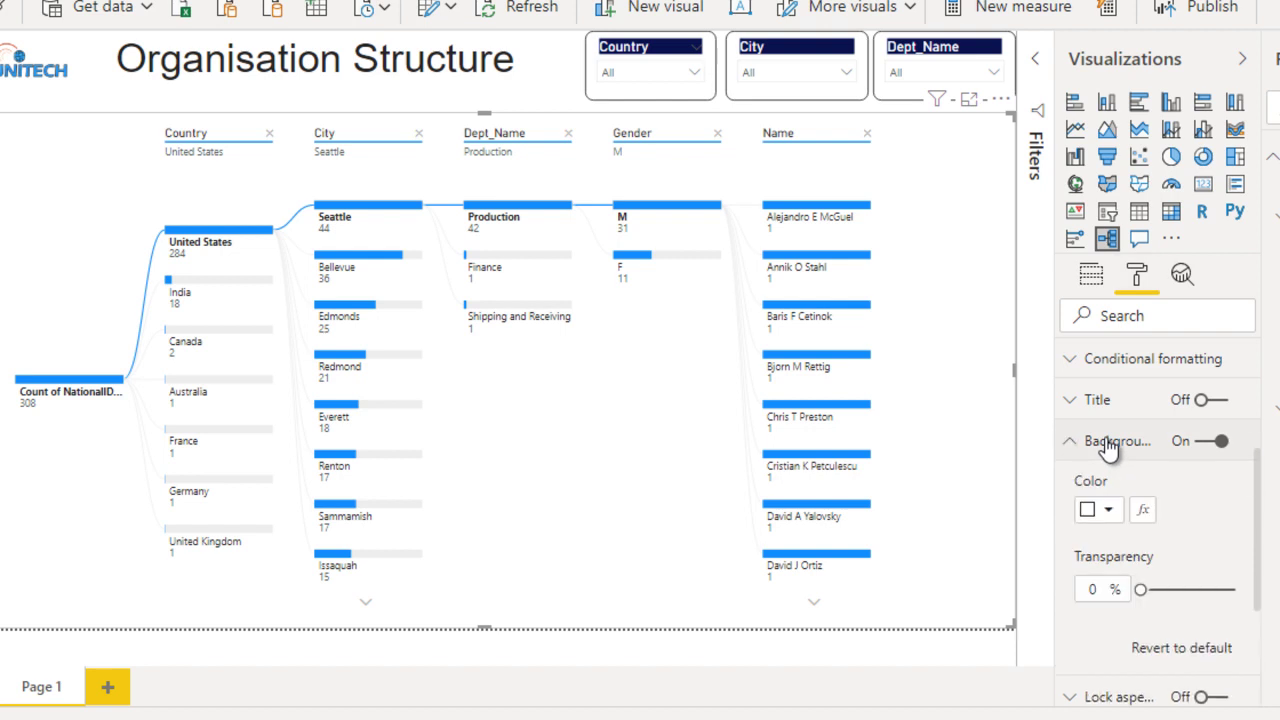
left_click(1108, 512)
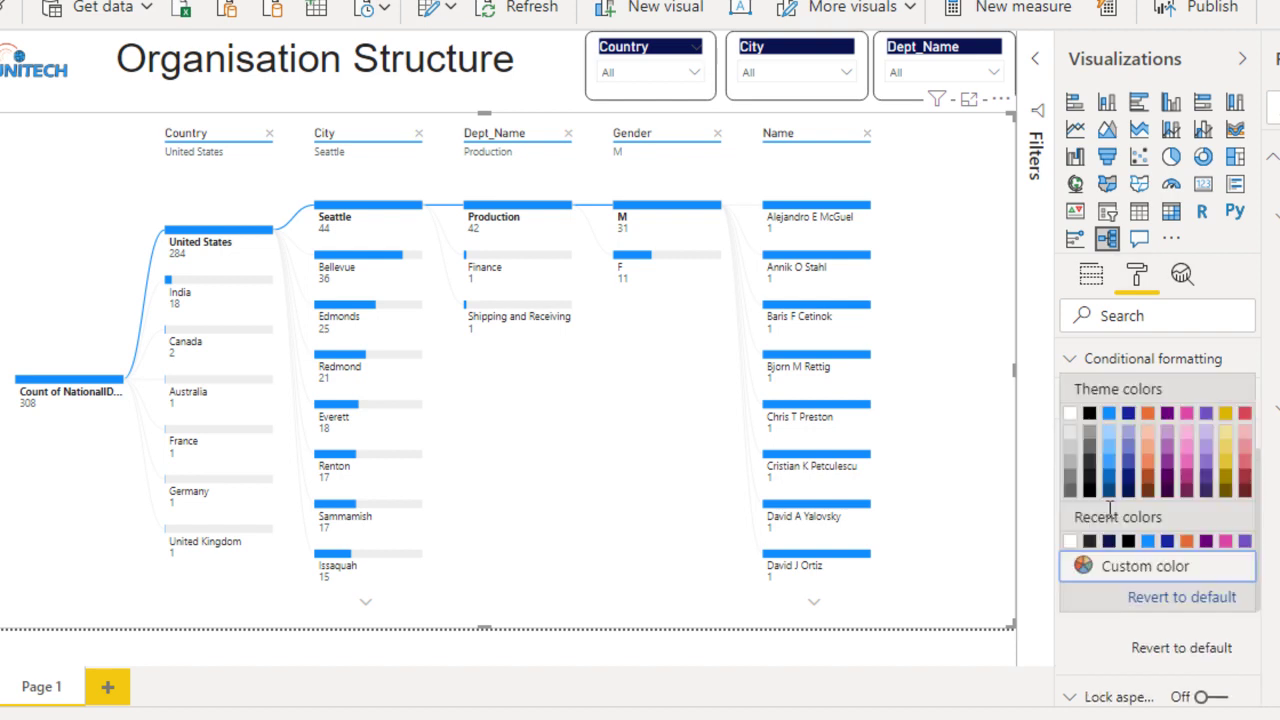
left_click(1071, 435)
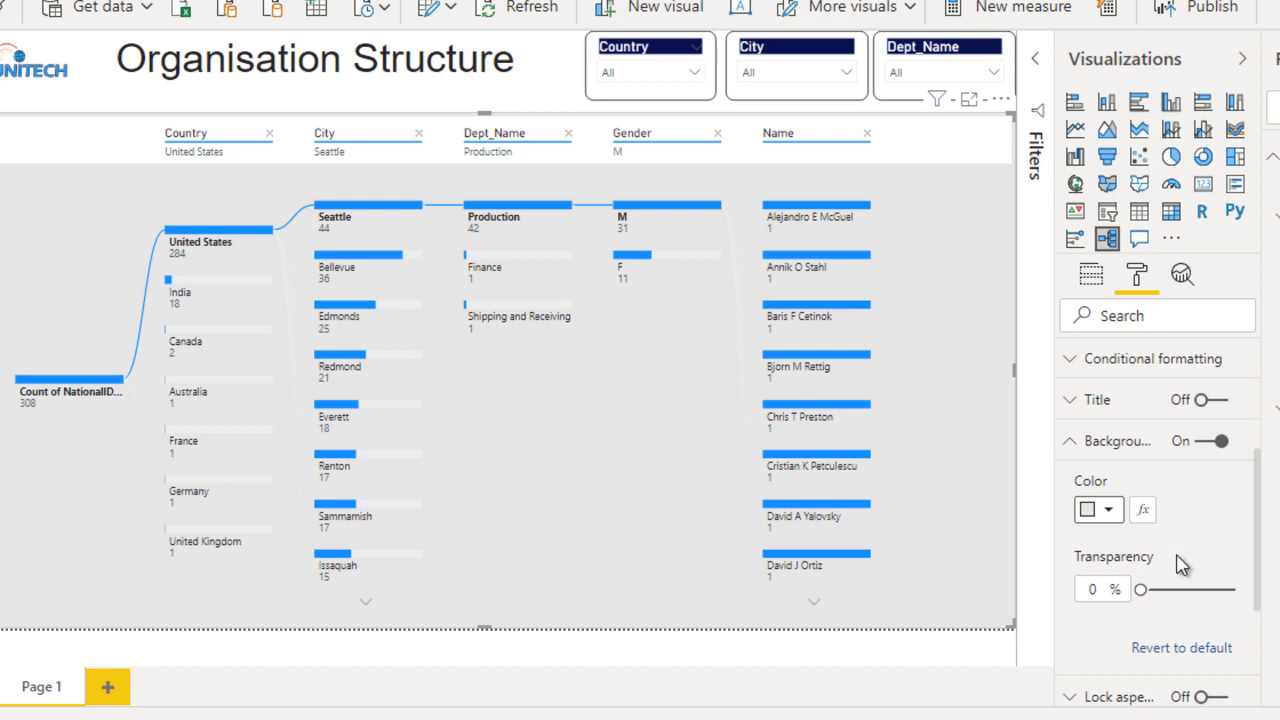
left_click_drag(1141, 589, 1172, 587)
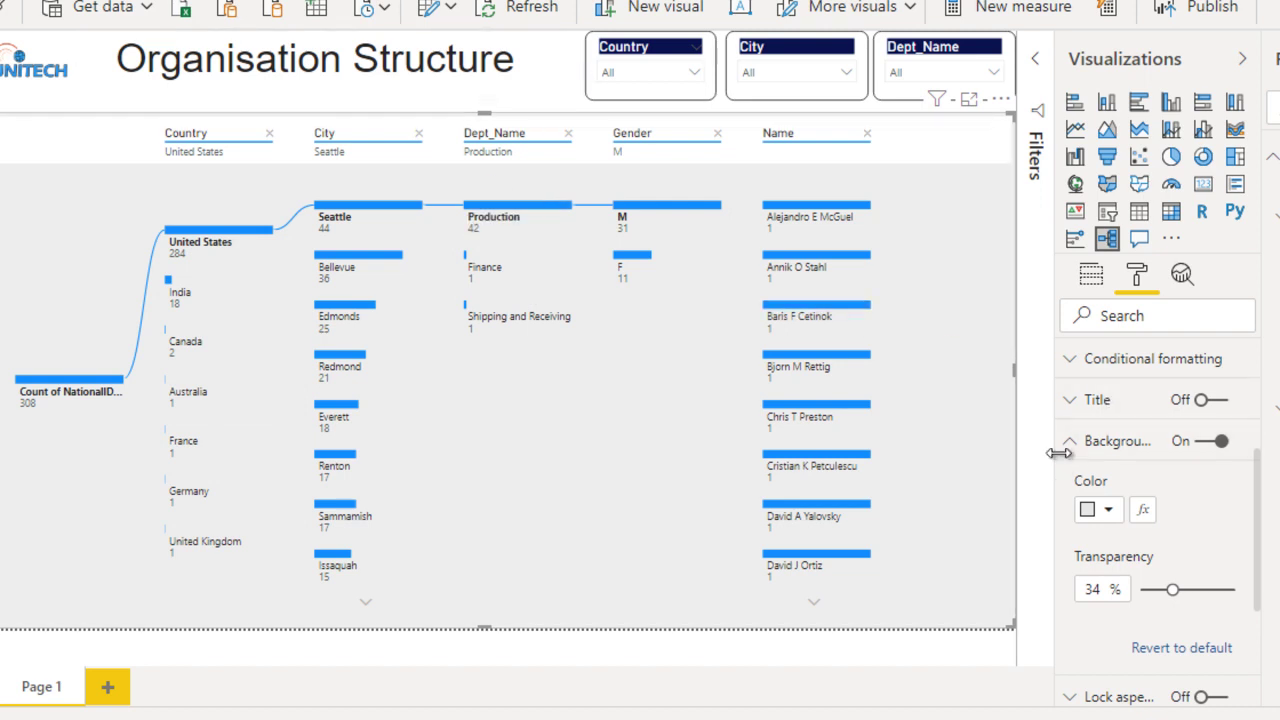
left_click(1104, 462)
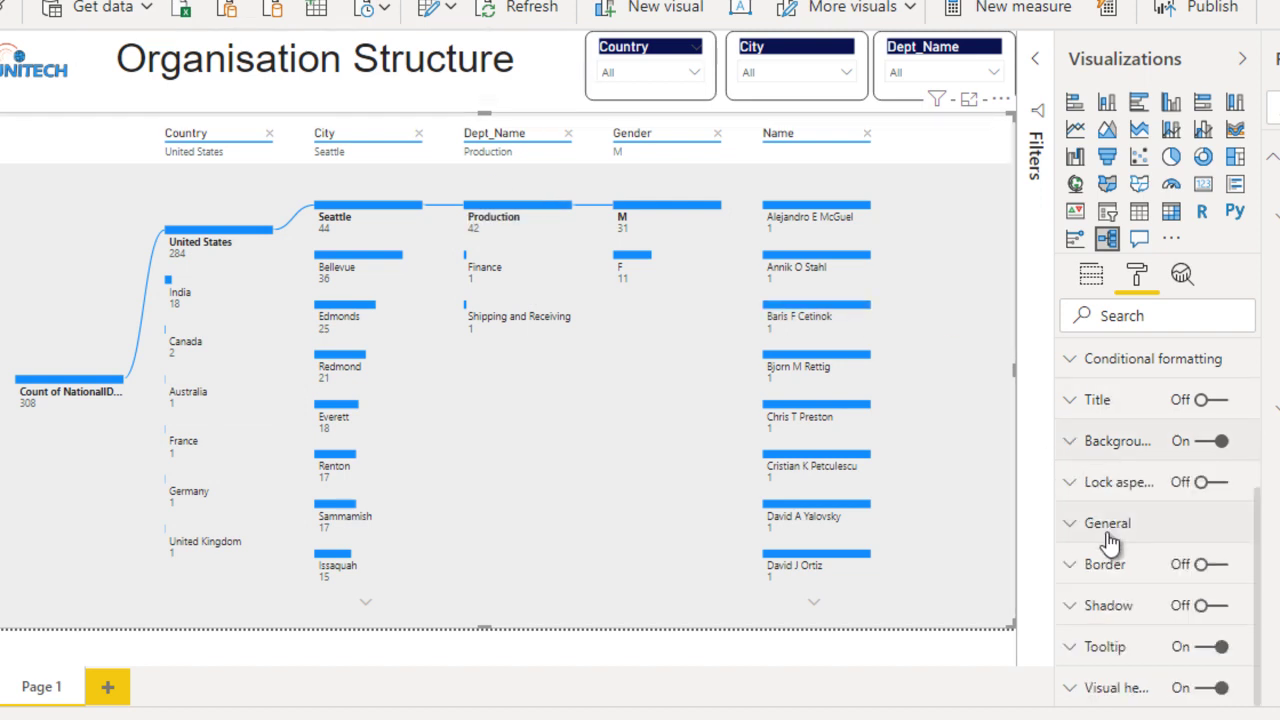
Step: Turn on the decomposition tree's border and round its corners to a radius of 11 px
left_click(1116, 566)
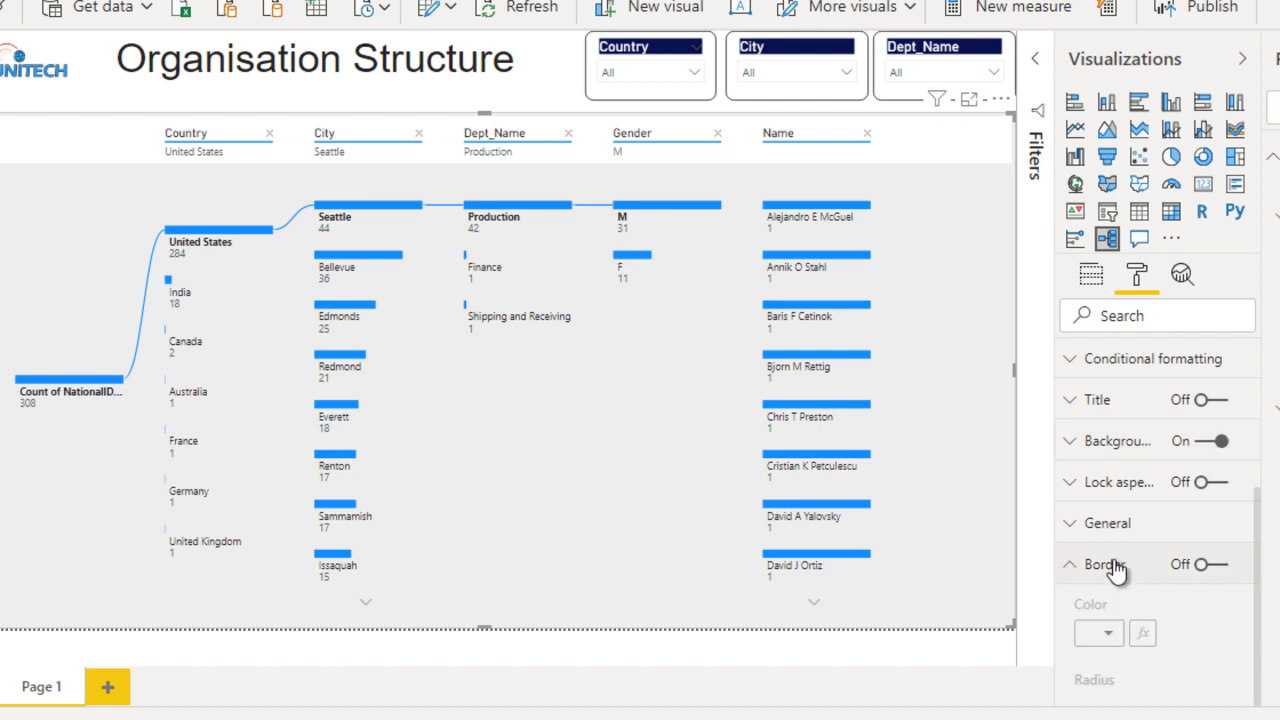
left_click(1203, 566)
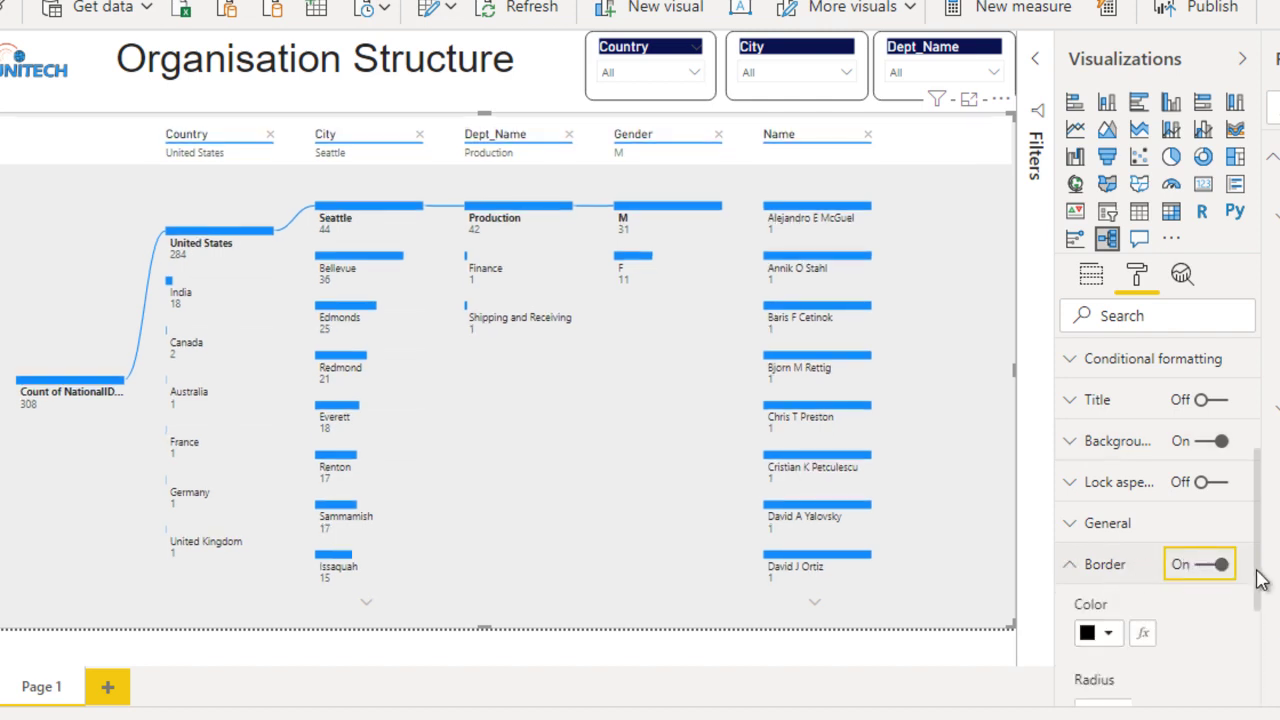
left_click_drag(1261, 574, 1260, 643)
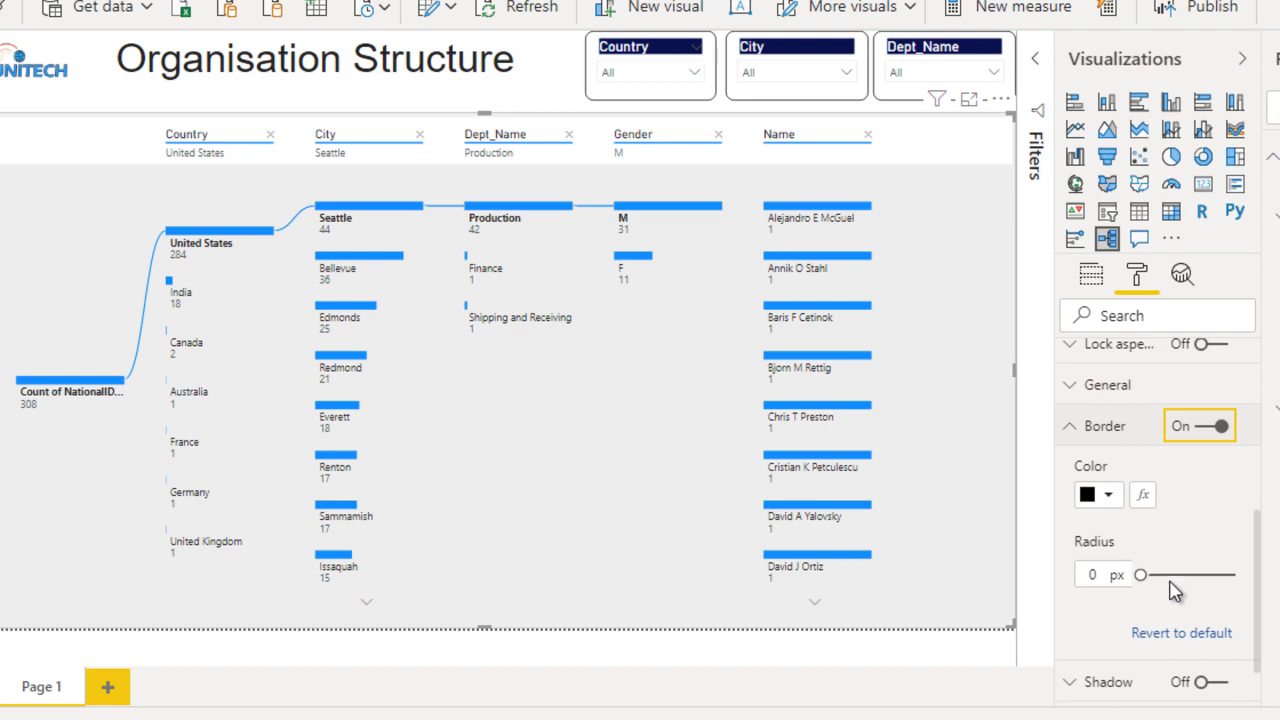
left_click_drag(1142, 575, 1175, 575)
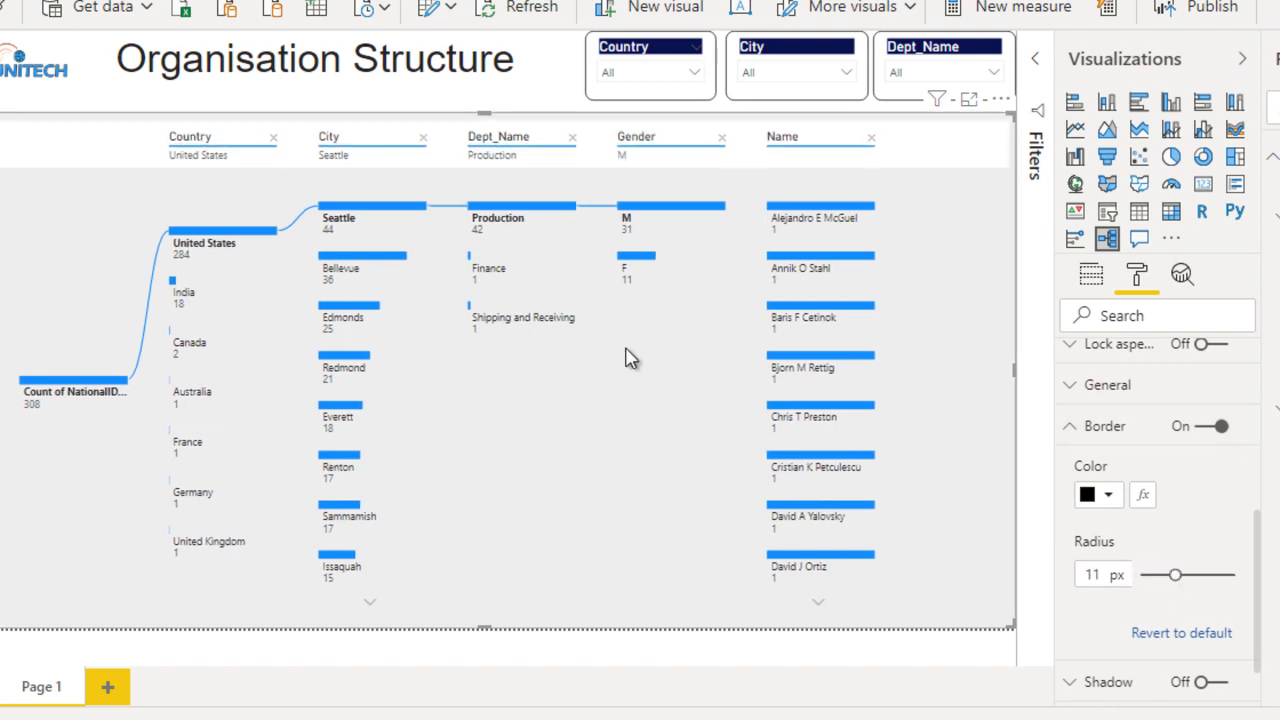
left_click(575, 110)
left_click(575, 115)
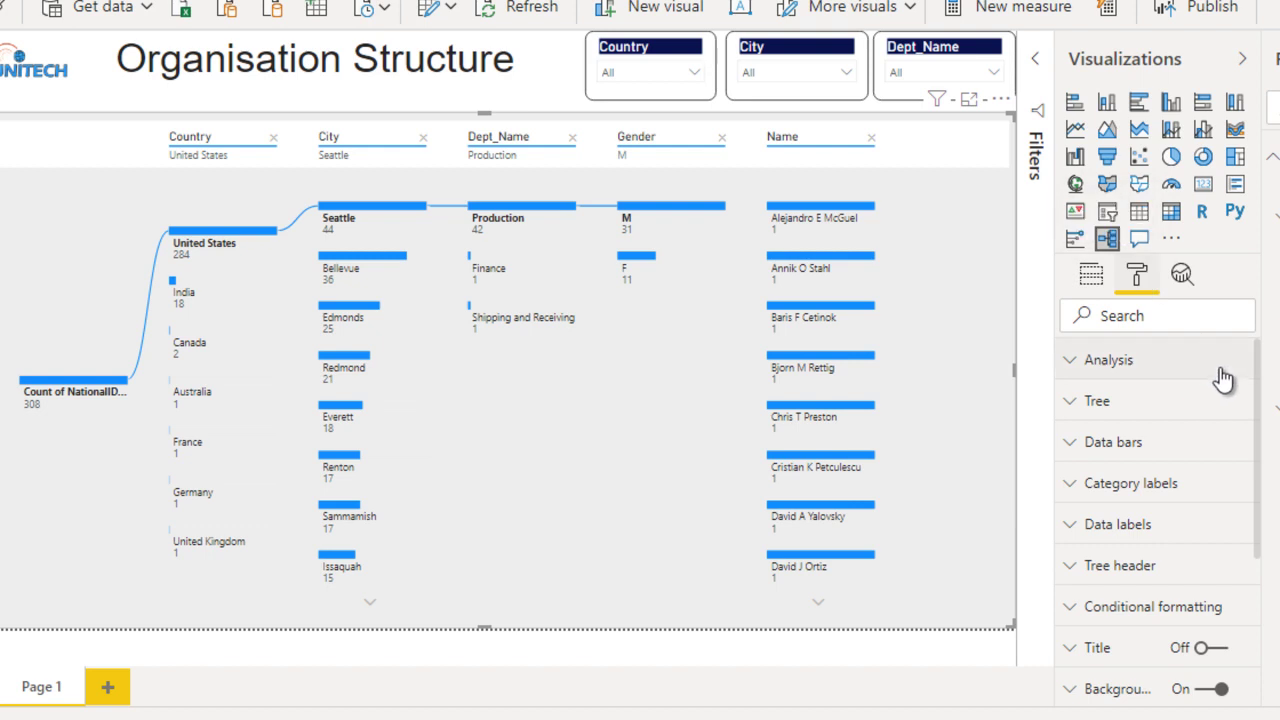
Step: Set the primary color of the decomposition tree's connectors to the custom orange #ff6600
left_click(1168, 404)
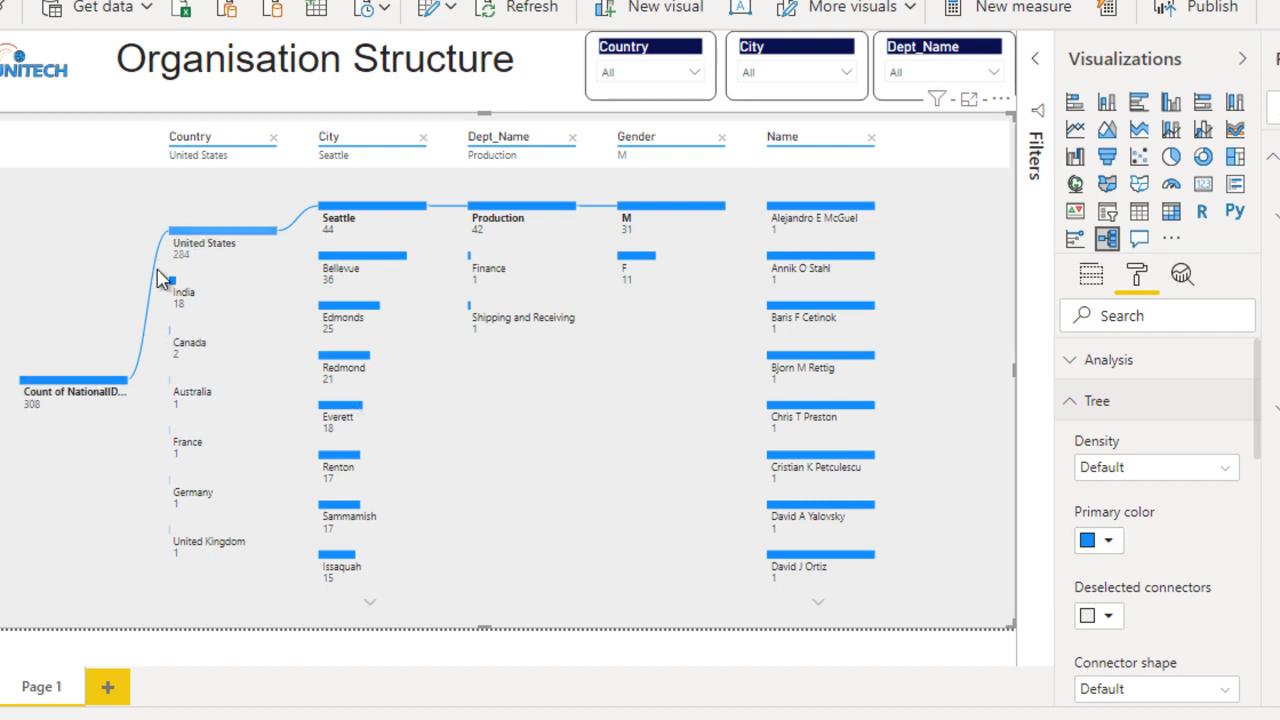
mouse_move(114, 398)
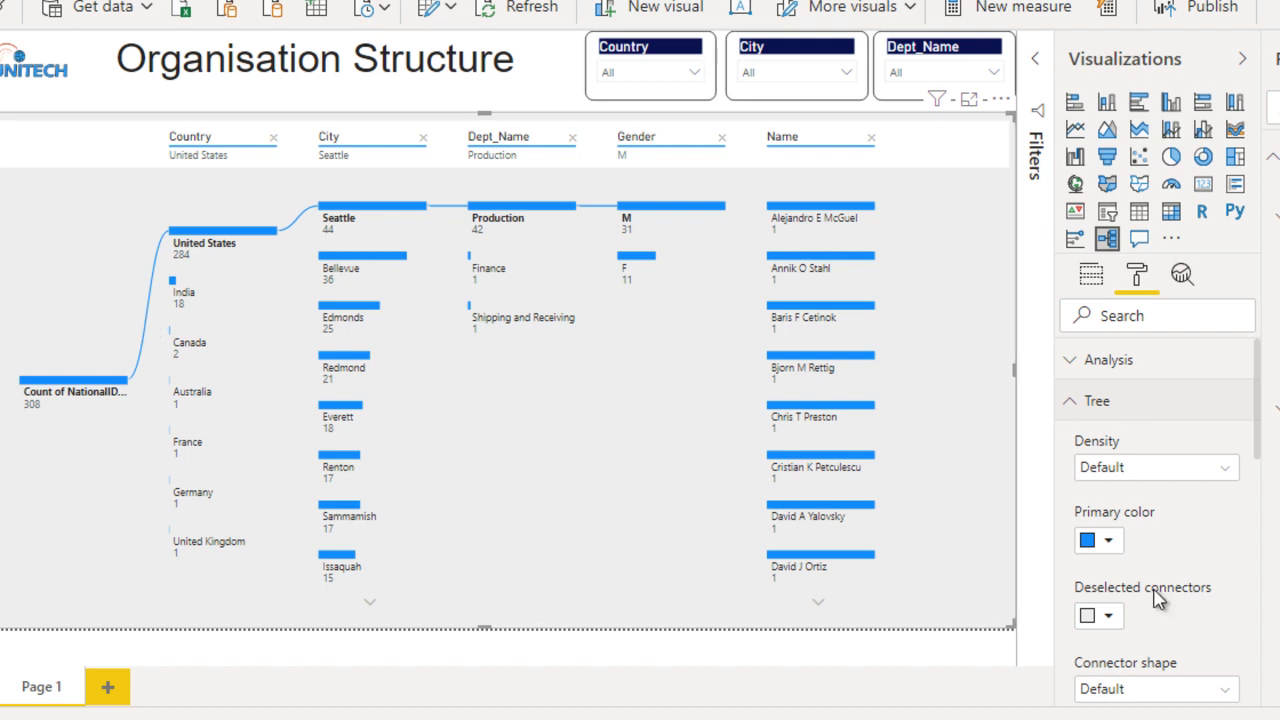
left_click(1110, 542)
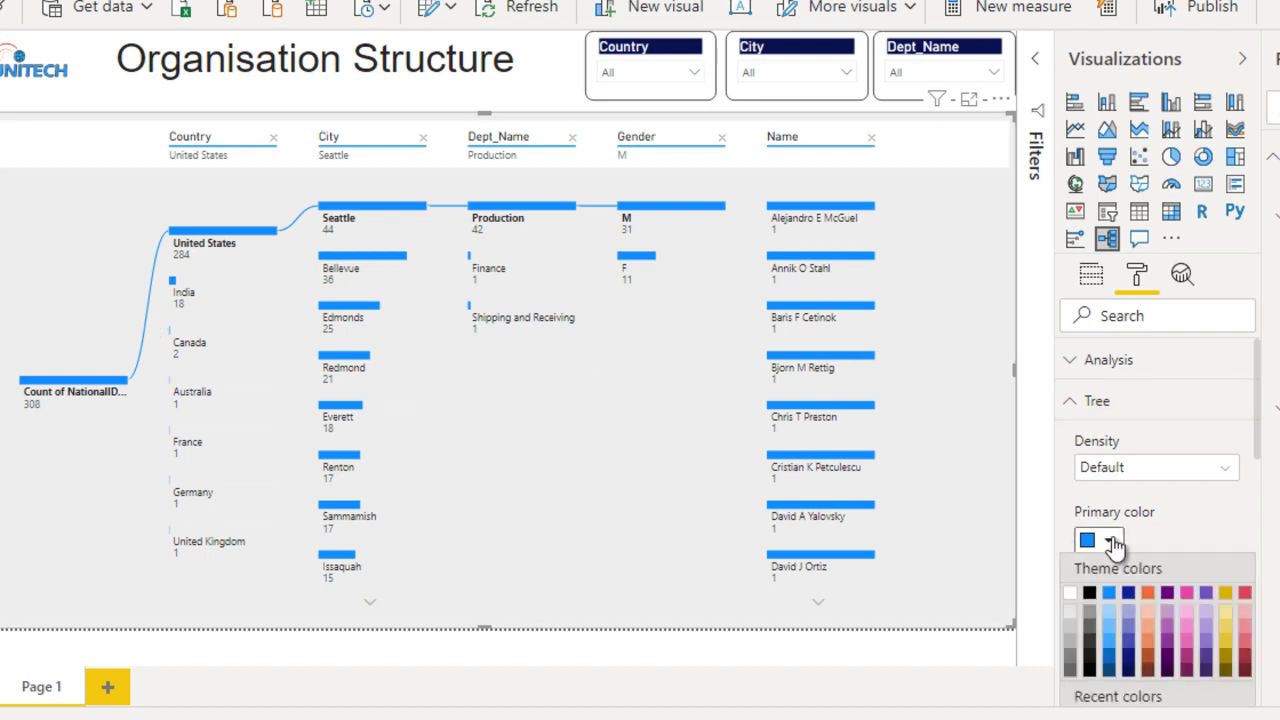
left_click(1113, 545)
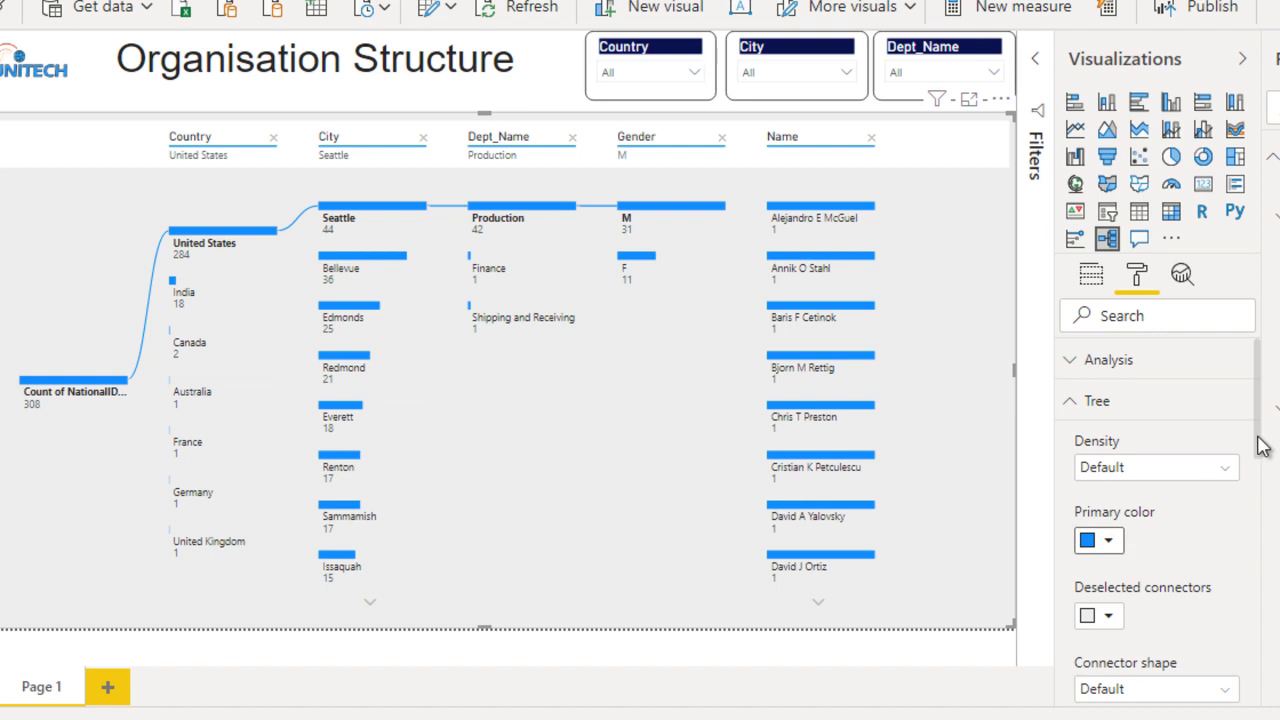
scroll(1260, 445, "down", 3)
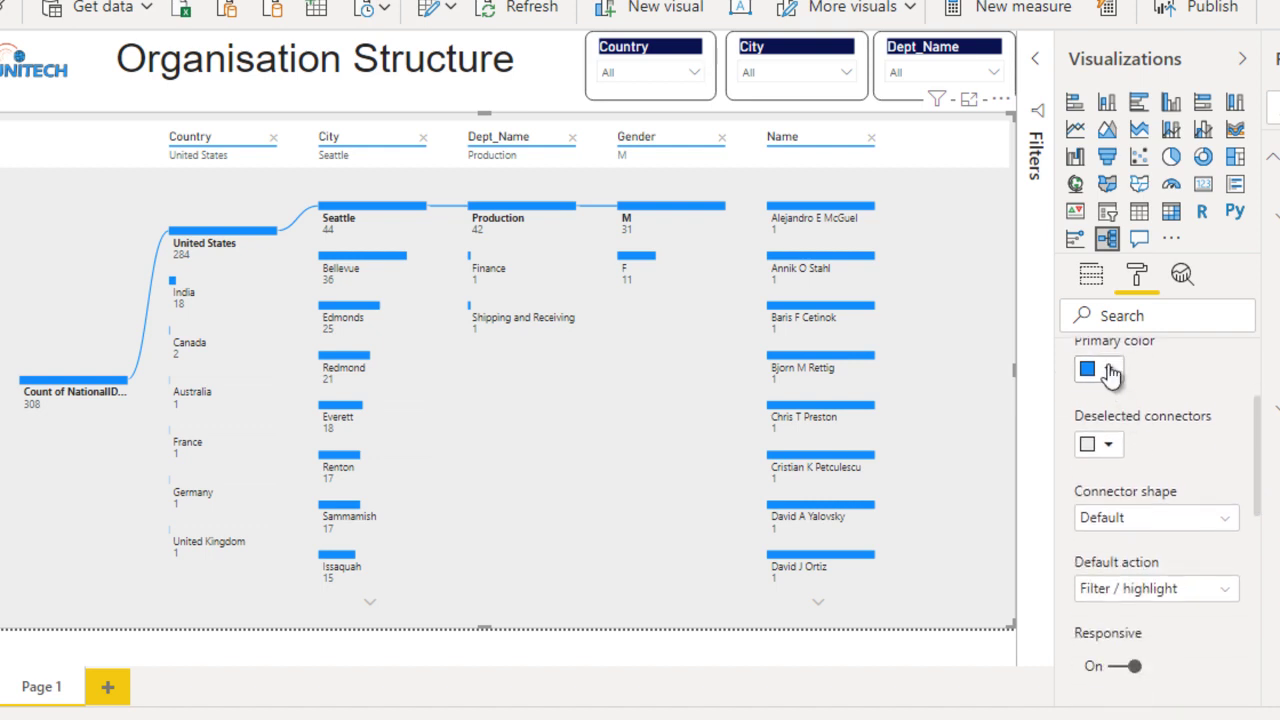
left_click(1110, 372)
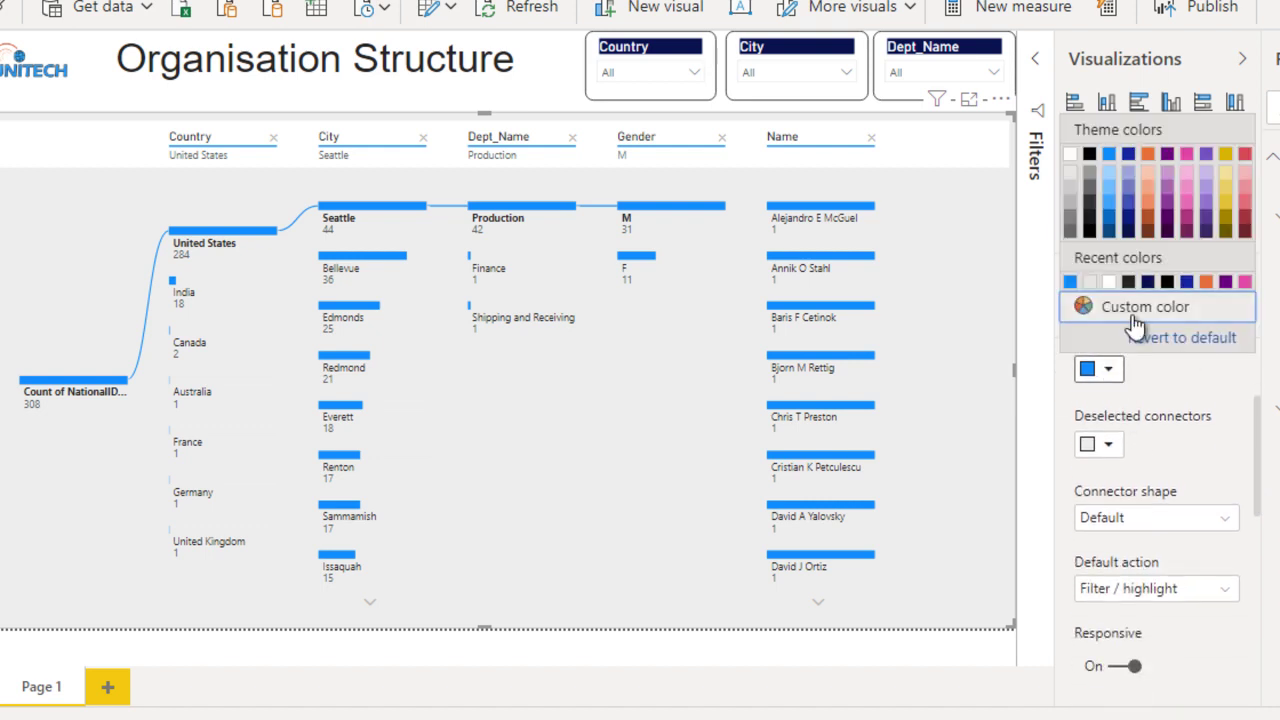
left_click(1133, 318)
double_click(1108, 338)
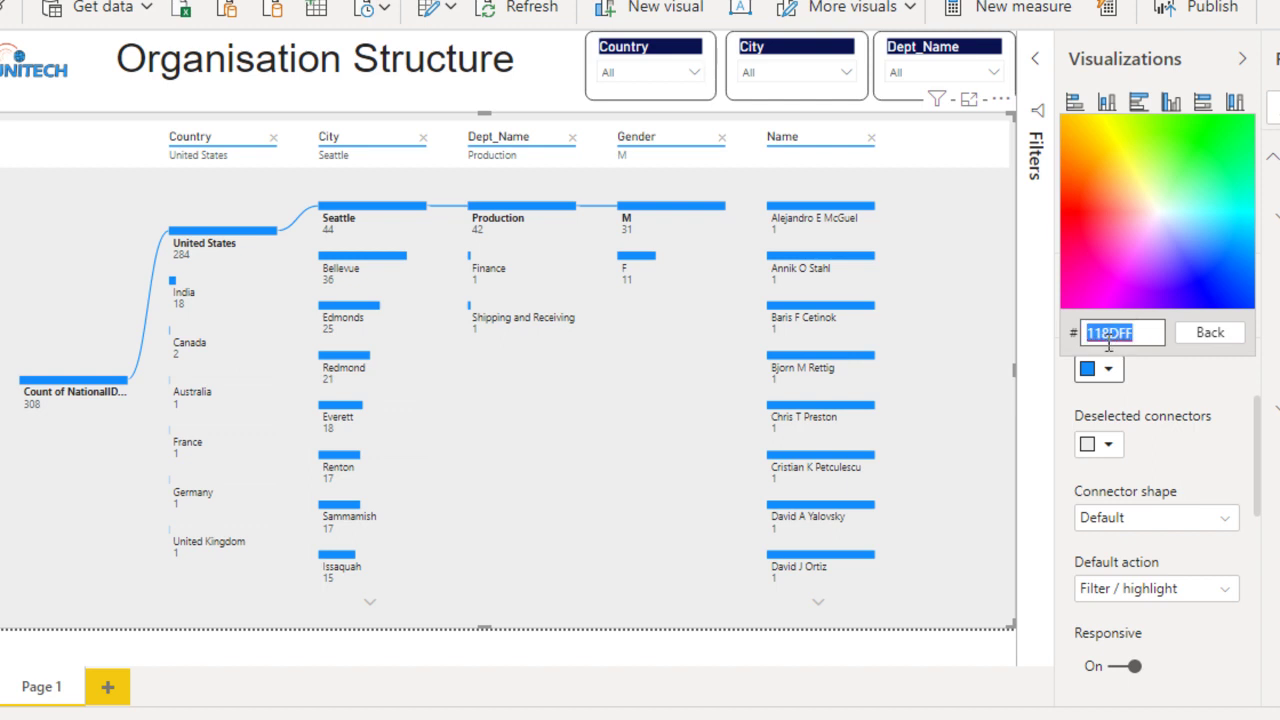
type("ff6600")
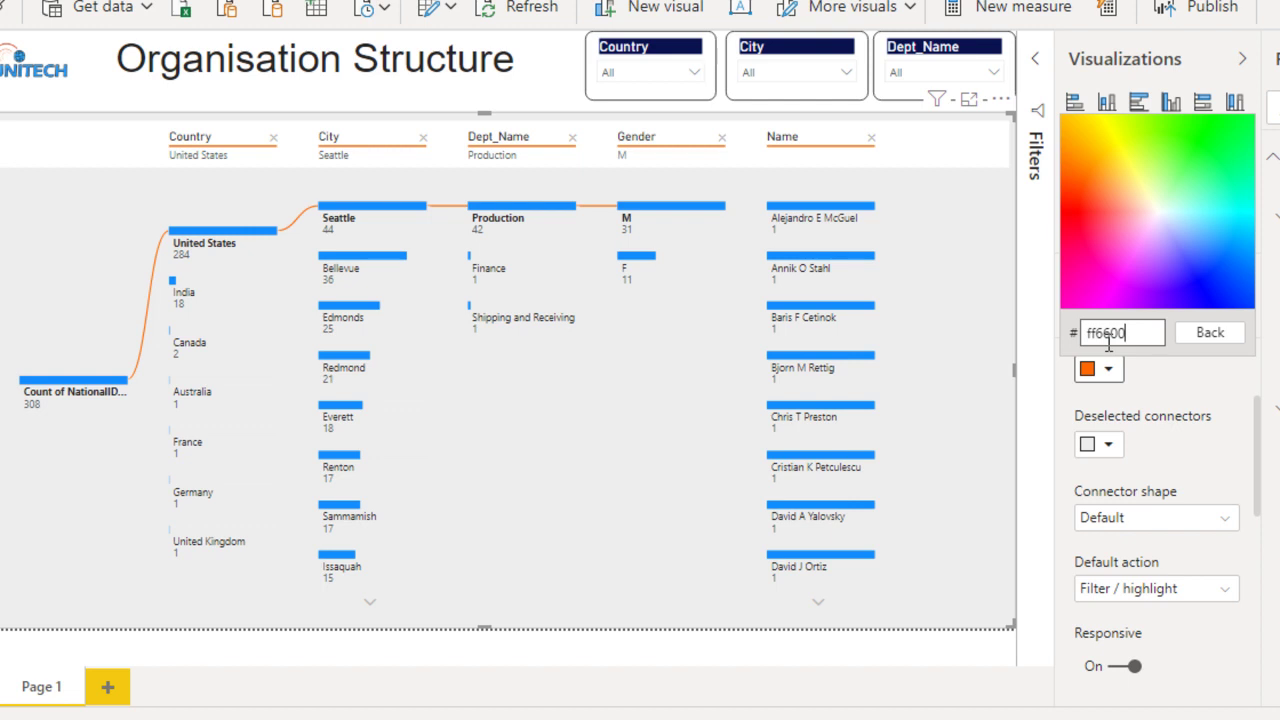
left_click(1203, 340)
left_click(1197, 377)
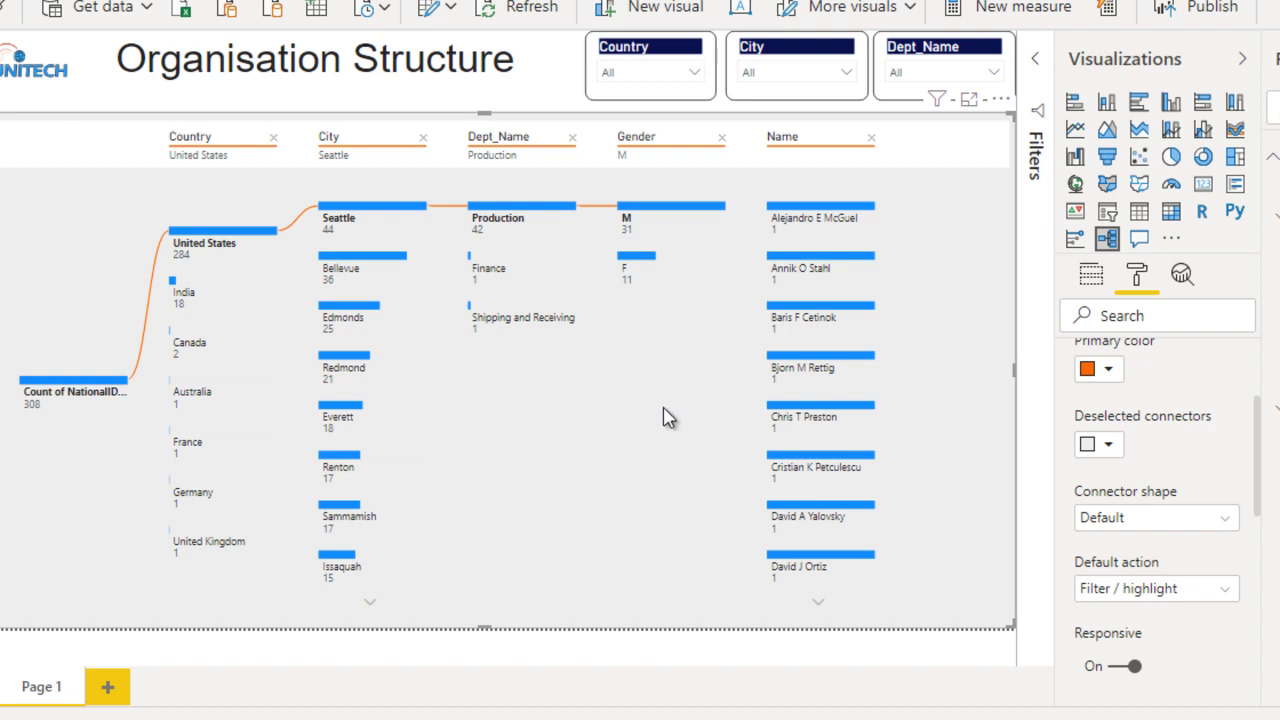
Step: Recolor the tree's deselected connectors, trying black first and settling on a medium gray
left_click(1116, 450)
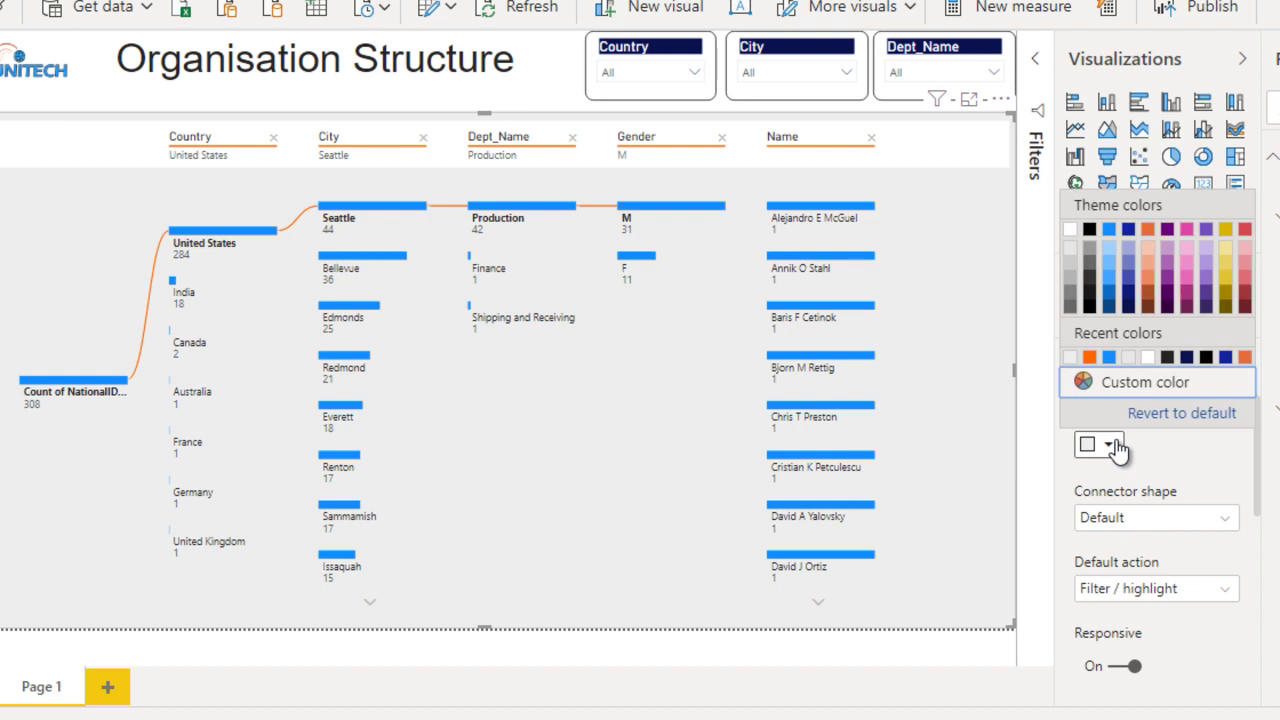
left_click(1089, 230)
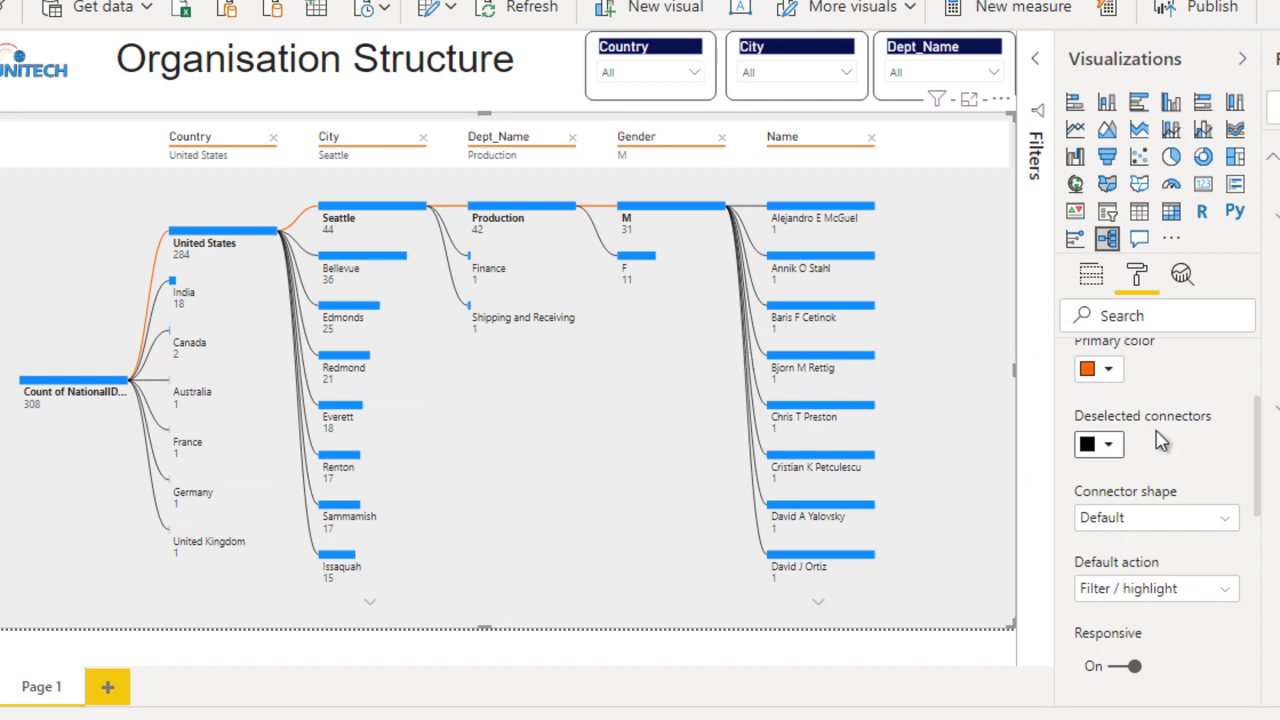
left_click(1108, 445)
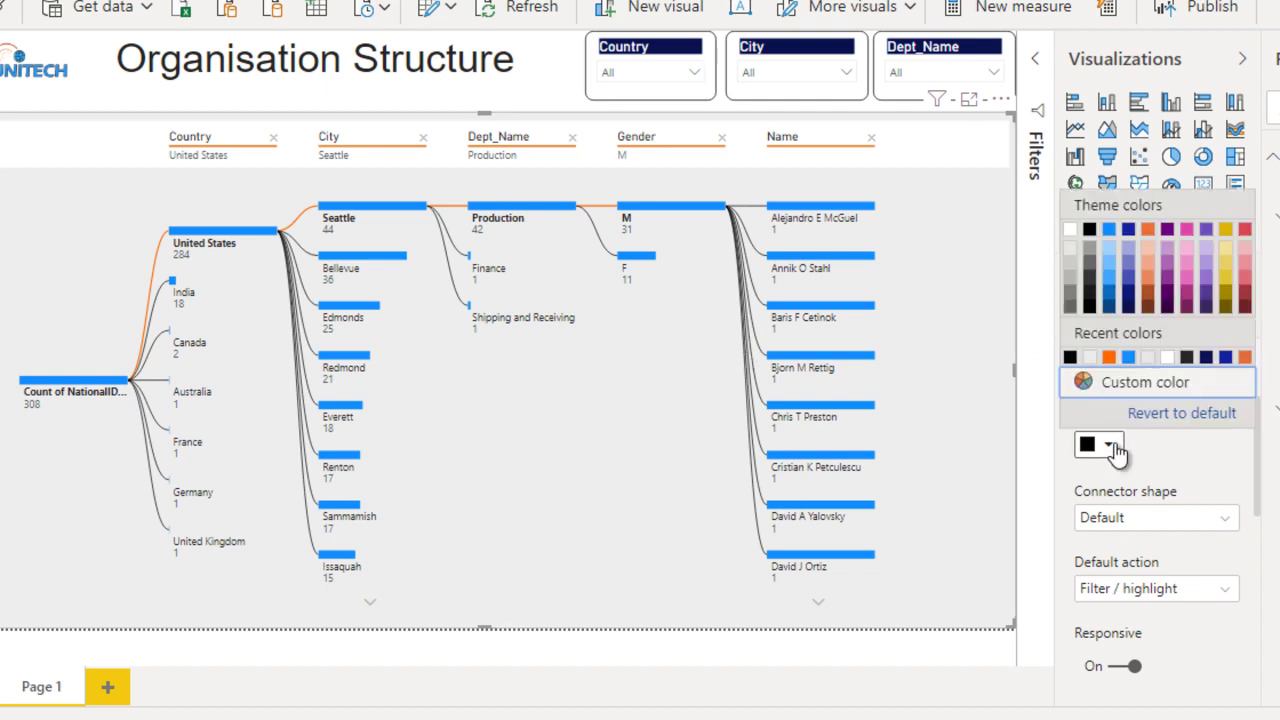
left_click(1091, 256)
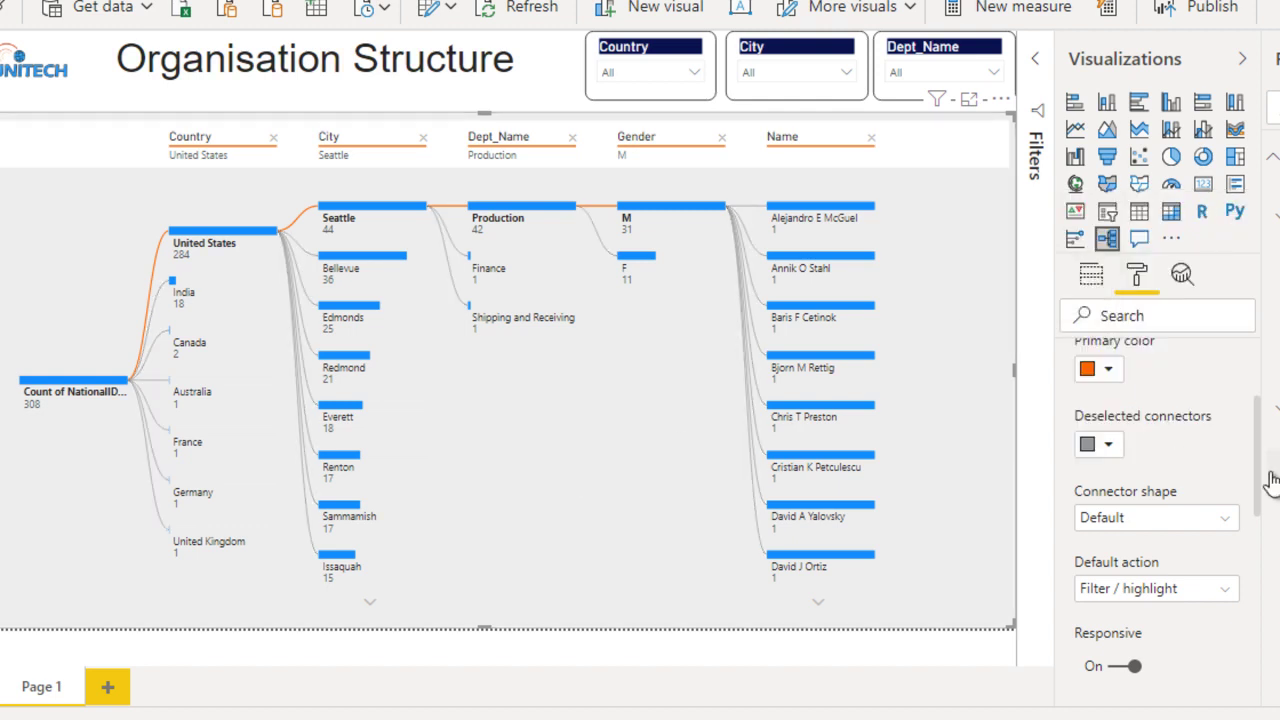
Step: Set the positive data bars of the decomposition tree to the recently used orange
left_click_drag(1259, 481, 1259, 612)
left_click(1179, 375)
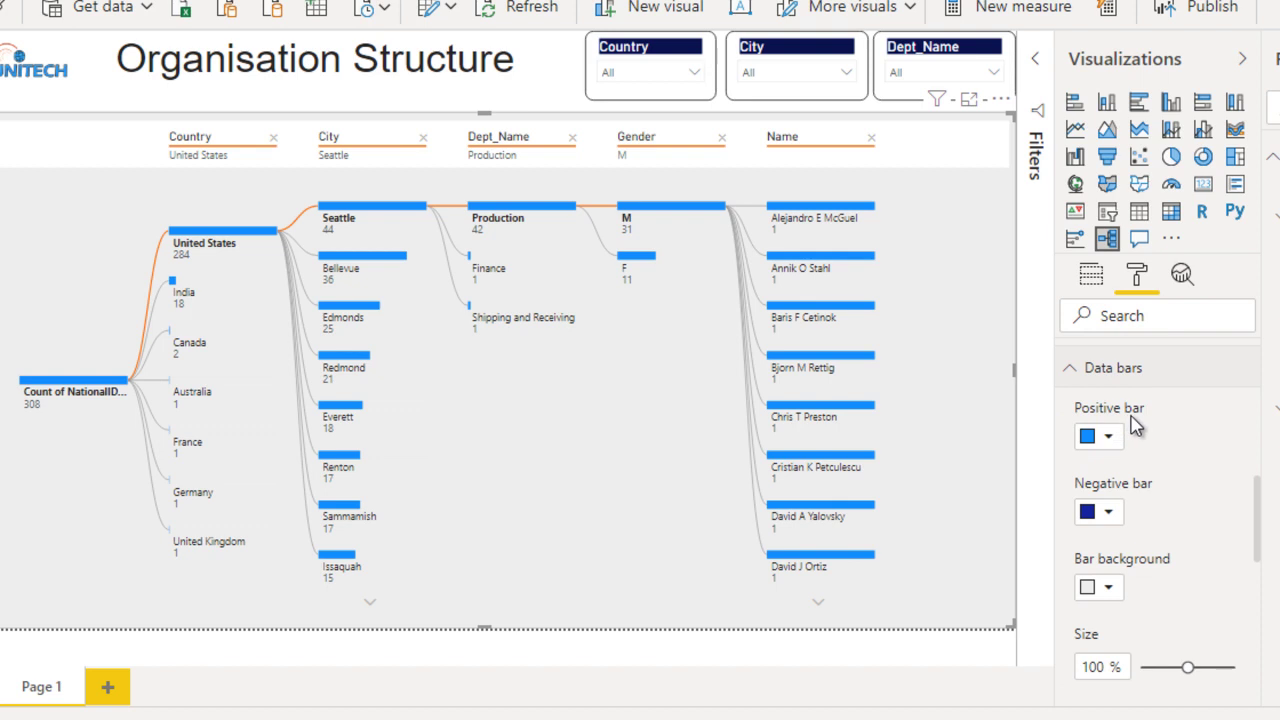
left_click(1110, 438)
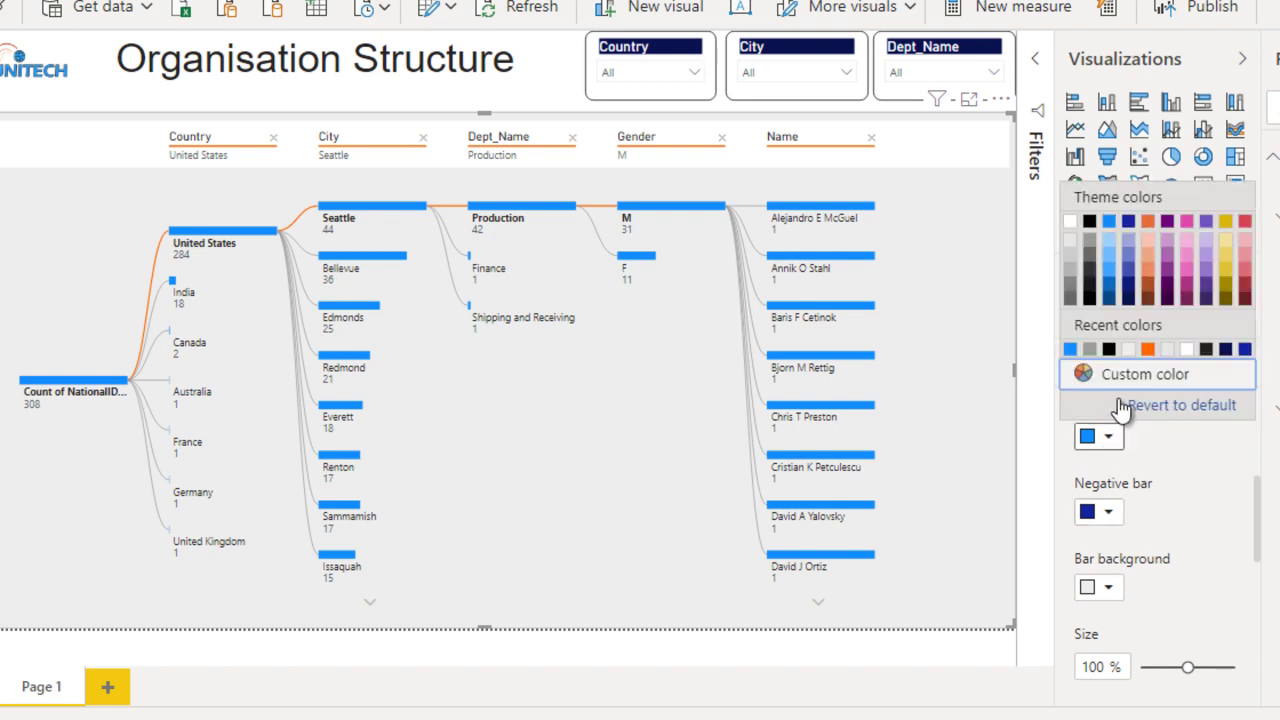
left_click(1147, 350)
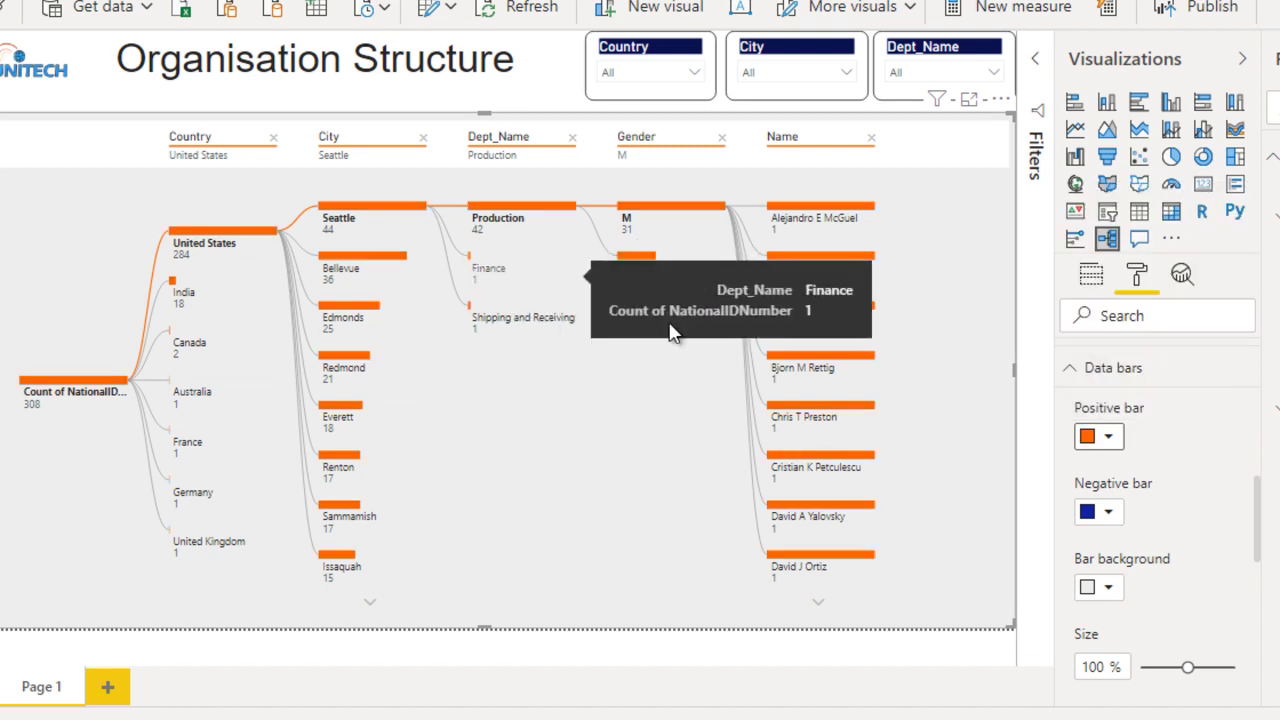
Step: Set the decomposition tree's category labels to the Arial font at 11 pt
left_click(1108, 513)
left_click(1112, 515)
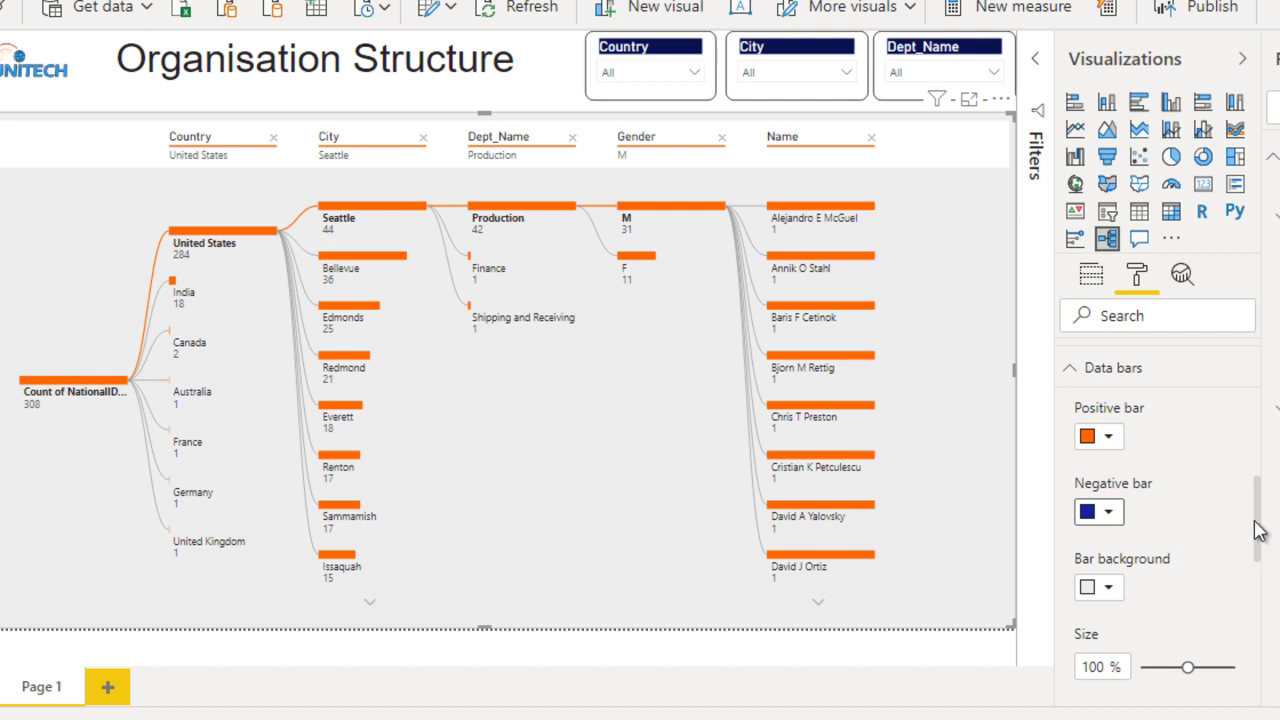
left_click_drag(1258, 530, 1260, 634)
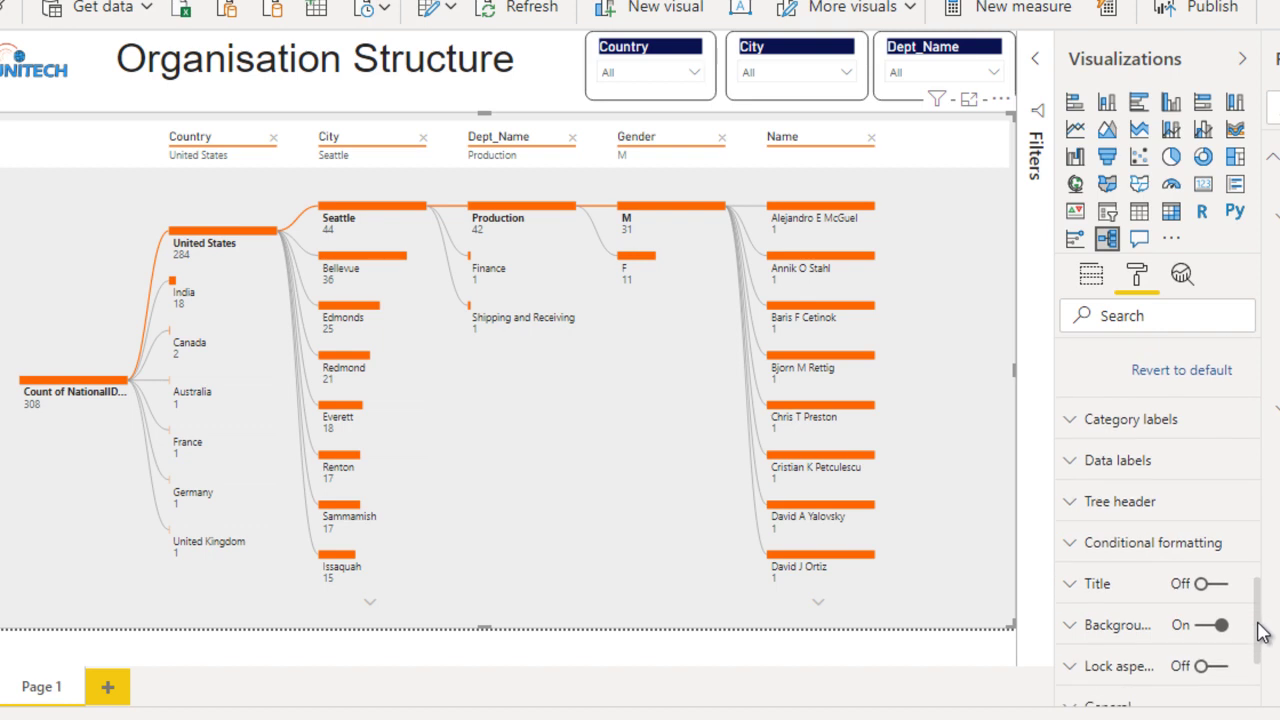
left_click(1183, 438)
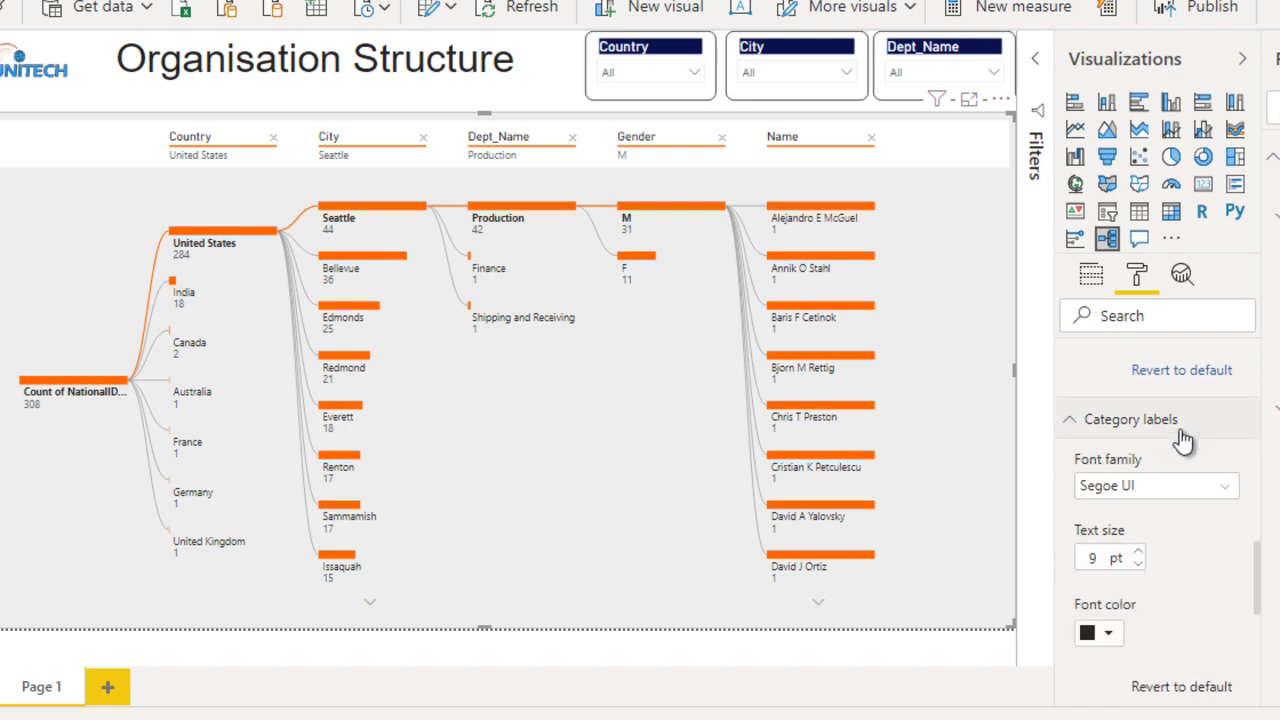
left_click(1183, 441)
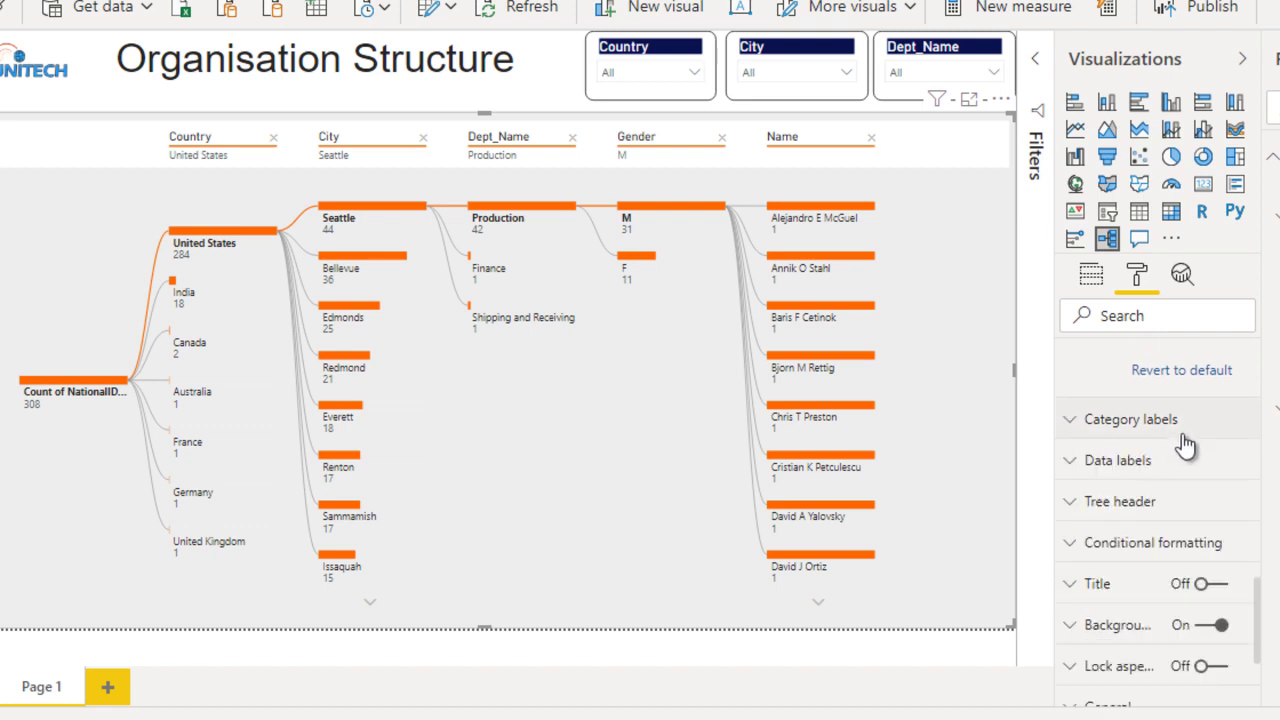
left_click(1184, 440)
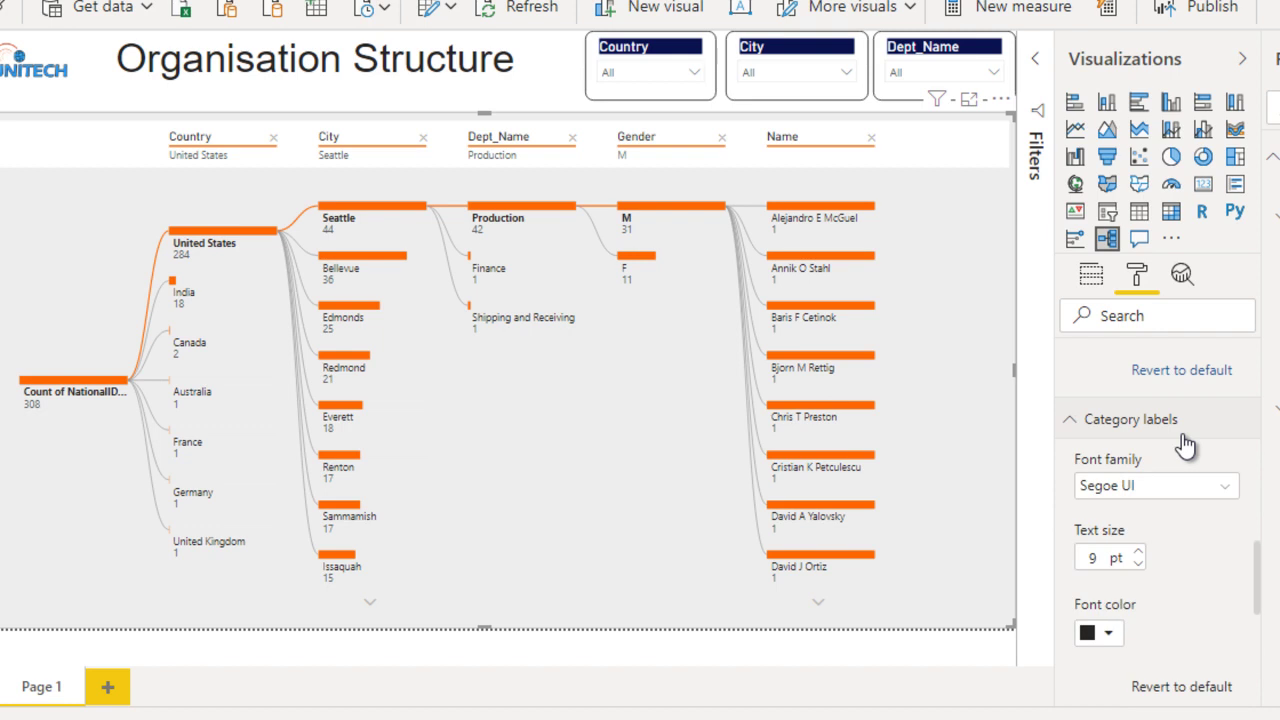
left_click(1161, 490)
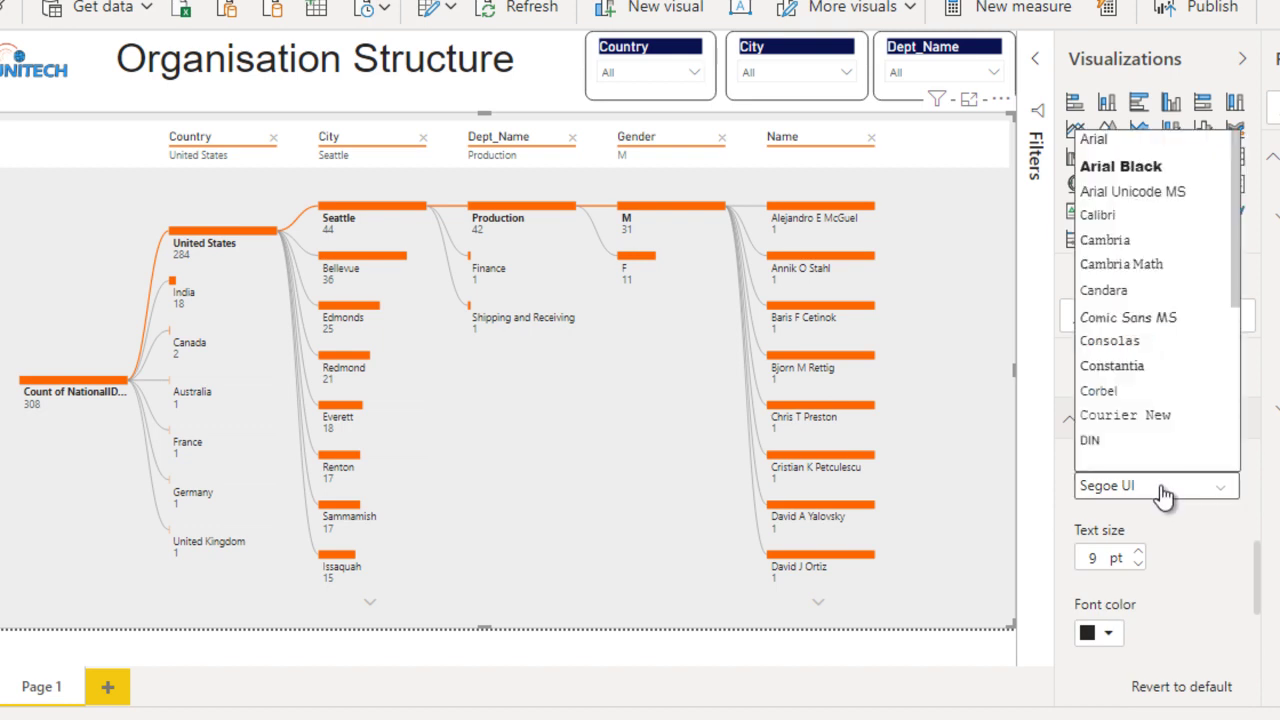
left_click(1138, 148)
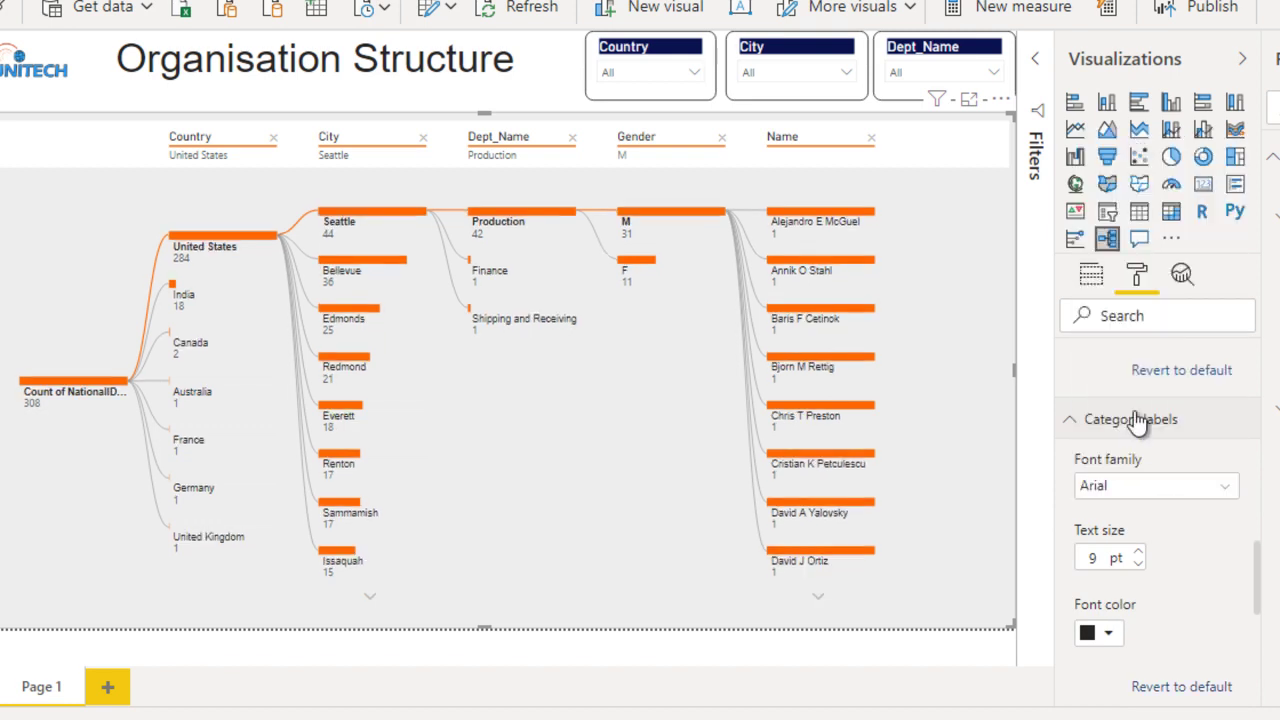
left_click(1139, 553)
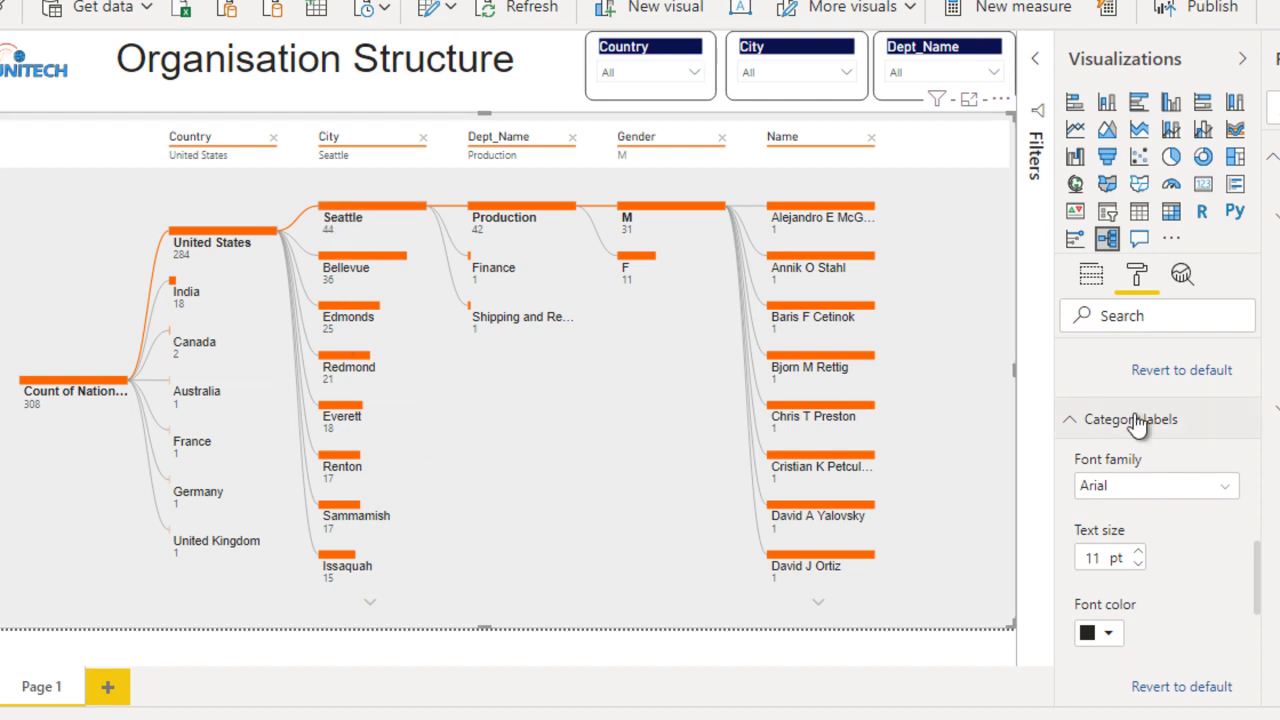
left_click(1104, 432)
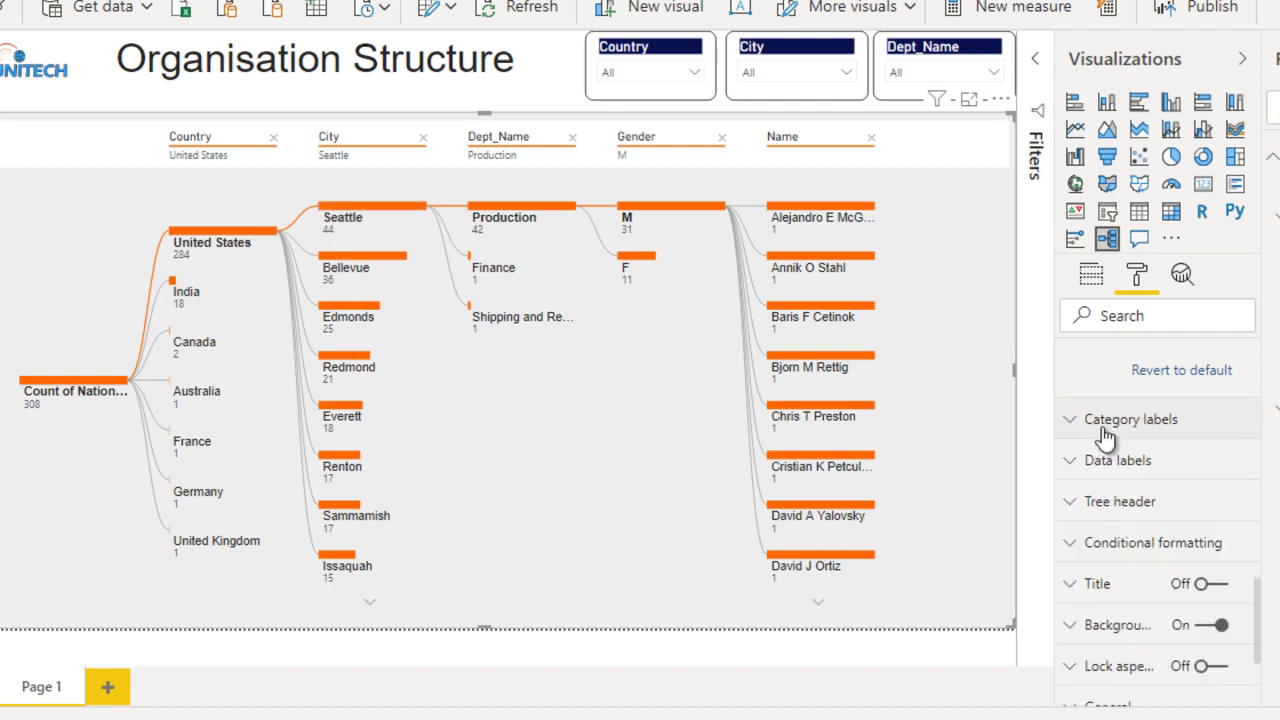
Step: Set the text size of the decomposition tree's data labels to 10 pt, trying 11 pt first
left_click(1179, 478)
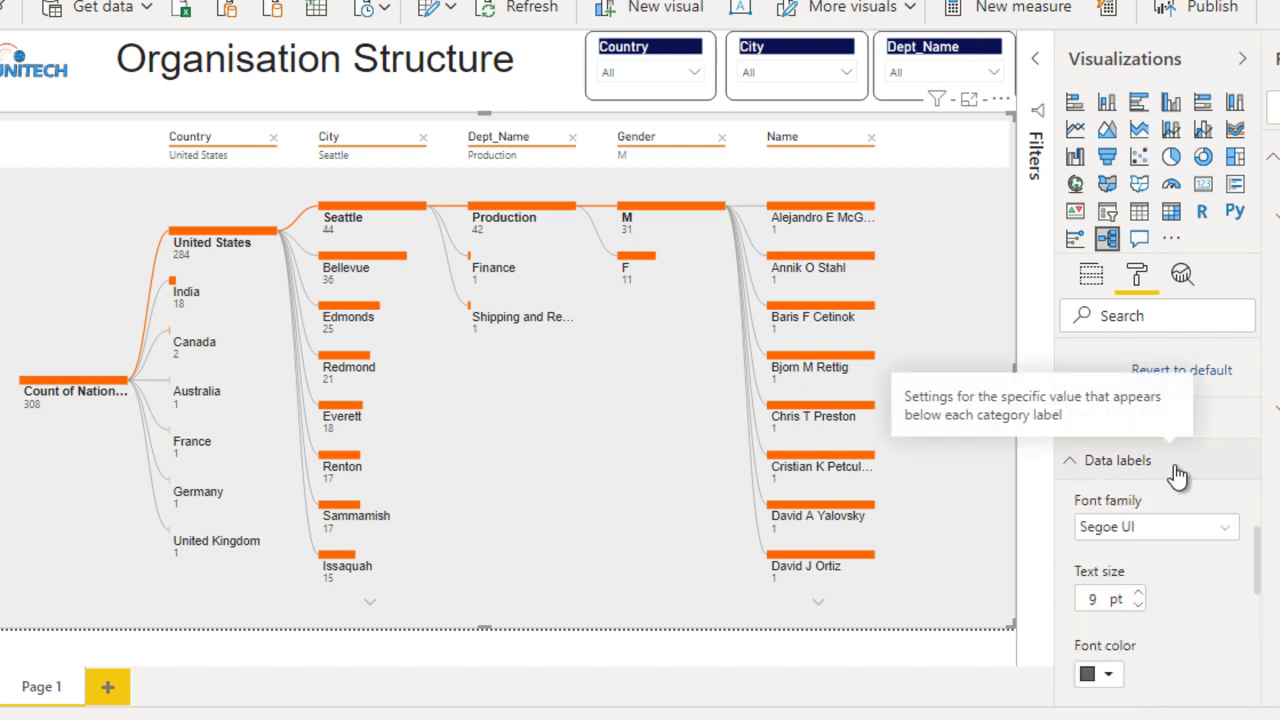
left_click_drag(1262, 548, 1260, 586)
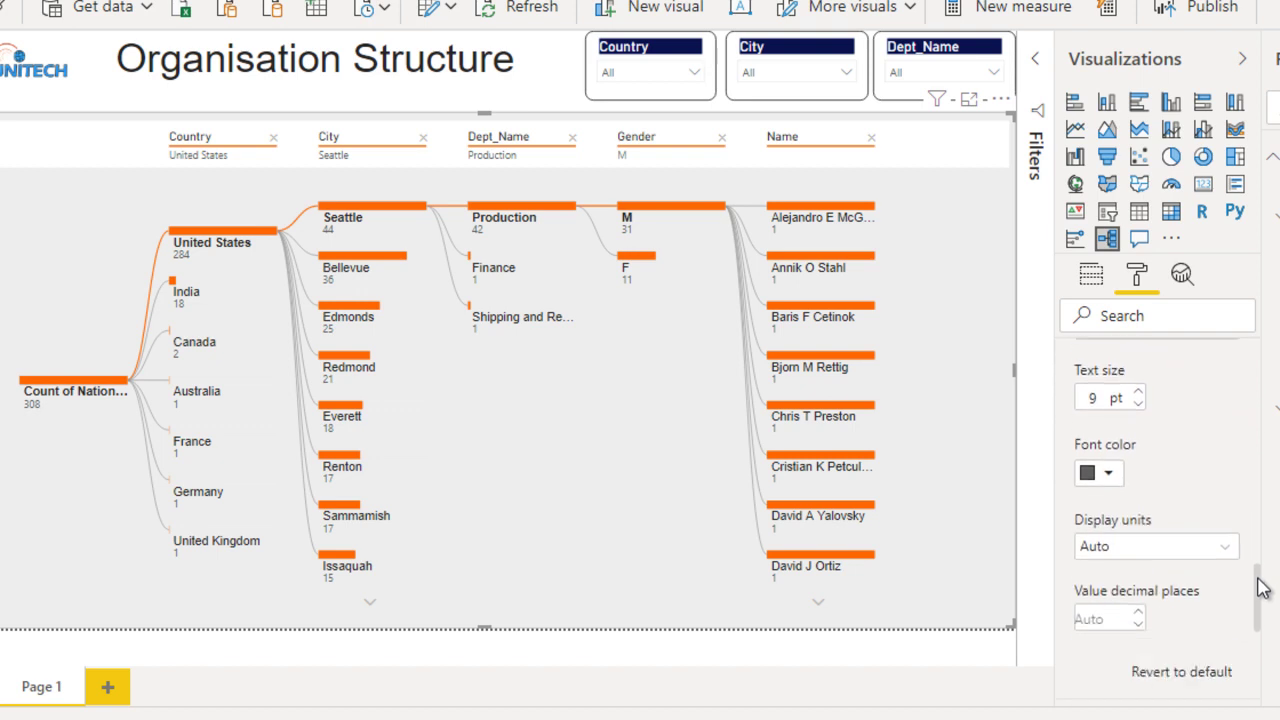
left_click(1138, 386)
left_click(1138, 386)
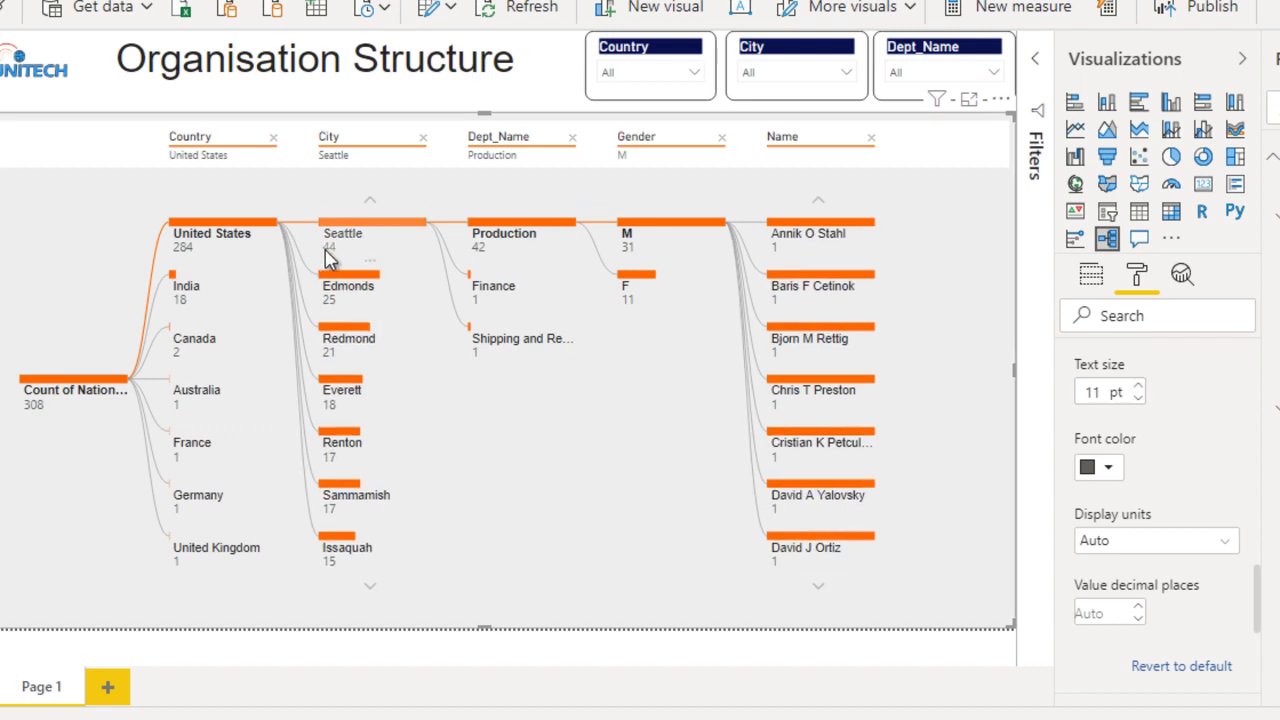
left_click(1138, 387)
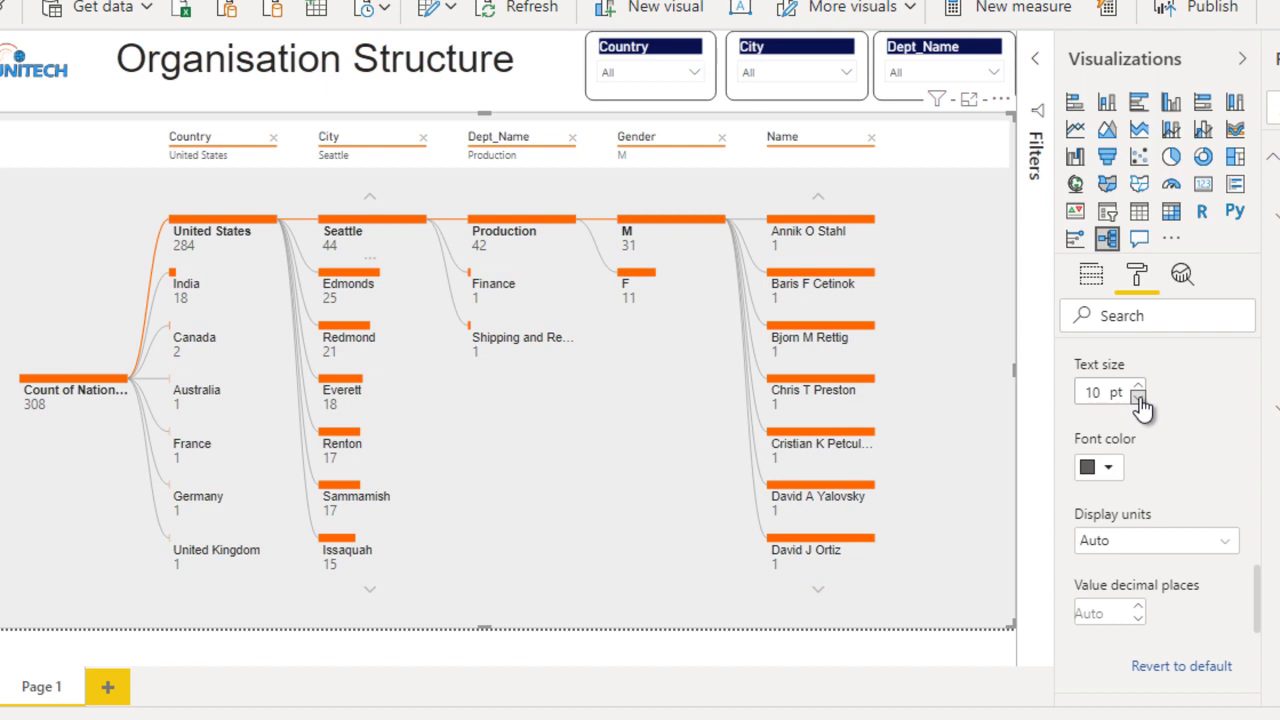
left_click(1138, 398)
left_click(1138, 398)
left_click(1138, 387)
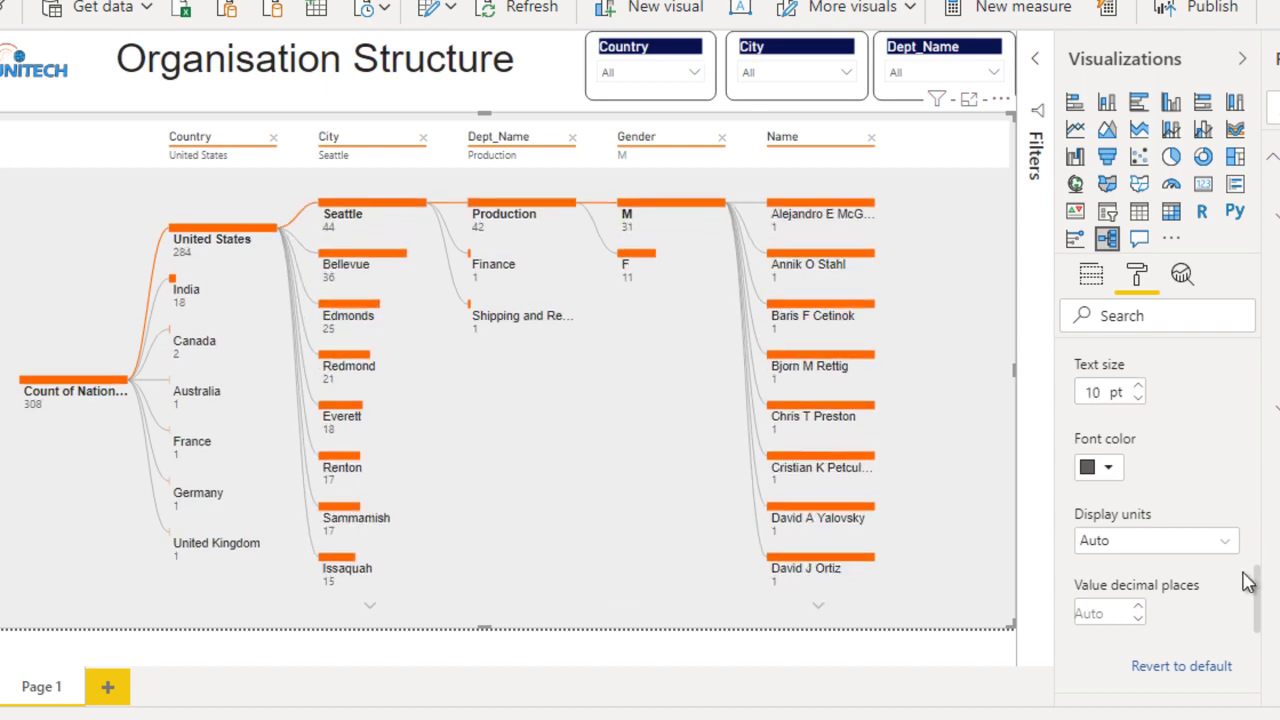
Step: Recolor the tree header's background, trying a light blue-violet first and settling on light yellow
left_click_drag(1262, 596, 1267, 662)
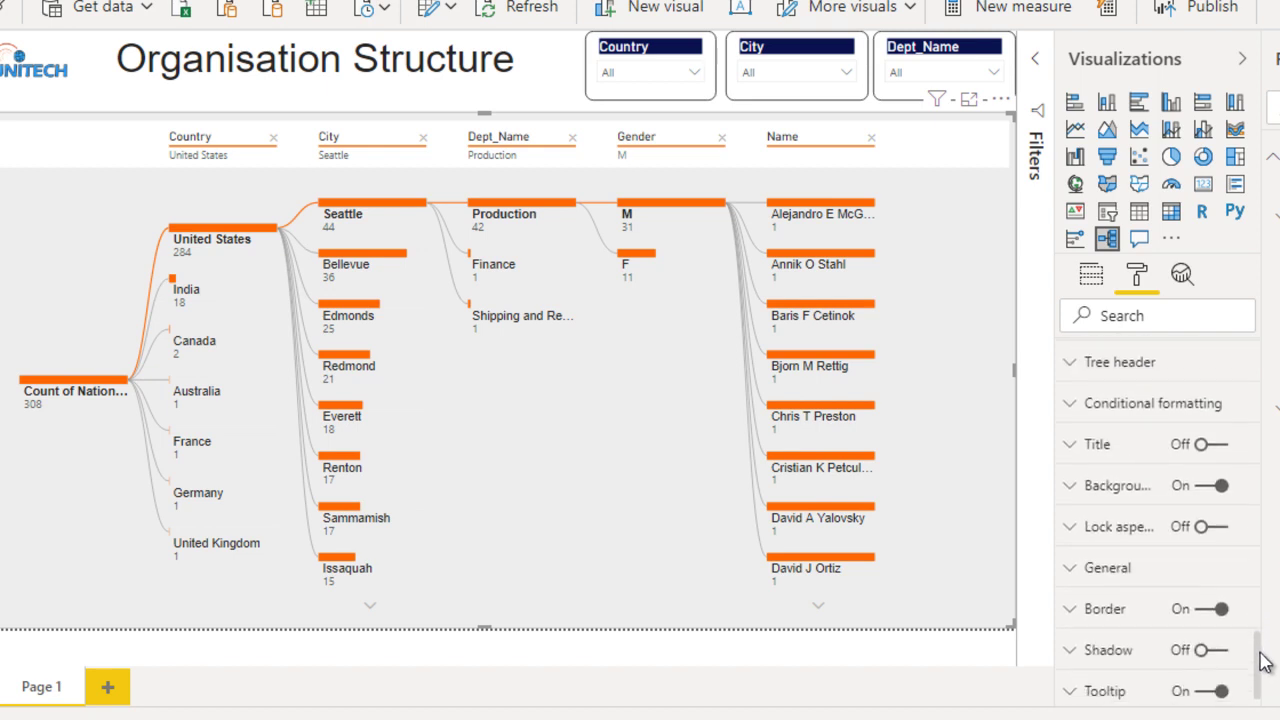
left_click(1120, 362)
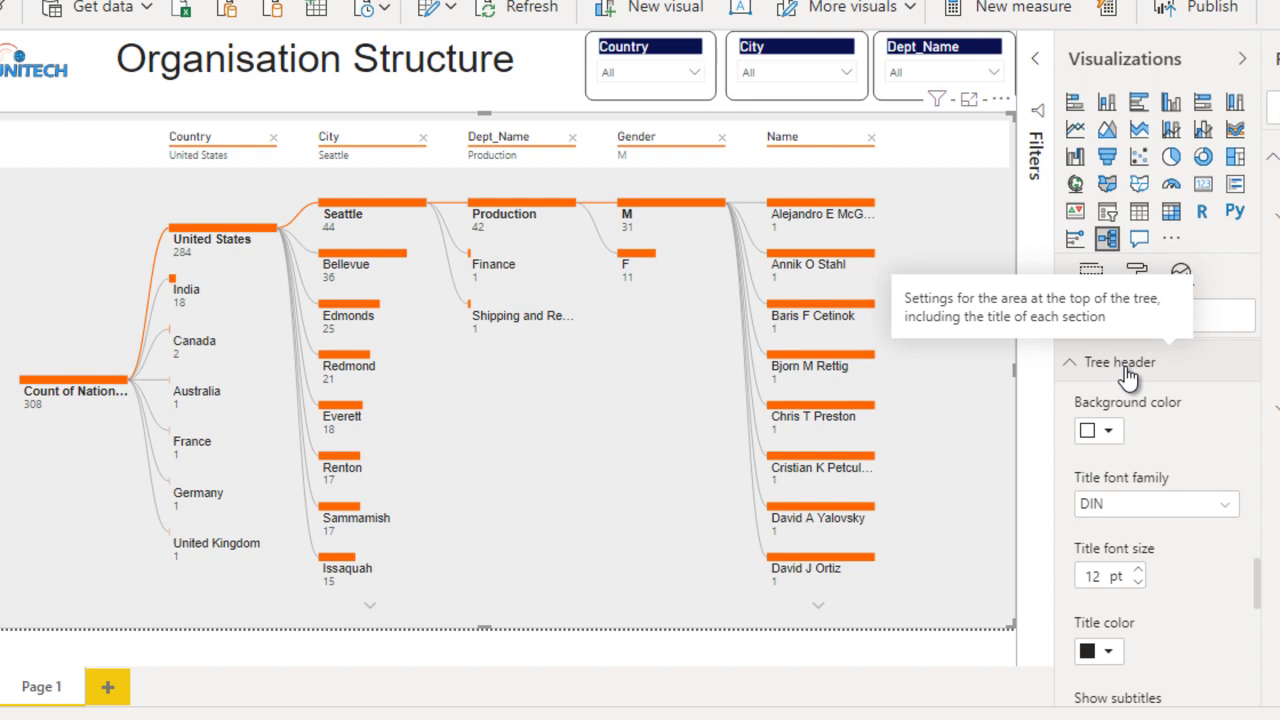
left_click(1127, 370)
left_click(1127, 370)
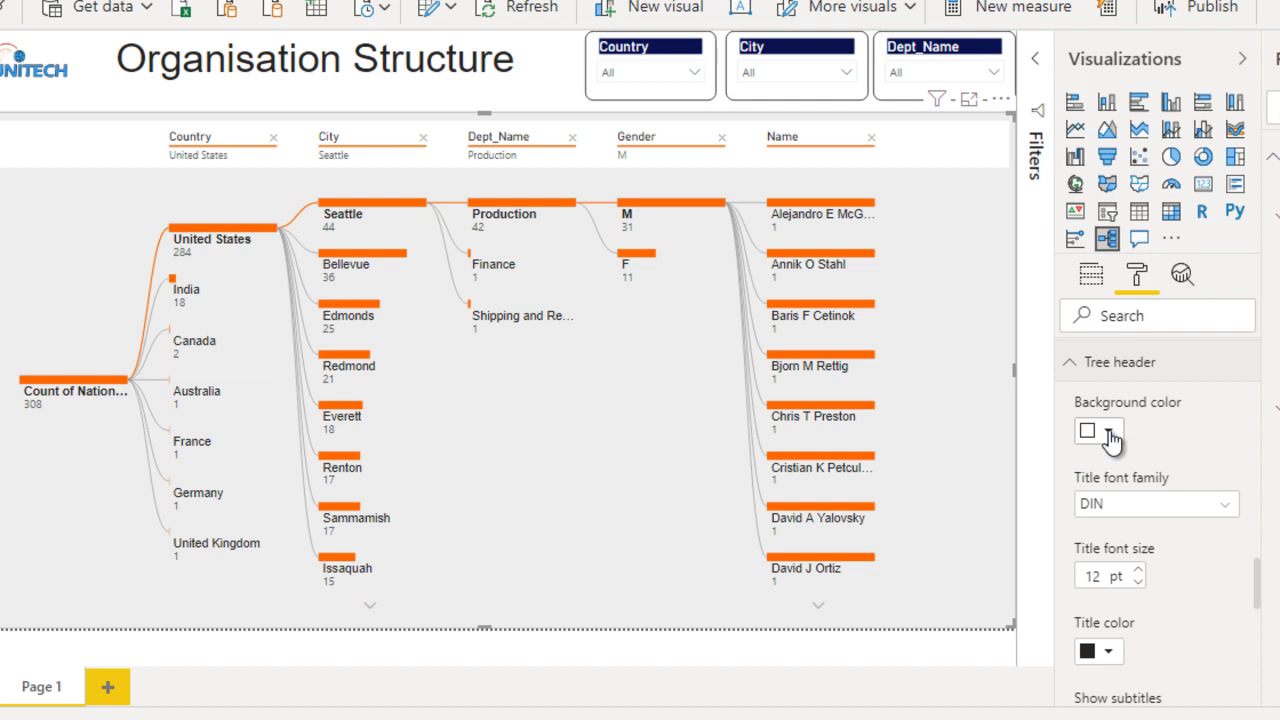
left_click(1110, 432)
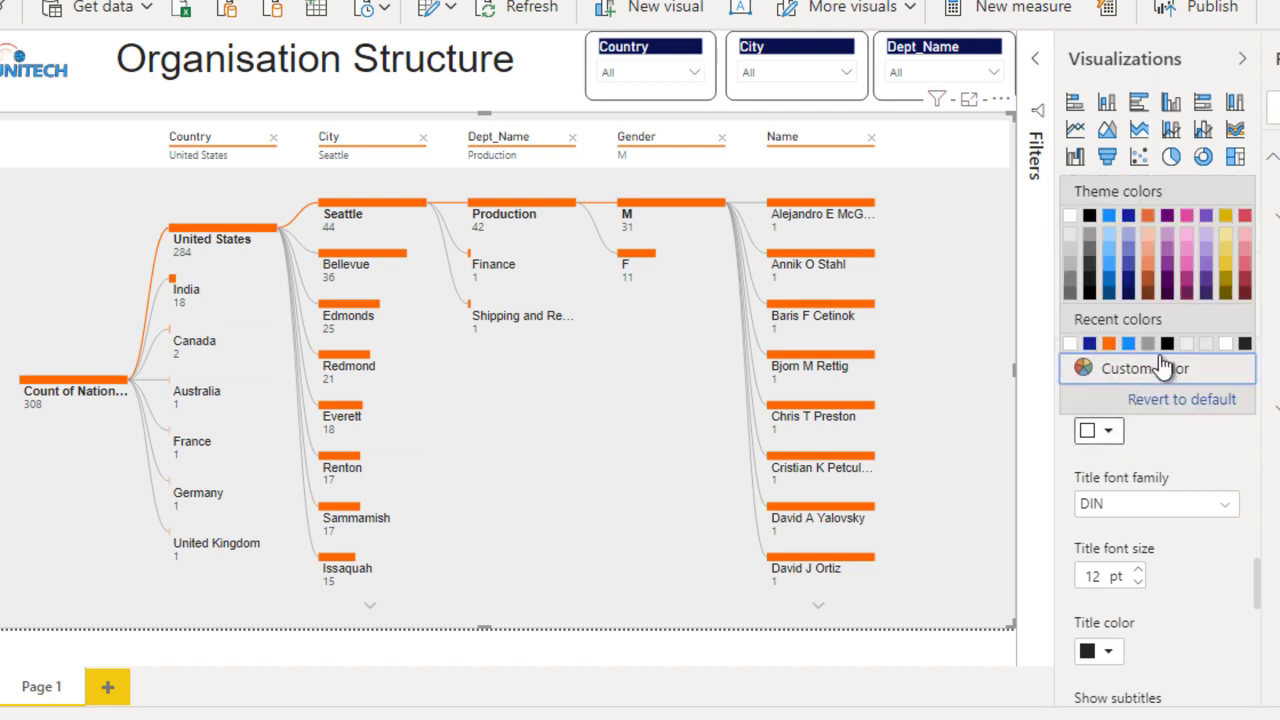
left_click(1131, 242)
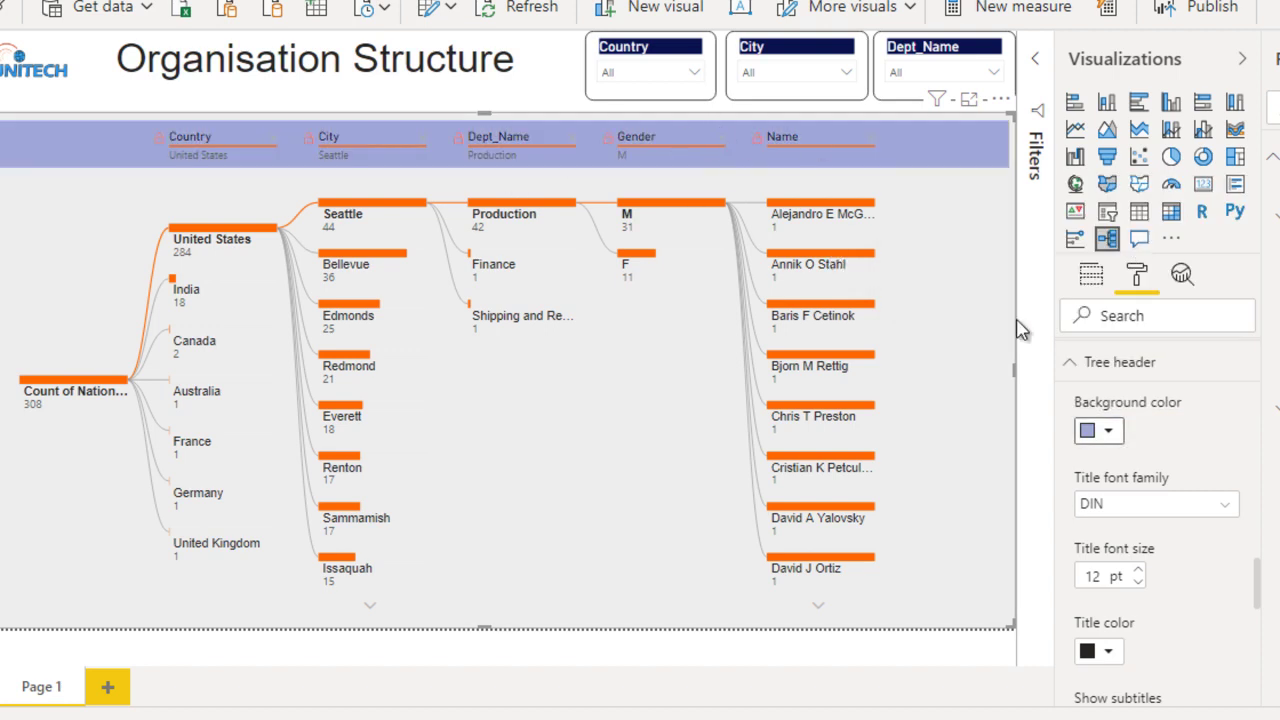
left_click(1110, 431)
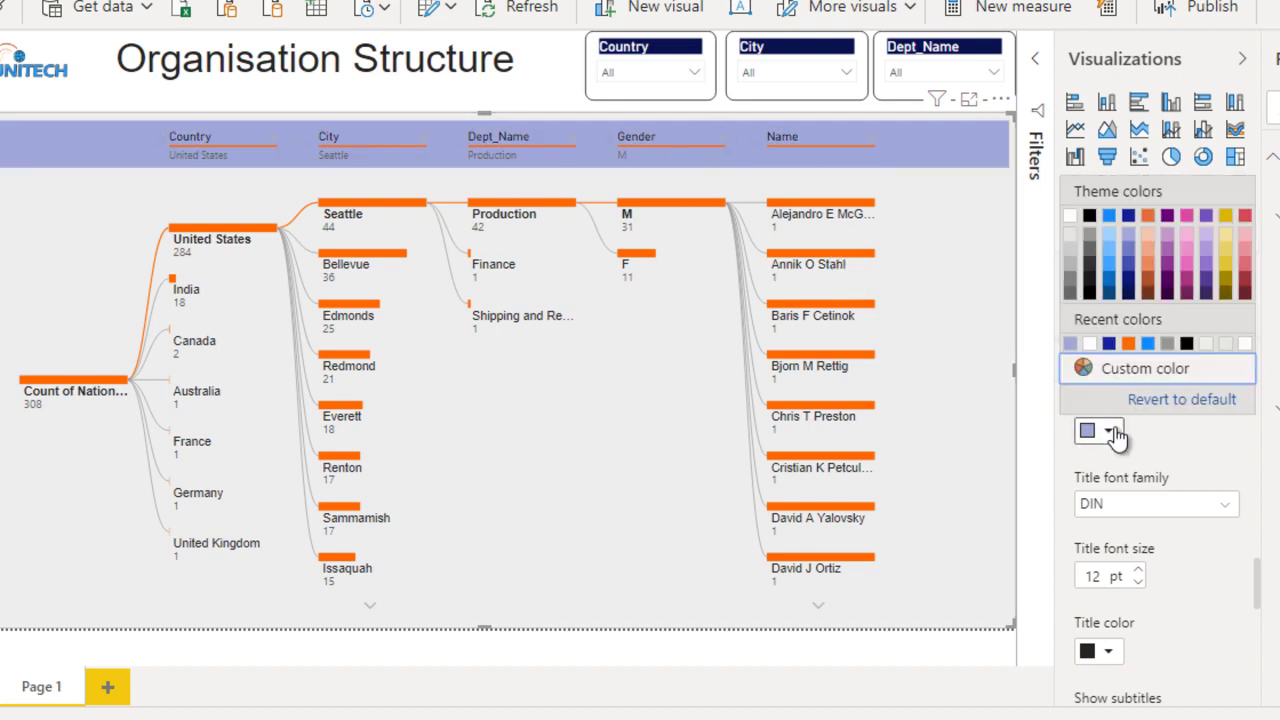
left_click(1227, 236)
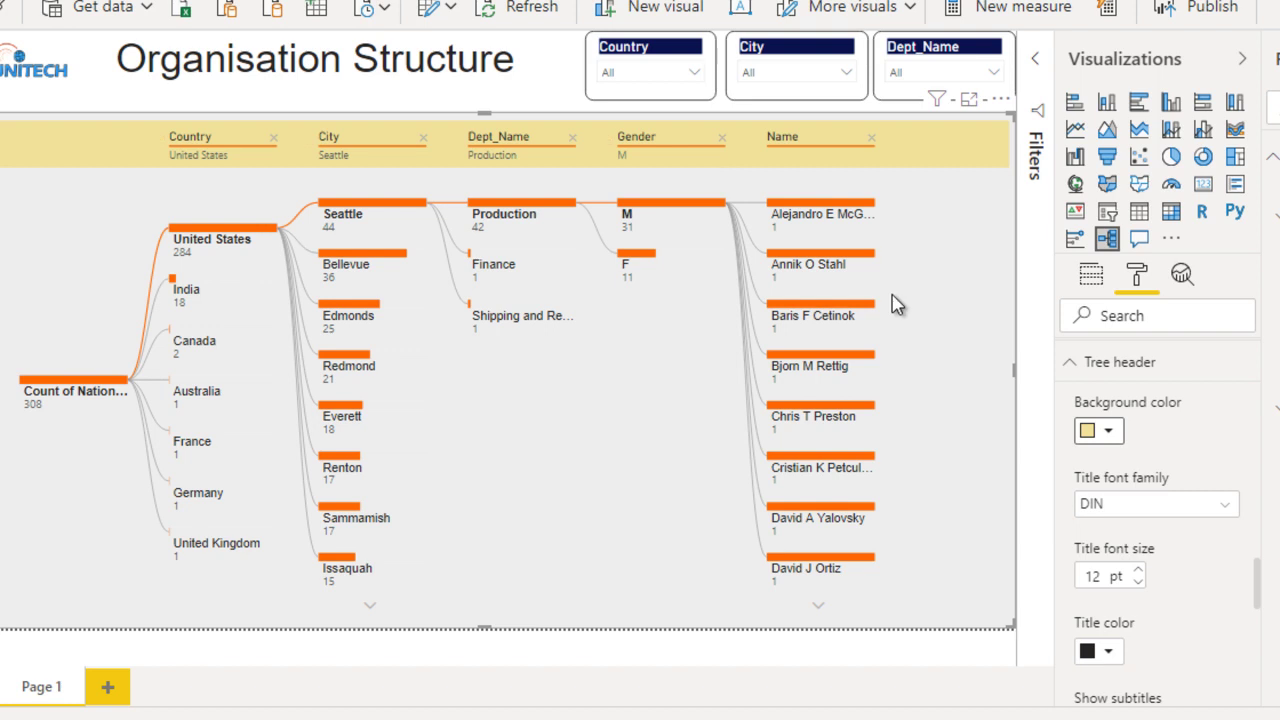
left_click(1098, 361)
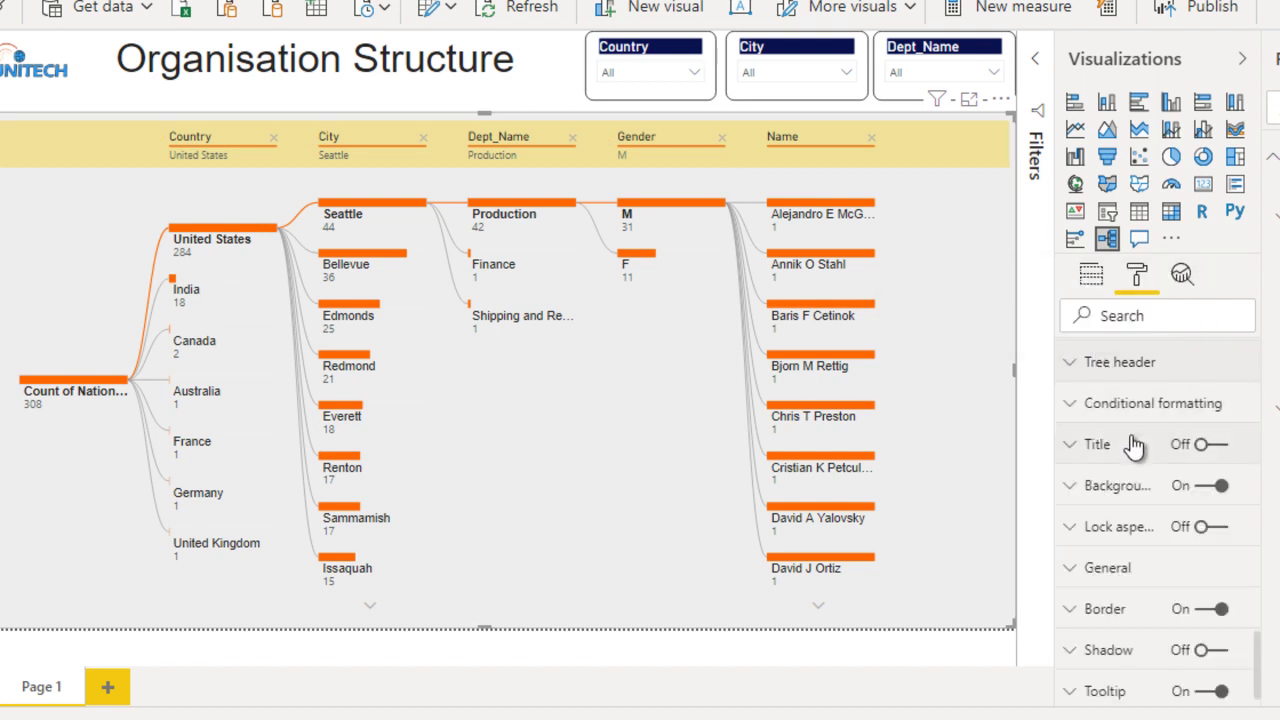
scroll(1120, 430, "up", 3)
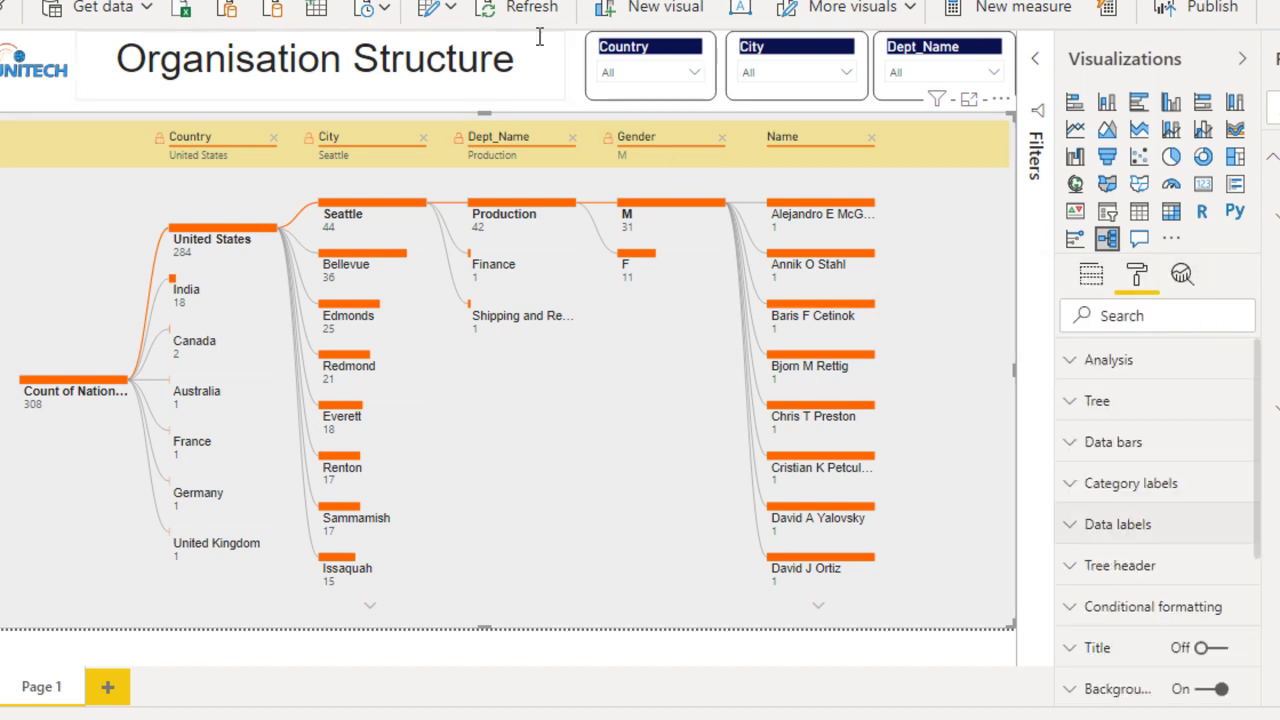
Step: Rename the decomposition tree's analyzed count field to Total Employees
left_click(575, 103)
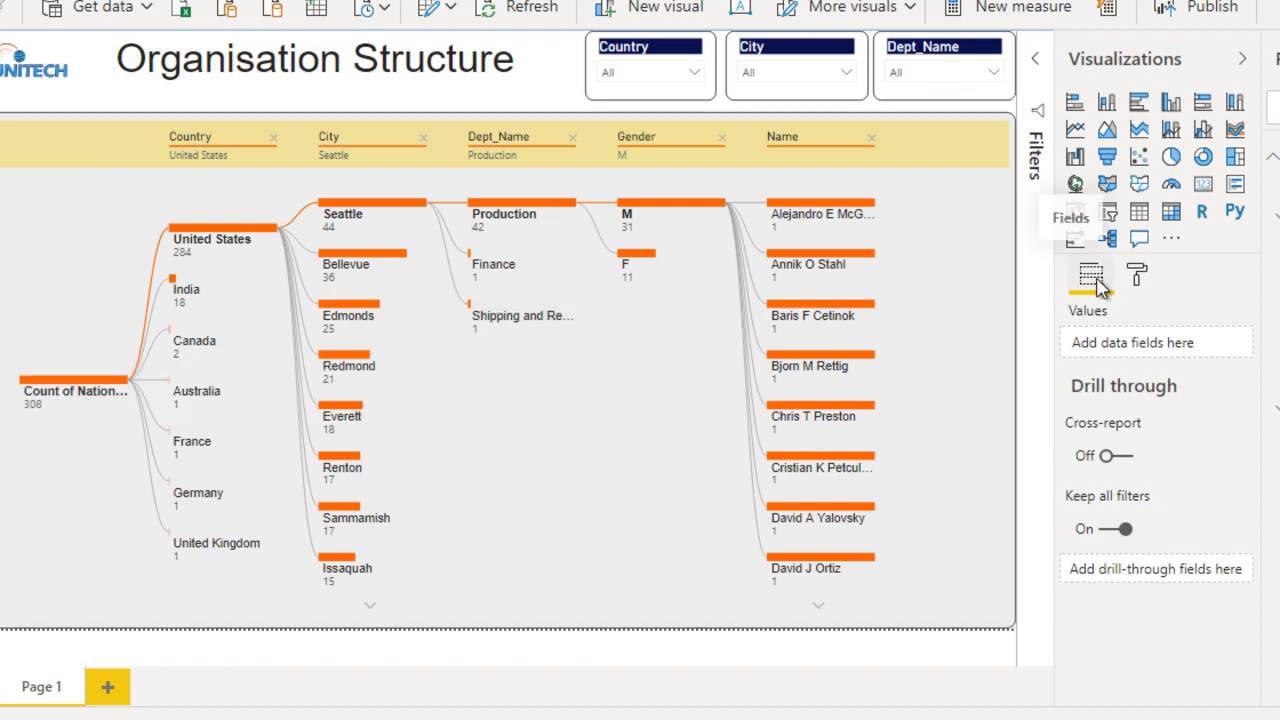
left_click(505, 510)
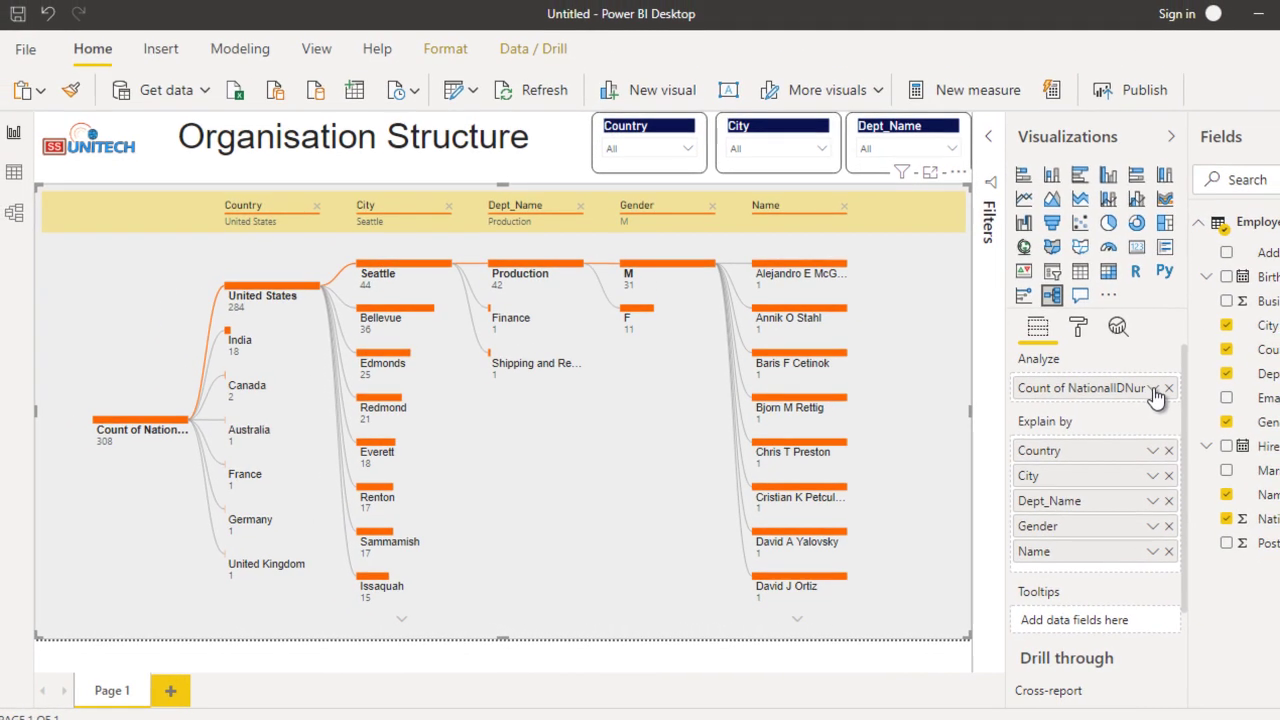
left_click(1153, 389)
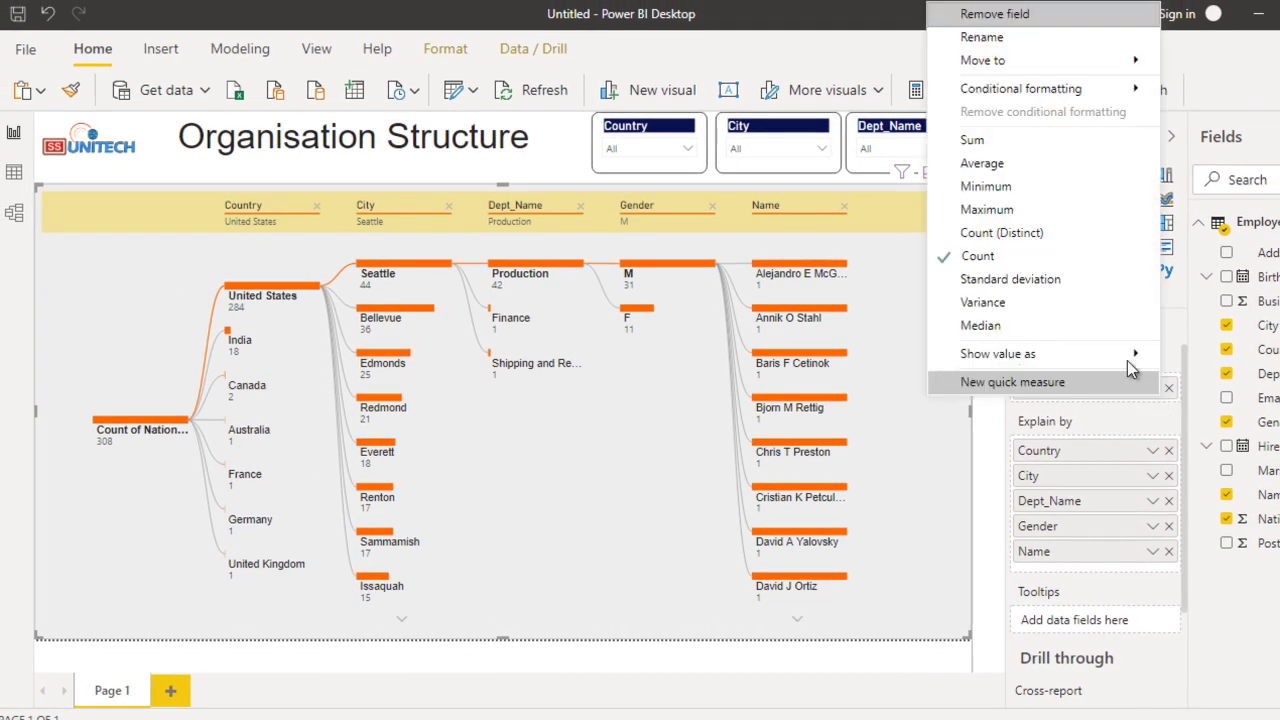
left_click(1049, 38)
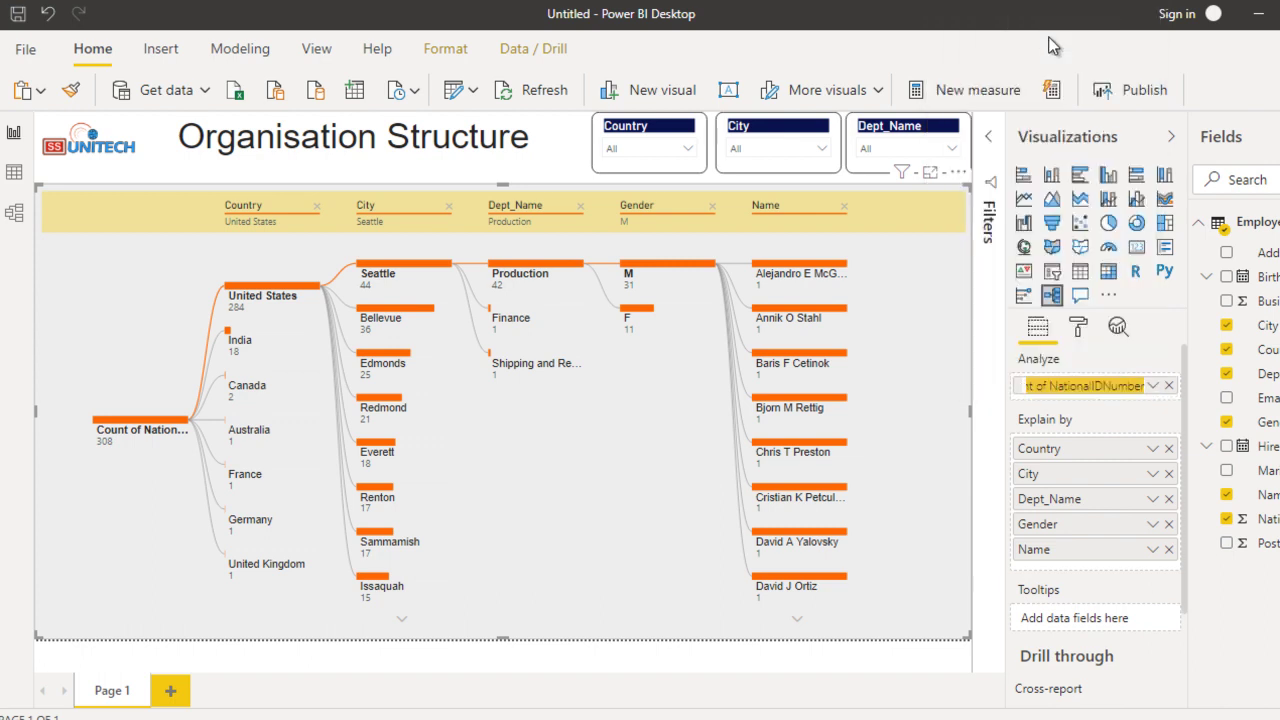
type("Total Employe")
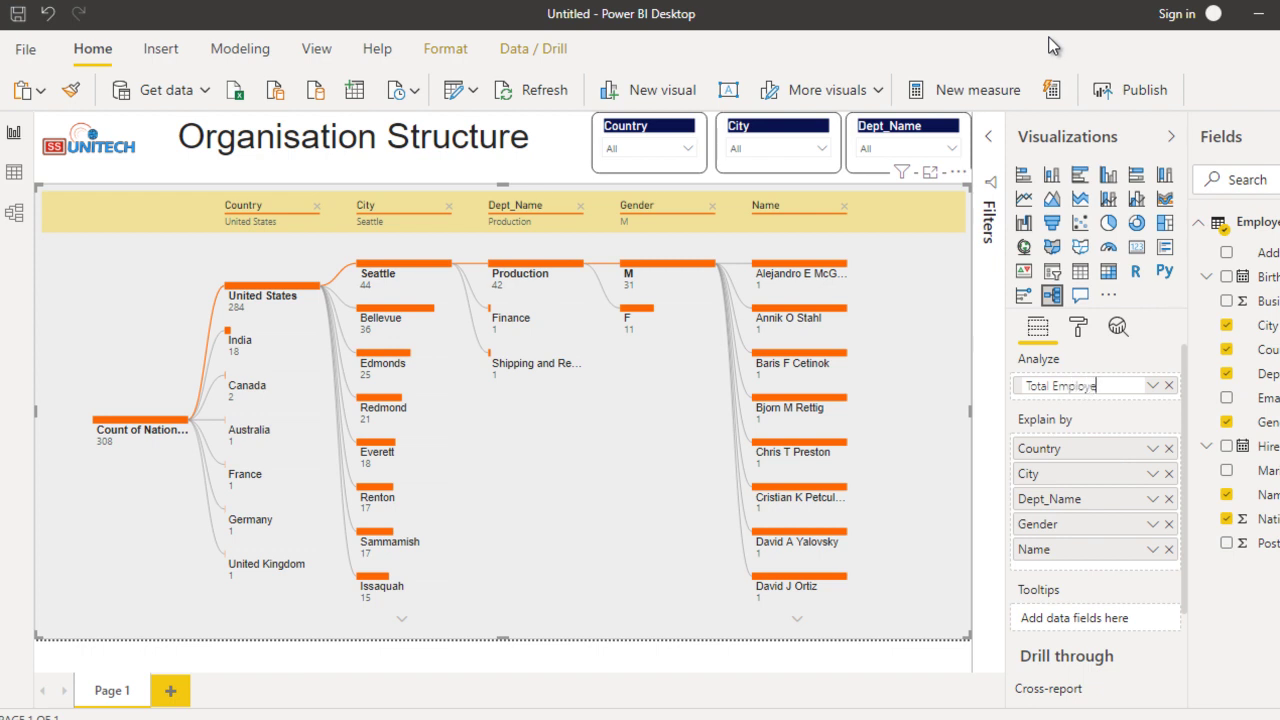
key("Return")
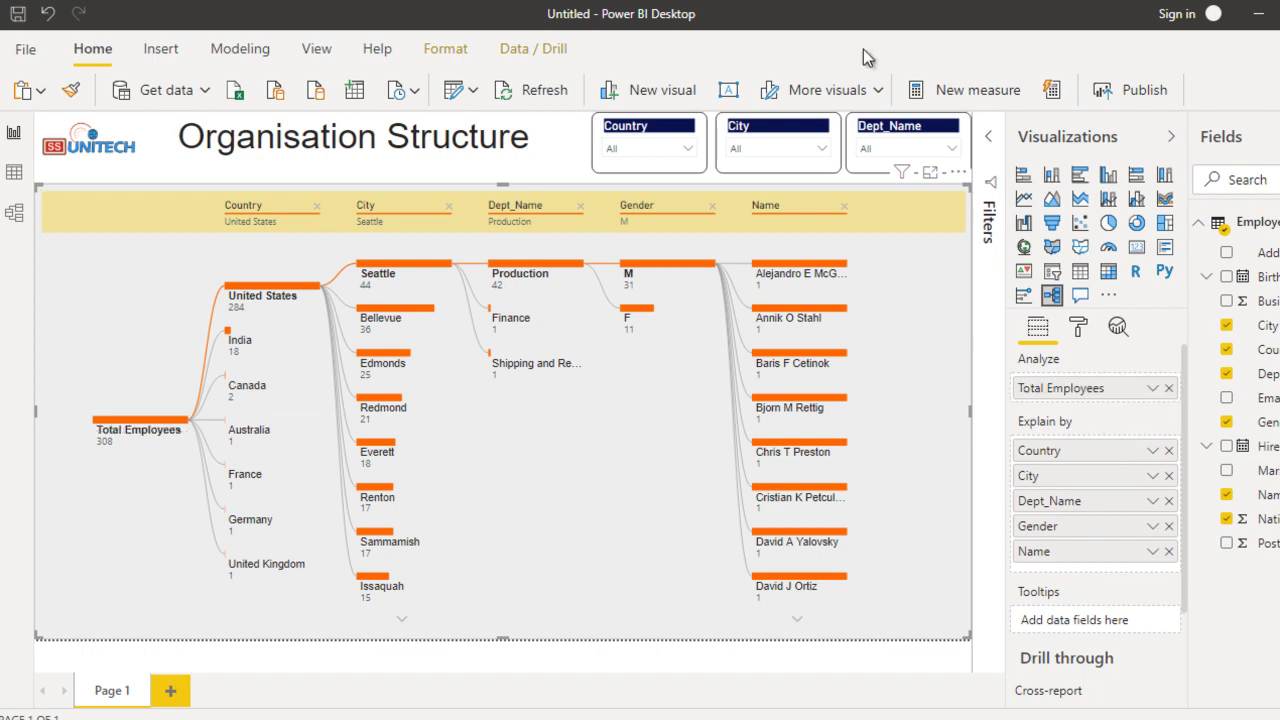
Step: Collapse the tree and expand it again from Total Employees through India, Noida, Engineering and gender M to the employee names
left_click(128, 431)
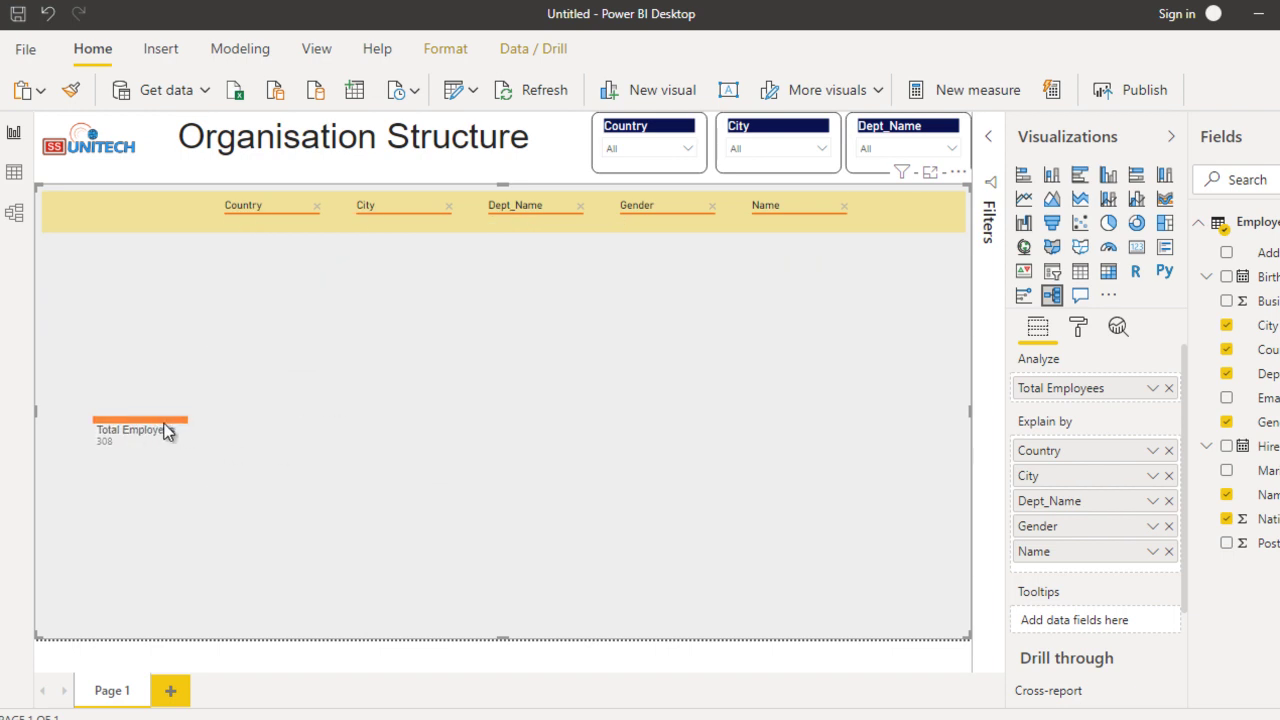
left_click(167, 432)
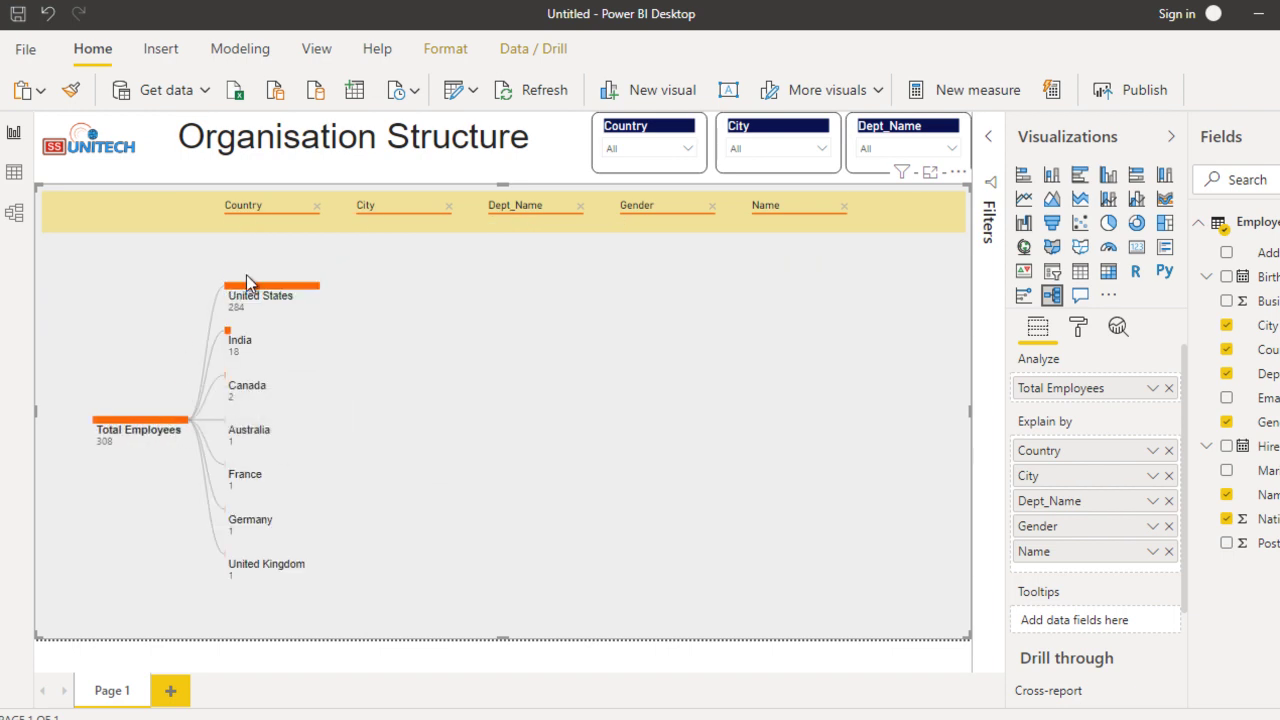
mouse_move(238, 340)
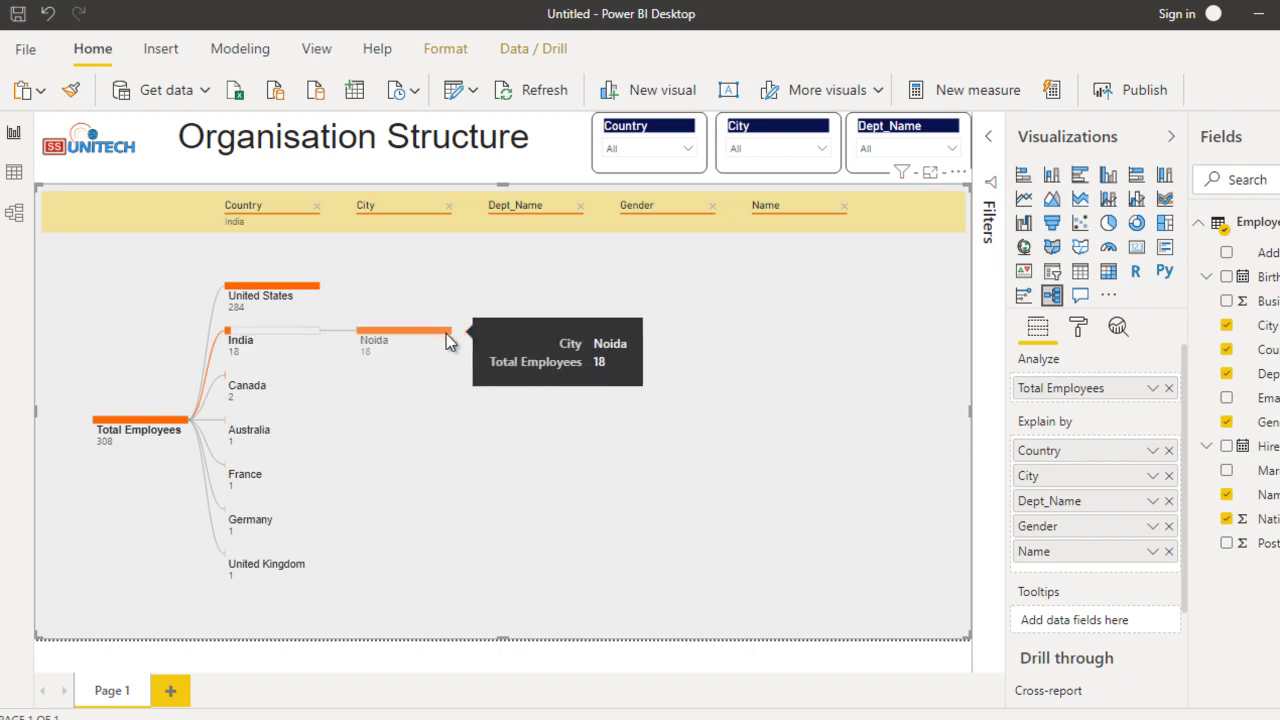
left_click(412, 341)
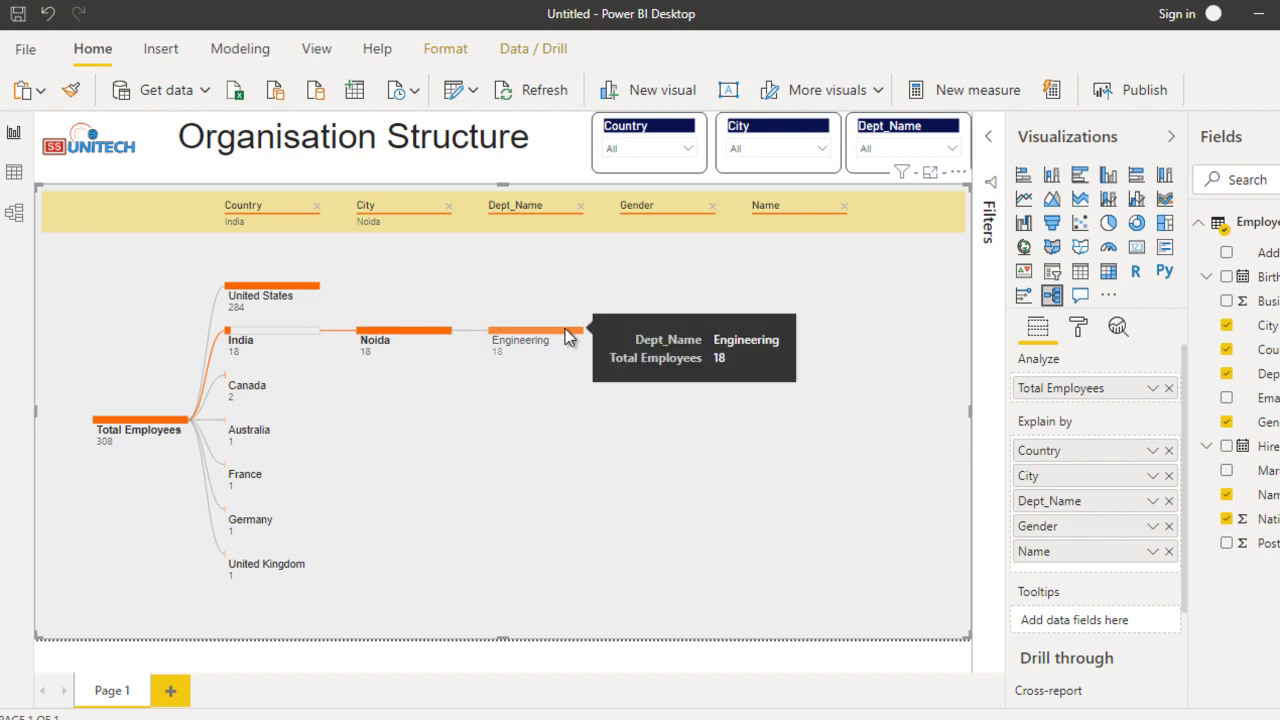
left_click(566, 337)
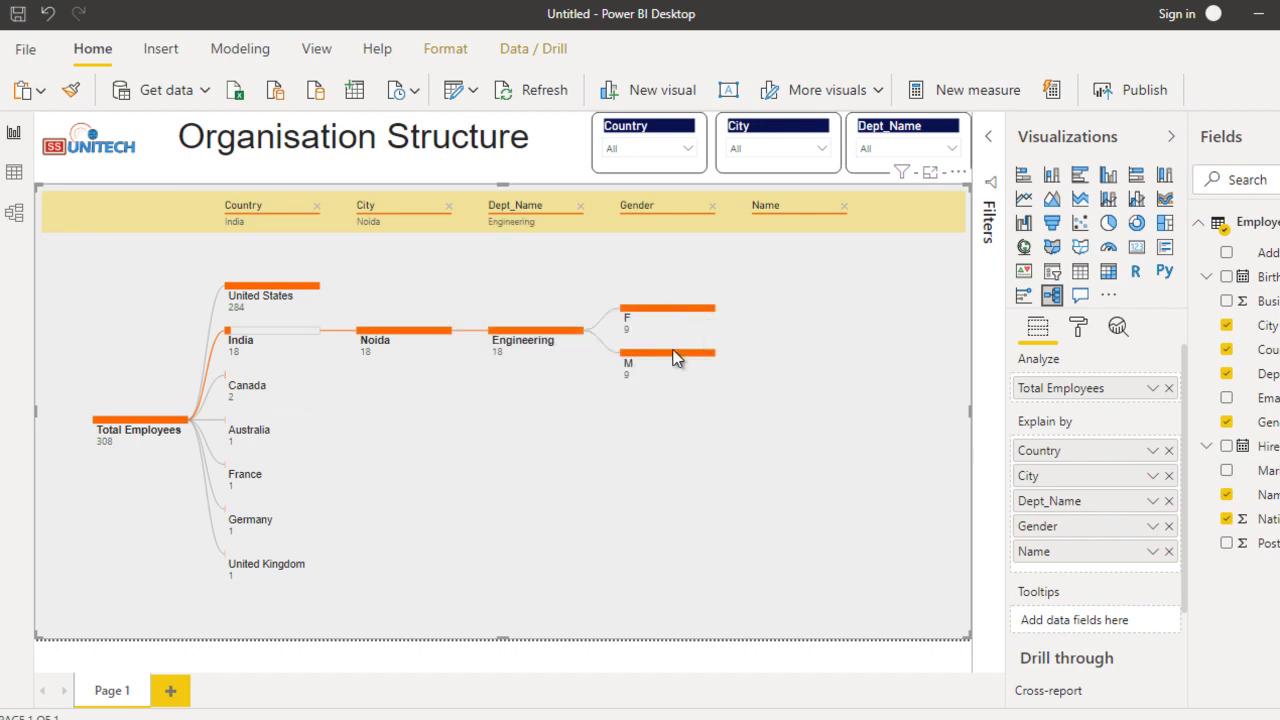
left_click(673, 356)
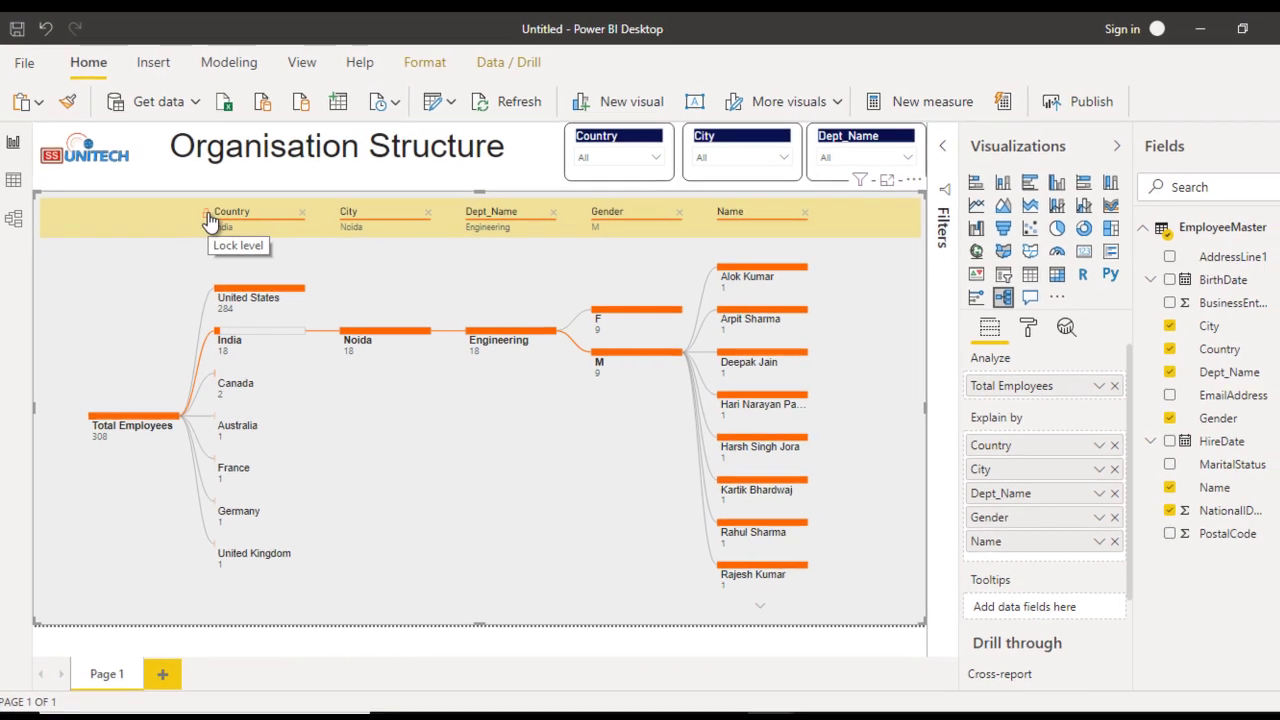
Step: Lock the decomposition tree's Country, City, Dept_Name, Gender and Name levels
left_click(203, 216)
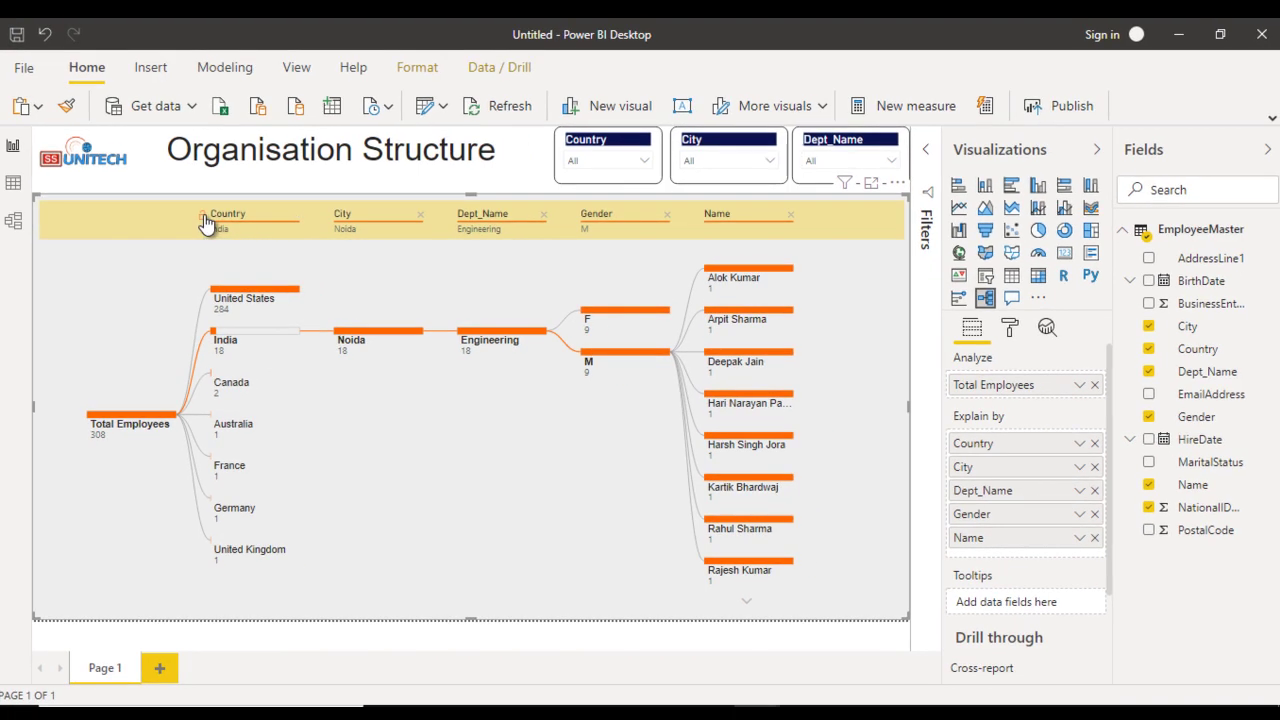
left_click(326, 216)
left_click(450, 216)
left_click(574, 216)
Step: Export the decomposition tree's data as data.csv to the 6-Decomposition Tree folder
left_click(900, 186)
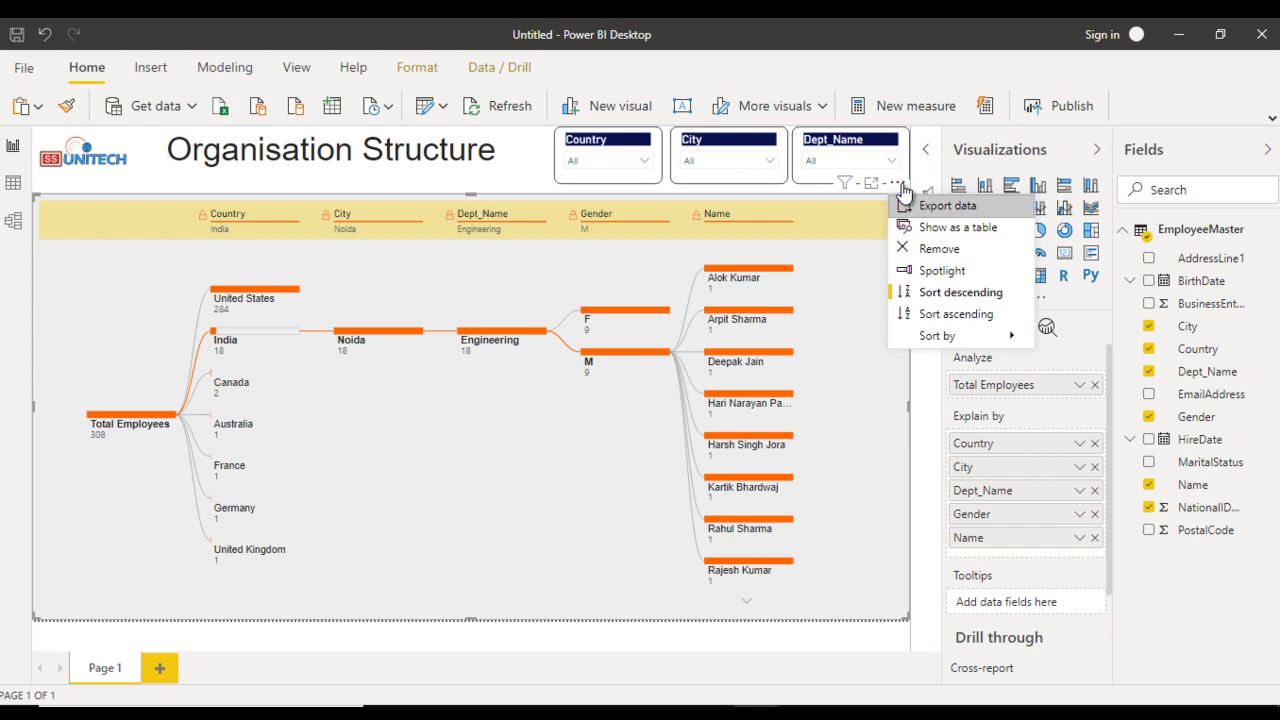
left_click(980, 210)
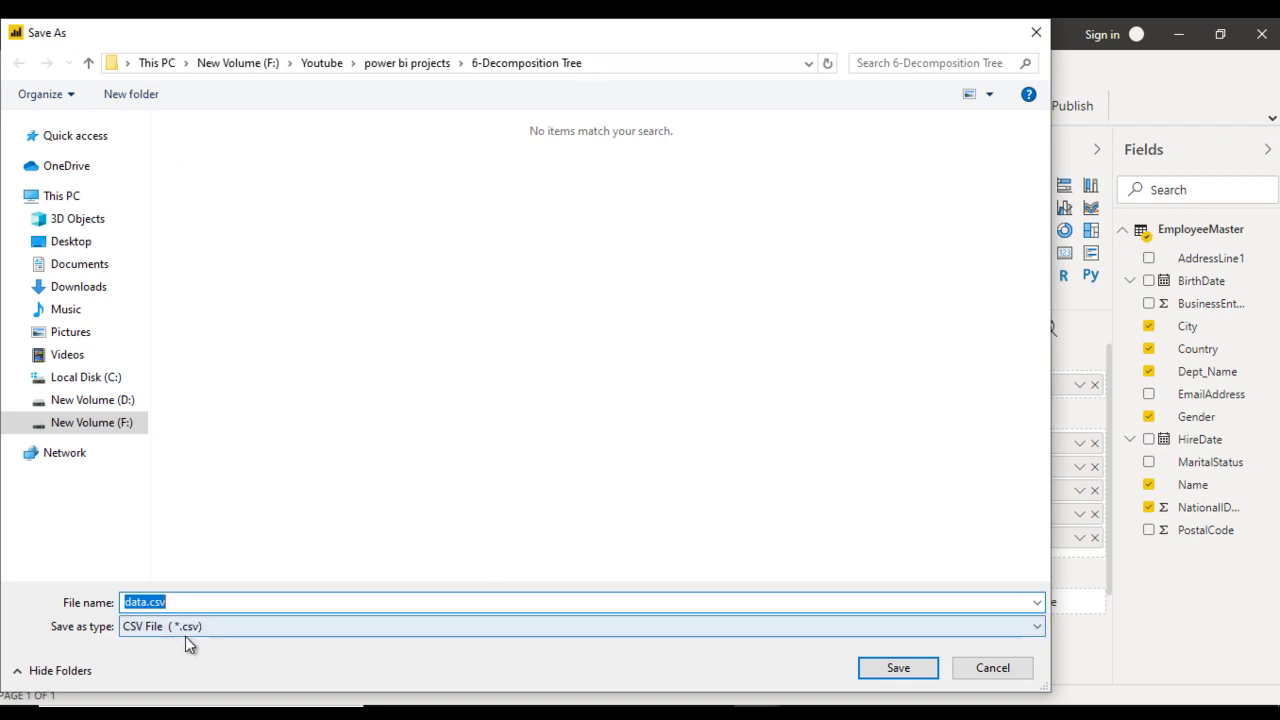
left_click(882, 673)
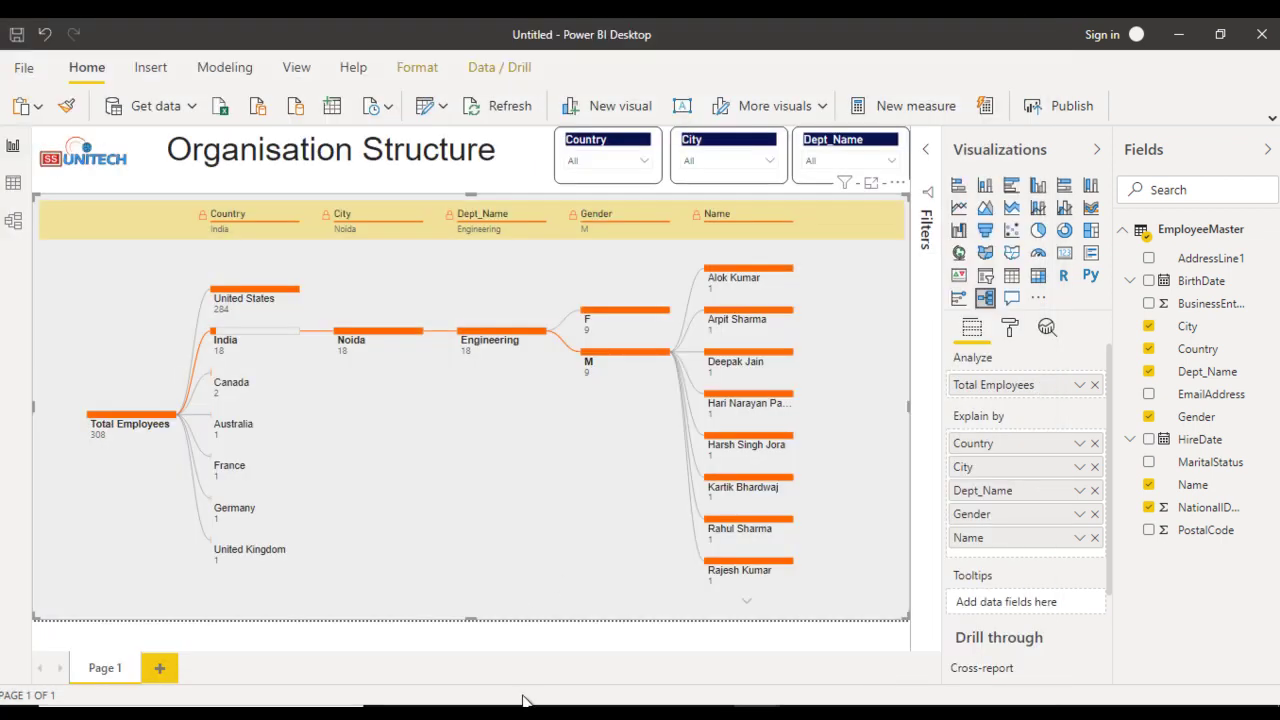
Step: Switch to File Explorer and open the exported data.csv from the 6-Decomposition Tree folder in Excel
left_click(481, 712)
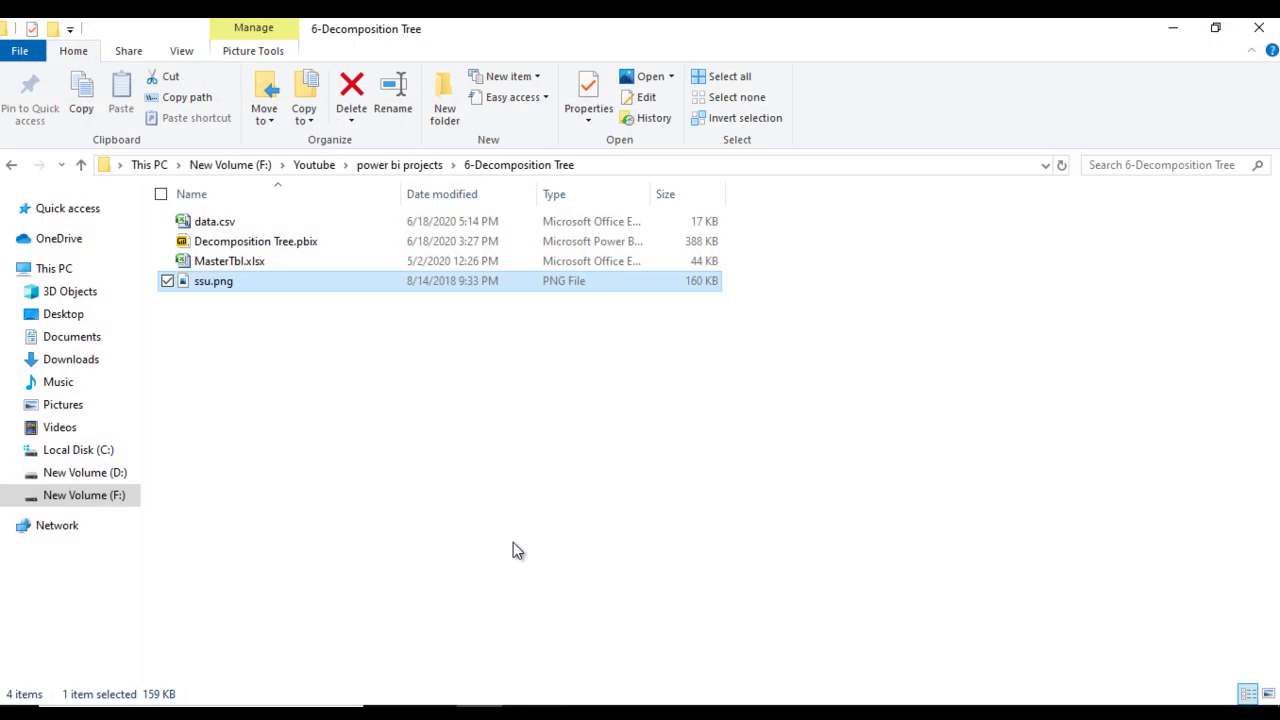
left_click(300, 222)
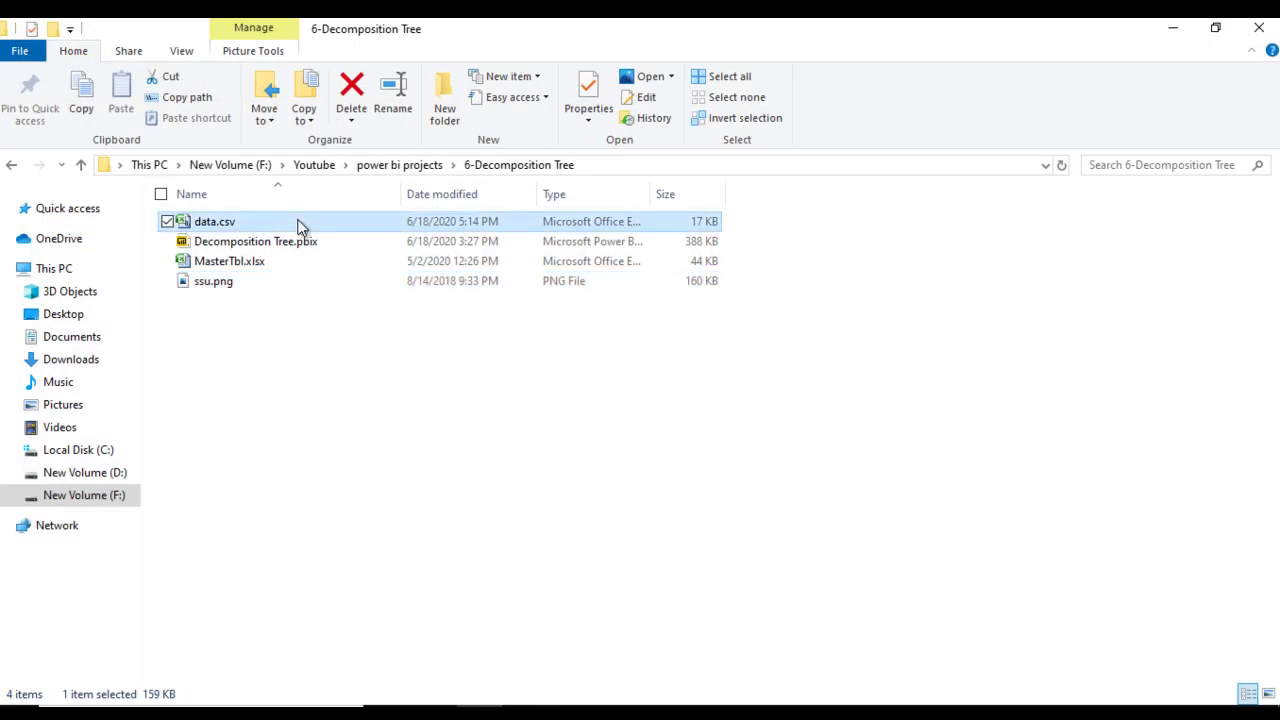
double_click(366, 229)
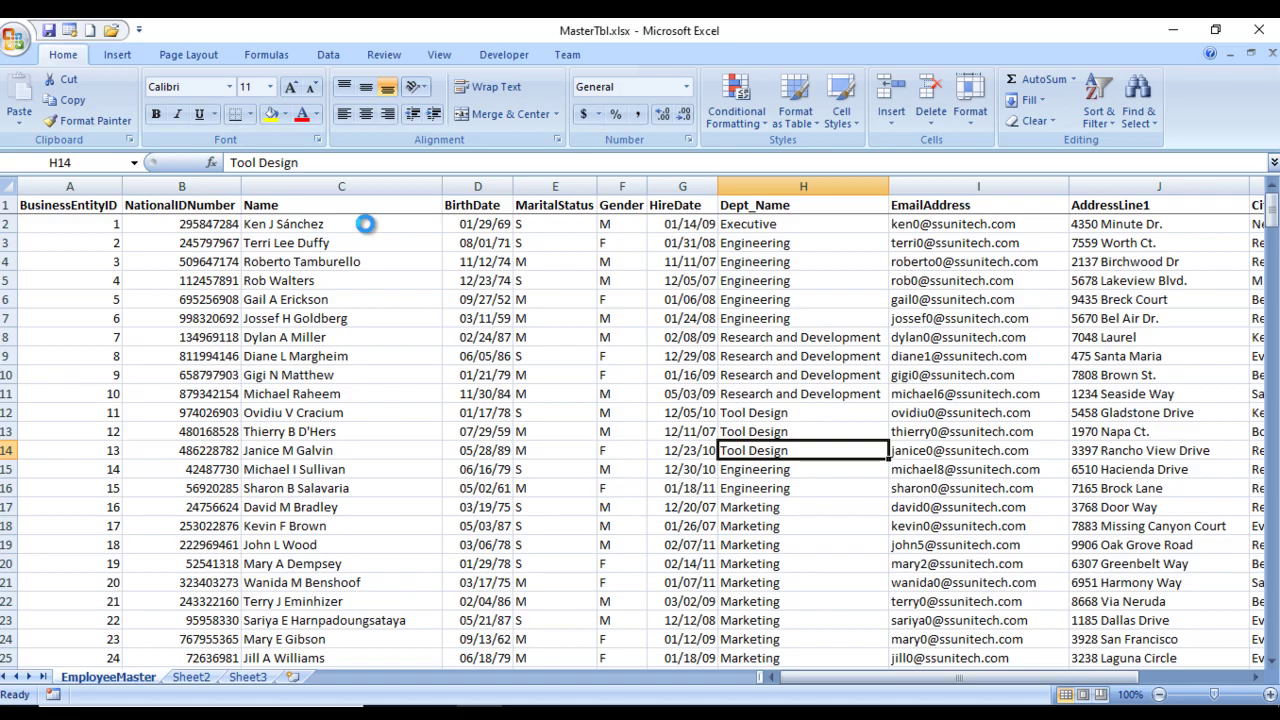
left_click(400, 390)
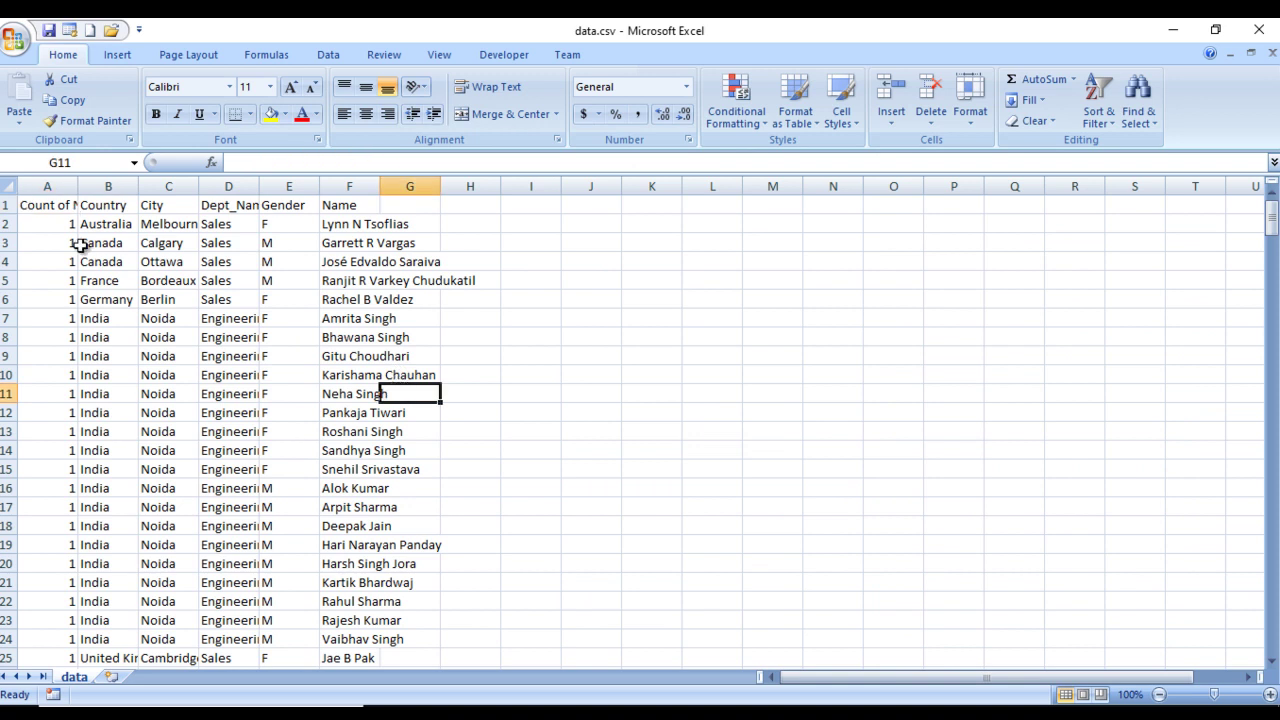
Step: Autofit column A to read its full header, and close data.csv without saving the changes
left_click(47, 207)
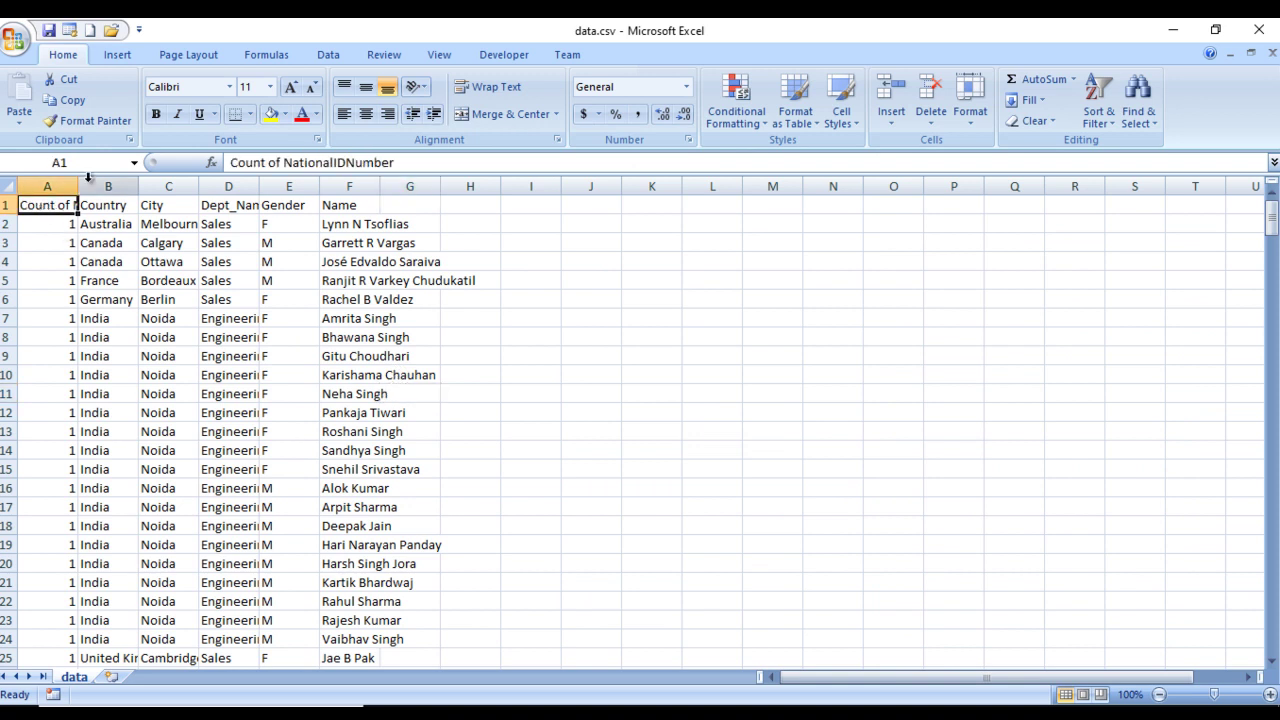
double_click(78, 186)
left_click(174, 279)
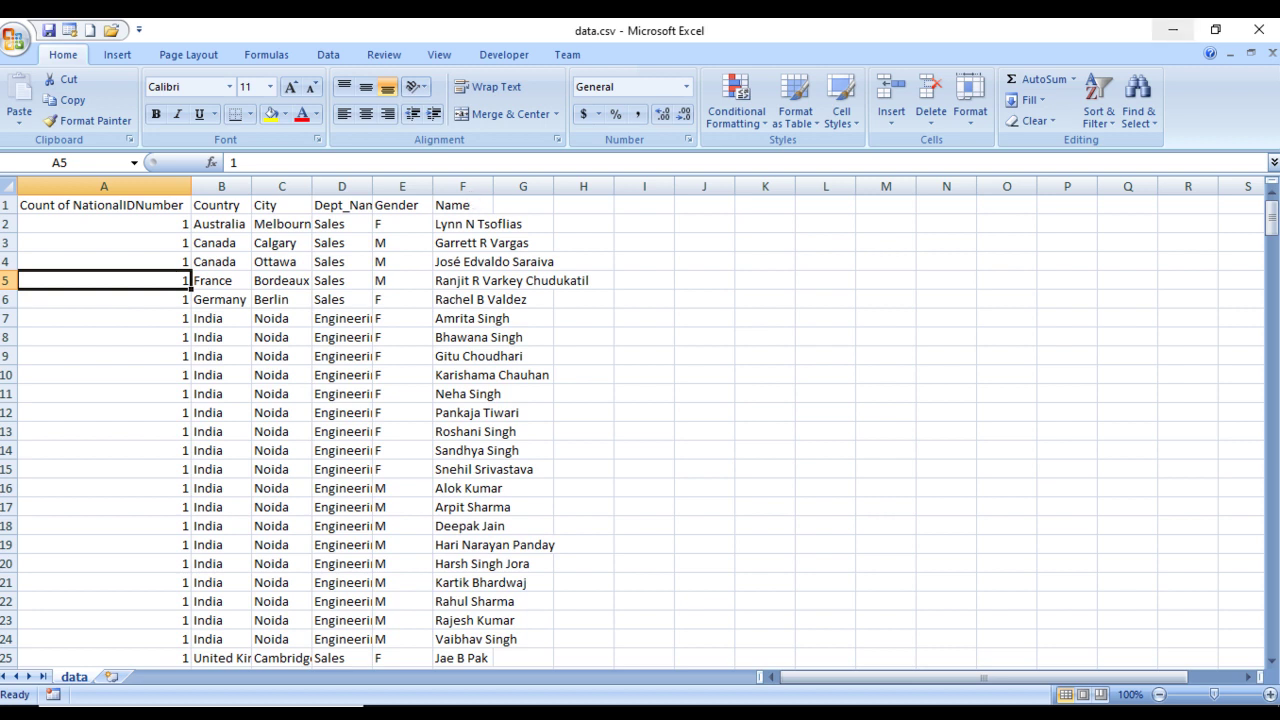
left_click(1268, 36)
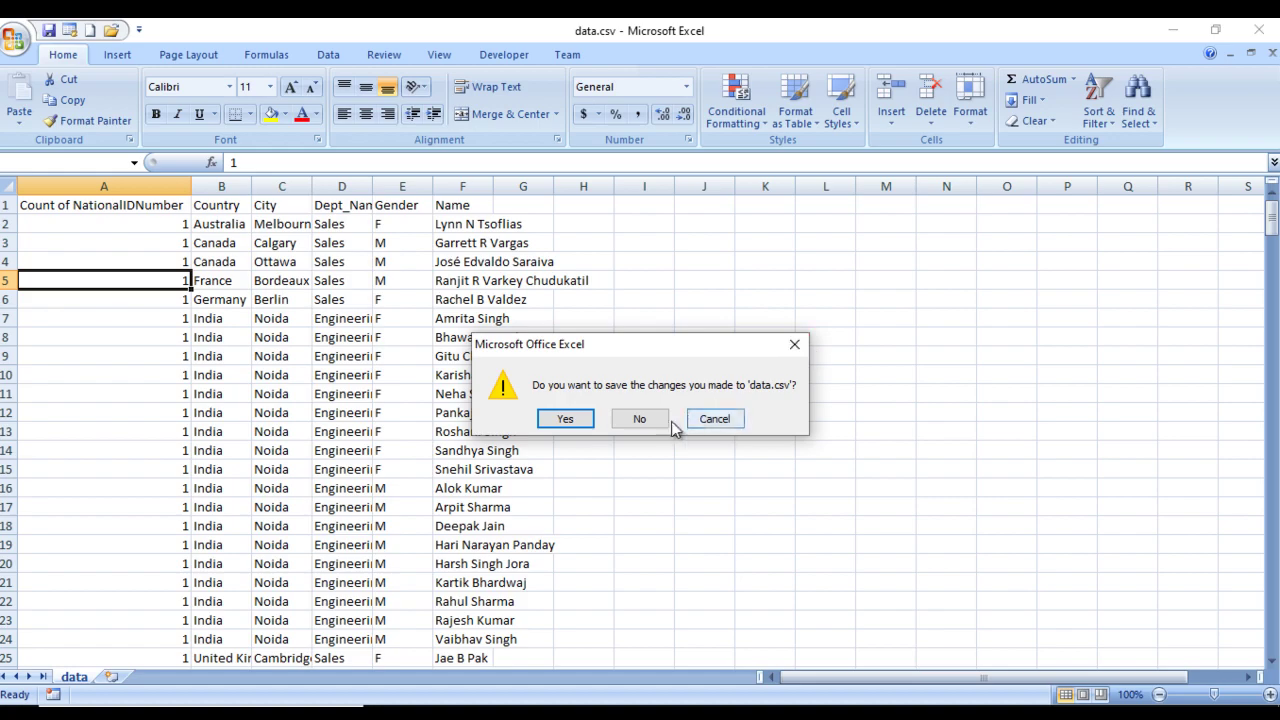
left_click(640, 419)
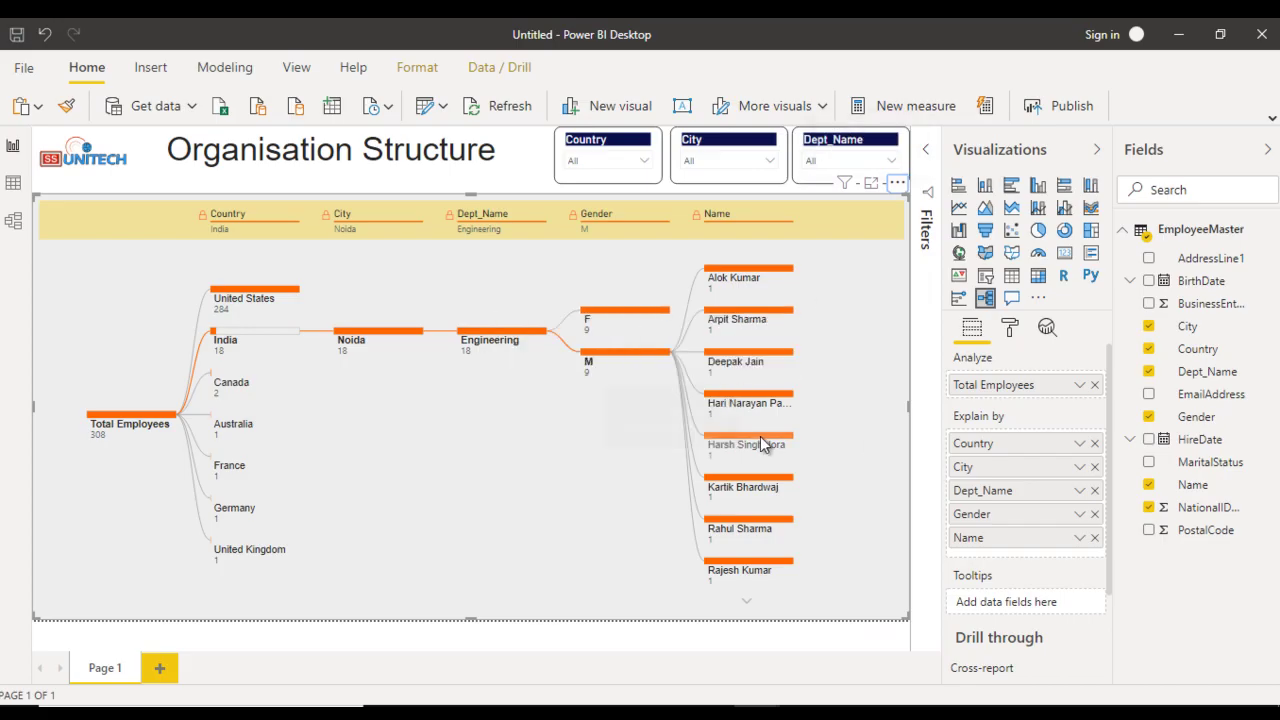
Step: Switch to the finished Decomposition Tree report to examine its tree layout, and return to the Untitled report
mouse_move(666, 689)
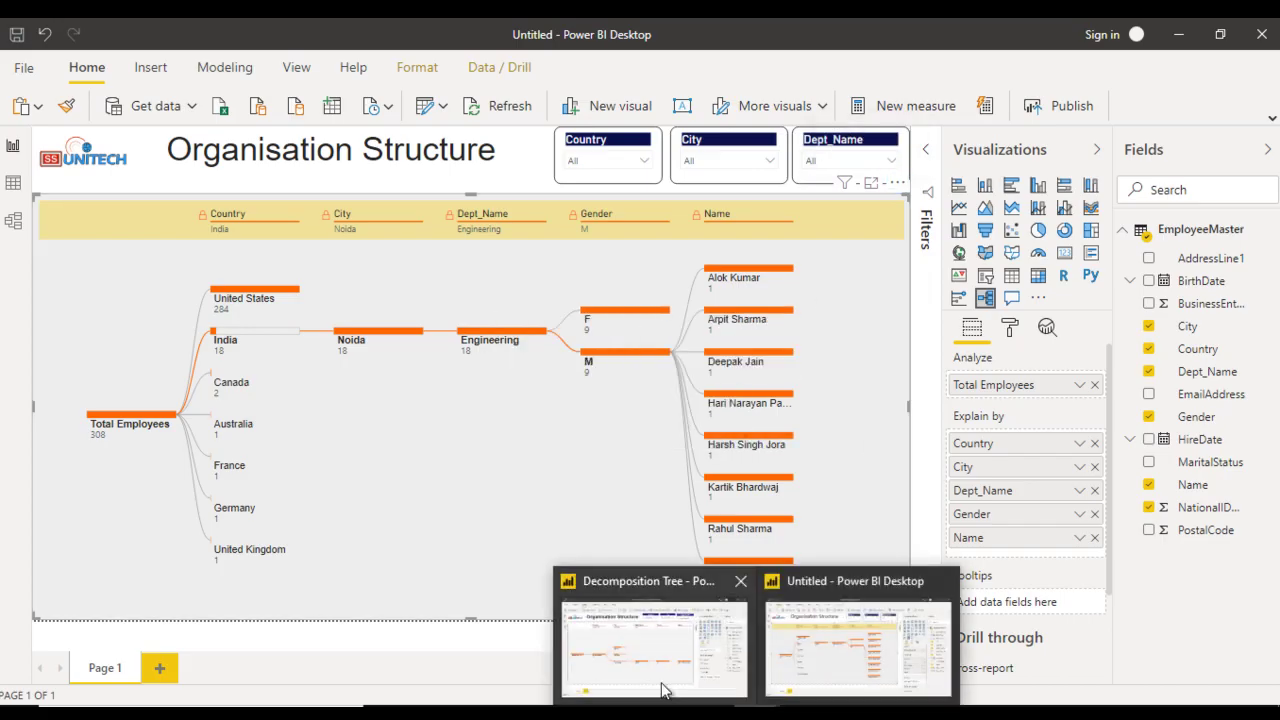
left_click(640, 680)
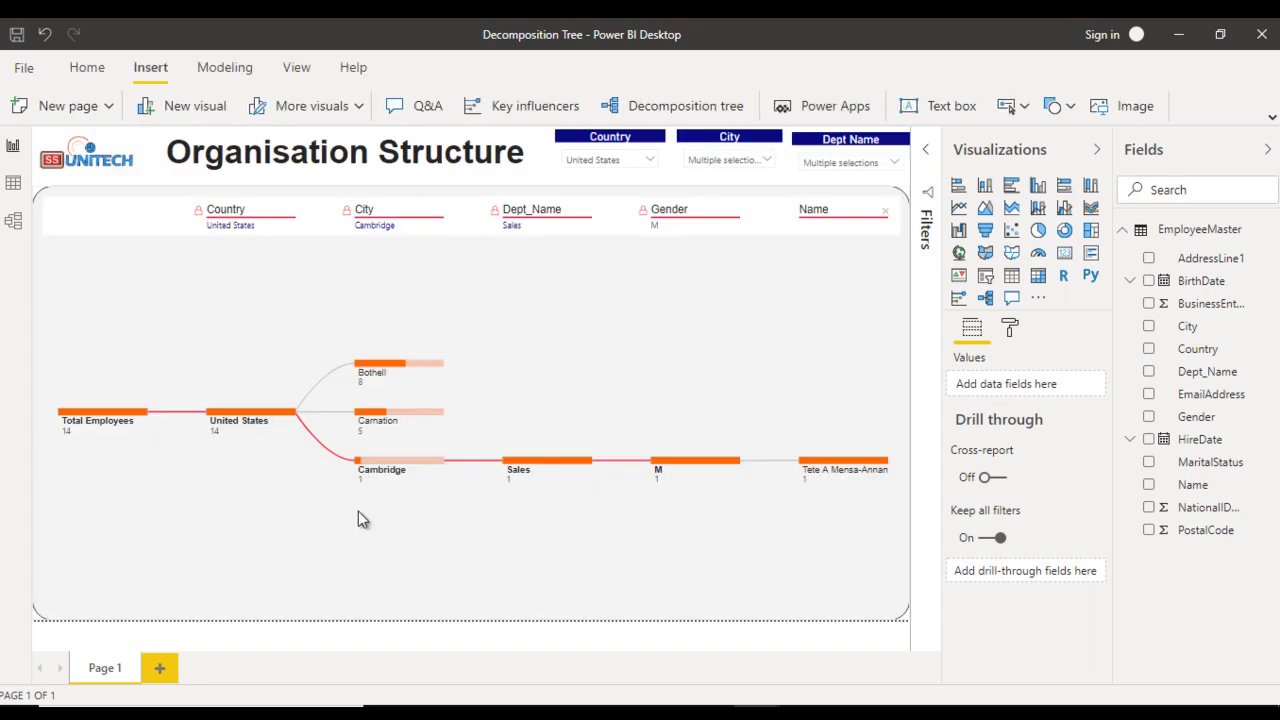
mouse_move(400, 418)
mouse_move(760, 705)
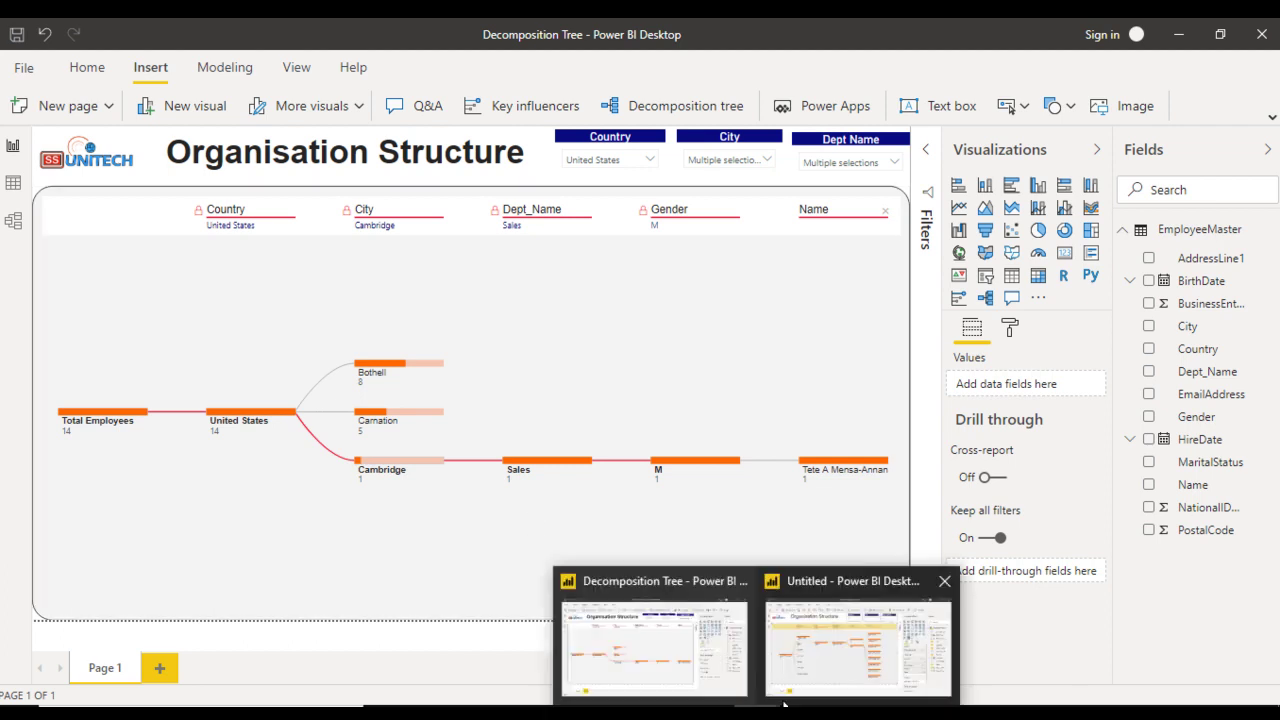
left_click(831, 656)
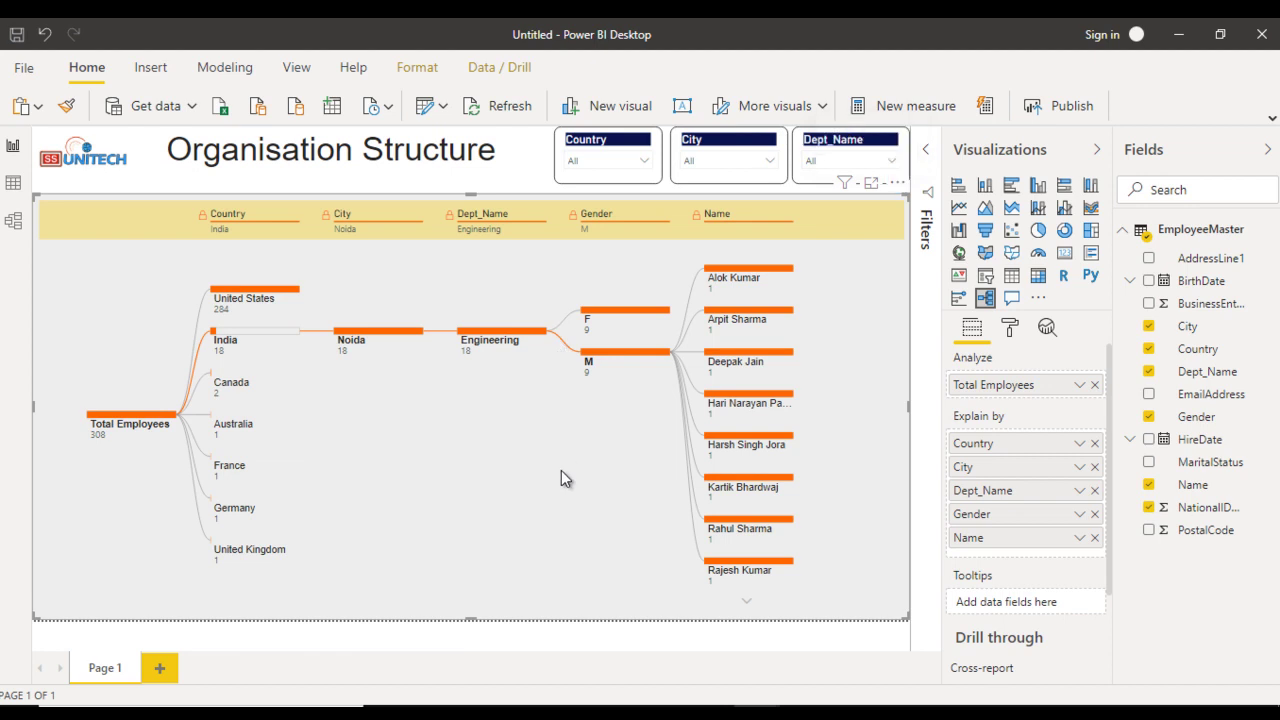
Step: Set the decomposition tree's connector shape to Round
left_click(1012, 330)
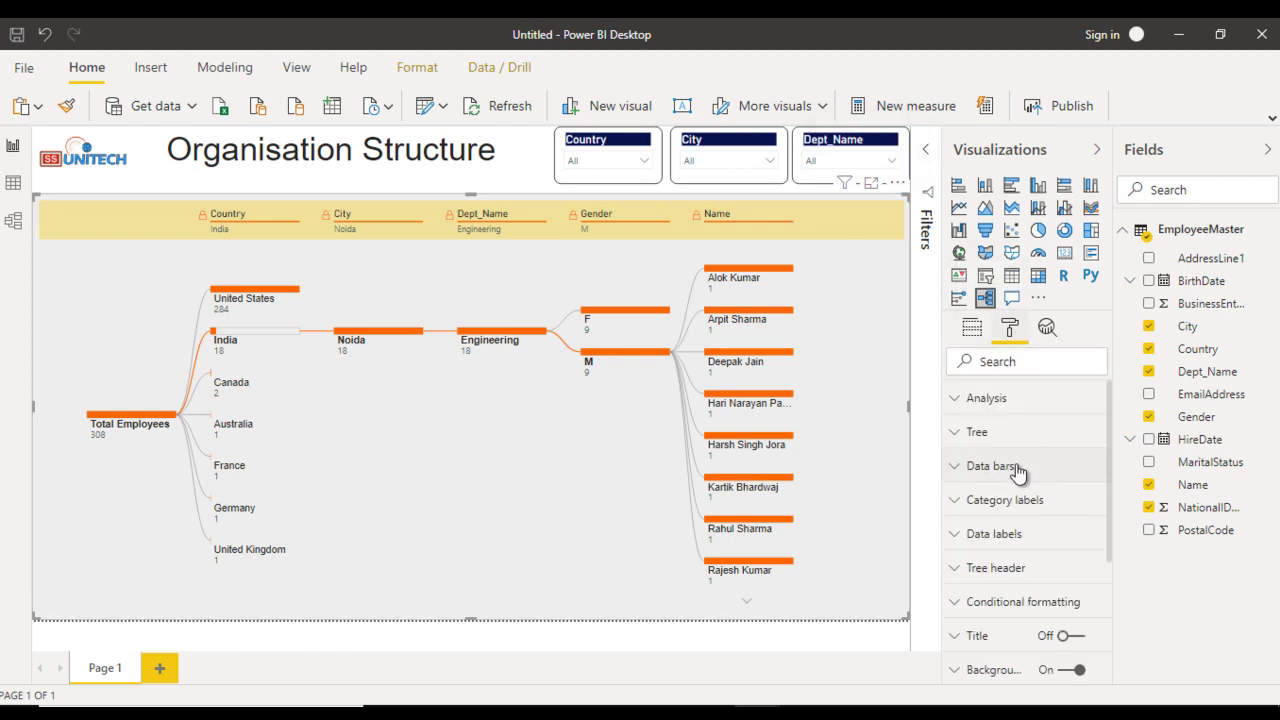
left_click(1019, 430)
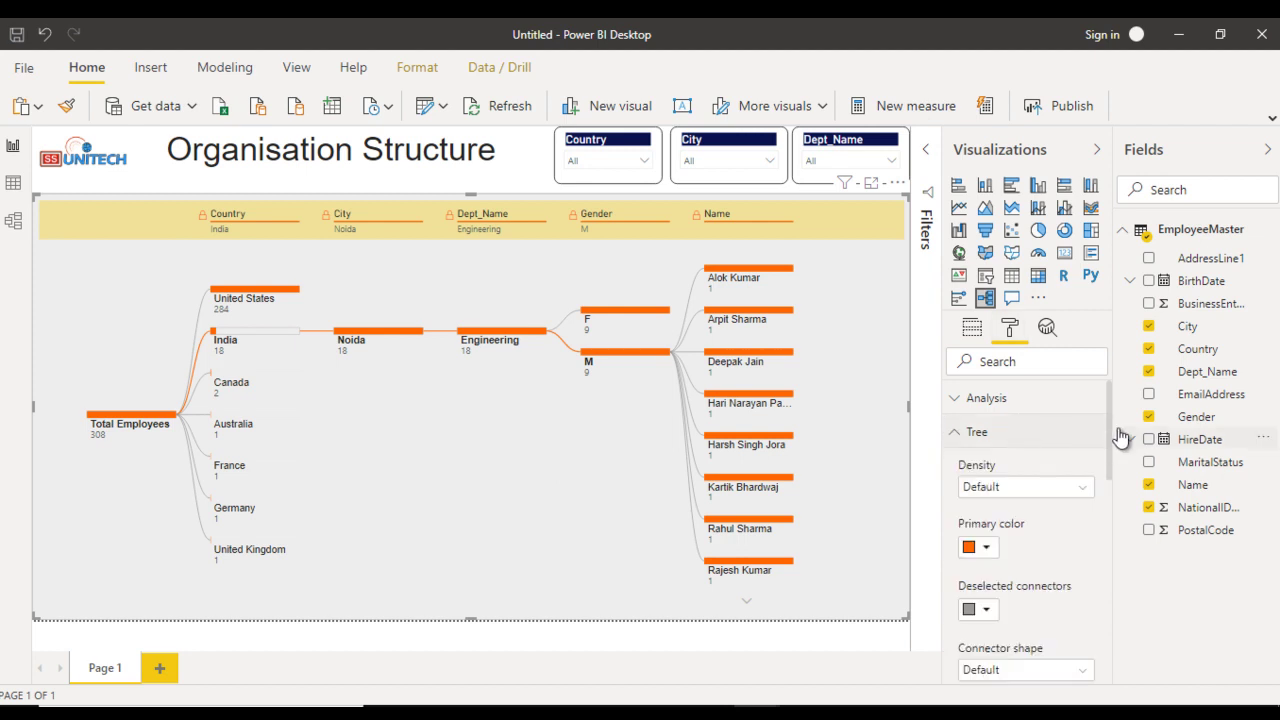
left_click_drag(1111, 434, 1114, 495)
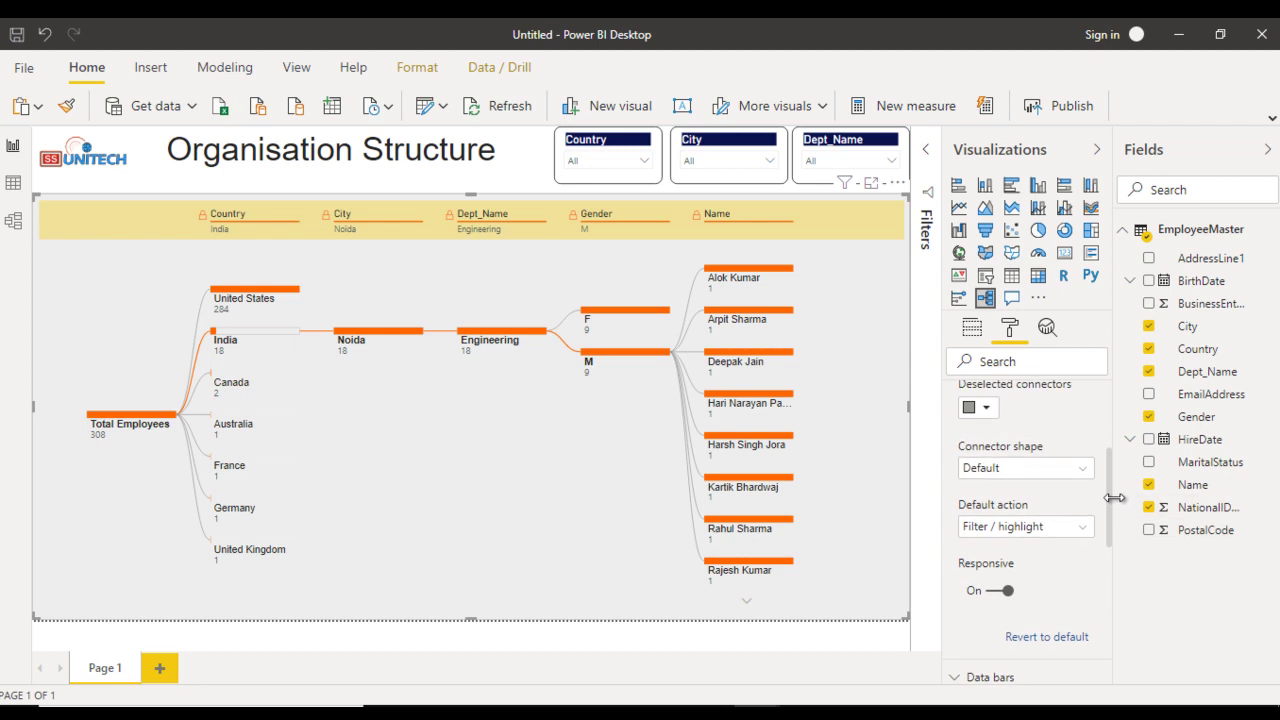
left_click(1020, 470)
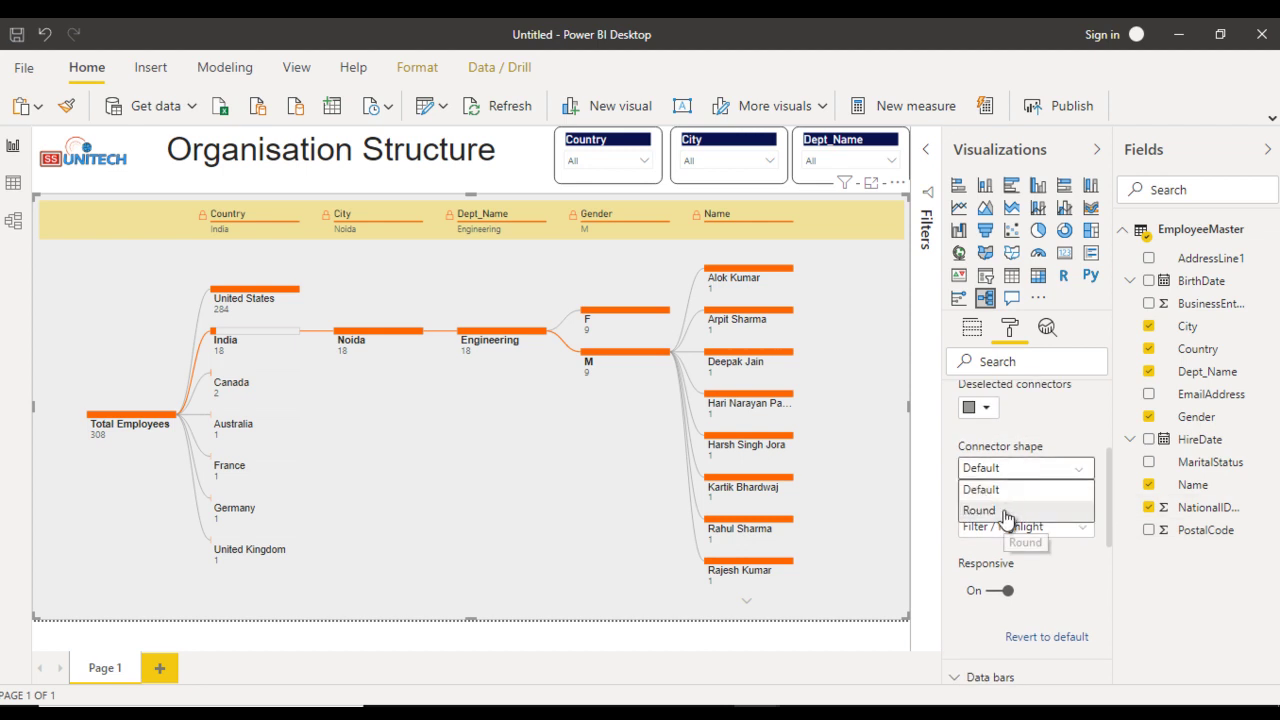
left_click(1000, 512)
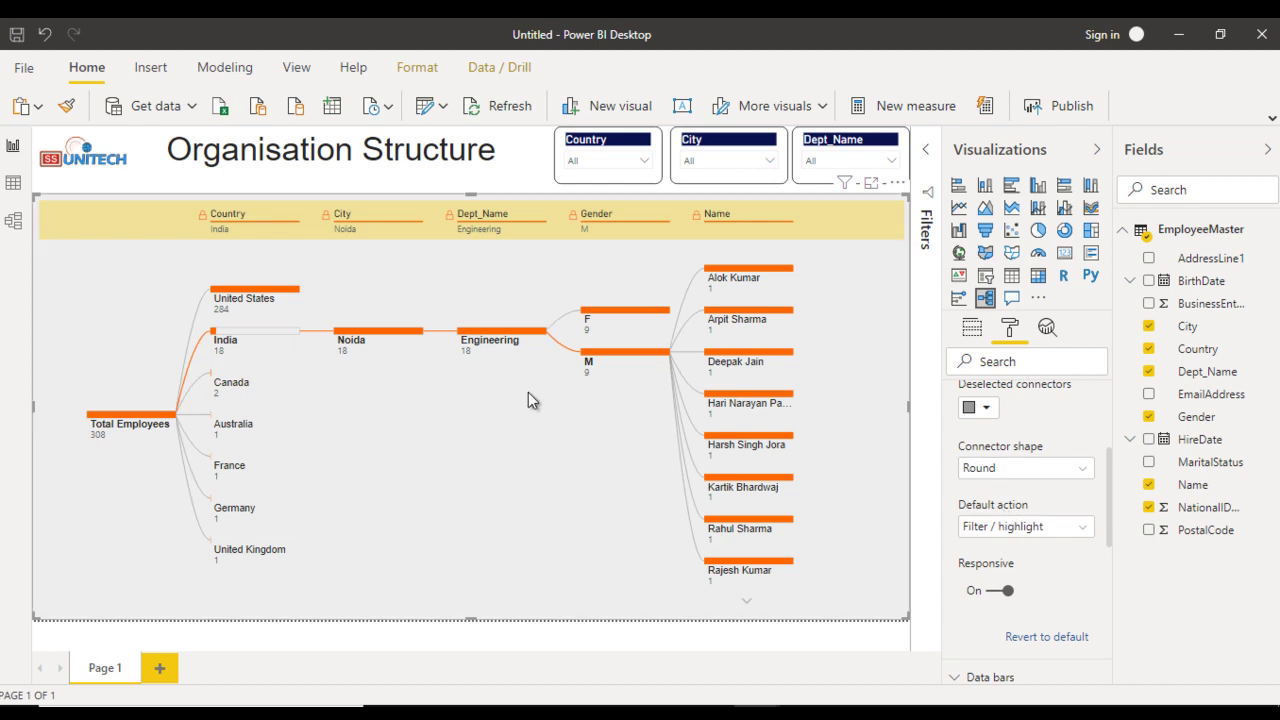
left_click(1022, 468)
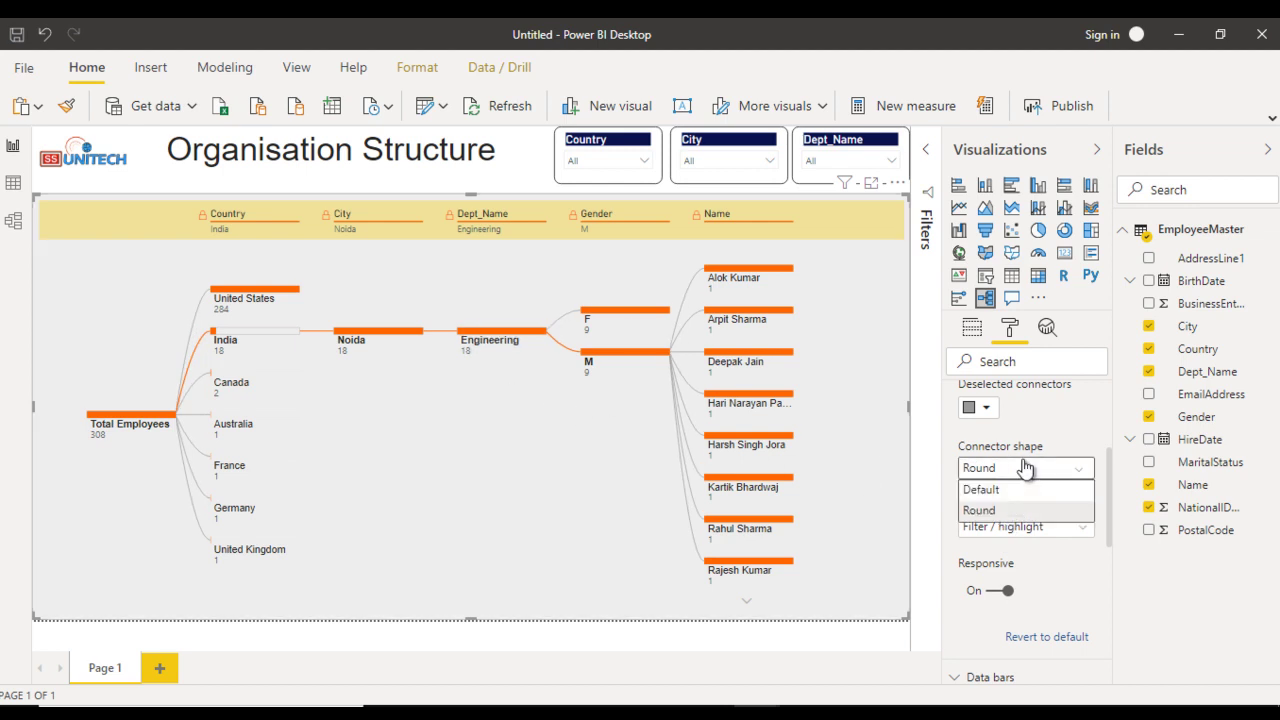
left_click(1040, 466)
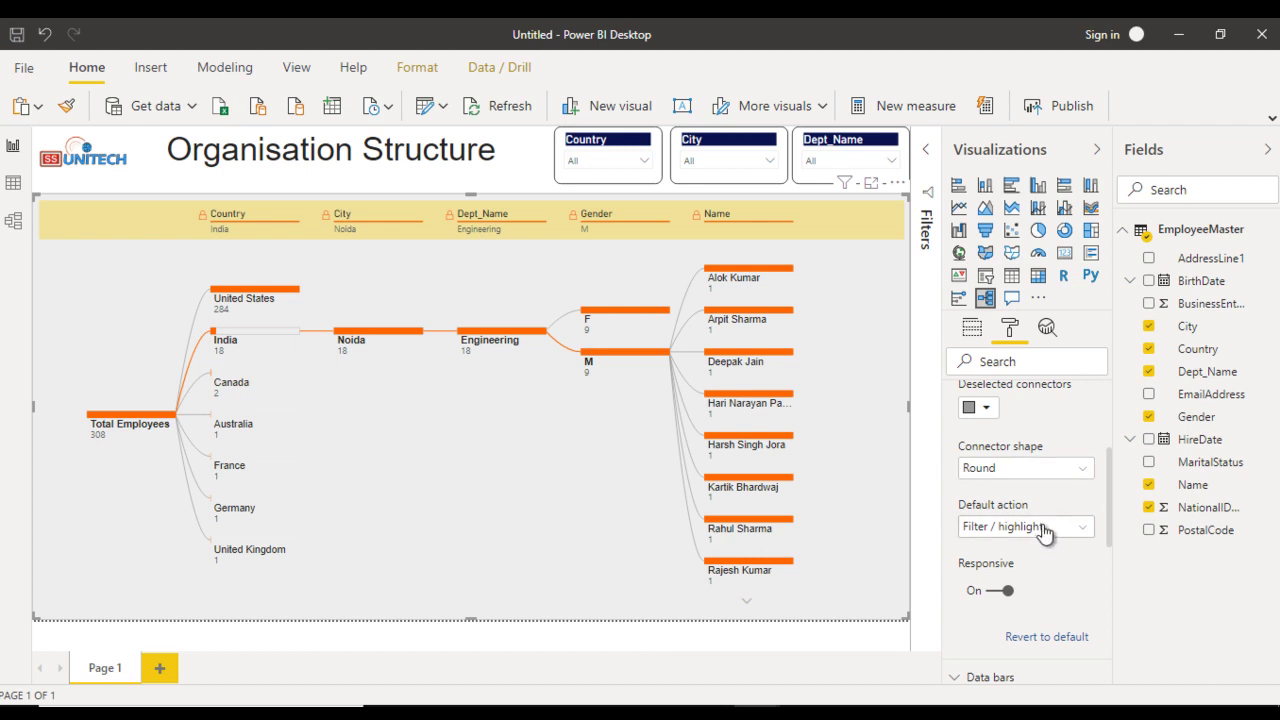
Step: Set the tree's density to Sparse, trying Dense first
scroll(1040, 535, "up", 3)
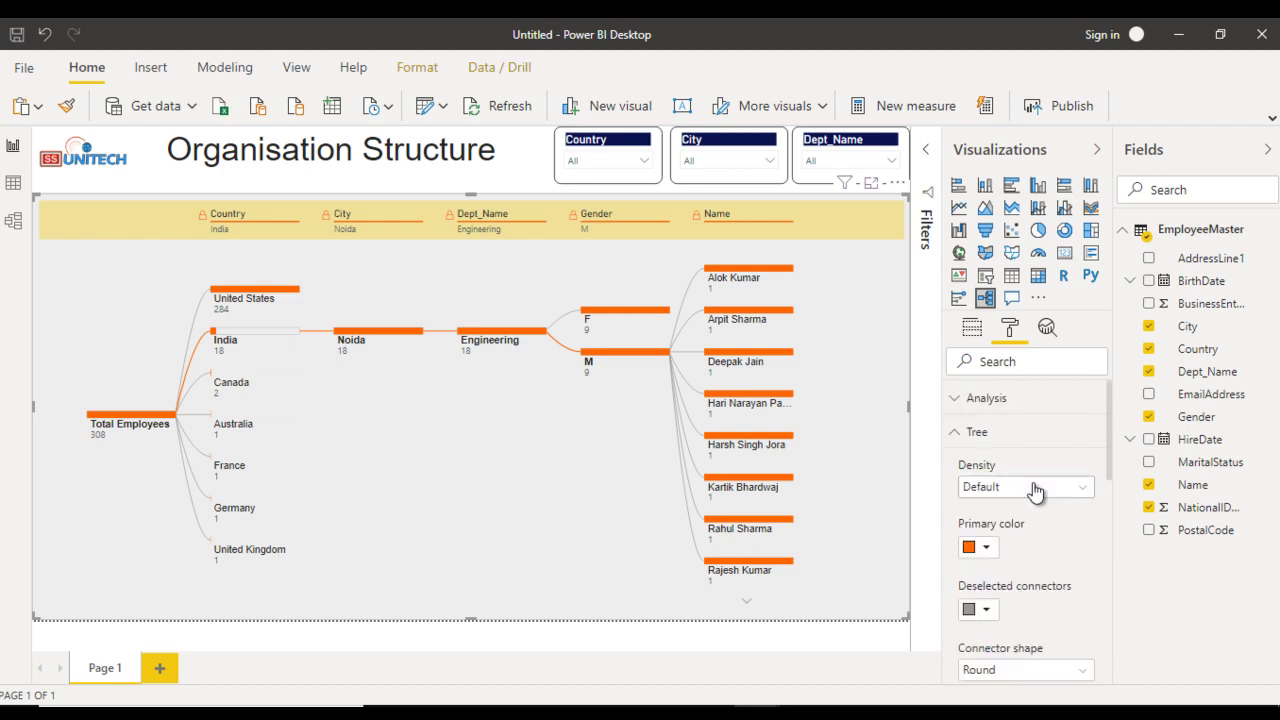
left_click(1035, 488)
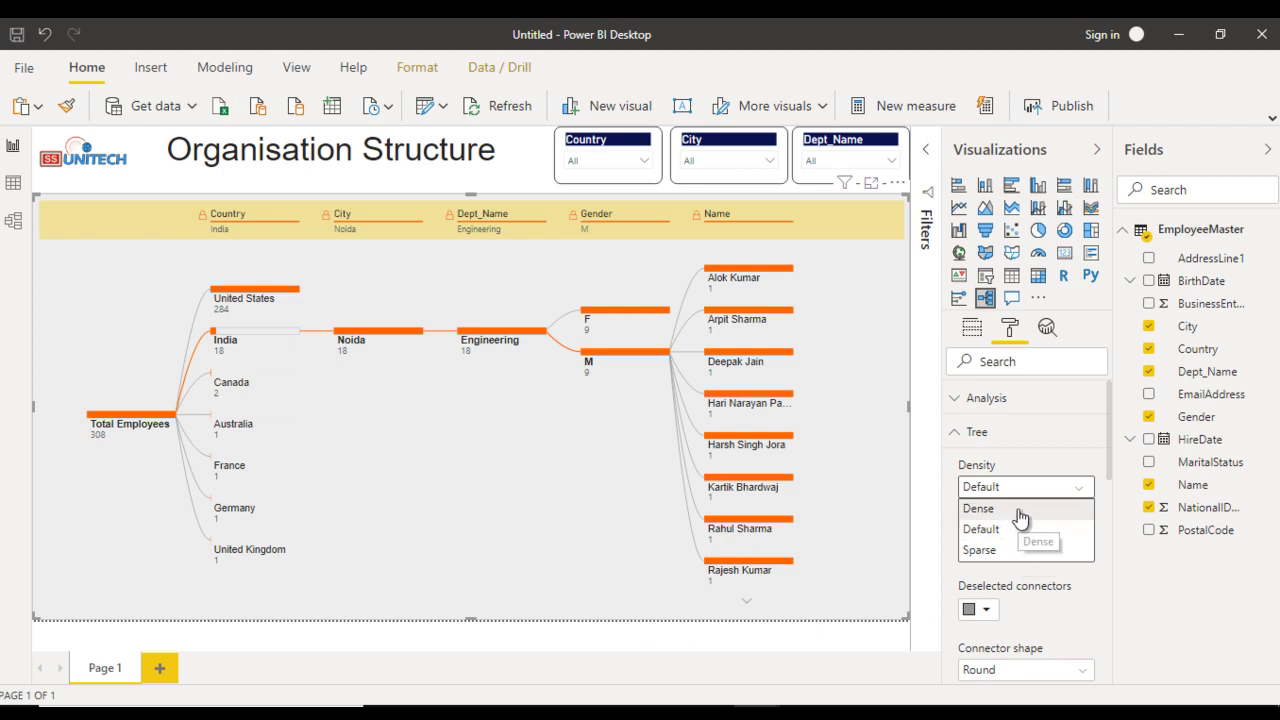
left_click(1019, 510)
left_click(1071, 494)
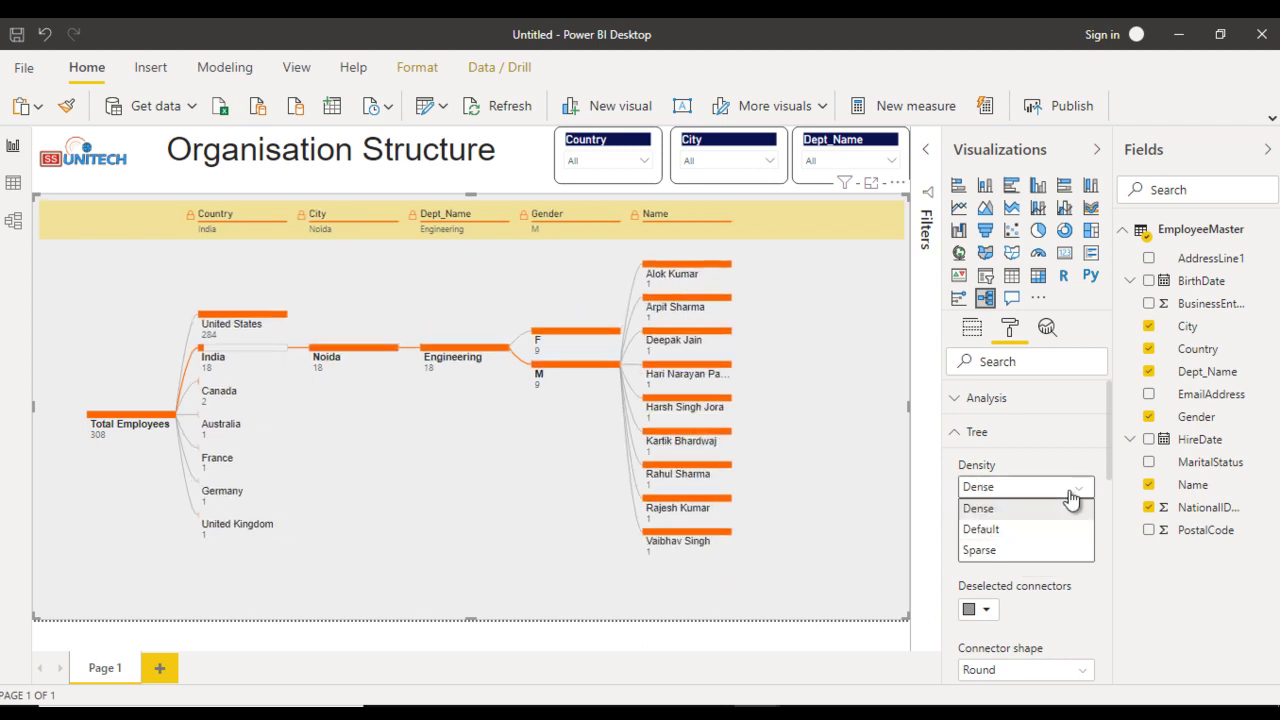
left_click(1028, 556)
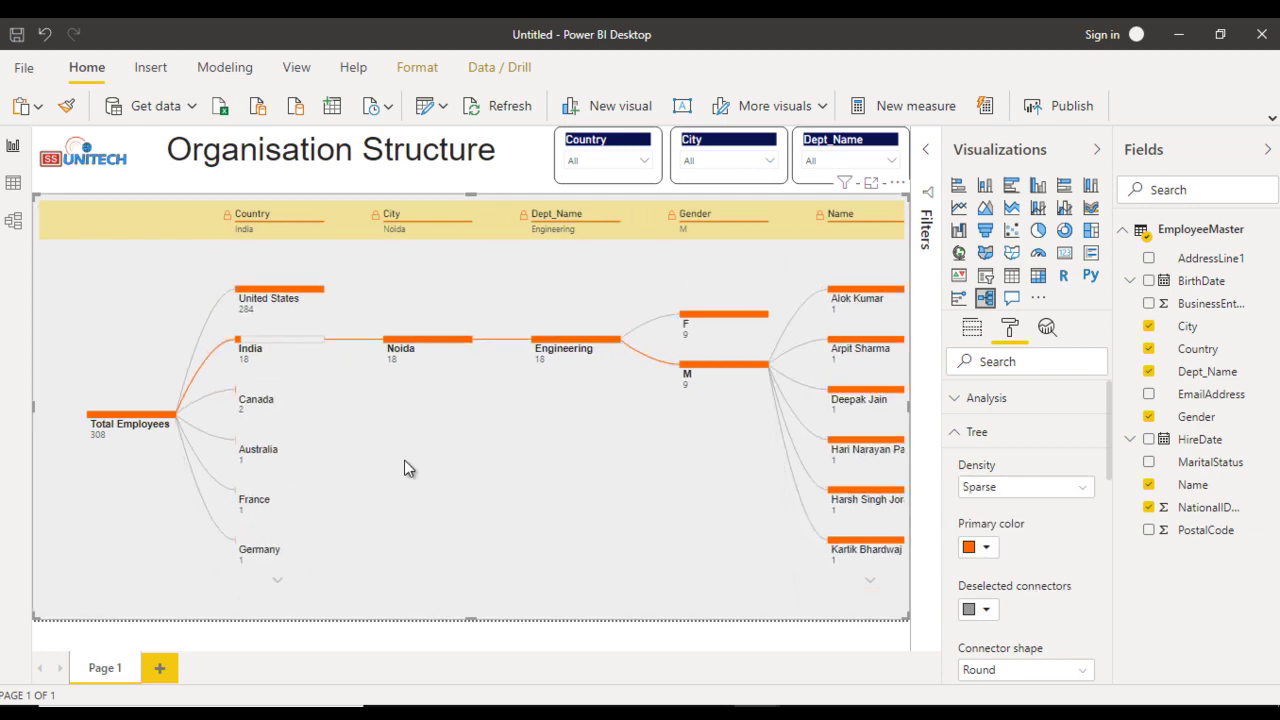
left_click_drag(404, 460, 363, 460)
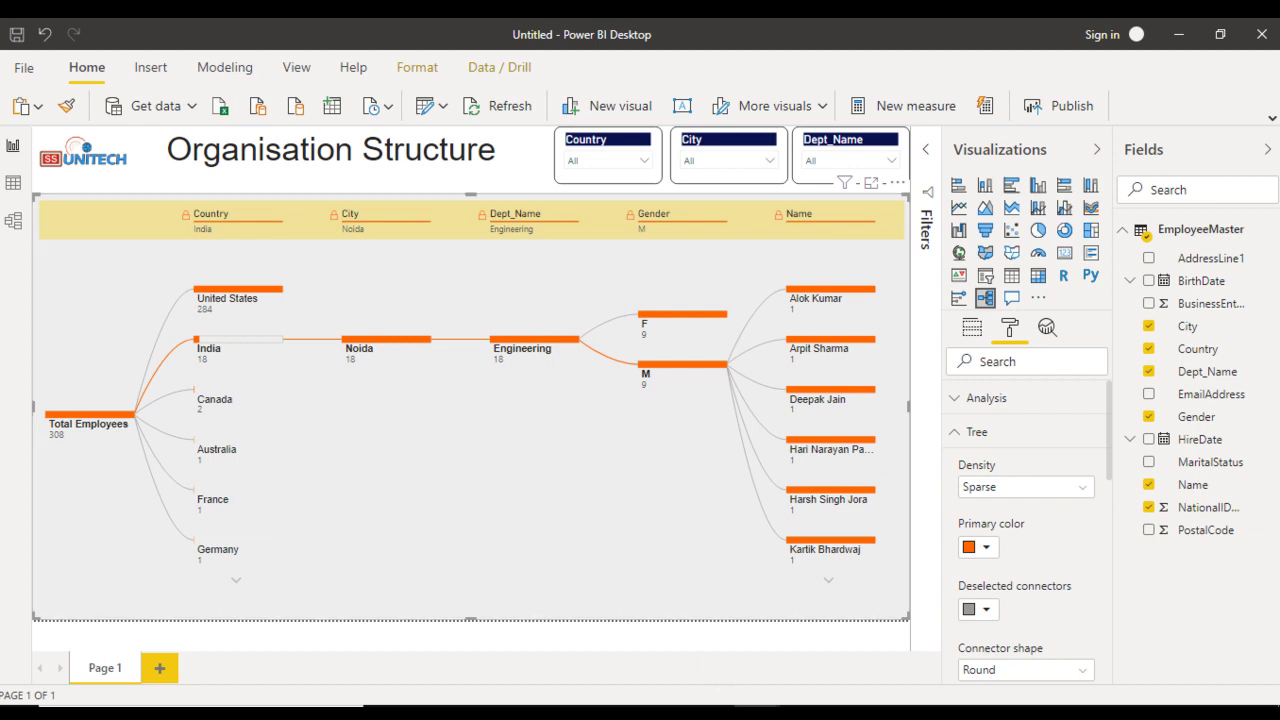
Step: Compare the restyled tree with the Decomposition Tree report, and examine the United States node's details in the Untitled report
left_click(672, 656)
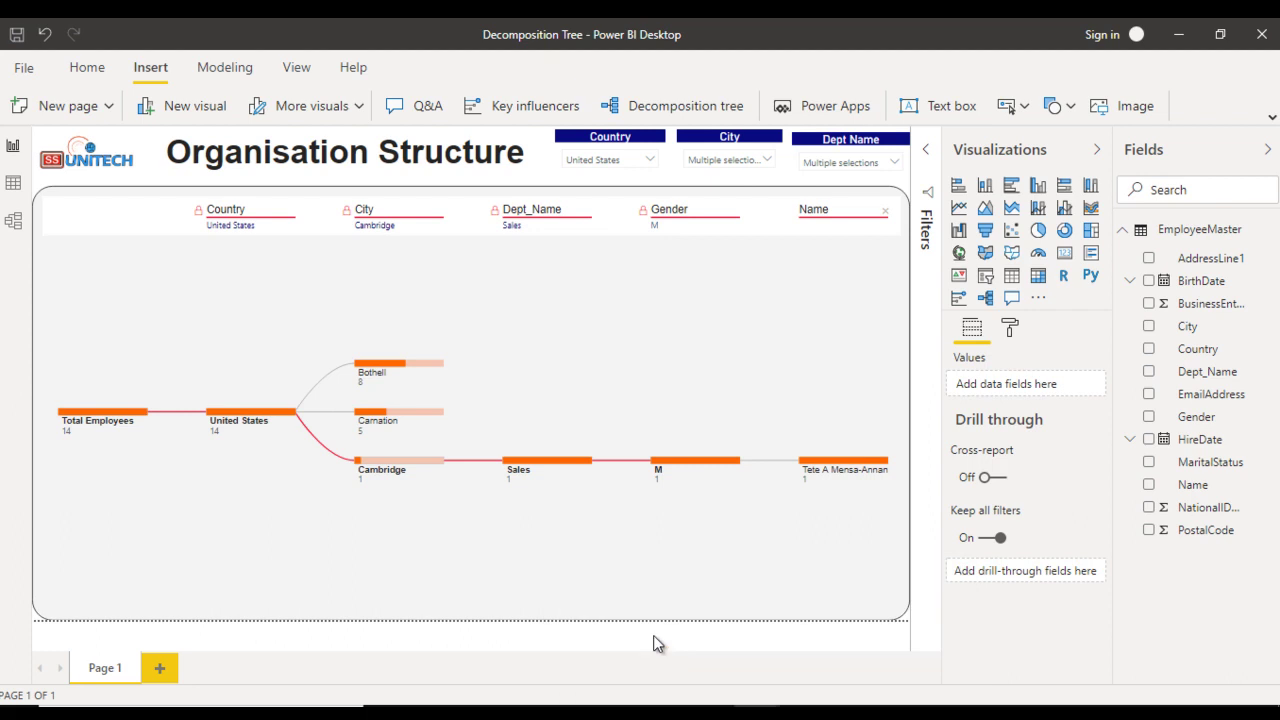
left_click(818, 662)
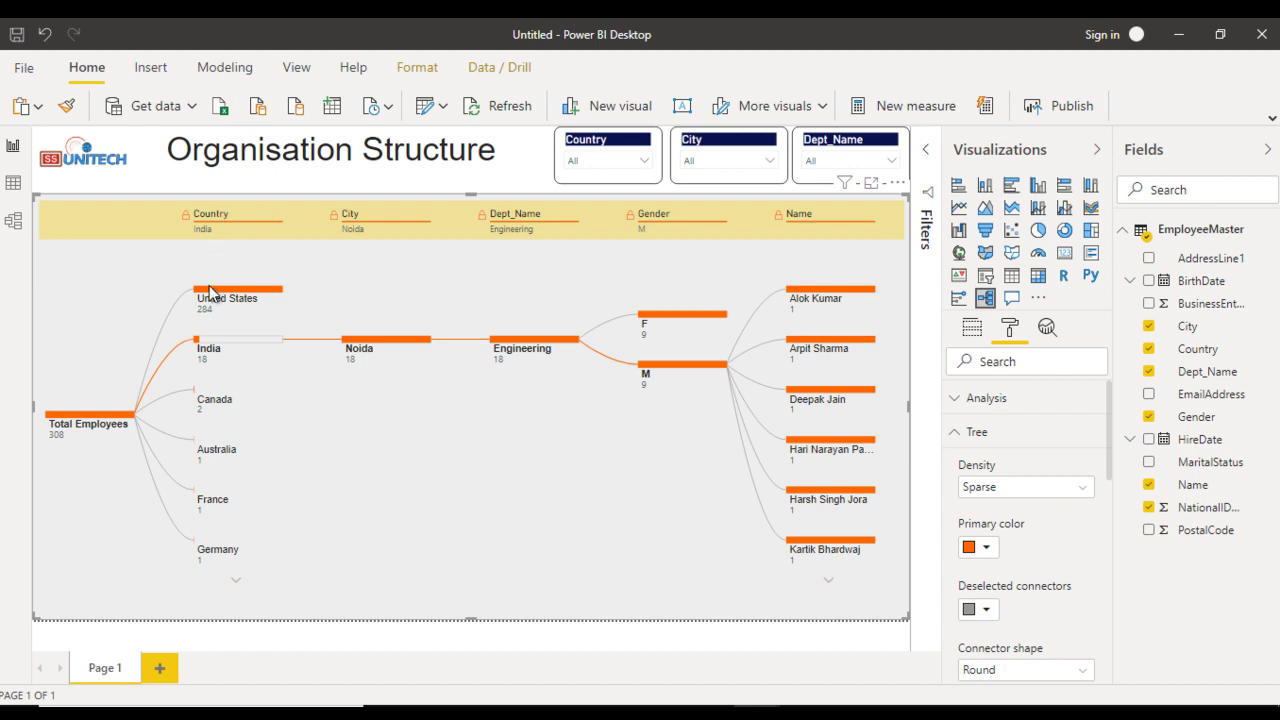
mouse_move(230, 300)
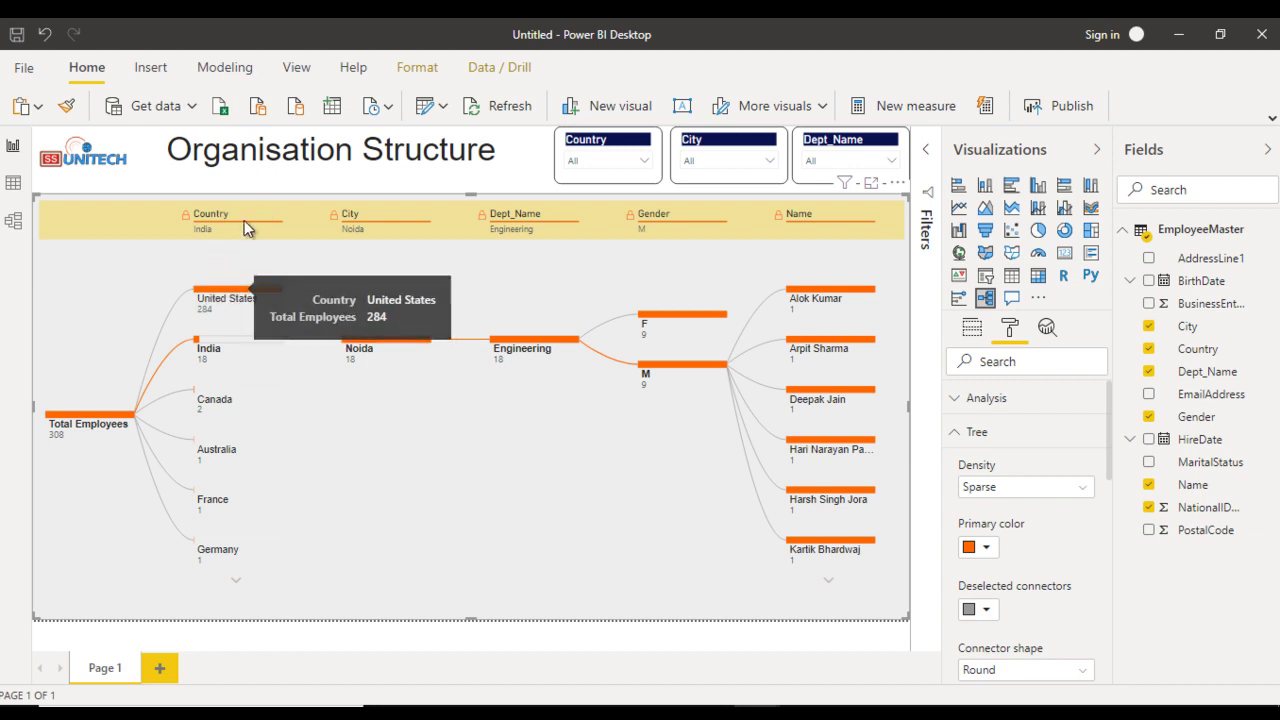